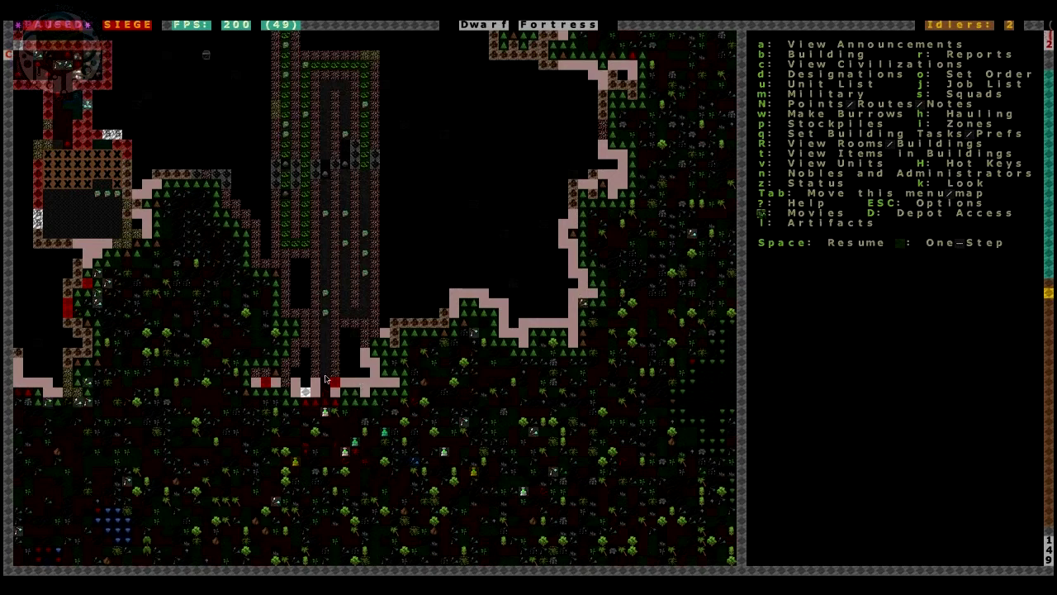
- Pan west and review the announcements about merchants arriving and unloading goods
key("shift+Left")
key("shift+Left")
key("shift+Left")
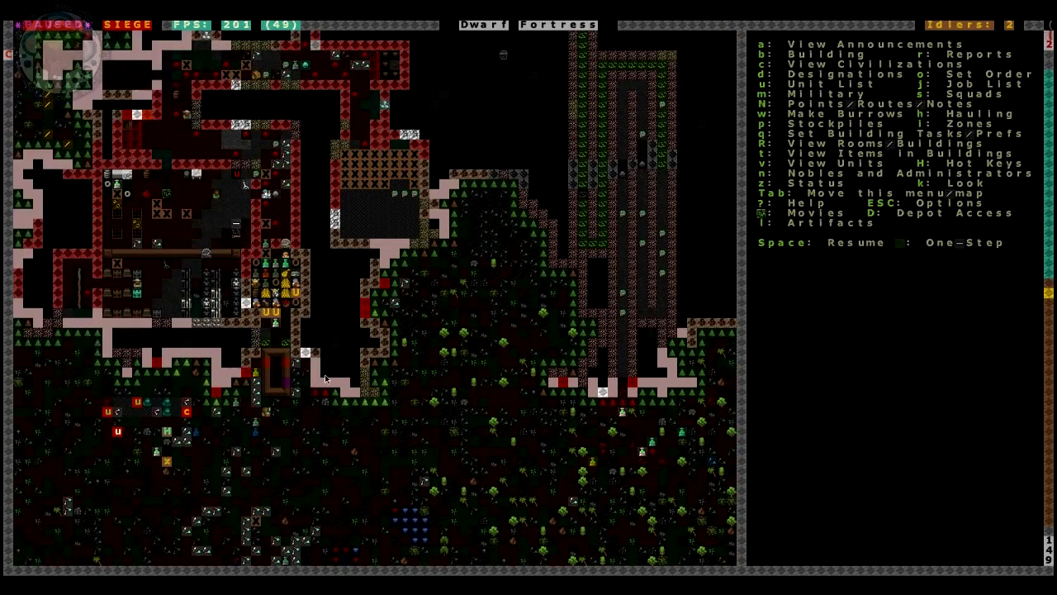
key("shift+Left")
key("a")
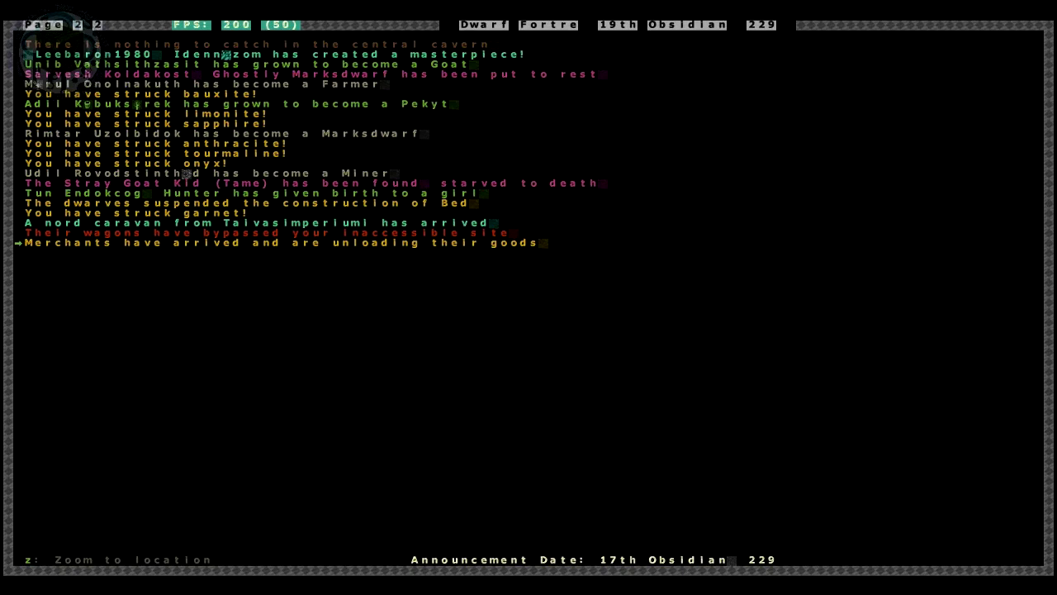
key("Escape")
- Pan east, drop one z-level and inspect the Merfolk Mace Lord invader
key("shift+Right")
key("shift+Right")
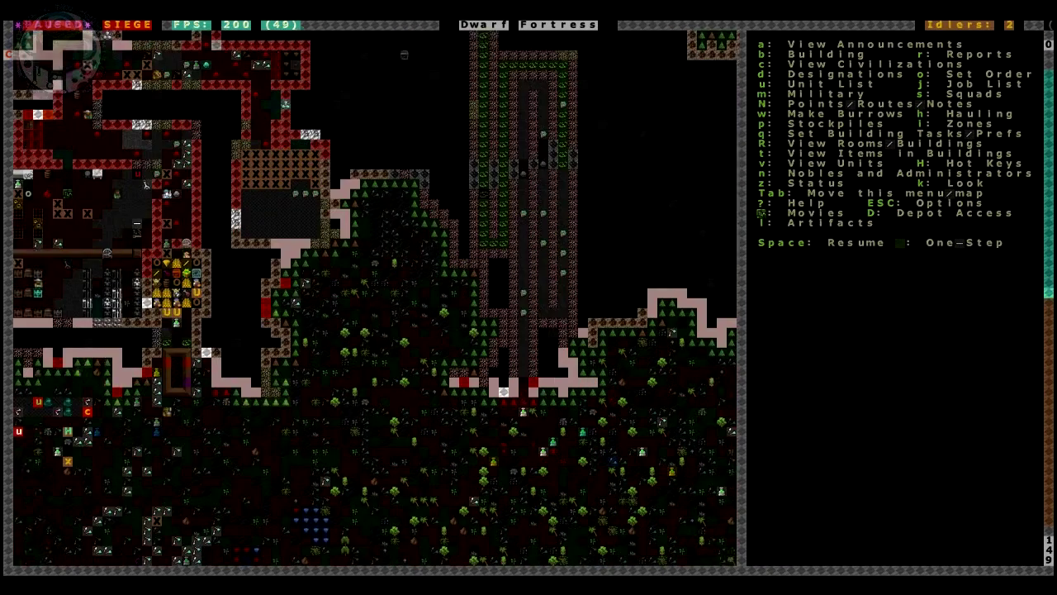
key("shift+Right")
key("shift+Right")
key("shift+Right")
key("shift+period")
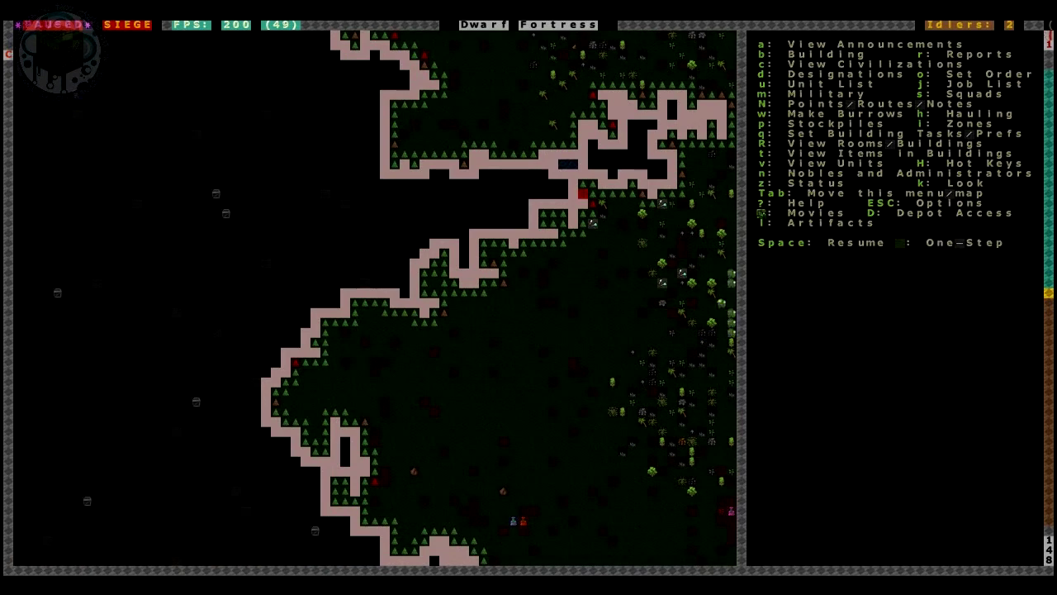
key("v")
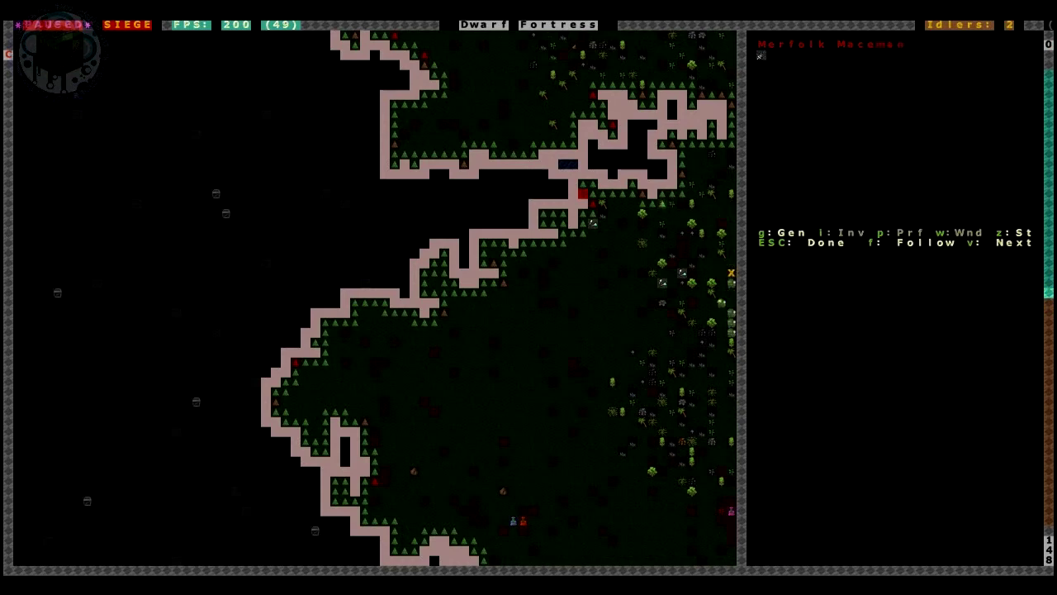
key("Escape")
- Survey the underground level, then return to the surface north toward the fortress
key("shift+Left")
key("shift+Left")
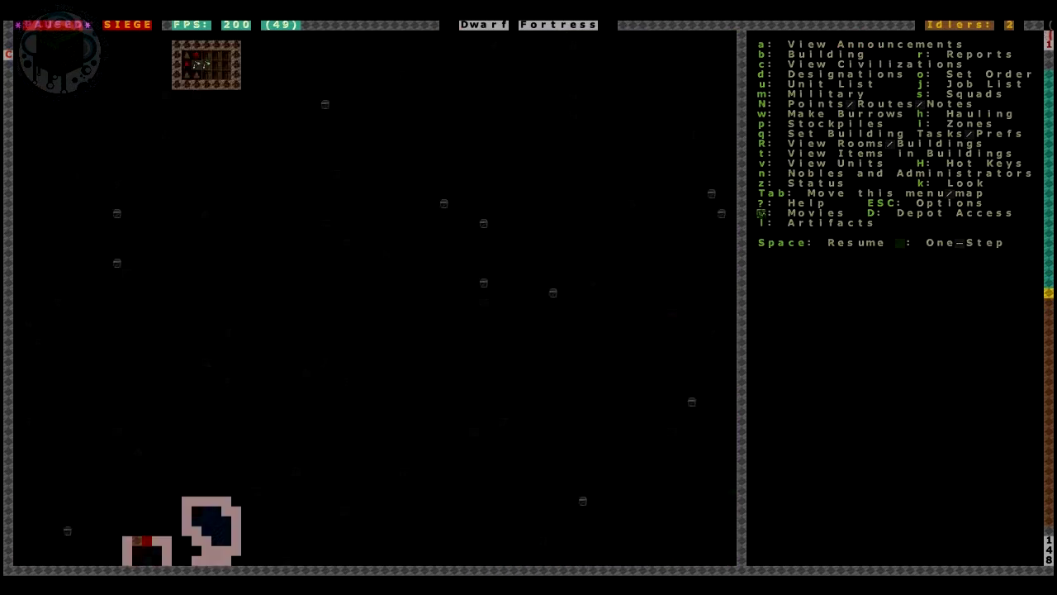
key("shift+Left")
key("shift+Left")
key("shift+Left")
key("greater")
key("shift+Up")
key("shift+Up")
key("shift+Down")
key("shift+Down")
key("less")
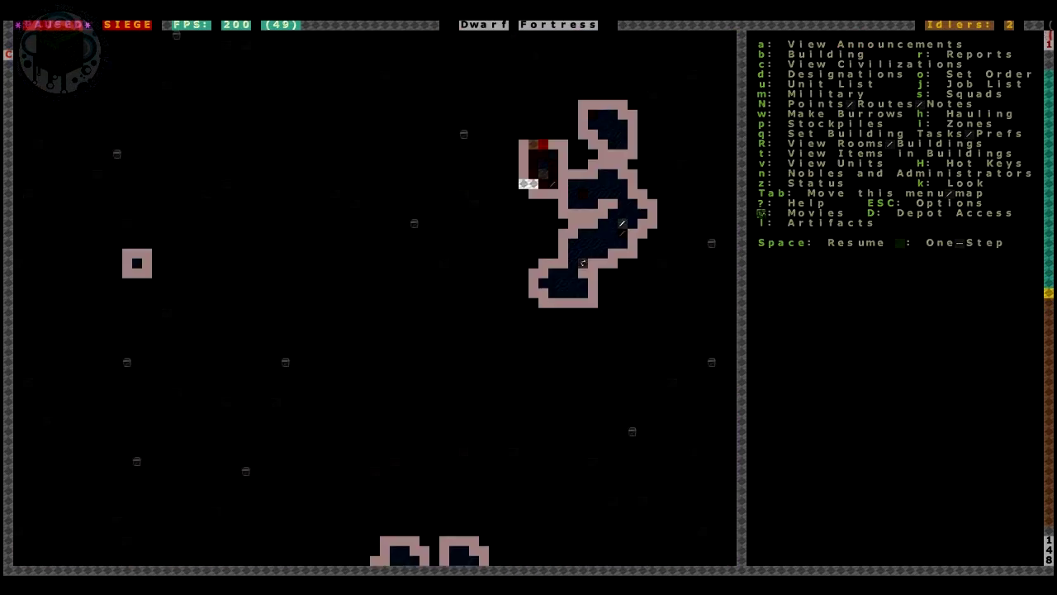
key("less")
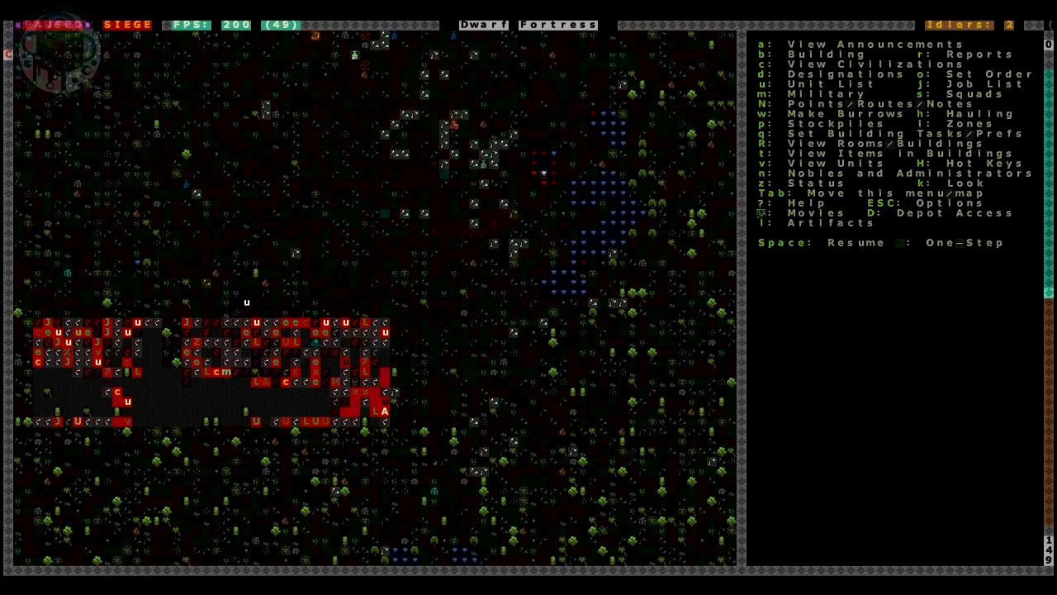
key("shift+Up")
key("shift+Up")
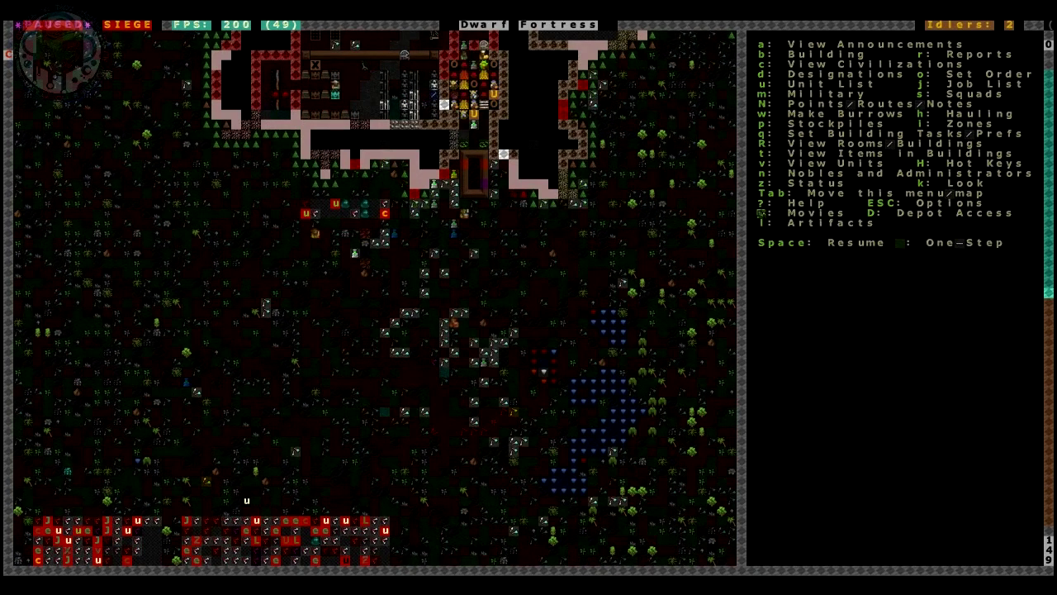
- Unpause briefly to survey the fortress rooms, then pause and descend a level
key("space")
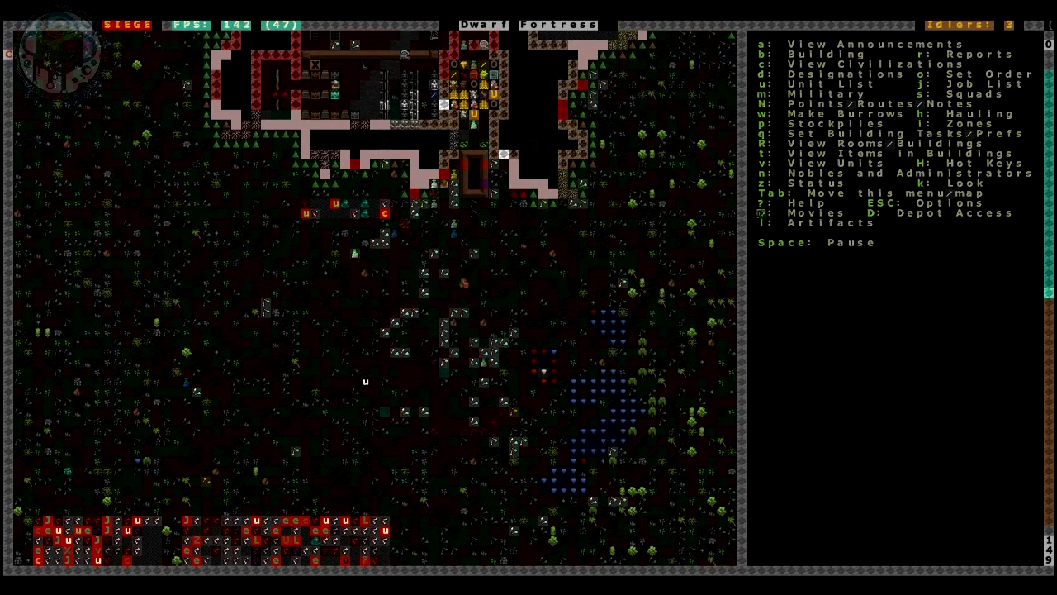
key("shift+Right")
key("shift+Right")
key("shift+Up")
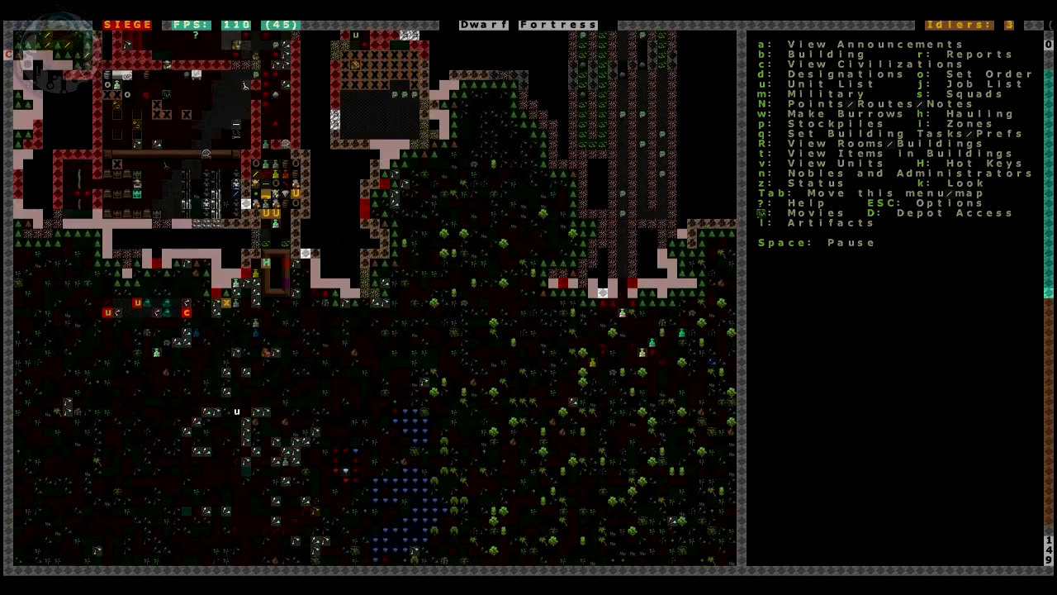
key("shift+Up")
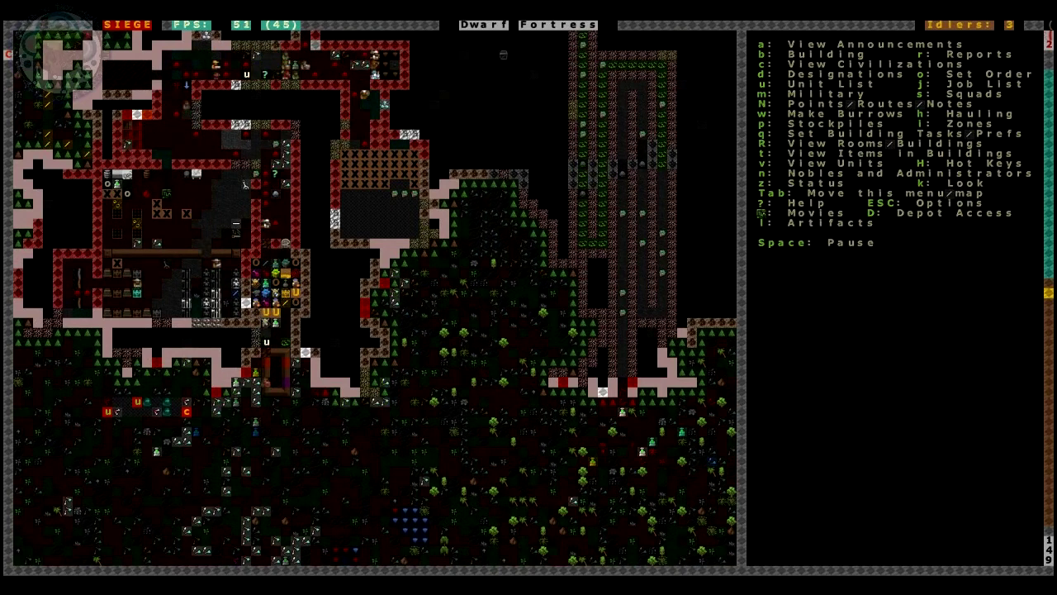
key("space")
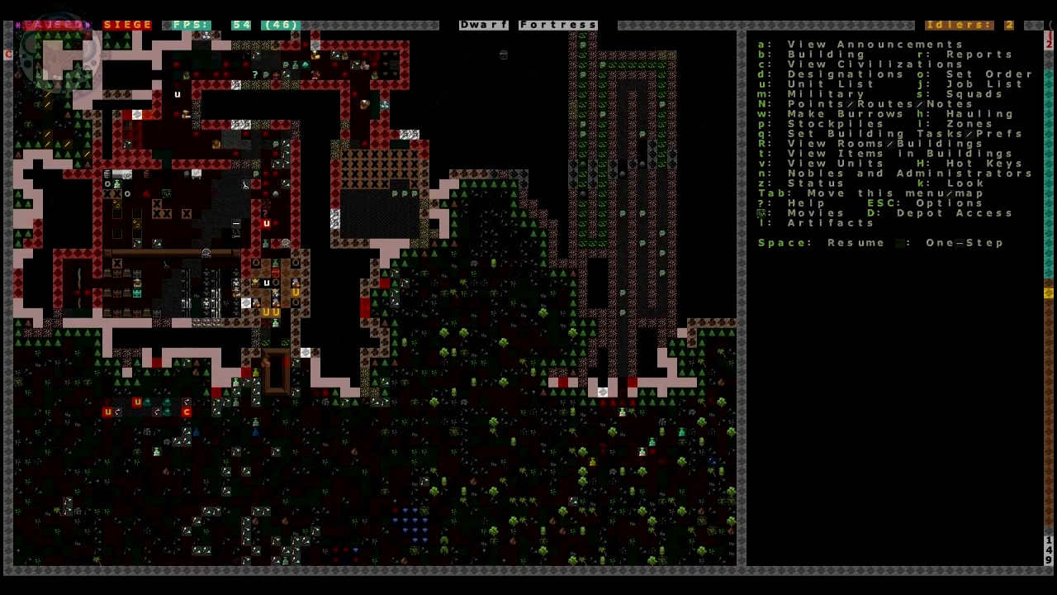
key("greater")
- Select the other pasture zone by the walled lake and list its assignable animals
key("shift+Left")
key("shift+Left")
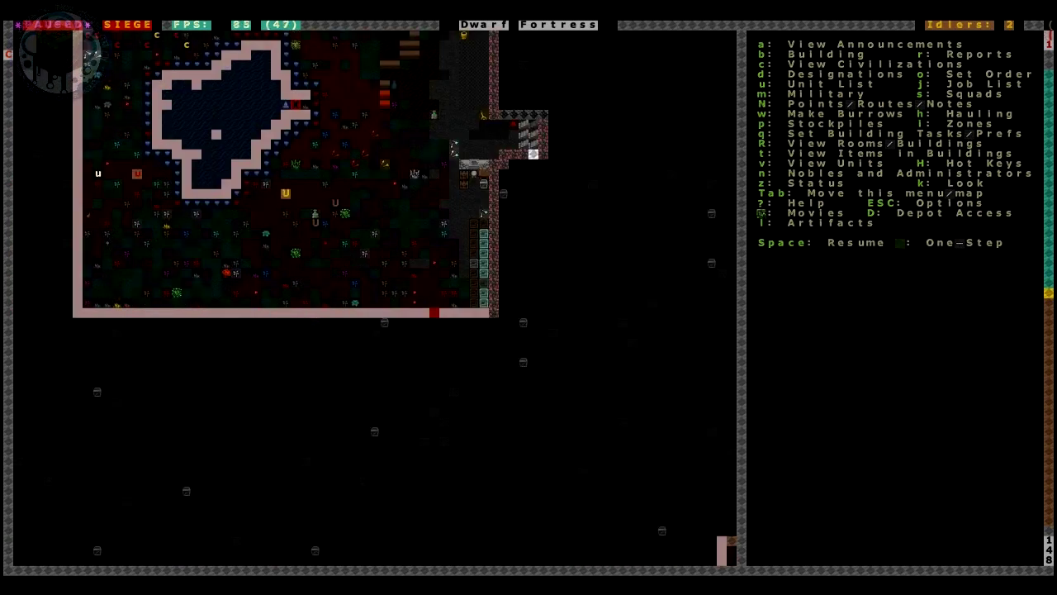
key("i")
key("Up")
key("Up")
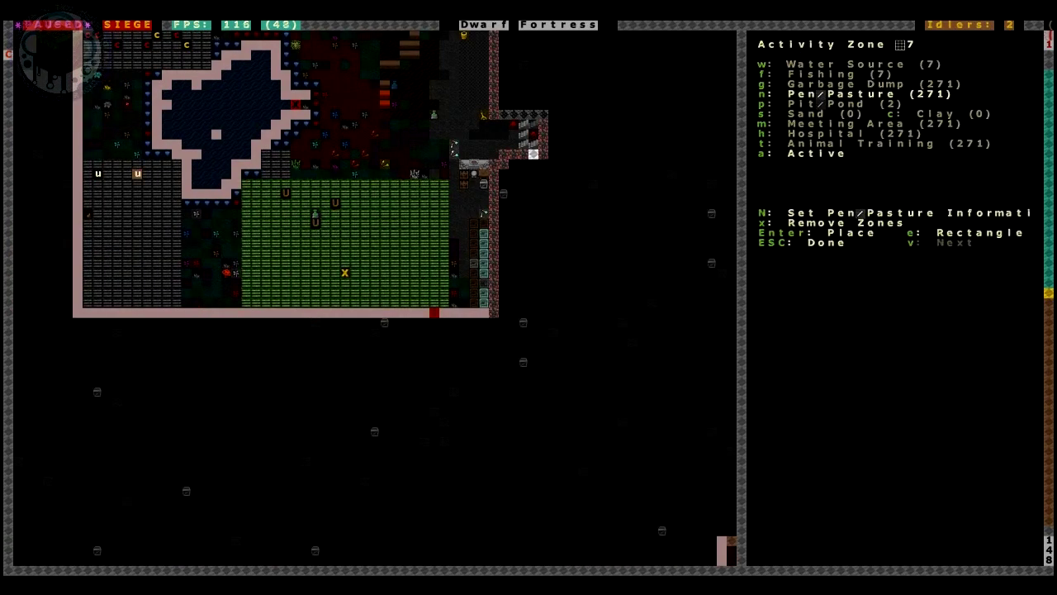
key("shift+Left")
key("Left")
key("Left")
key("Left")
key("Left")
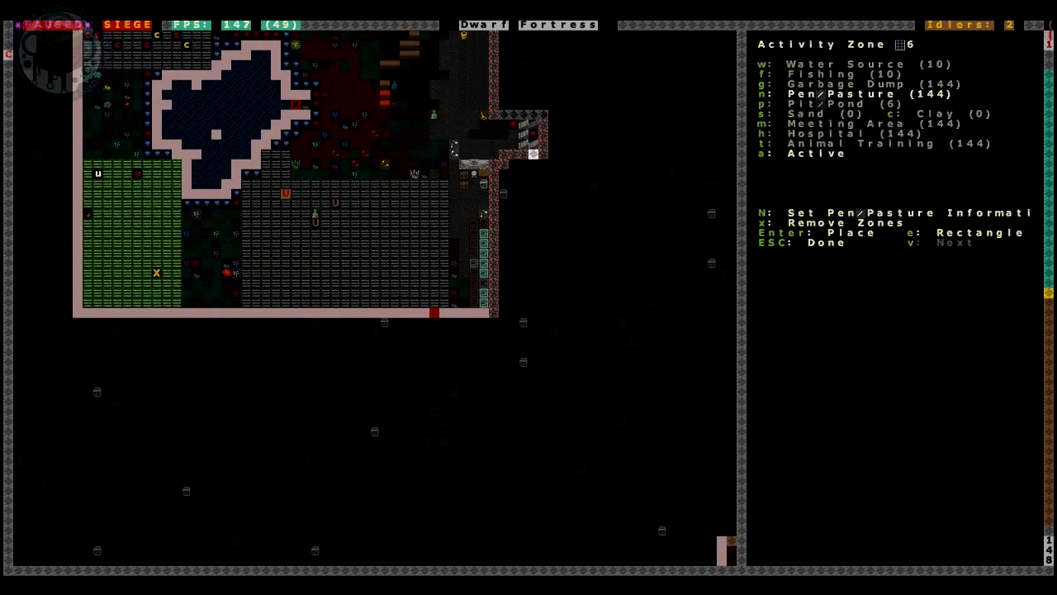
key("N")
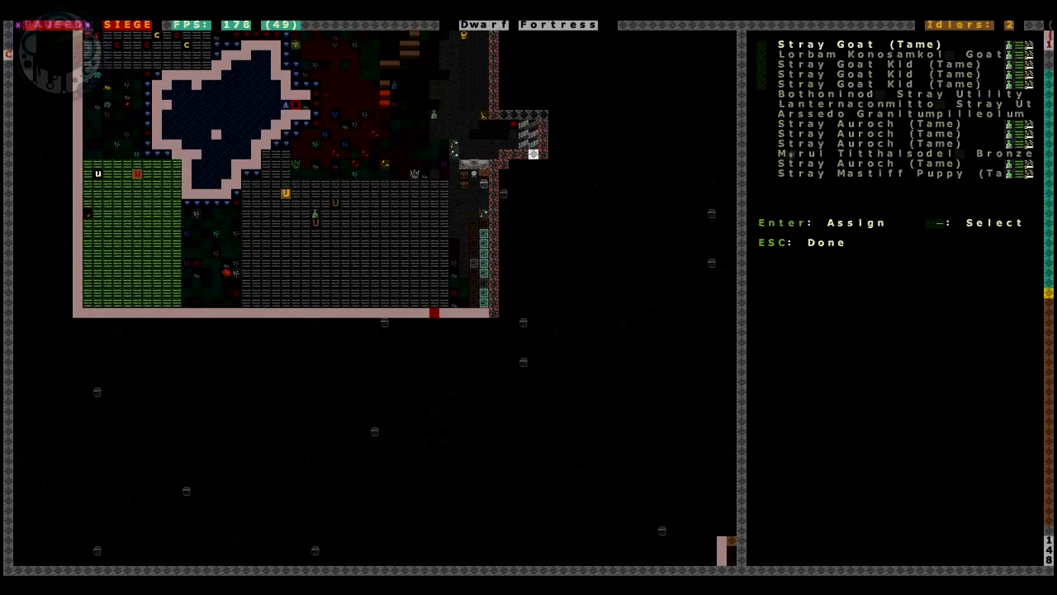
- Page through the pasture's animal list and widen the sidebar for full names
key("plus")
key("plus")
key("plus")
key("plus")
key("plus")
key("plus")
key("plus")
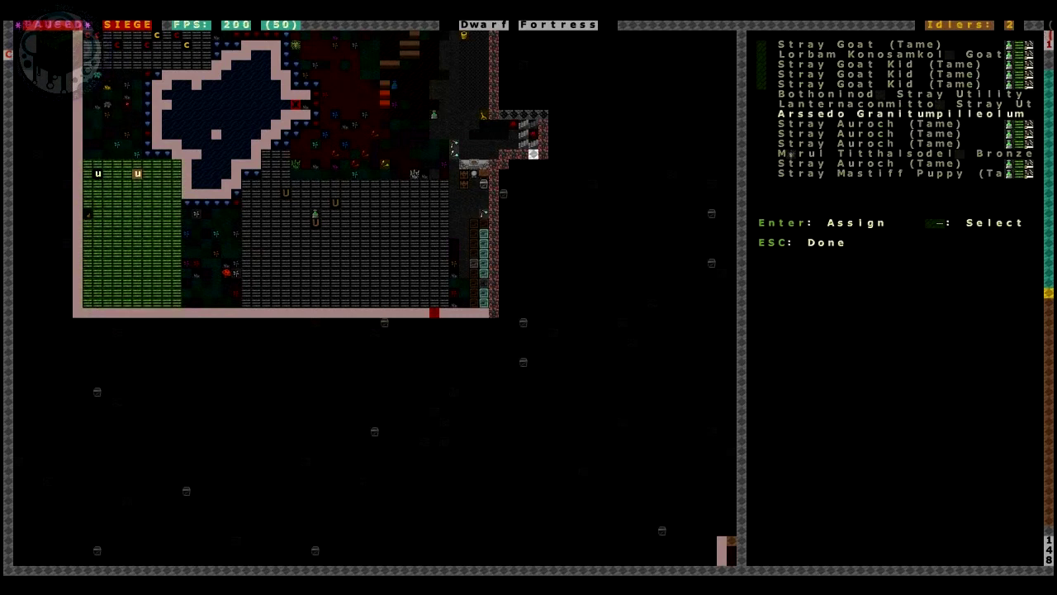
key("plus")
key("plus")
key("plus")
key("plus")
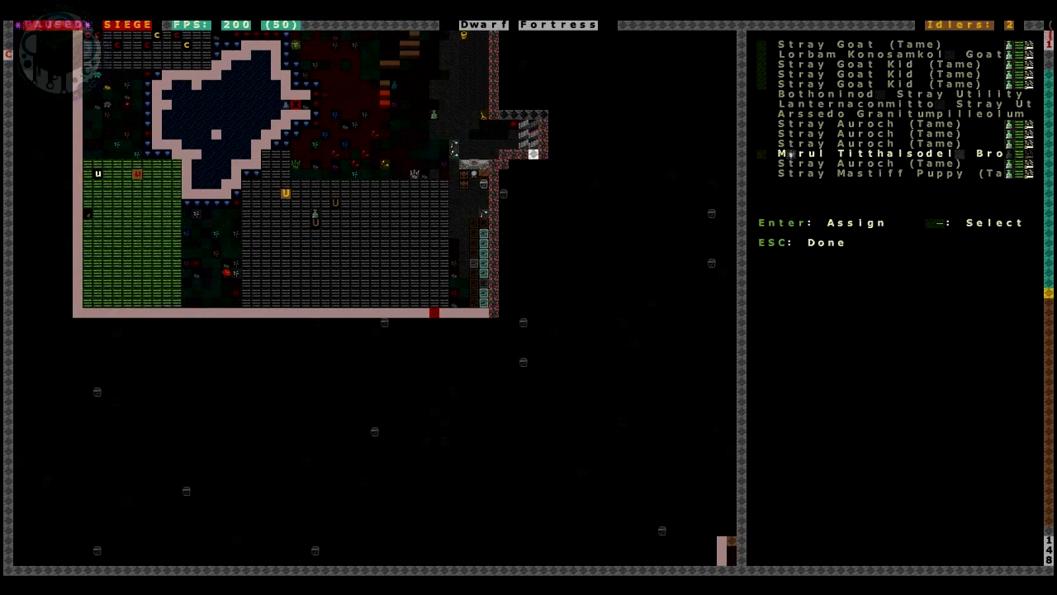
key("plus")
key("plus")
key("plus")
key("plus")
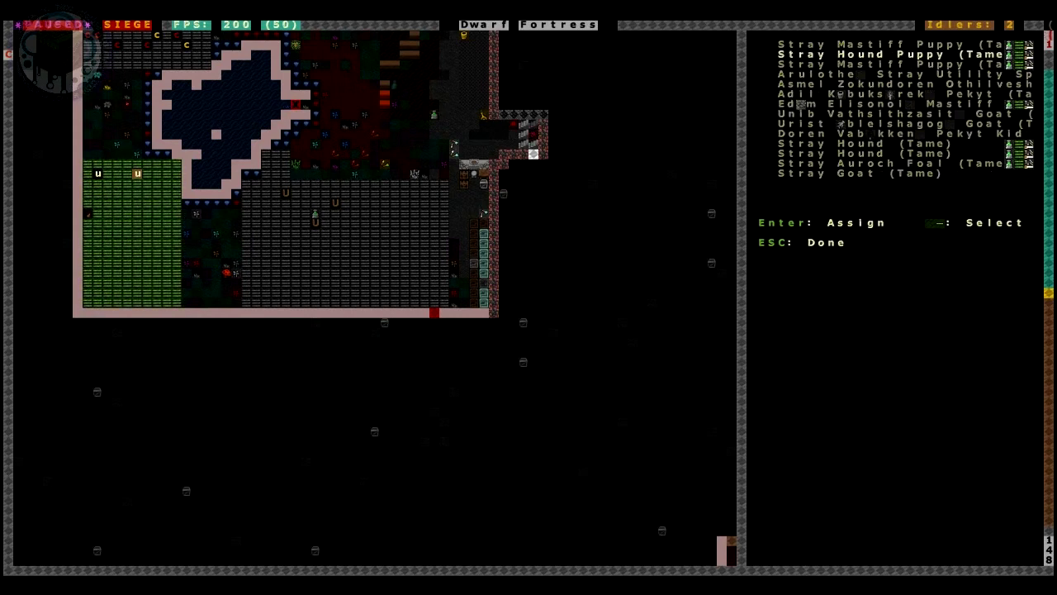
key("plus")
key("plus")
key("plus")
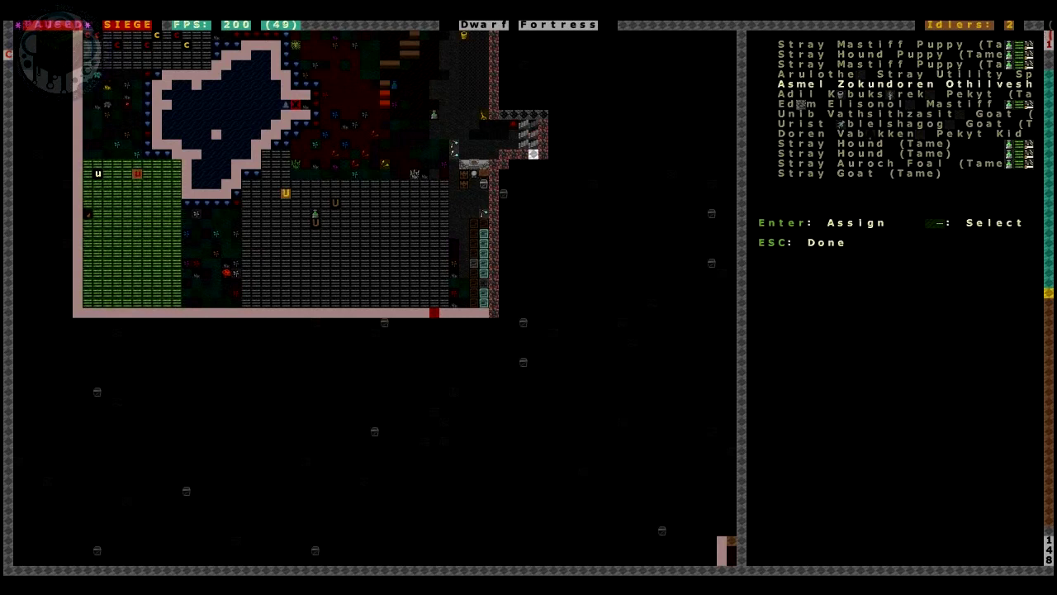
key("Tab")
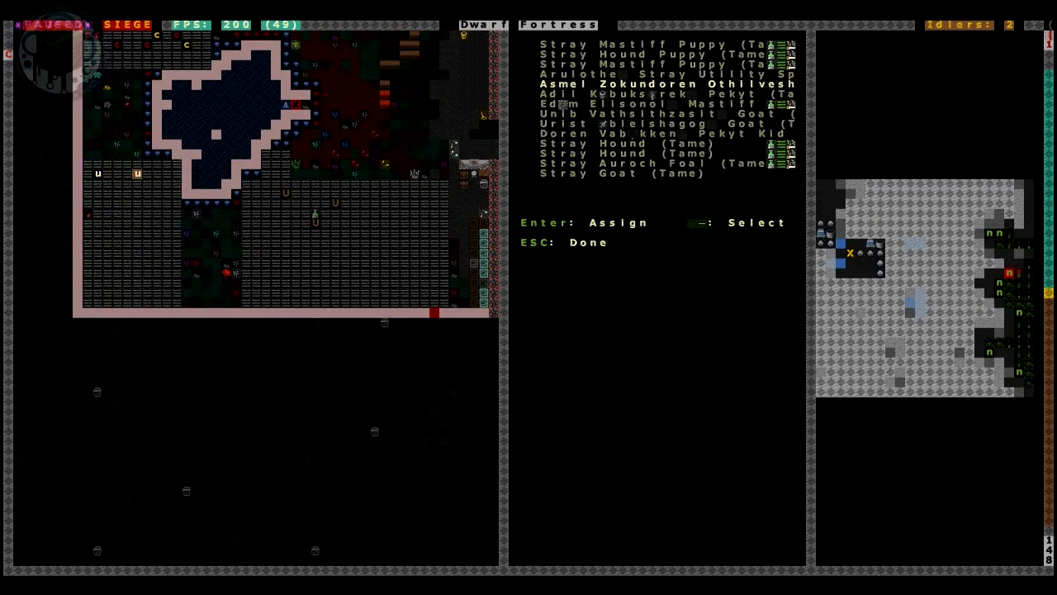
key("Tab")
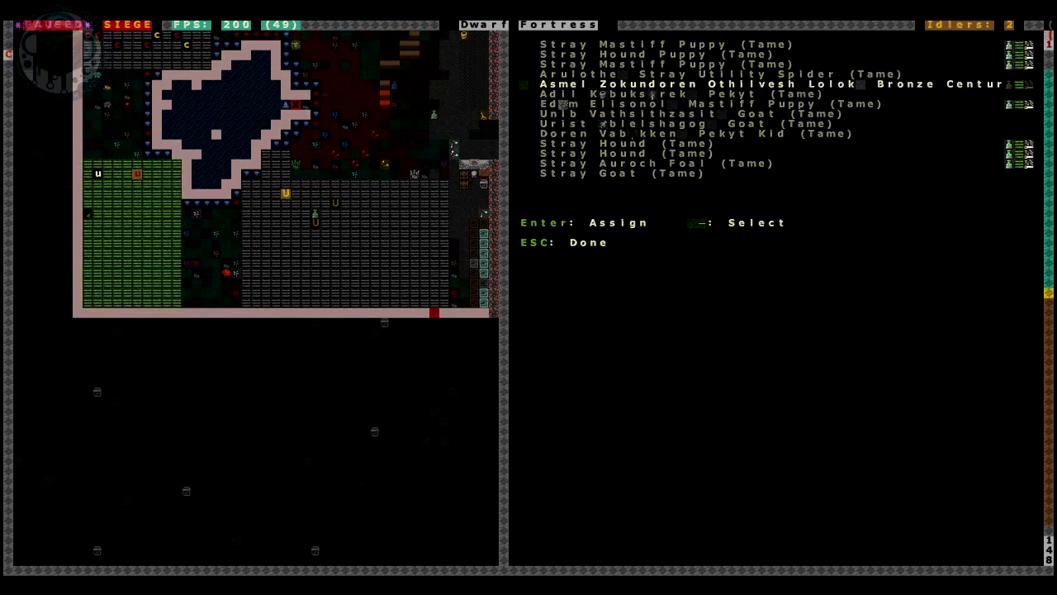
- Browse down past the utility spiders and the Stray Mastiff Puppy
key("Down")
key("Down")
key("Down")
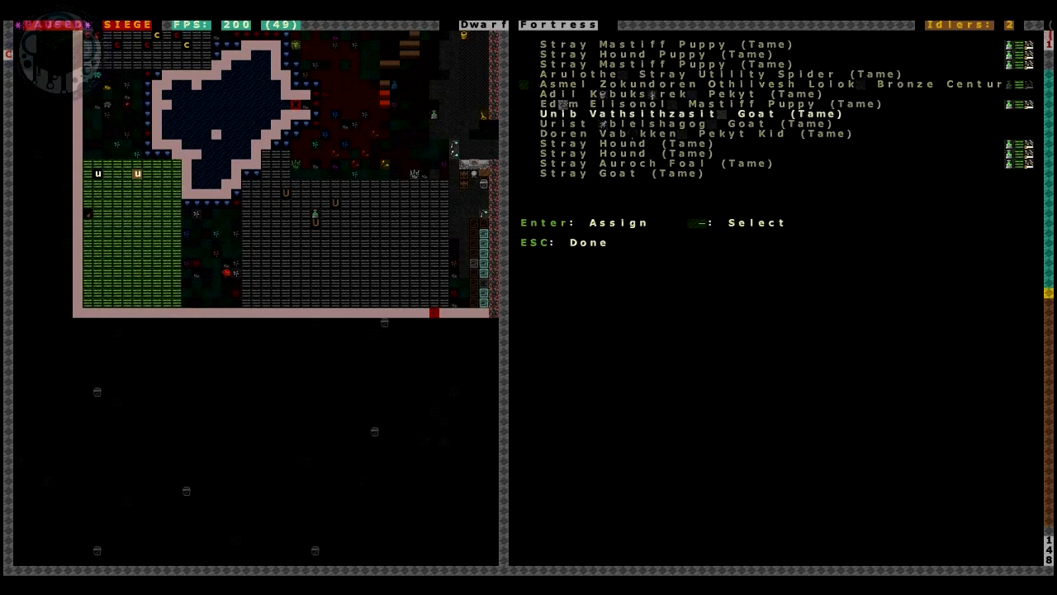
key("Down")
key("Down")
key("Down")
key("Down")
key("Down")
key("Down")
key("Down")
key("Down")
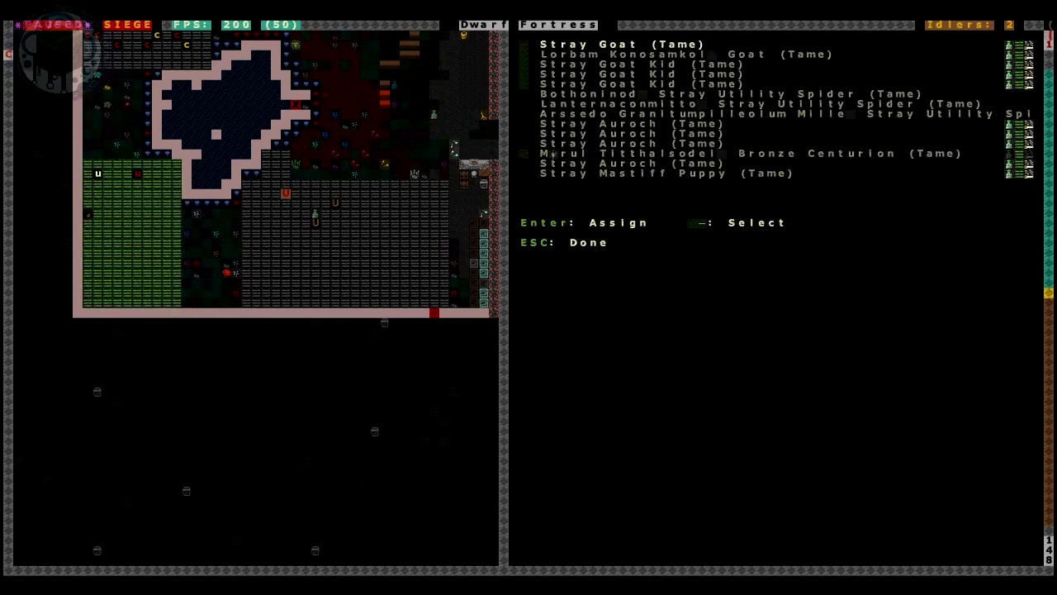
key("Down")
key("Down")
key("Down")
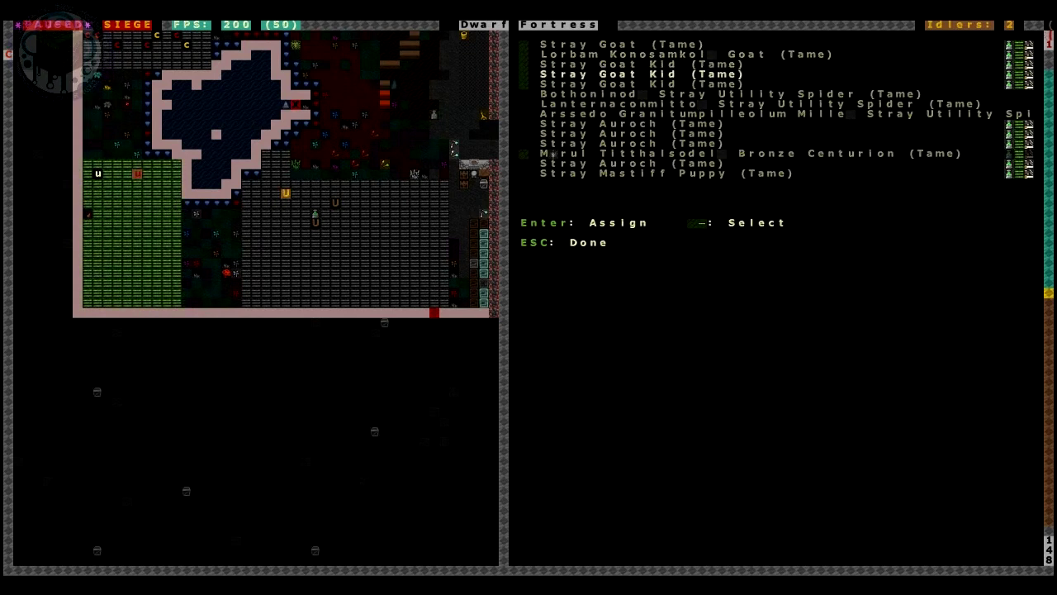
key("Down")
key("Down")
key("Down")
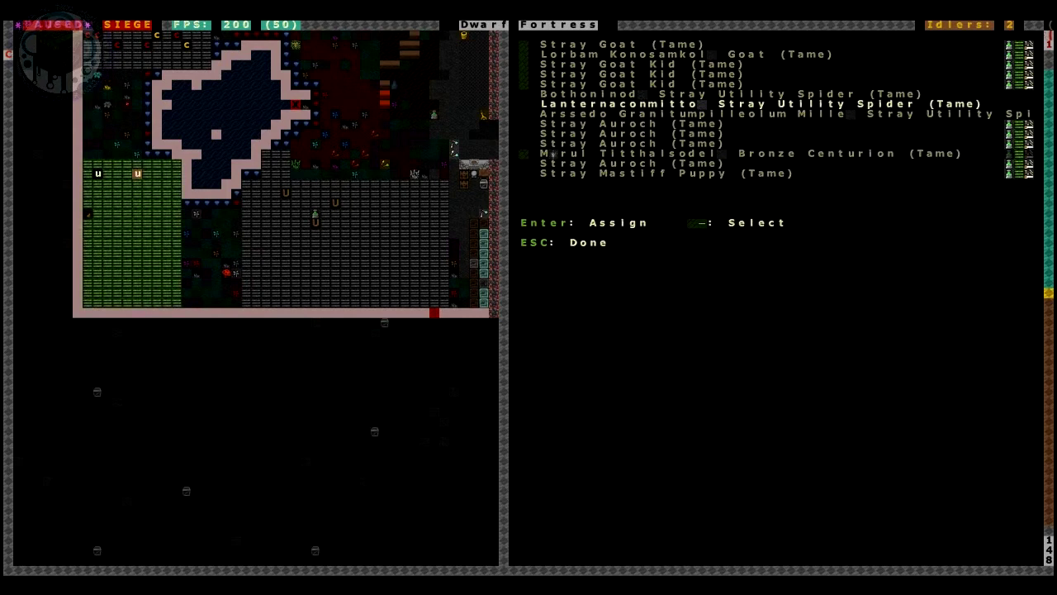
key("Down")
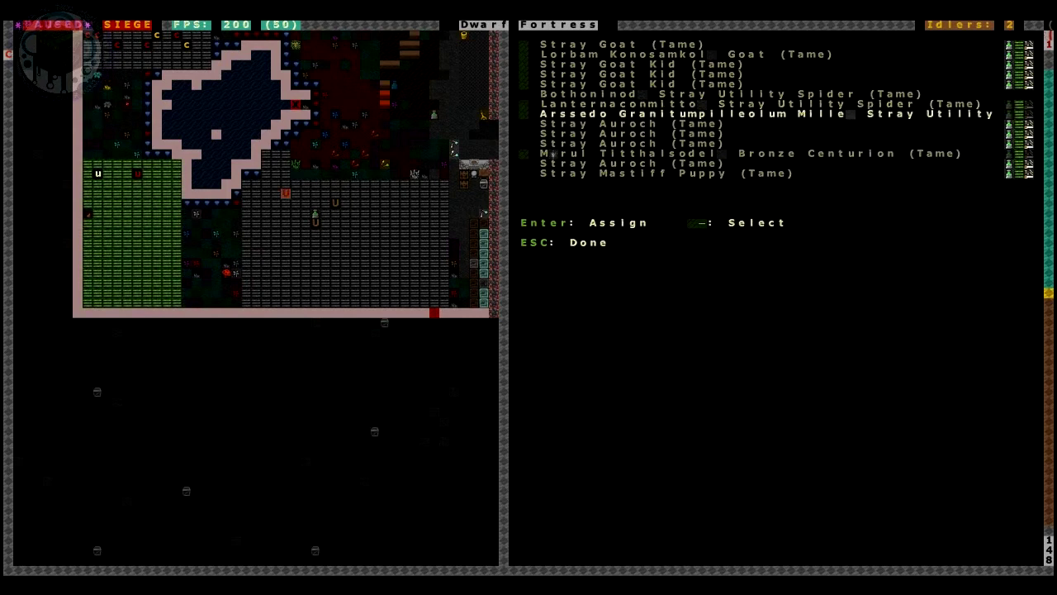
key("Down")
key("Down")
key("Down")
key("Down")
key("Down")
key("Down")
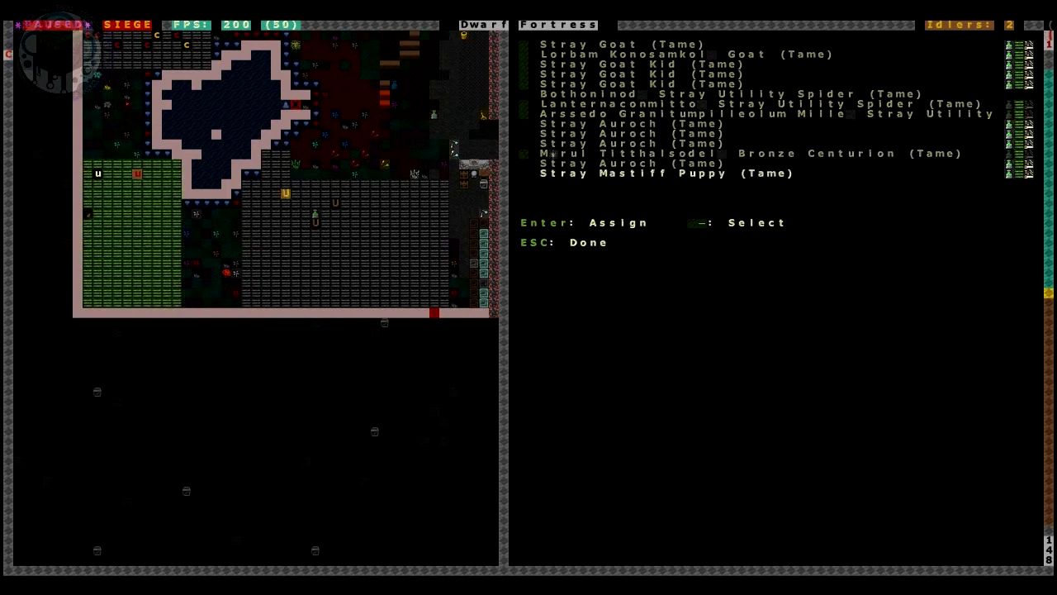
key("Down")
key("Down")
key("Down")
key("Down")
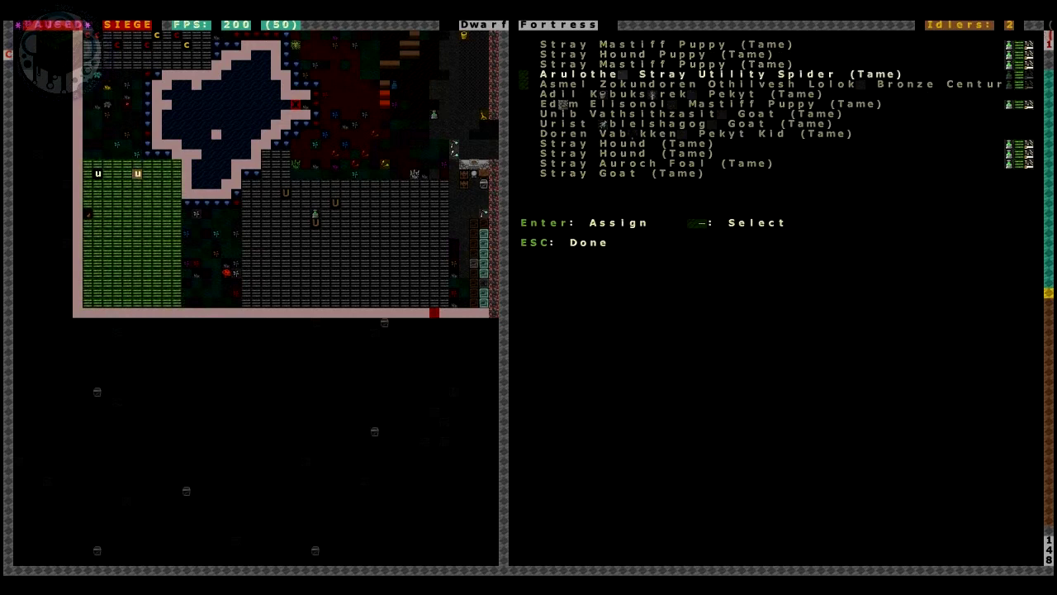
key("Down")
key("Down")
key("Down")
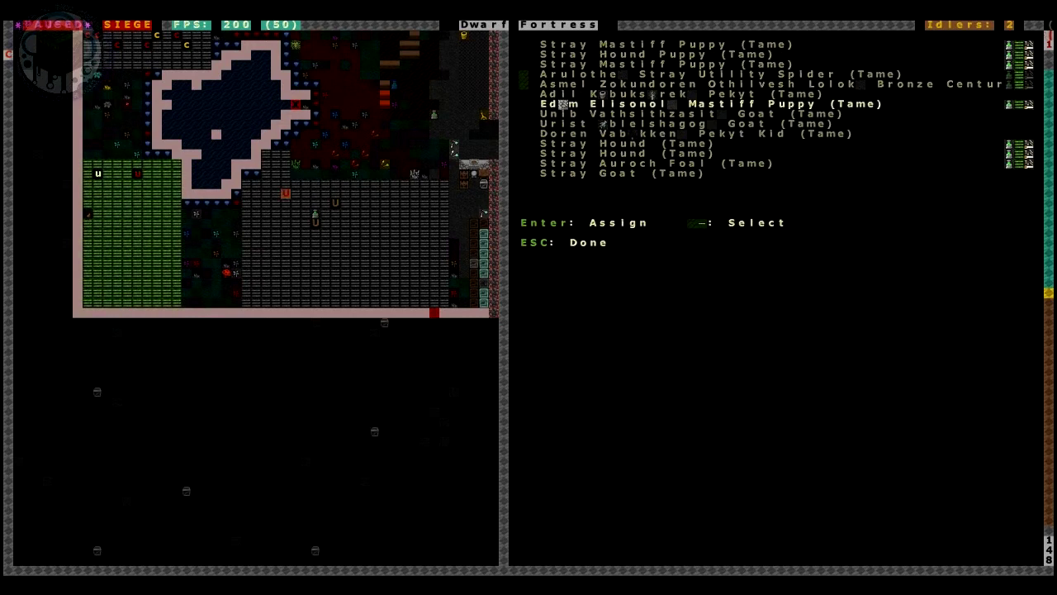
- Close the animal assignment list and return to the surface level
key("Escape")
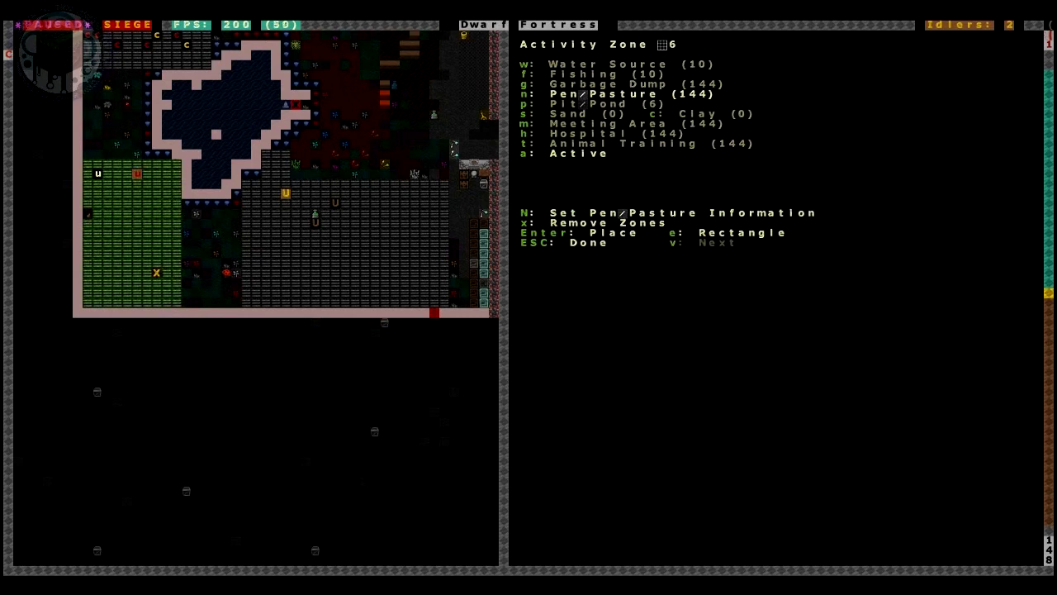
key("Tab")
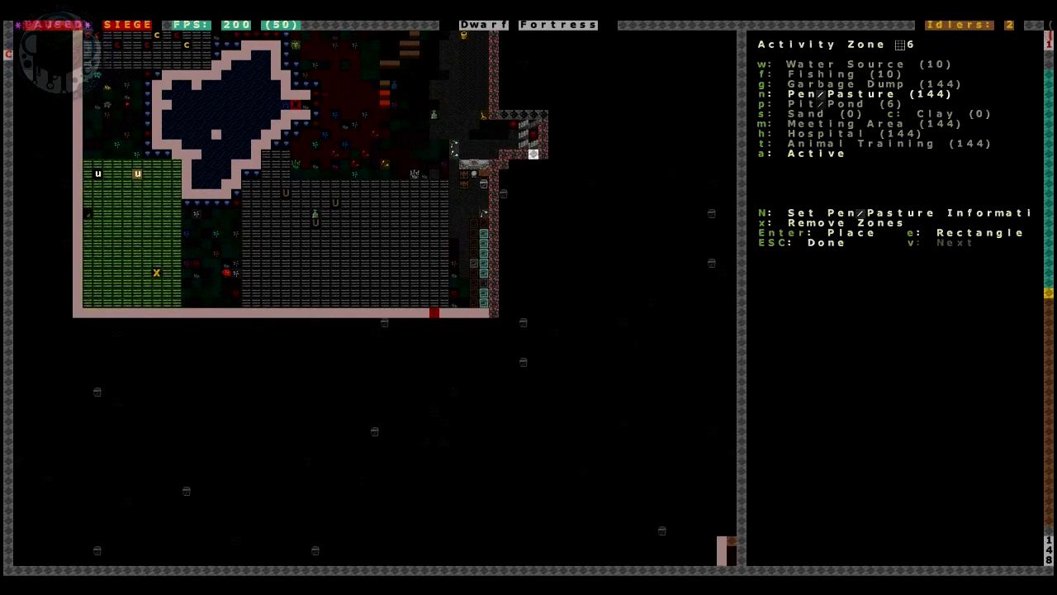
key("less")
- Unpause and pan south to the besieging army camped outside the fortress
key("Escape")
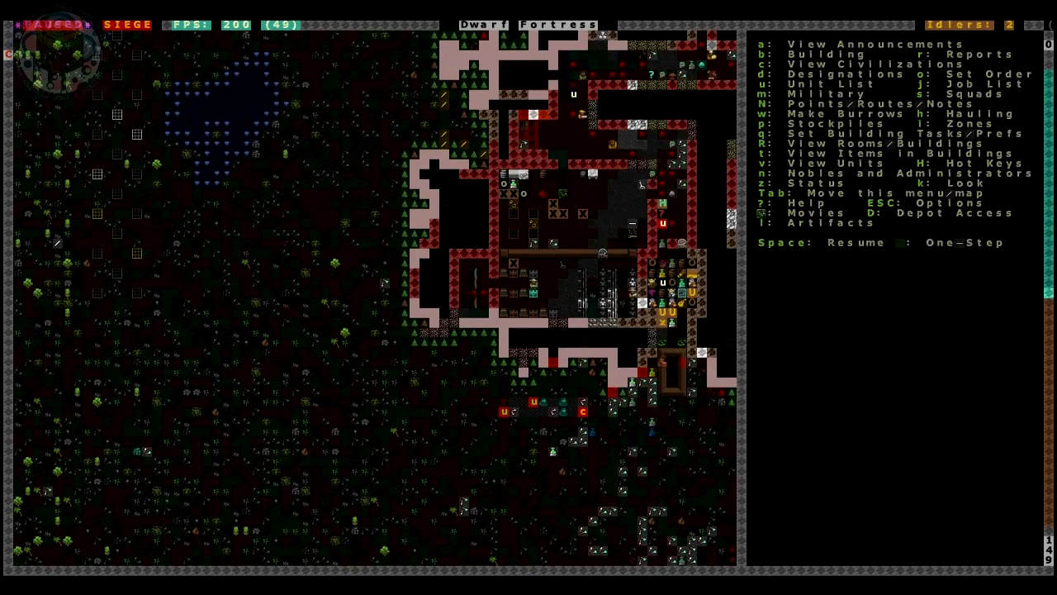
key("space")
key("shift+Right")
key("shift+Right")
key("shift+Right")
key("shift+Down")
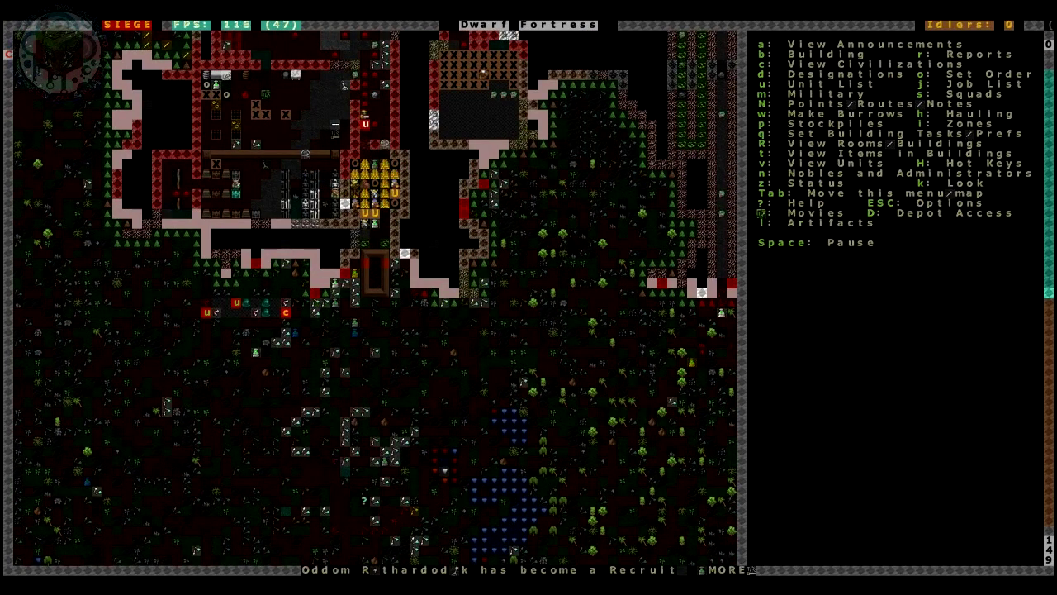
key("shift+Right")
key("shift+Right")
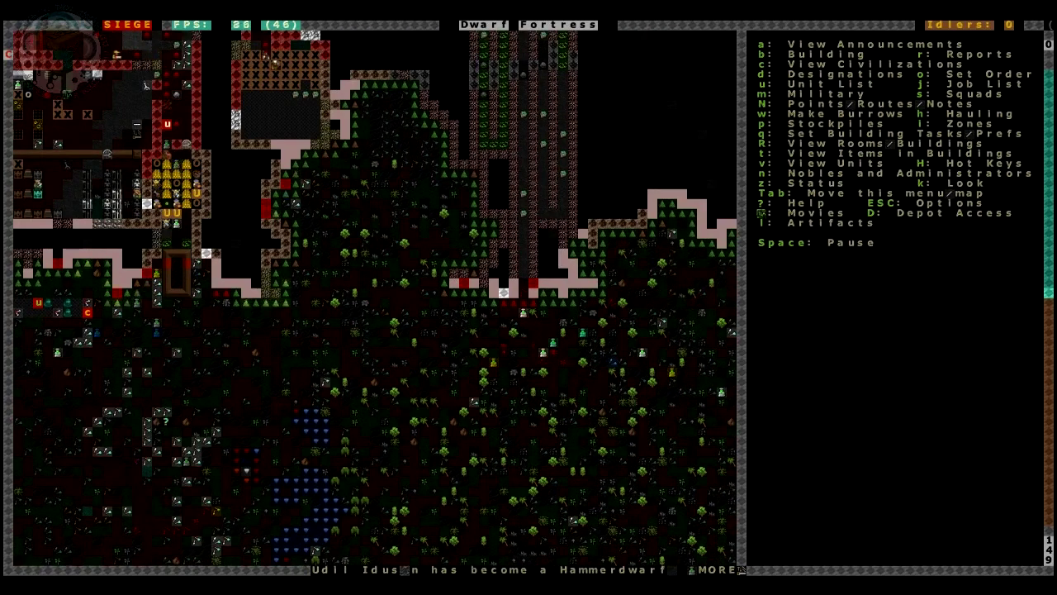
key("shift+Down")
key("shift+Down")
key("shift+Left")
key("shift+Down")
key("shift+Left")
key("shift+Down")
key("shift+Down")
key("shift+Down")
key("shift+Left")
key("shift+Left")
key("shift+Left")
key("shift+Down")
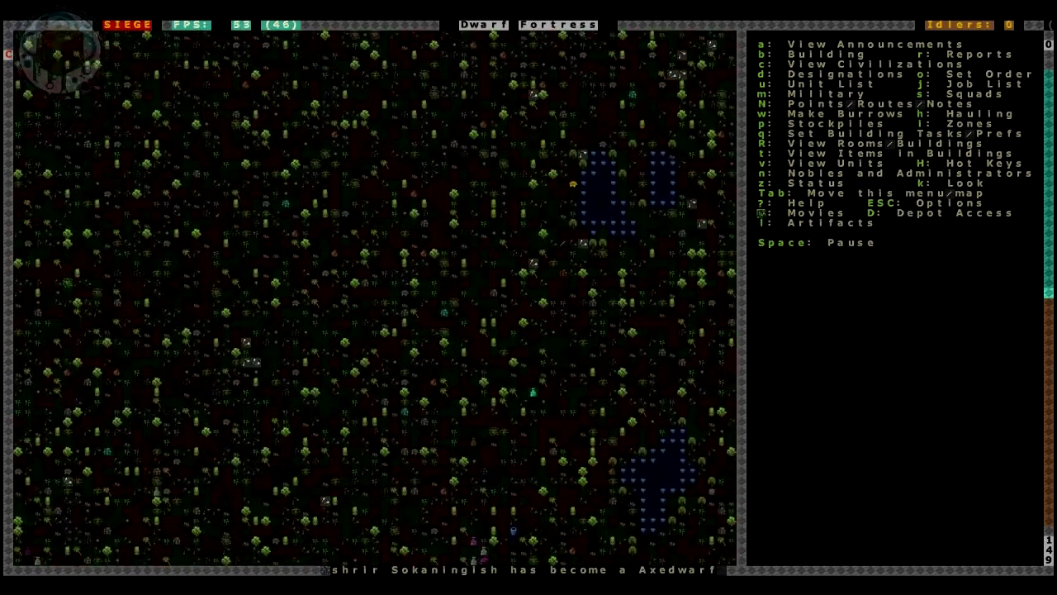
key("shift+Up")
key("shift+Up")
key("shift+Up")
key("shift+Up")
key("shift+Right")
key("shift+Right")
key("shift+Right")
key("shift+Down")
key("shift+Down")
key("shift+Down")
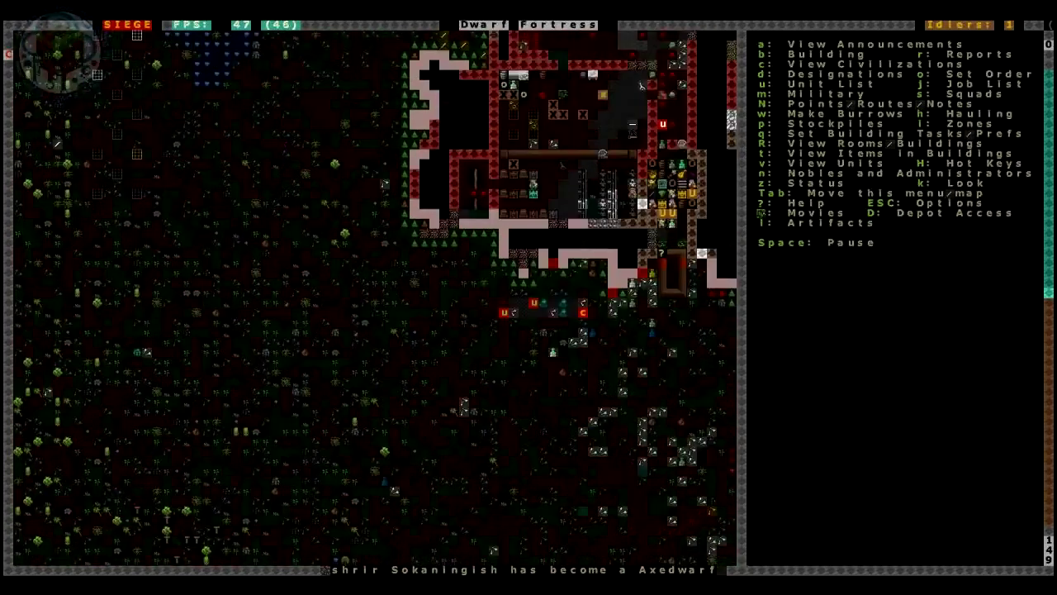
key("shift+Down")
key("shift+Down")
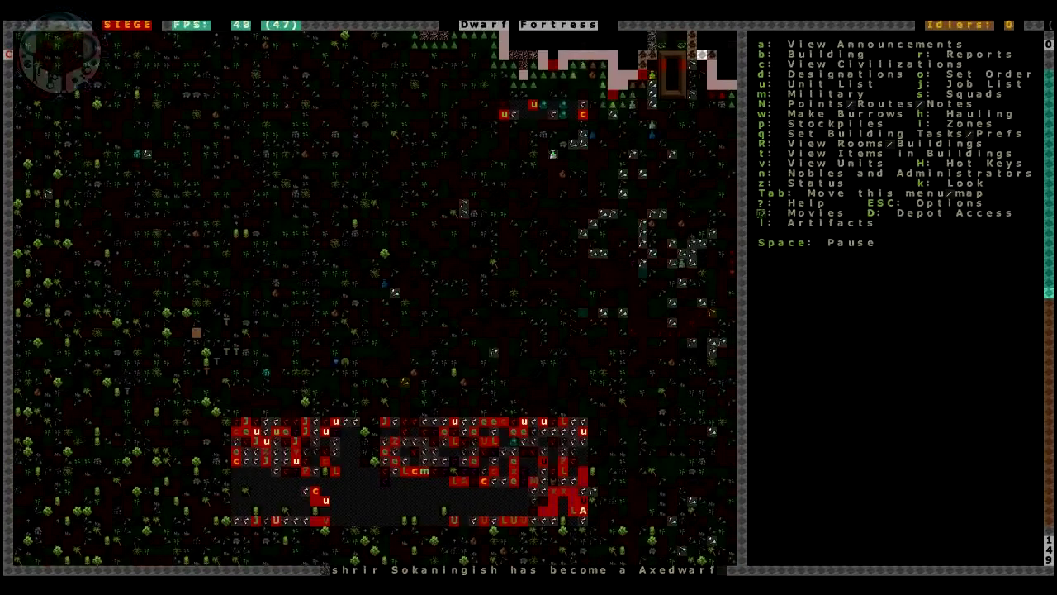
- Inspect a troll and an axedwarf's skill list, then close the unit view
key("v")
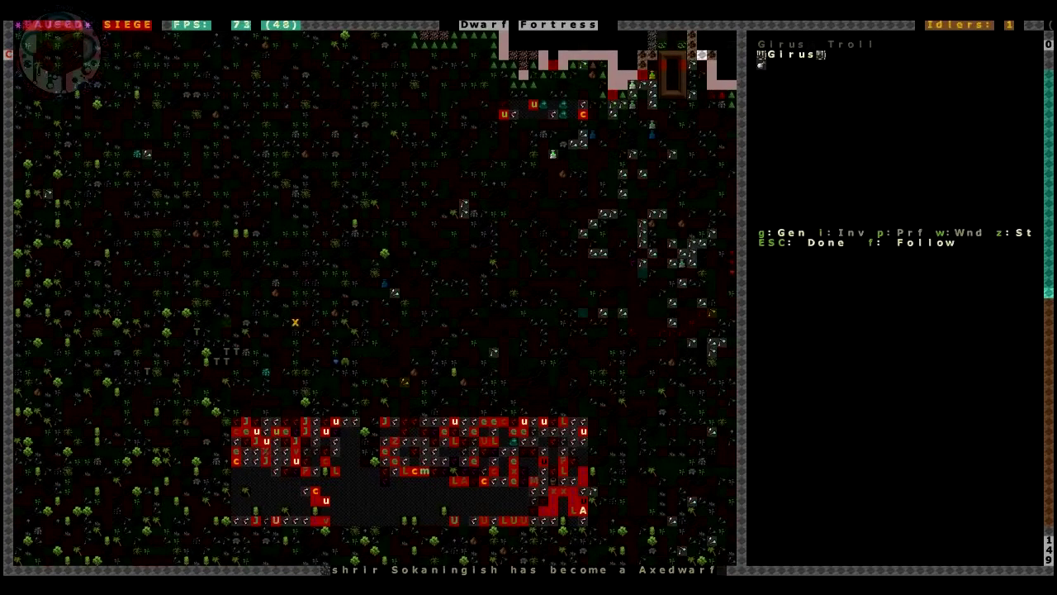
key("shift+Up")
key("shift+Right")
key("shift+Right")
key("shift+Up")
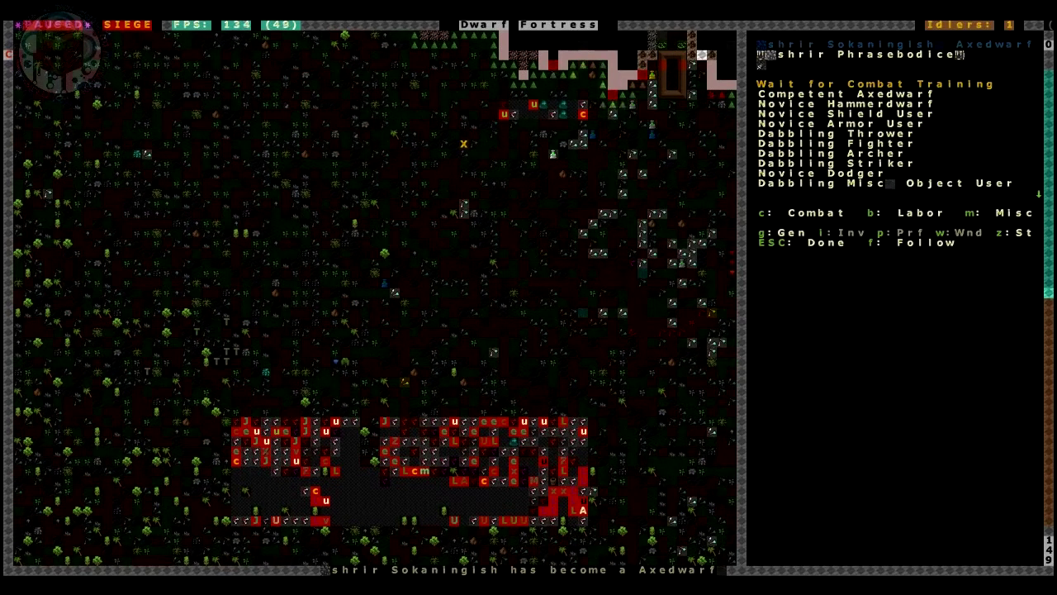
key("Escape")
- Open the unit list on its Others (121) tab
key("u")
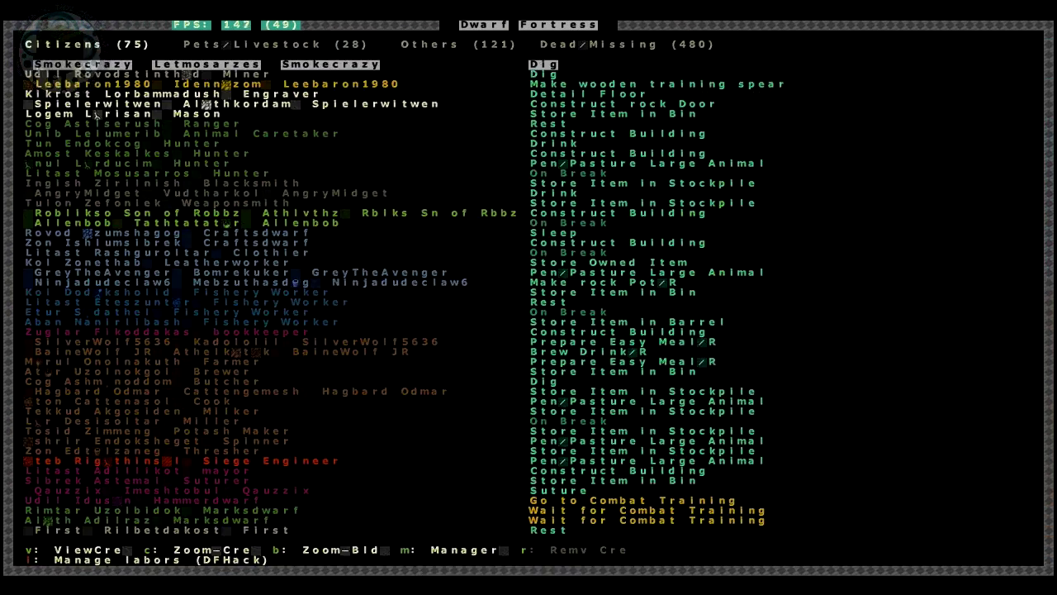
key("Escape")
key("space")
key("u")
key("Right")
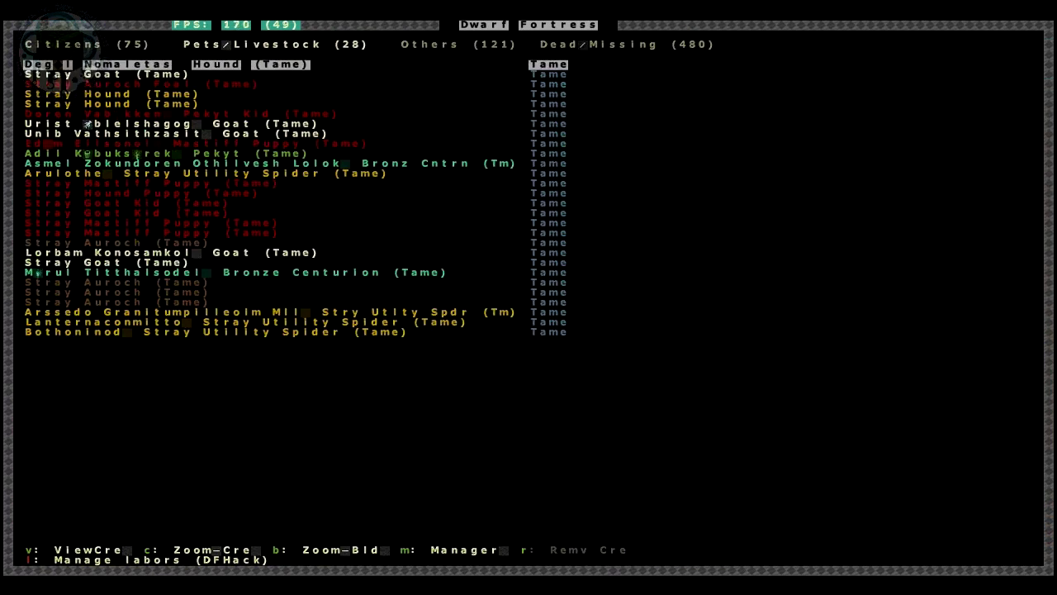
- Scroll through the troll, scarab and merfolk invader entries, then page back up
key("Right")
key("Down")
key("Down")
key("Down")
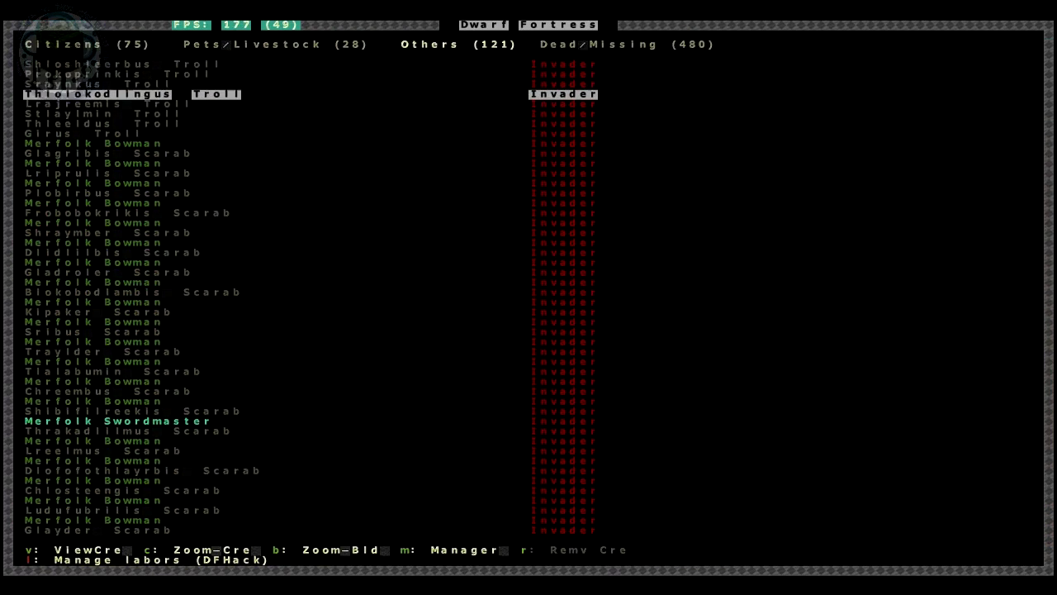
key("Down")
key("Down")
key("Down")
key("Down")
key("Down")
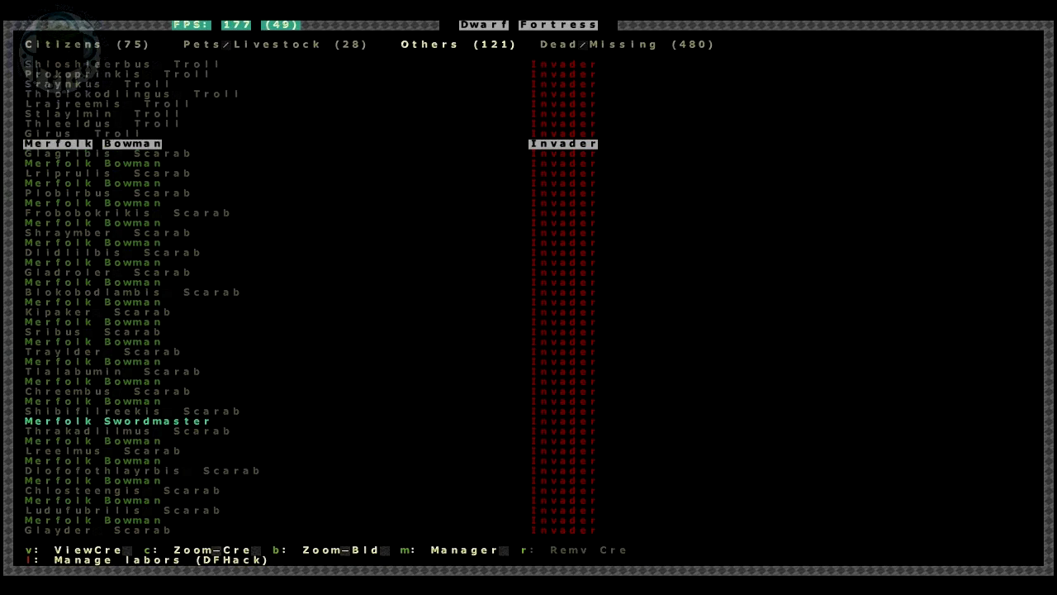
key("Down")
key("Down")
key("Down")
key("Down")
key("Down")
key("Down")
key("Down")
key("Down")
key("Down")
key("Down")
key("Down")
key("Down")
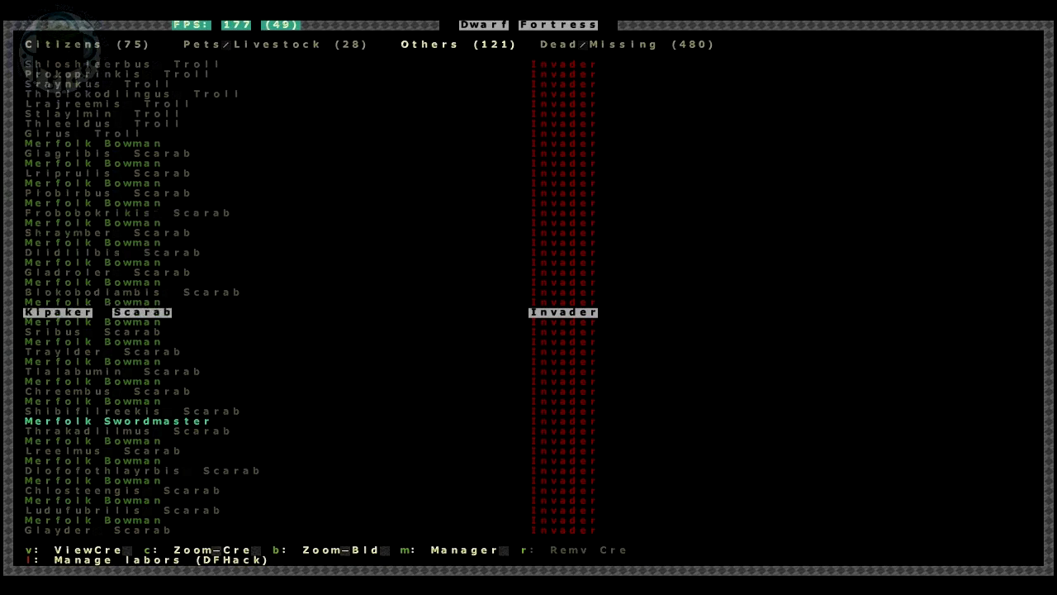
key("Down")
key("Down")
key("Down")
key("Down")
key("Down")
key("Down")
key("Down")
key("Down")
key("Down")
key("Down")
key("Down")
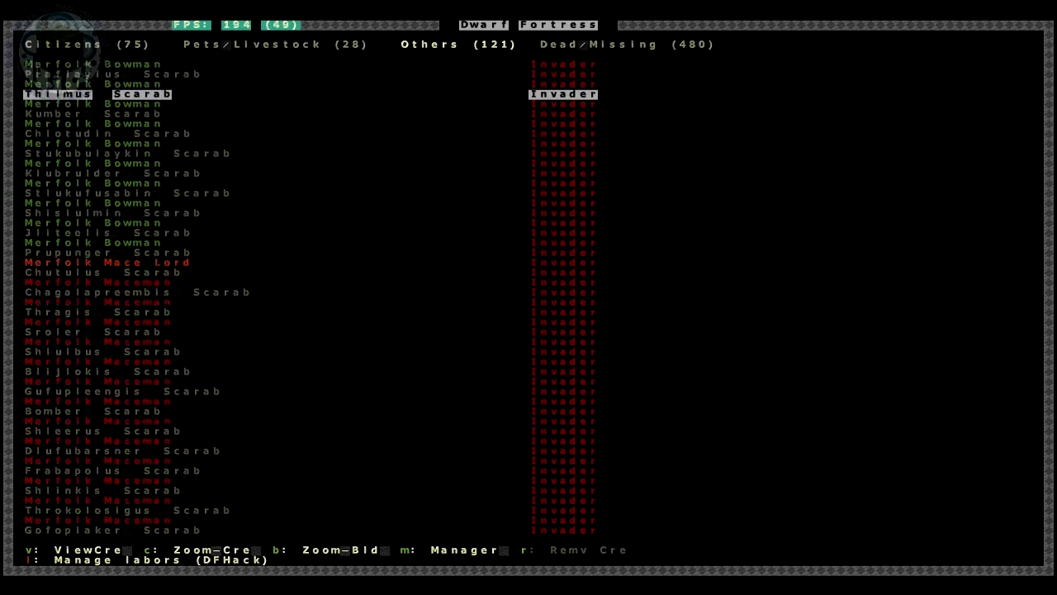
key("Down")
key("Down")
key("Down")
key("Down")
key("Down")
key("Down")
key("Down")
key("Down")
key("Down")
key("Down")
key("Down")
key("Down")
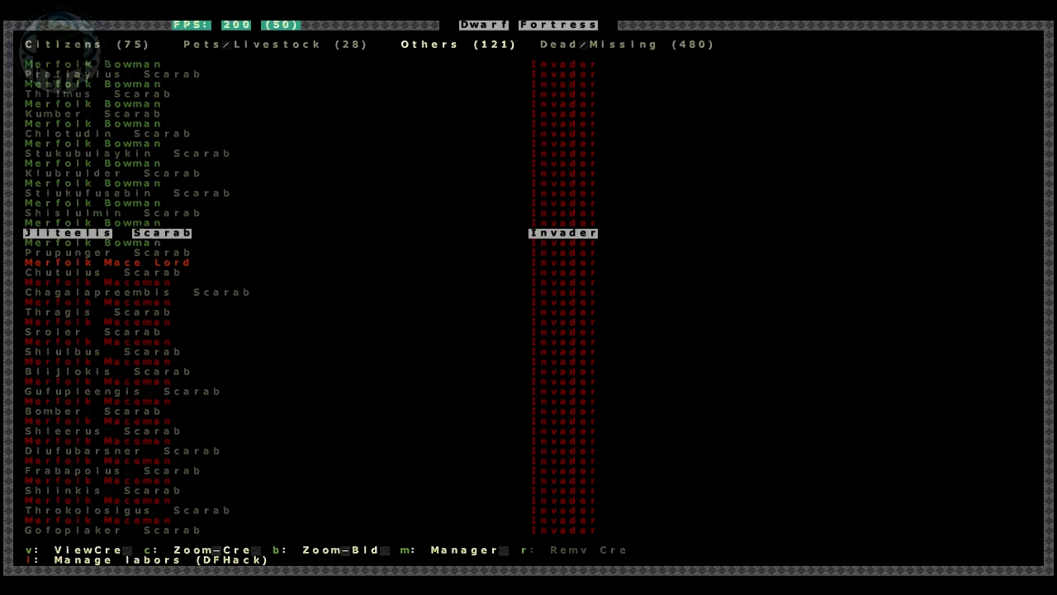
key("Down")
key("Down")
key("Down")
key("Down")
key("Down")
key("Down")
key("Down")
key("Down")
key("Down")
key("Down")
key("Down")
key("Down")
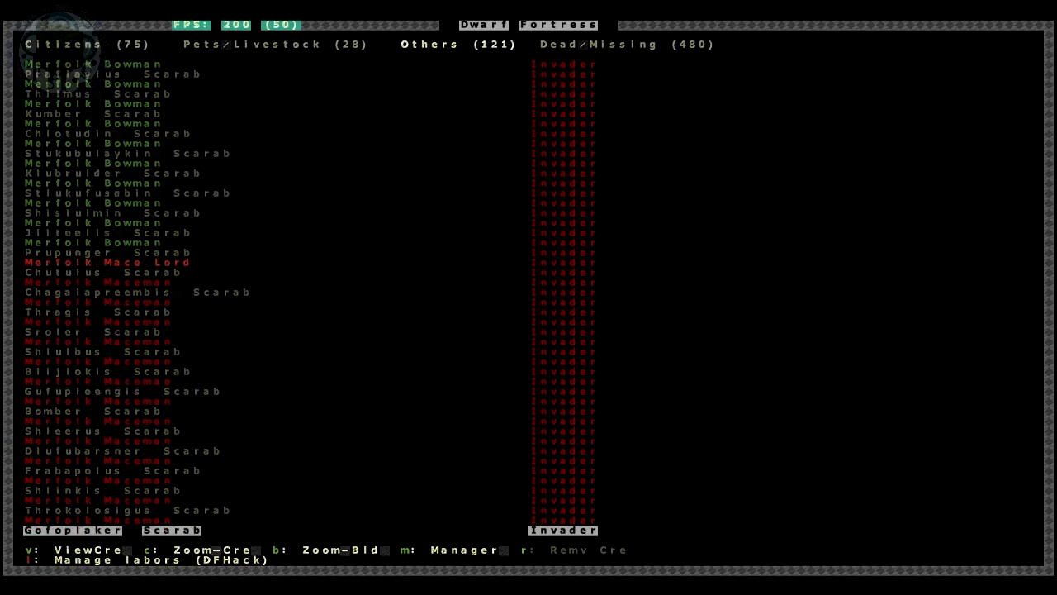
key("Down")
key("Down")
key("Down")
key("Down")
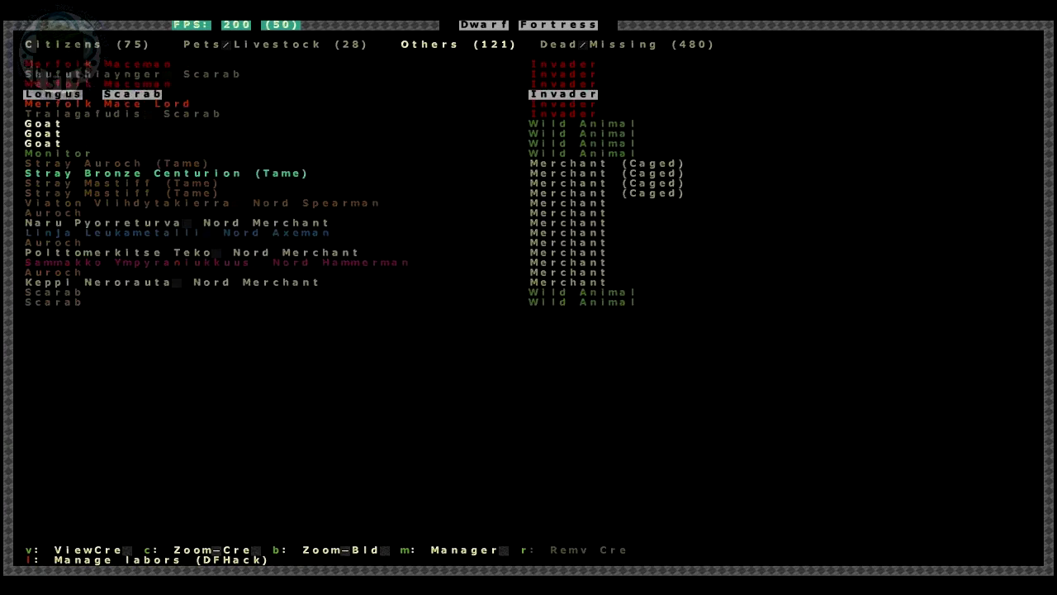
key("Down")
key("Down")
key("Page_Up")
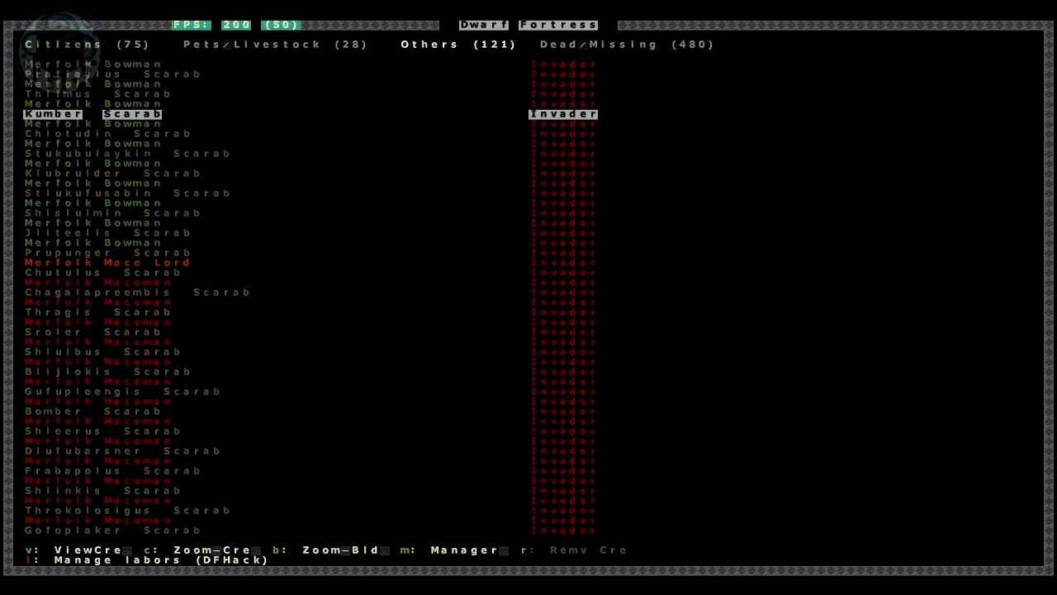
key("Page_Up")
- Close the unit list and pan the map back to the fortress
key("Up")
key("Up")
key("Up")
key("Escape")
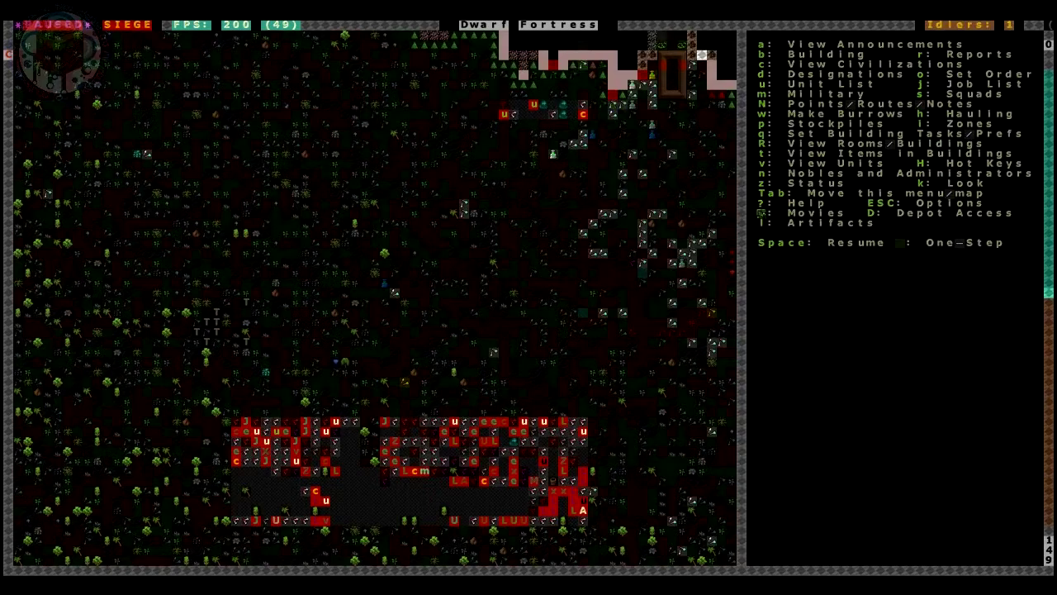
key("shift+Up")
key("shift+Up")
key("shift+Right")
key("shift+Right")
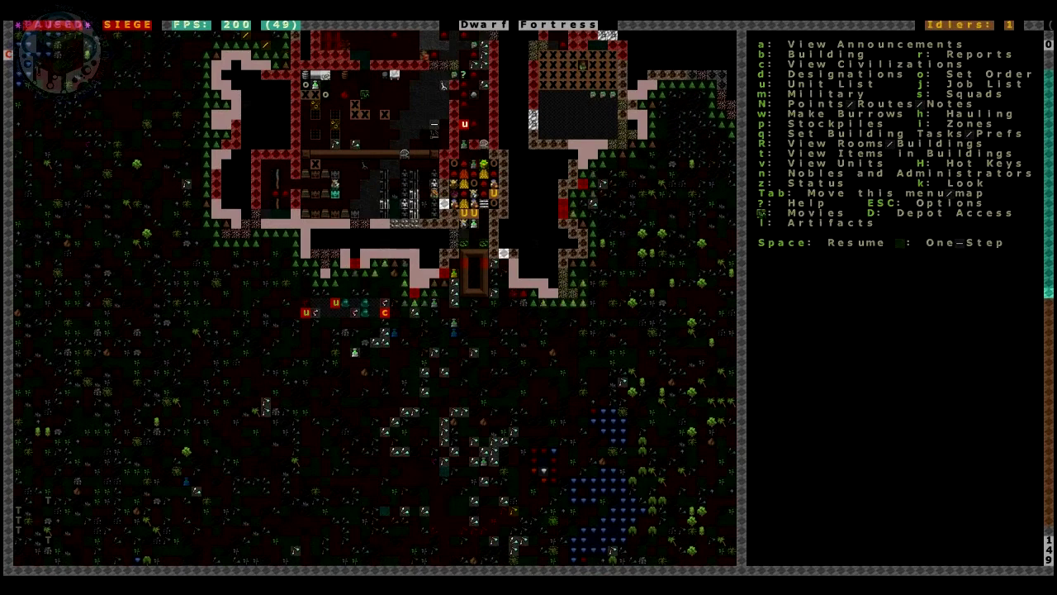
key("shift+Right")
key("shift+Right")
key("shift+Right")
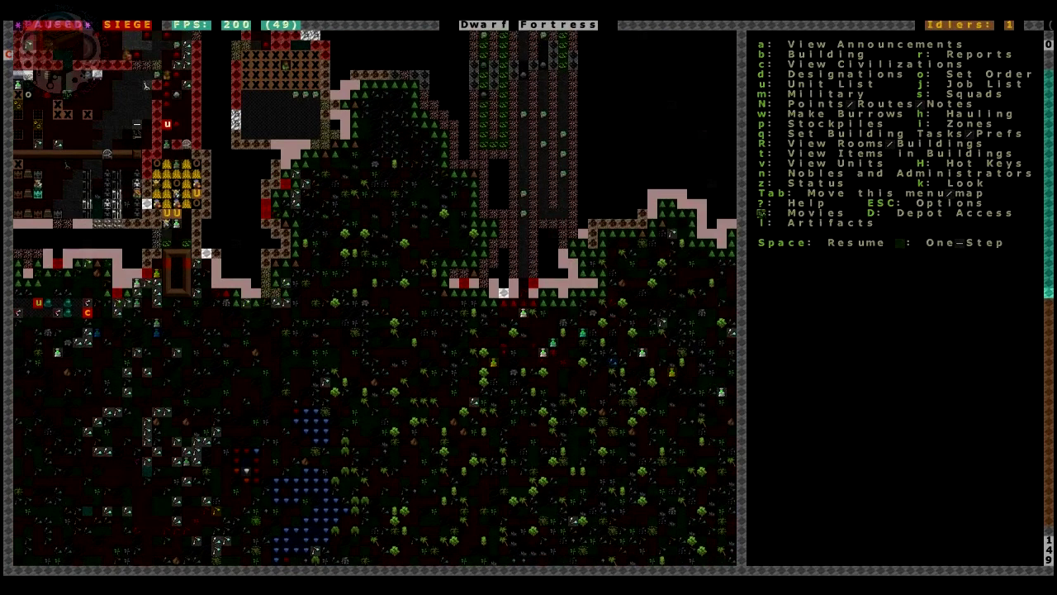
key("shift+Left")
key("shift+Left")
key("shift+Up")
key("shift+Up")
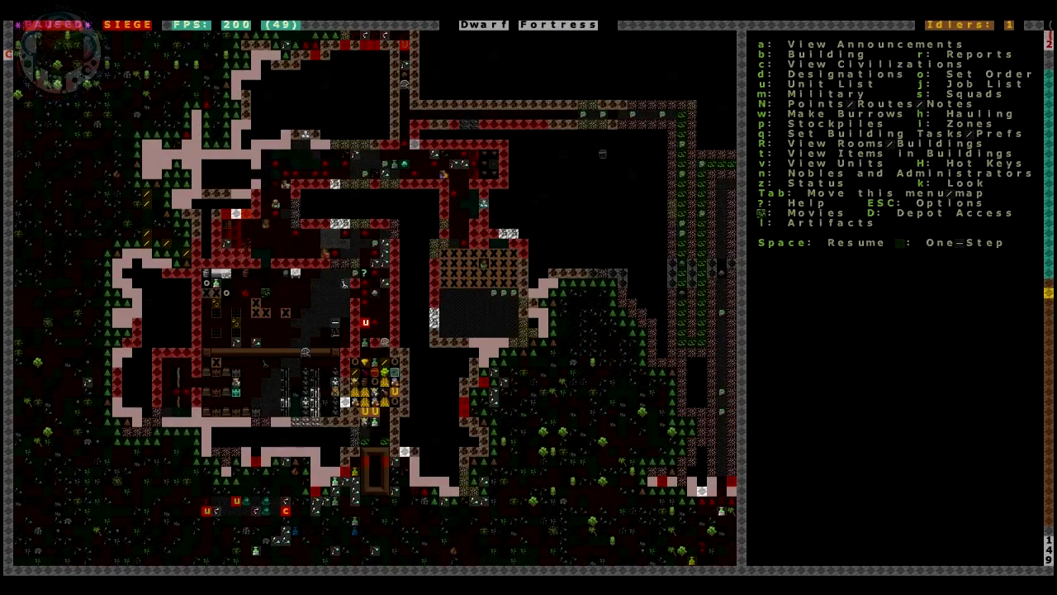
- Place a greenstone door for construction inside the fortress
key("b")
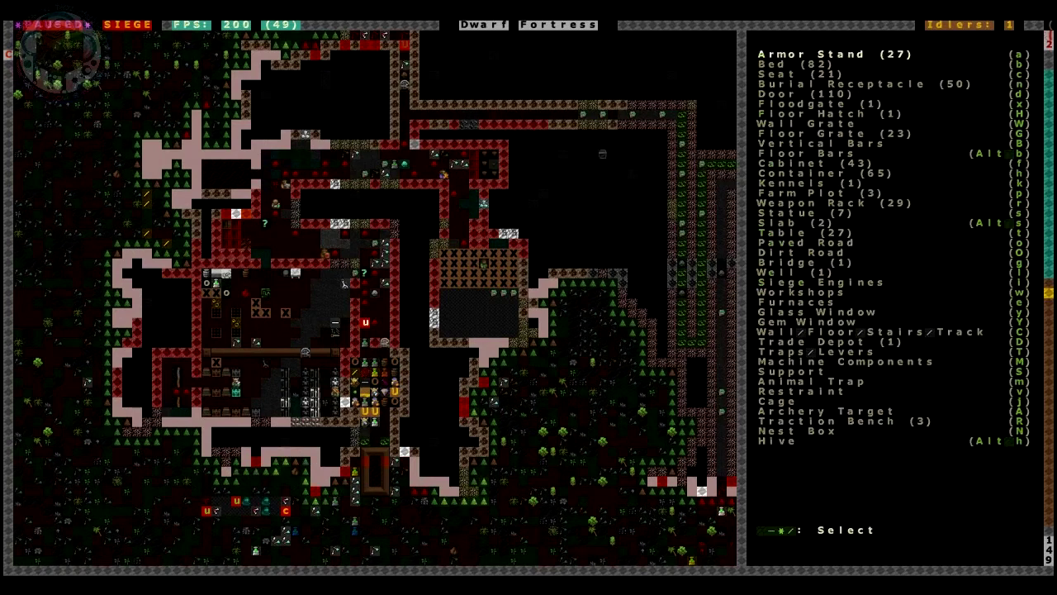
key("d")
key("shift+Right")
key("shift+Right")
key("shift+Up")
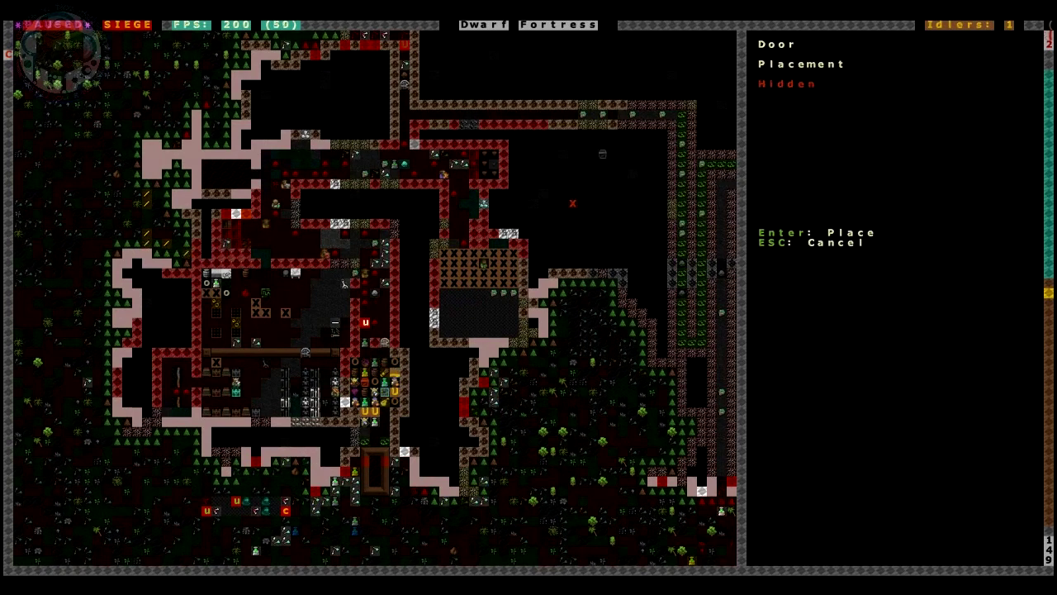
key("Up")
key("Up")
key("Right")
key("Right")
key("Up")
key("Up")
key("Up")
key("Up")
key("Up")
key("Up")
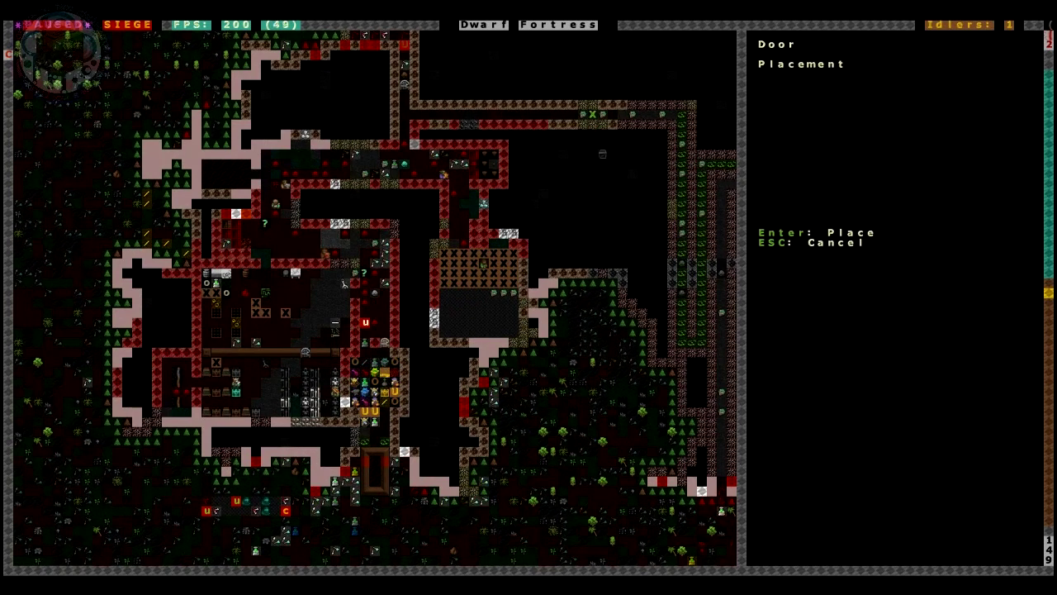
key("Return")
key("Return")
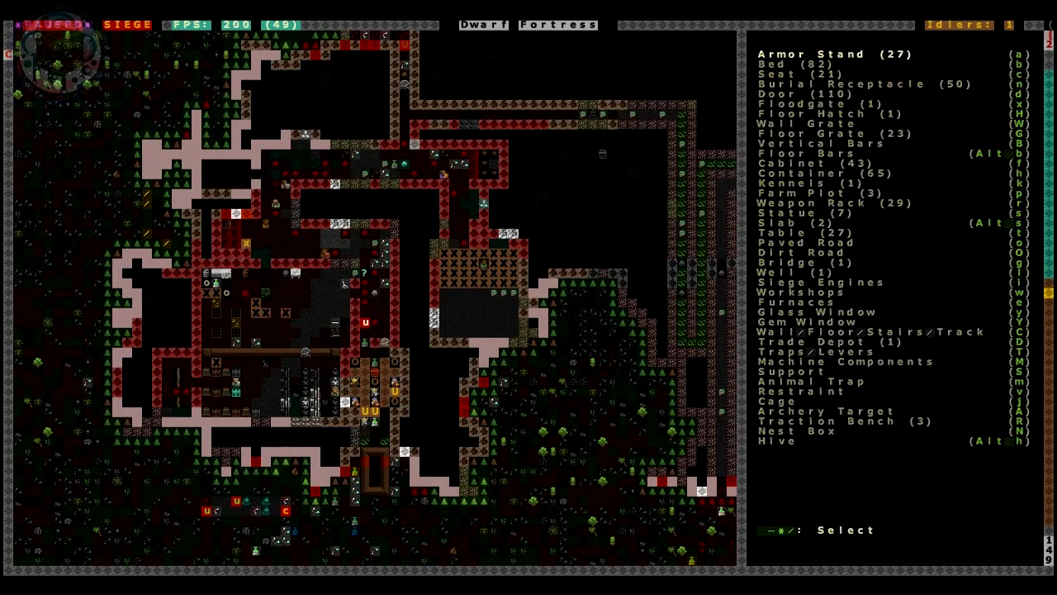
key("Escape")
- Queue a Pull the Lever task on the quartzite lever, then return to the main menu
key("q")
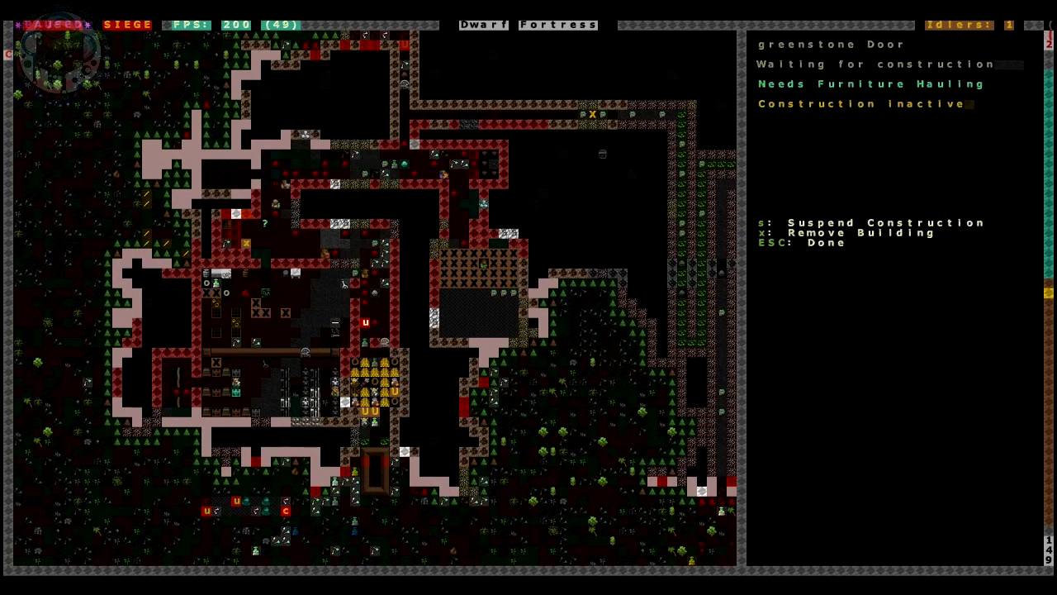
key("shift+Down")
key("shift+Down")
key("shift+Left")
key("Left")
key("Left")
key("Left")
key("Up")
key("Up")
key("Up")
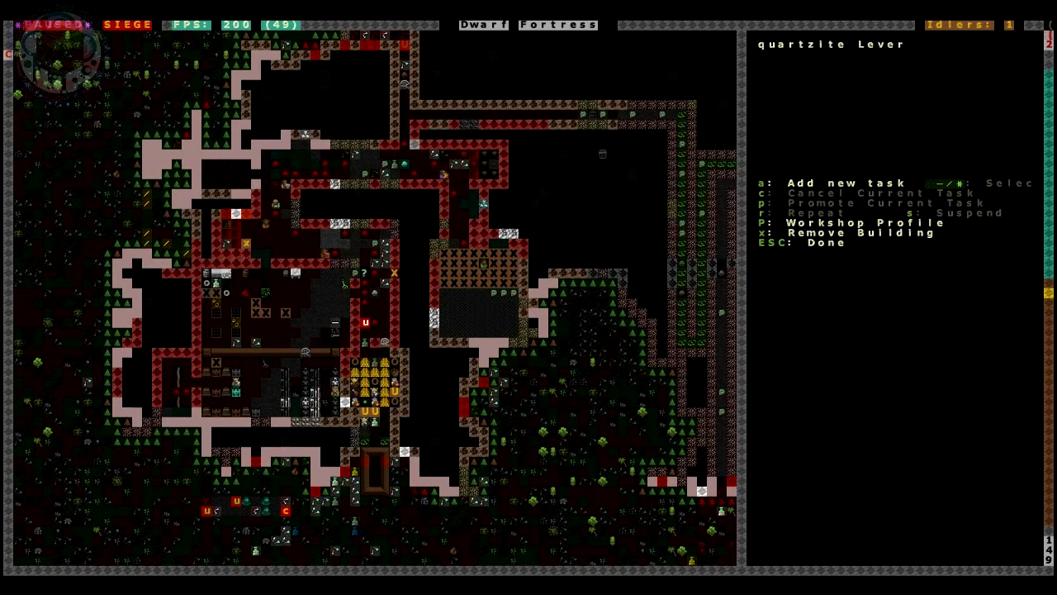
key("Left")
key("Left")
key("Left")
key("Down")
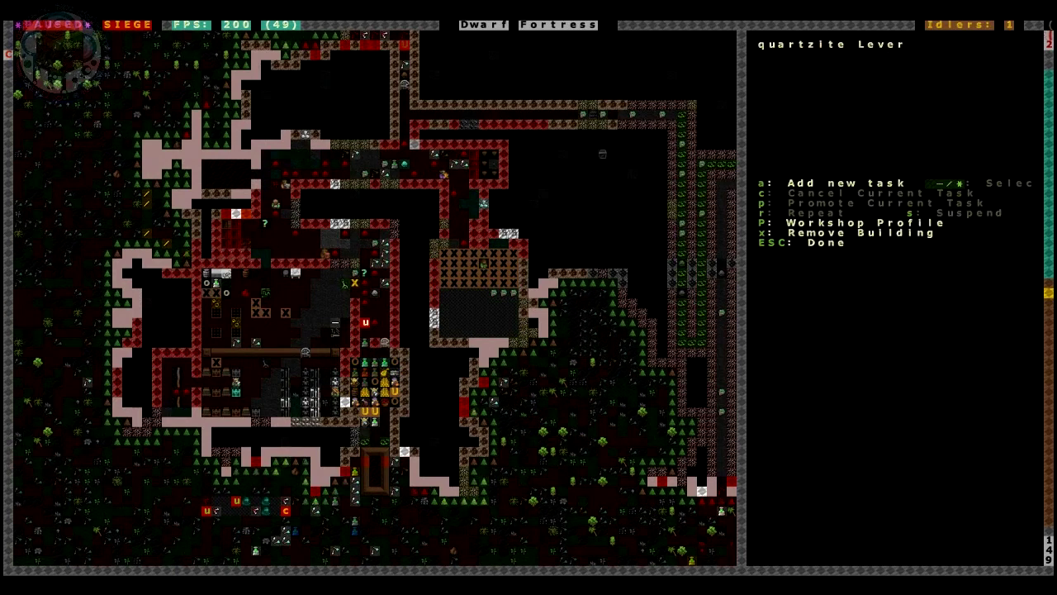
key("a")
key("Escape")
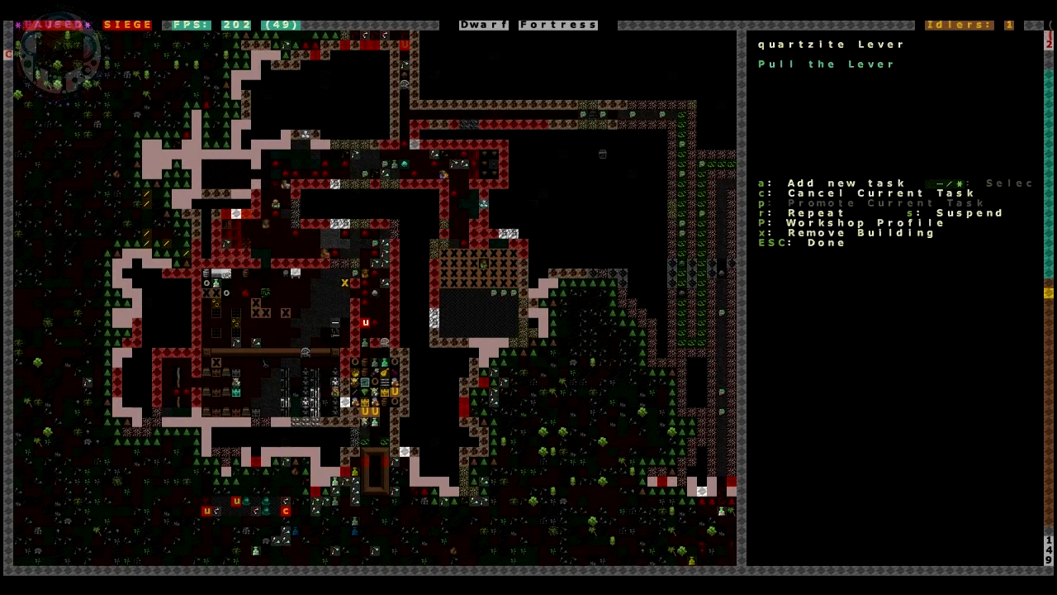
key("Escape")
key("shift+Up")
key("shift+Up")
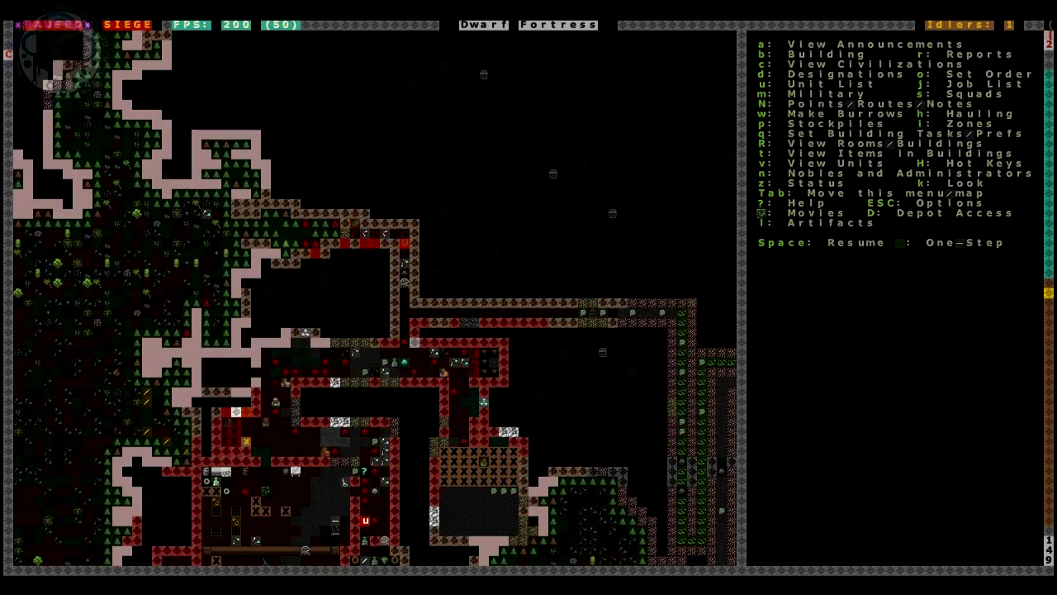
- Unpause, view two levels up, then drop back down one
key("space")
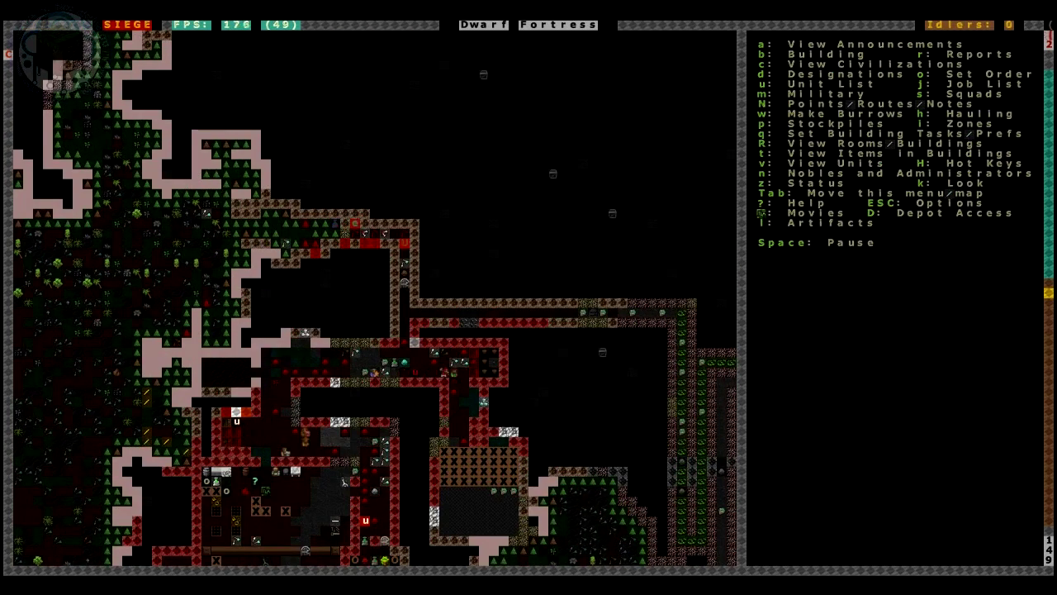
key("shift+comma")
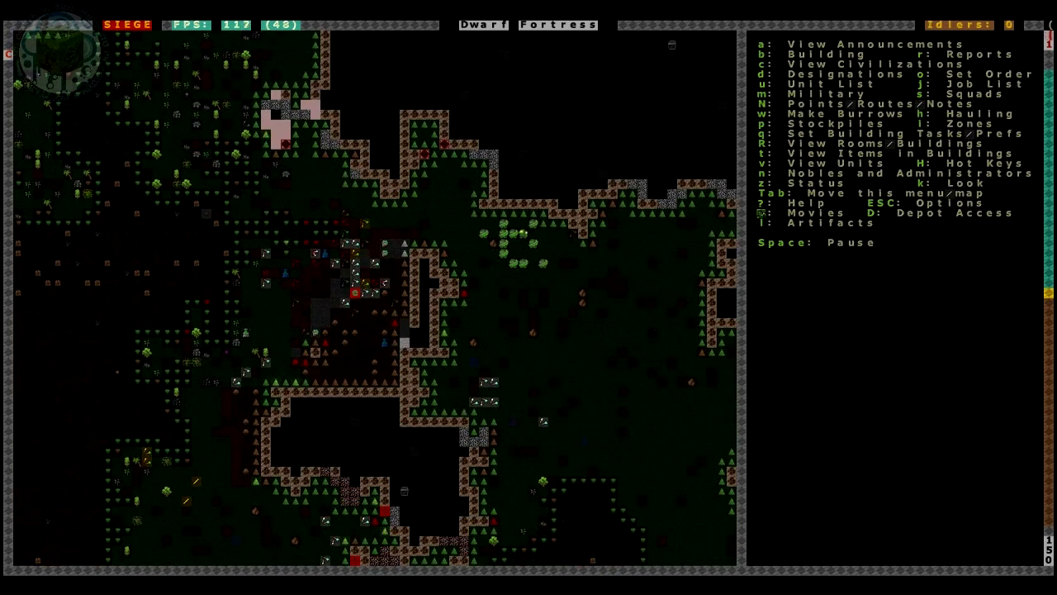
key("shift+comma")
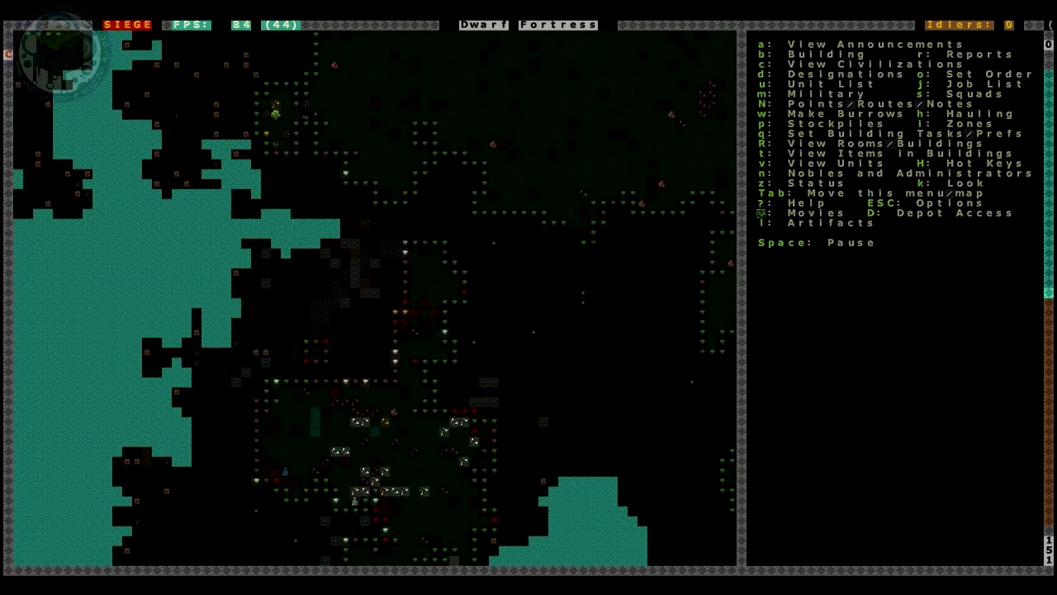
key("shift+period")
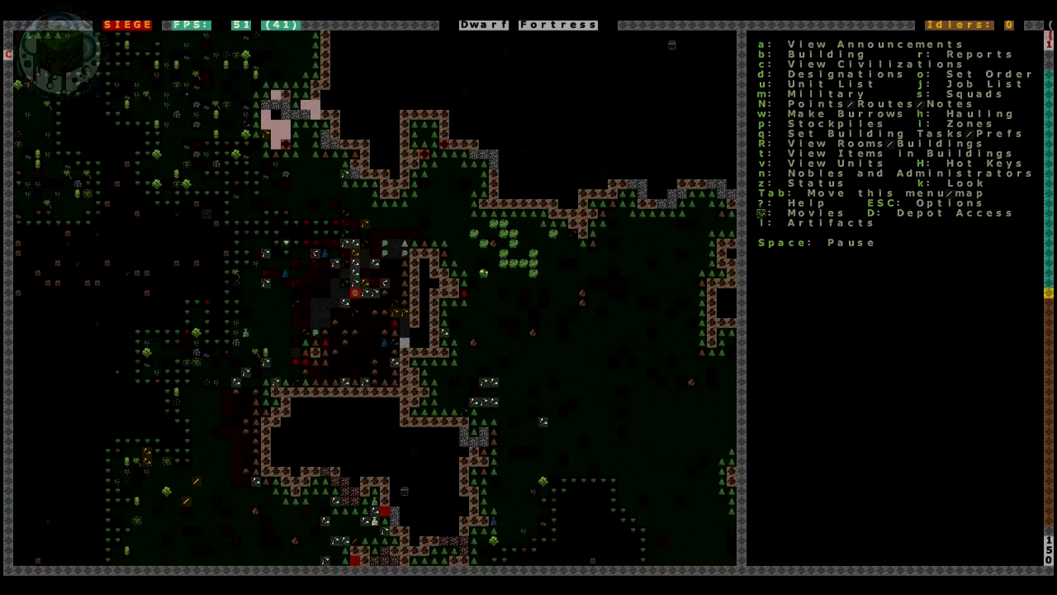
- Check the forbidden door, then pan back to the fortress one level down
key("q")
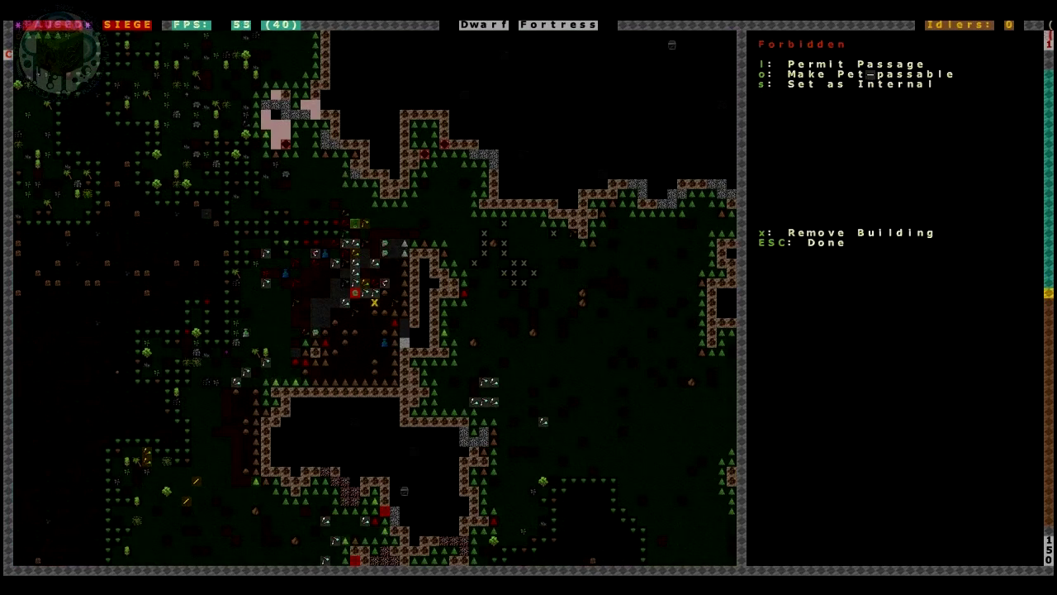
key("Escape")
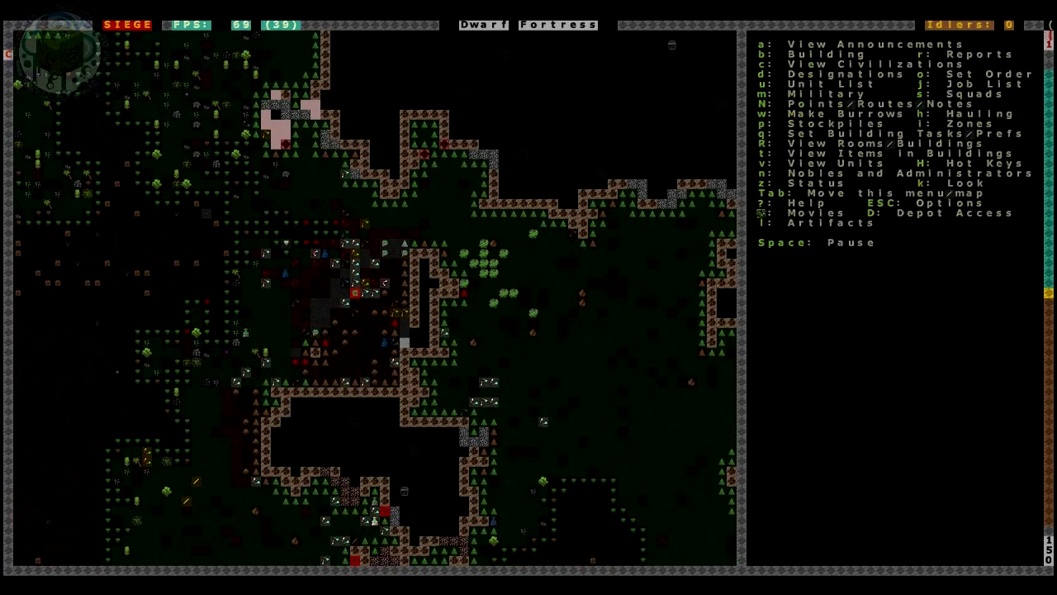
key("shift+Down")
key("shift+Down")
key("shift+Right")
key("shift+Right")
key("shift+Left")
key("shift+Down")
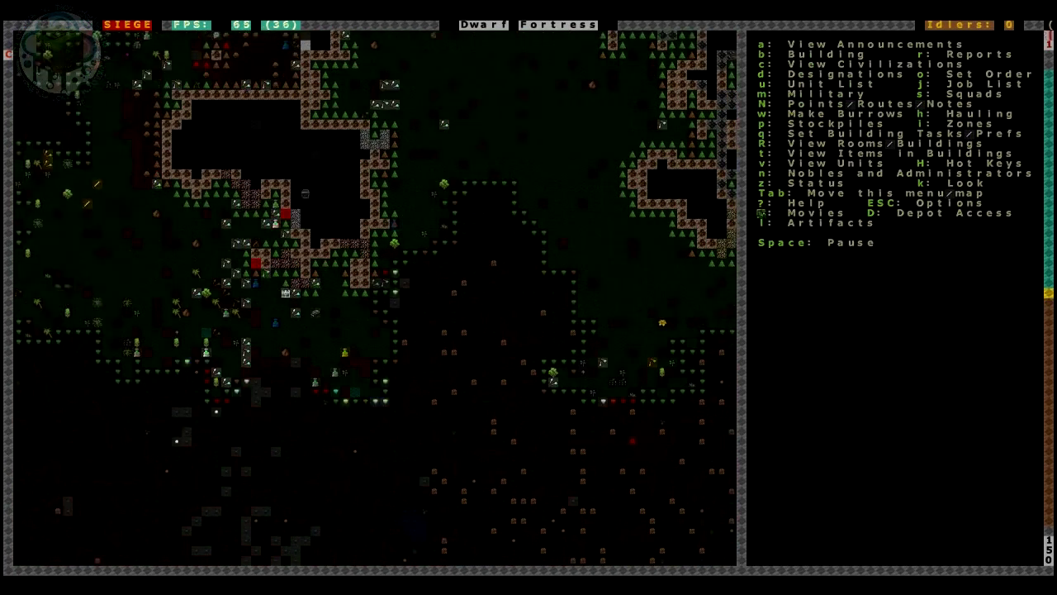
key("shift+Up")
key("shift+Up")
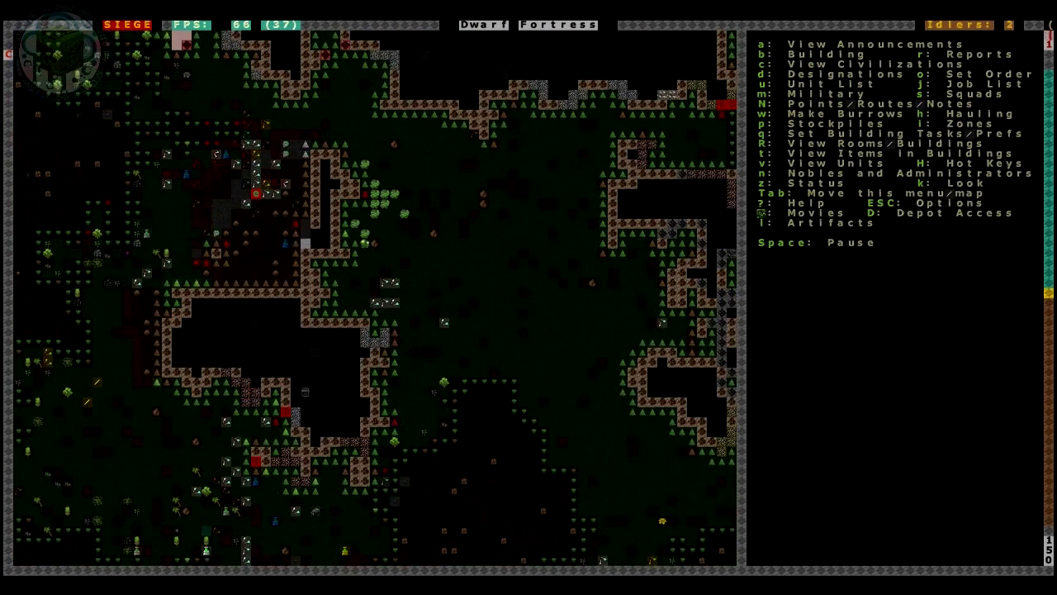
key("shift+period")
key("shift+Down")
key("shift+Down")
key("shift+Down")
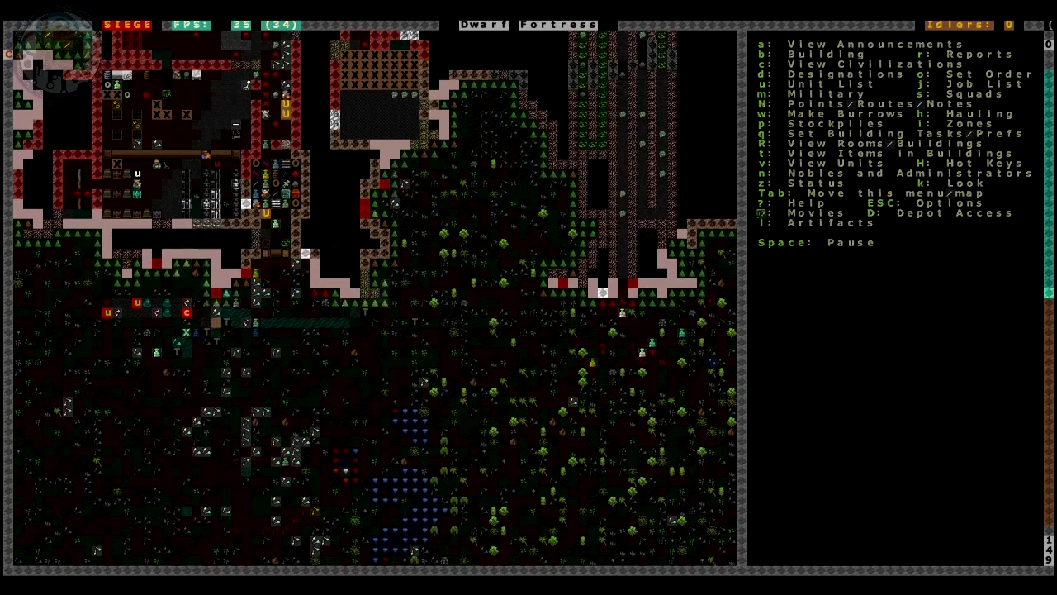
- Cancel the chain placement and return to the main menu
key("b")
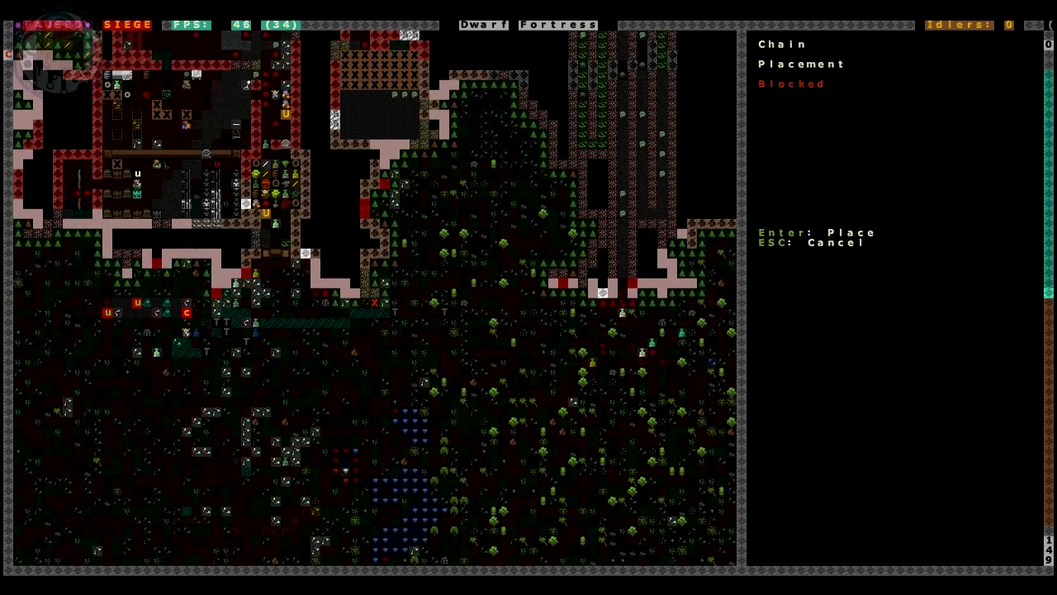
key("Escape")
key("Return")
key("Escape")
key("Escape")
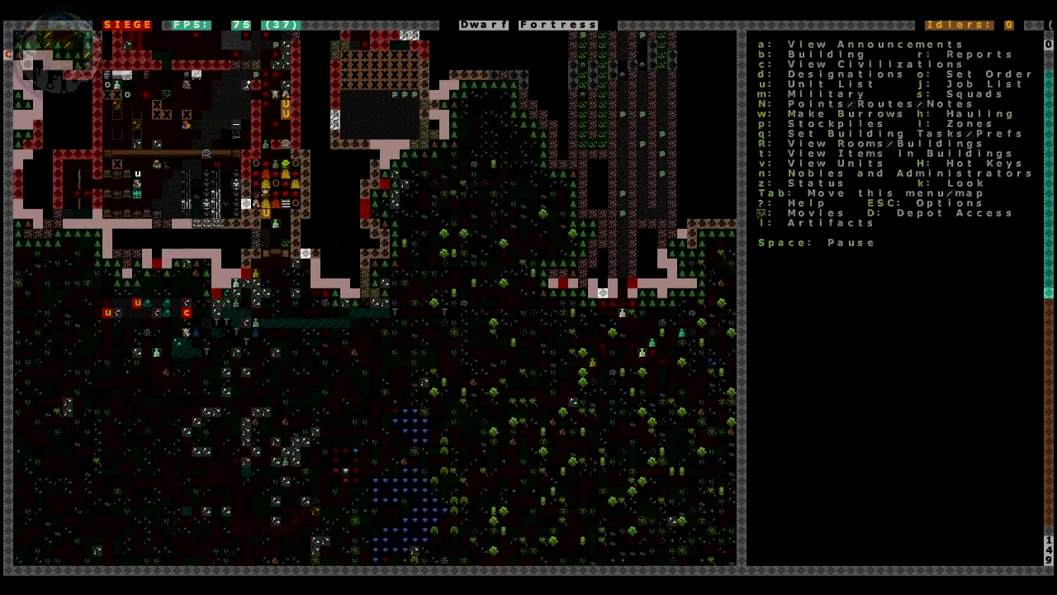
- Inspect the nearby trolls and the Nord soldier, then resume and pan north
key("v")
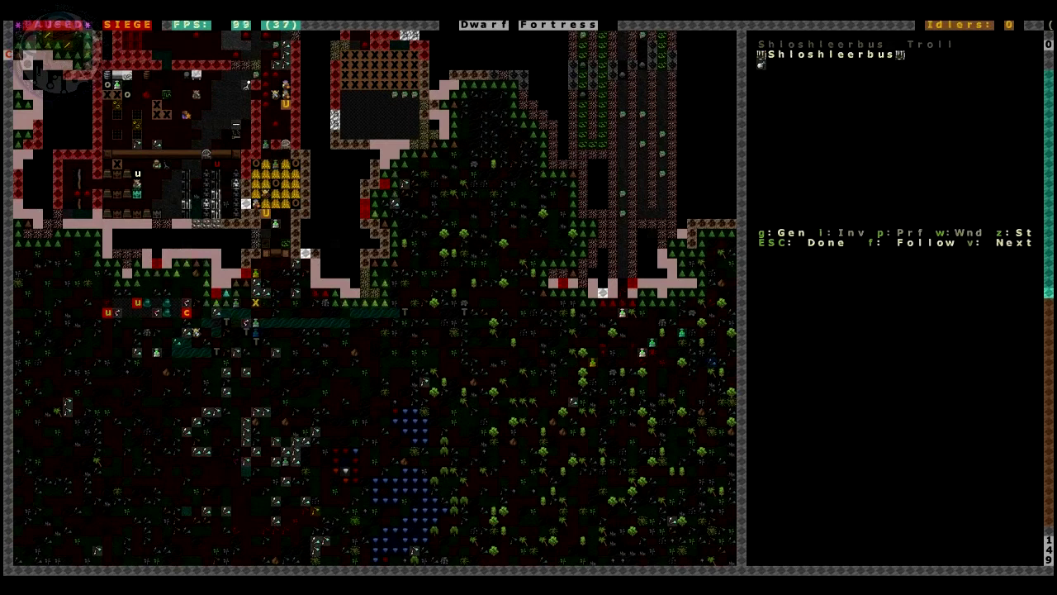
key("v")
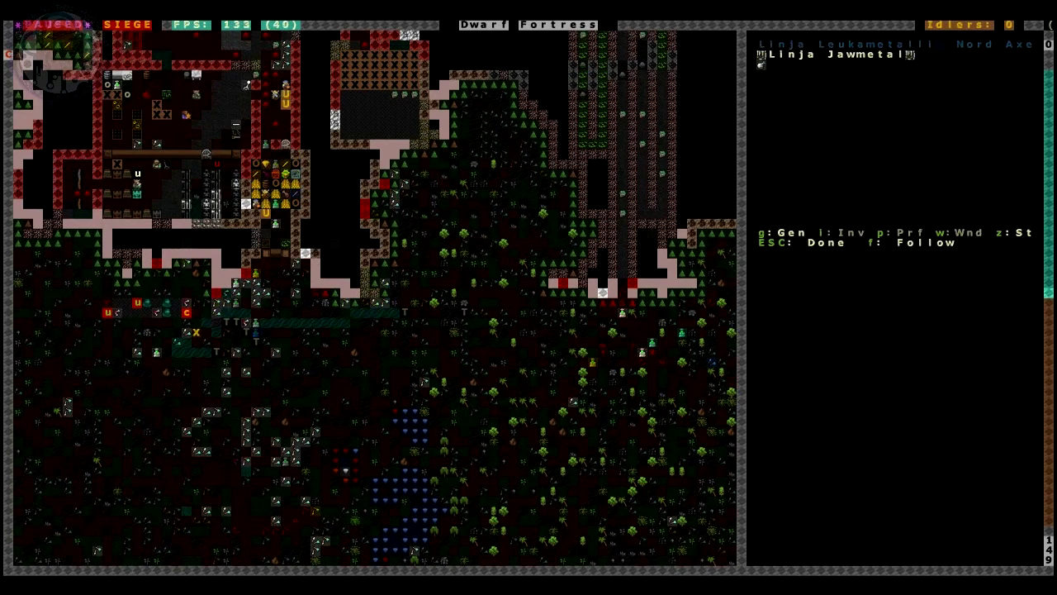
key("Escape")
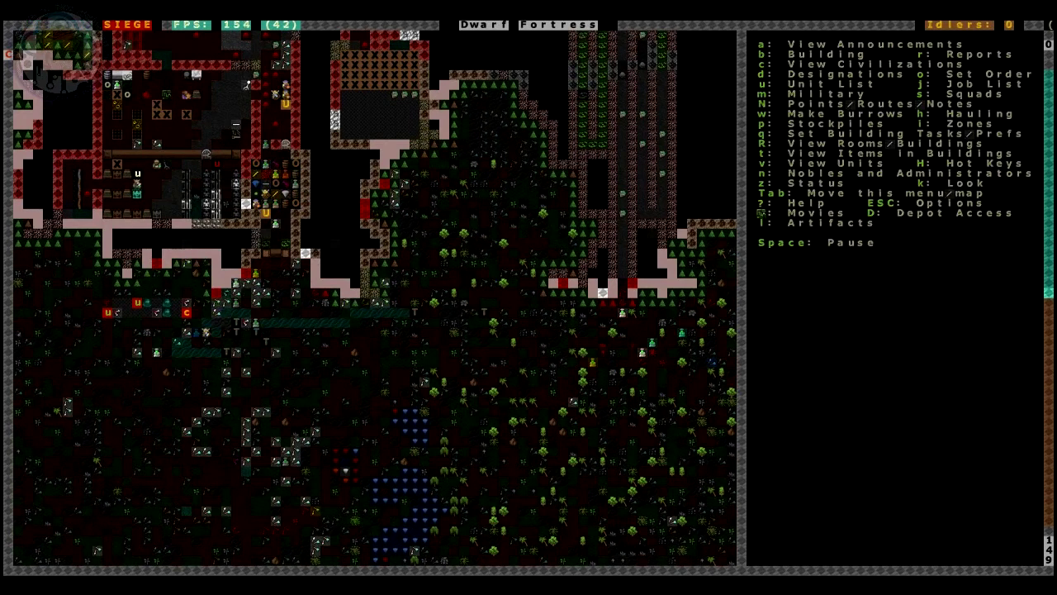
key("shift+Right")
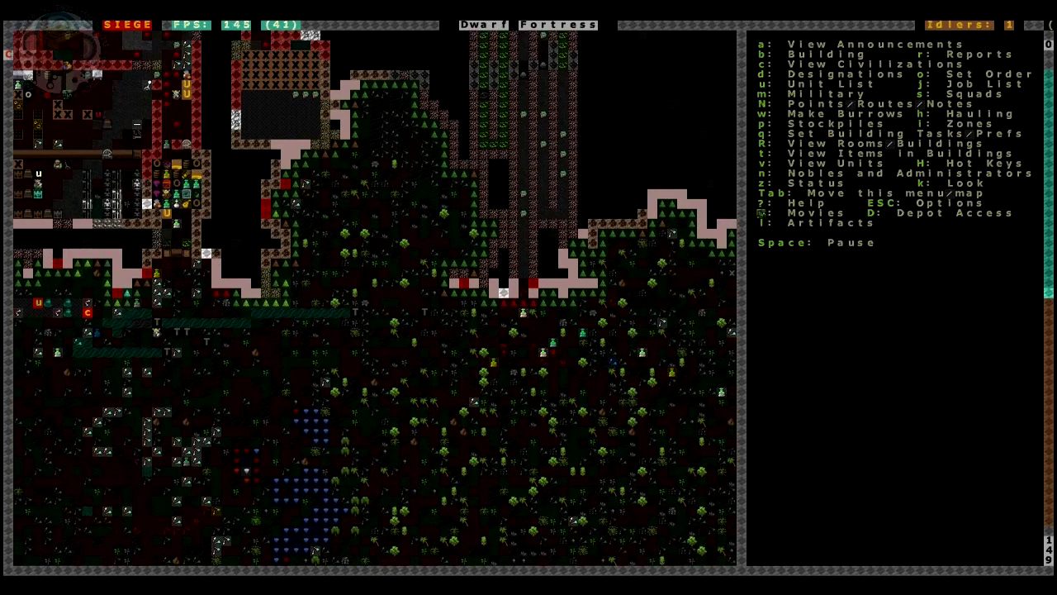
key("shift+Up")
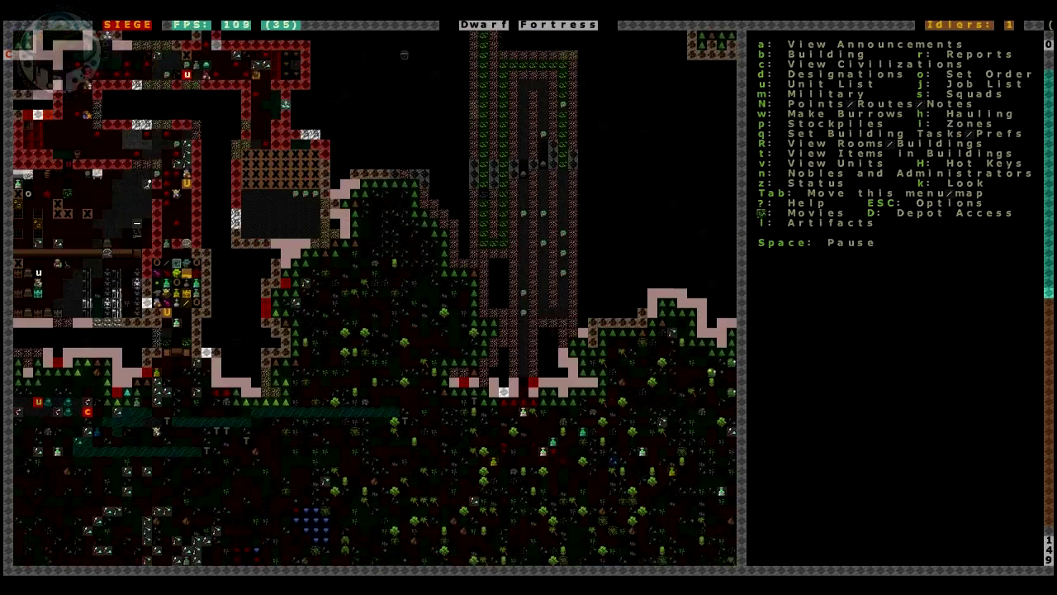
key("shift+Up")
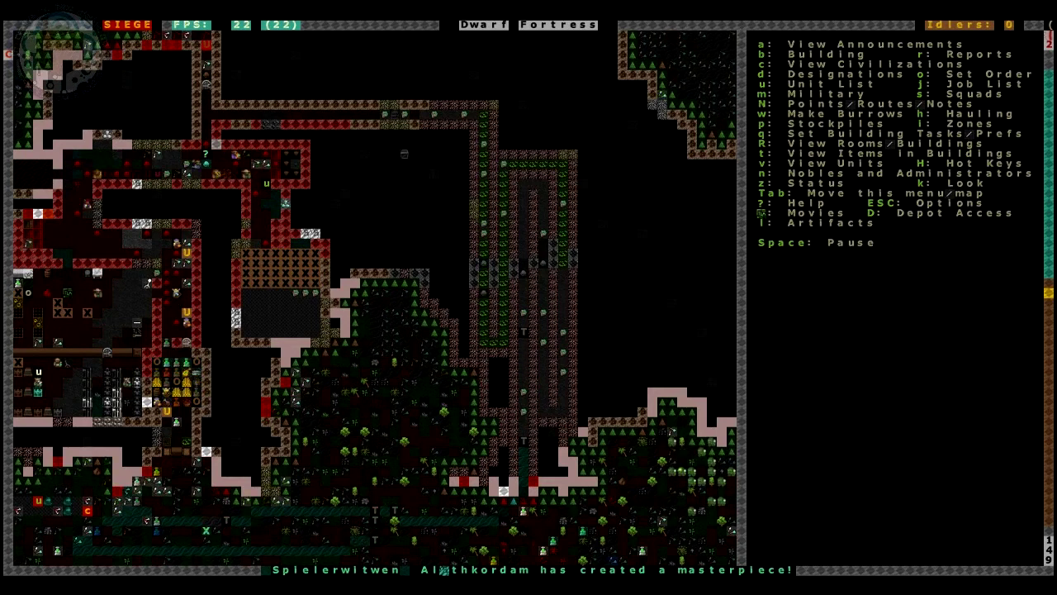
key("v")
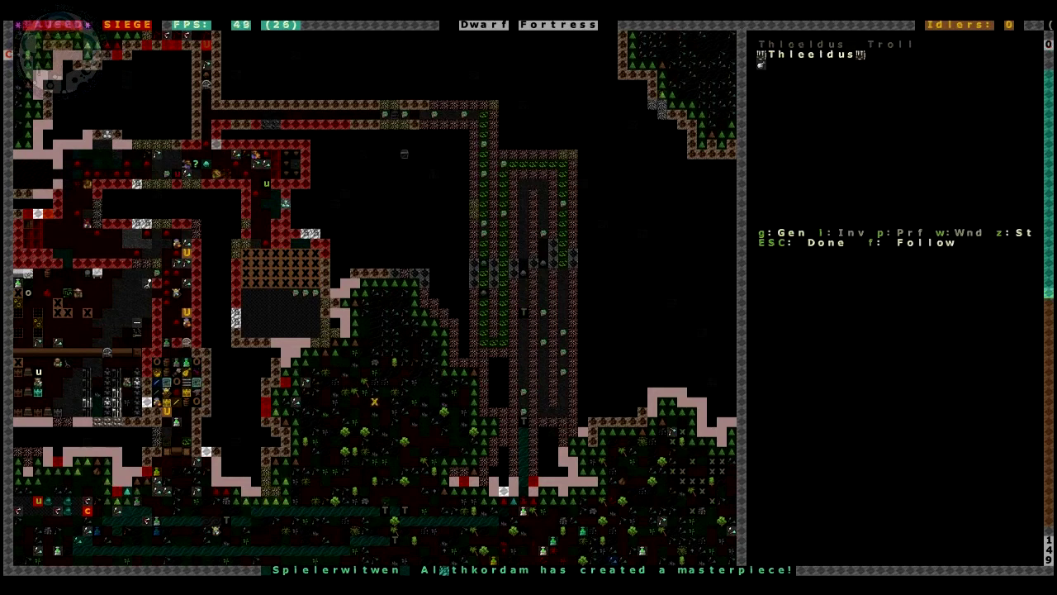
key("v")
key("v")
key("v")
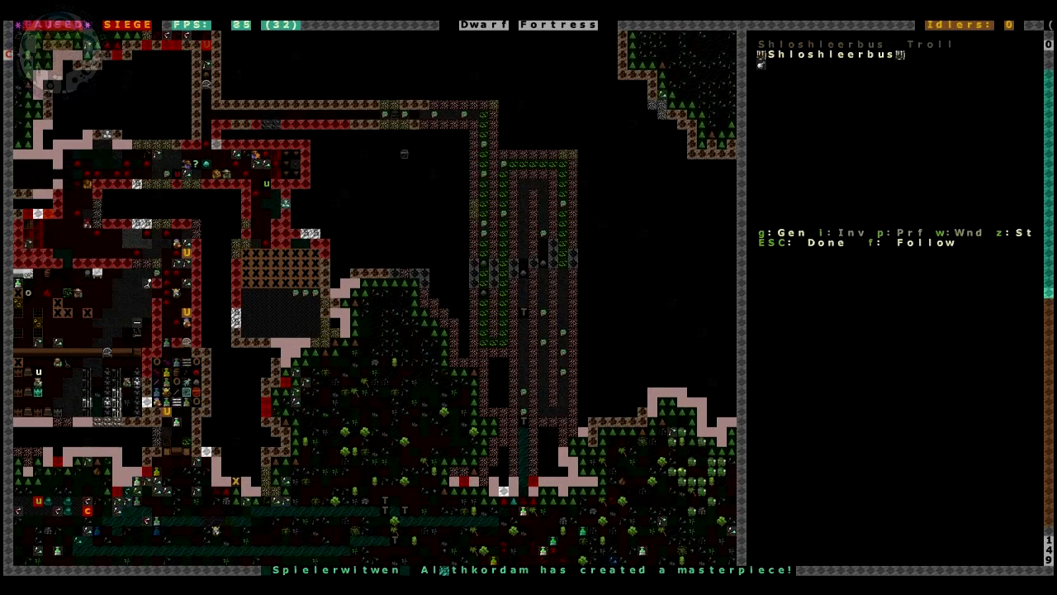
key("shift+Down")
key("v")
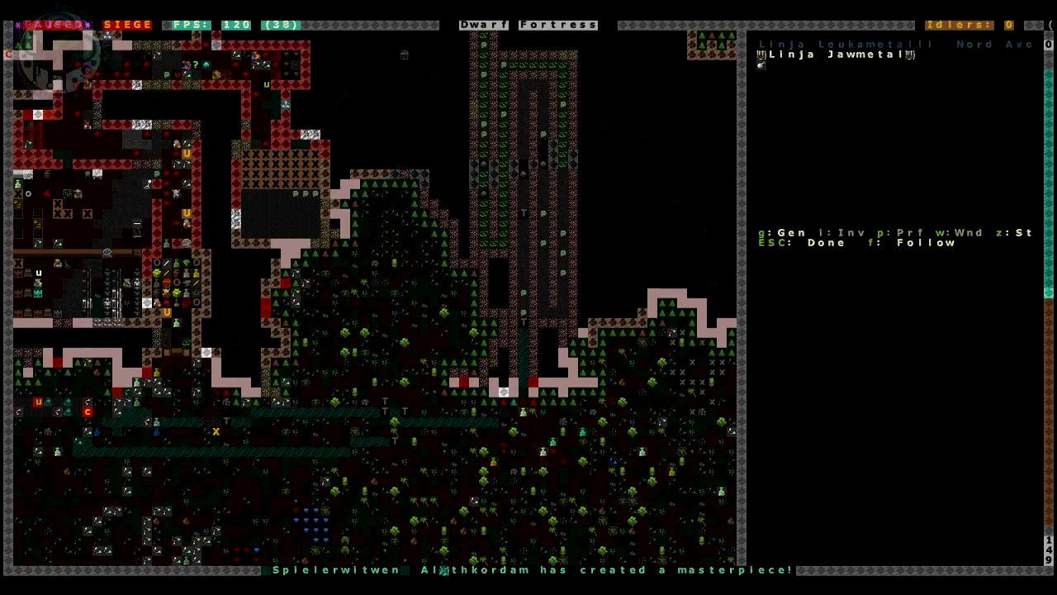
key("w")
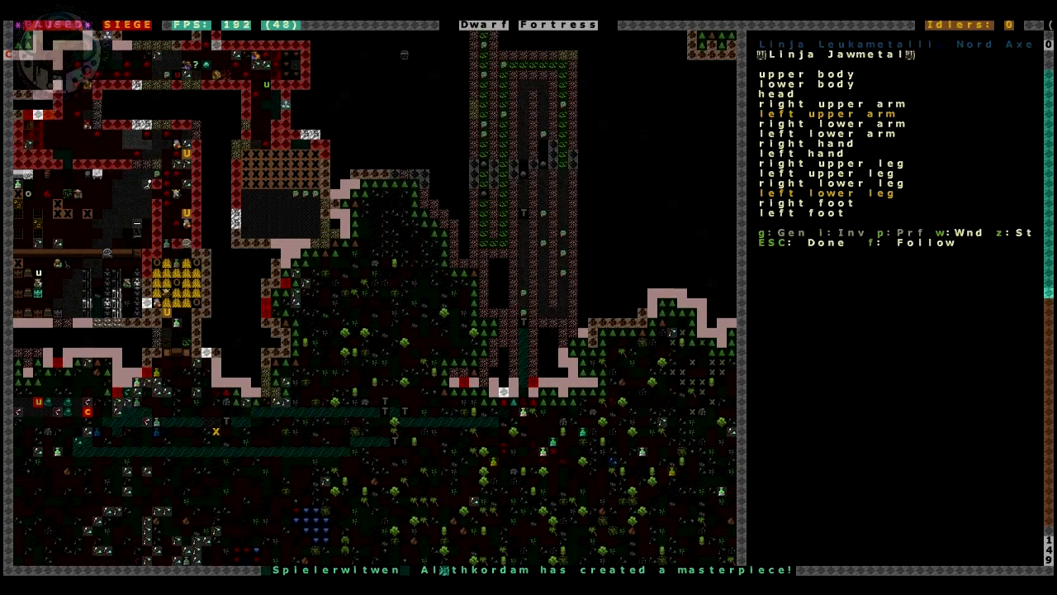
key("z")
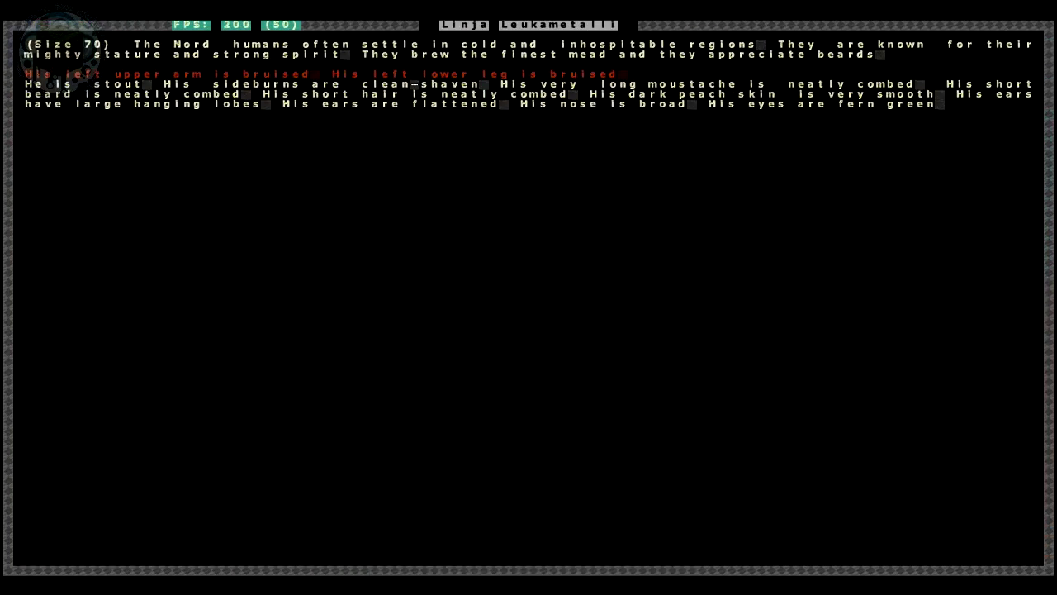
key("Escape")
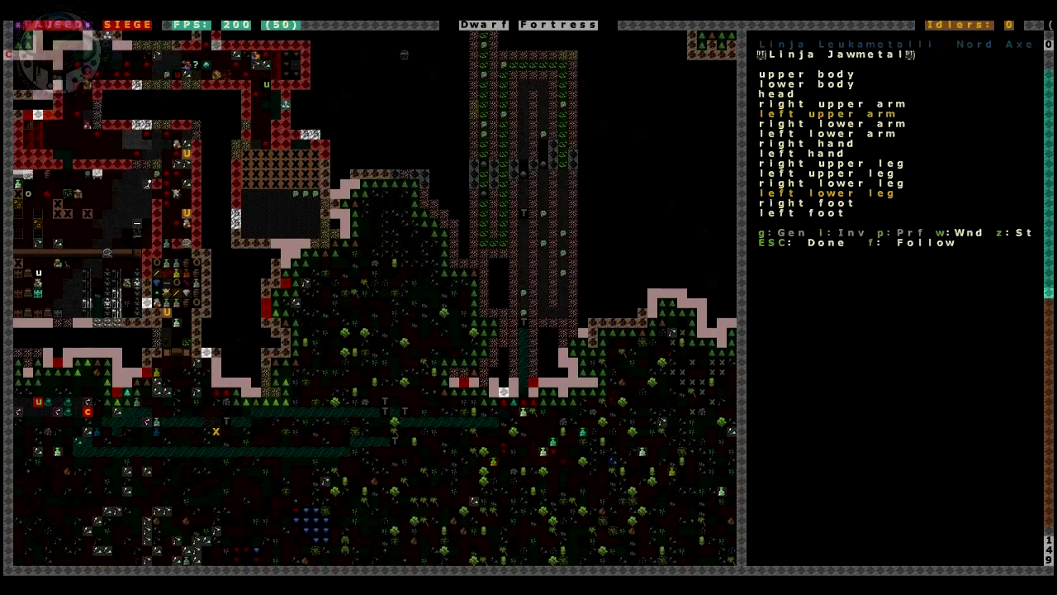
key("Escape")
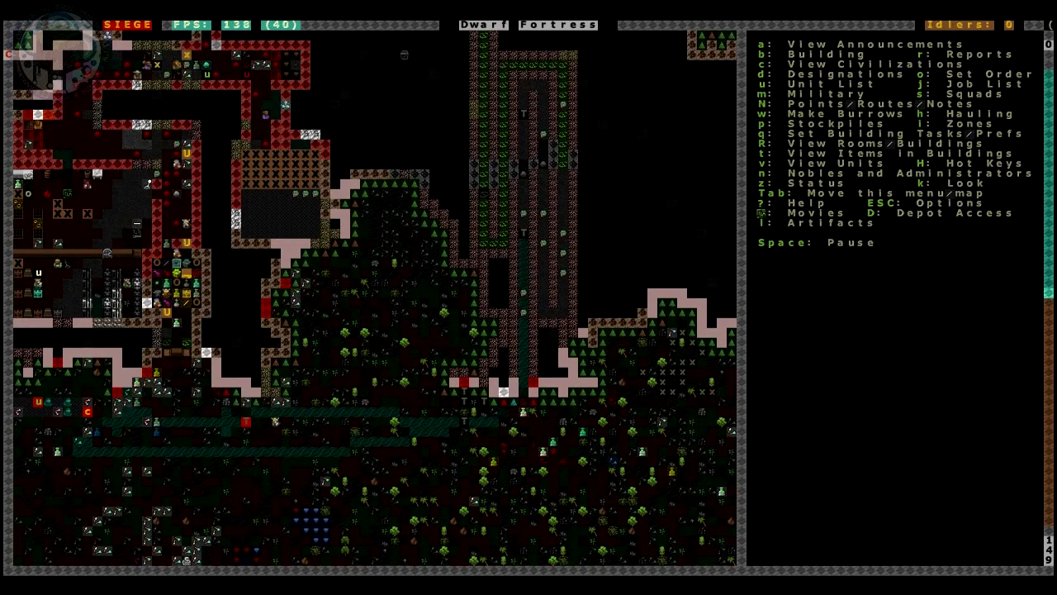
- Examine the ground tile holding ashes and troll blood, then close the view
key("k")
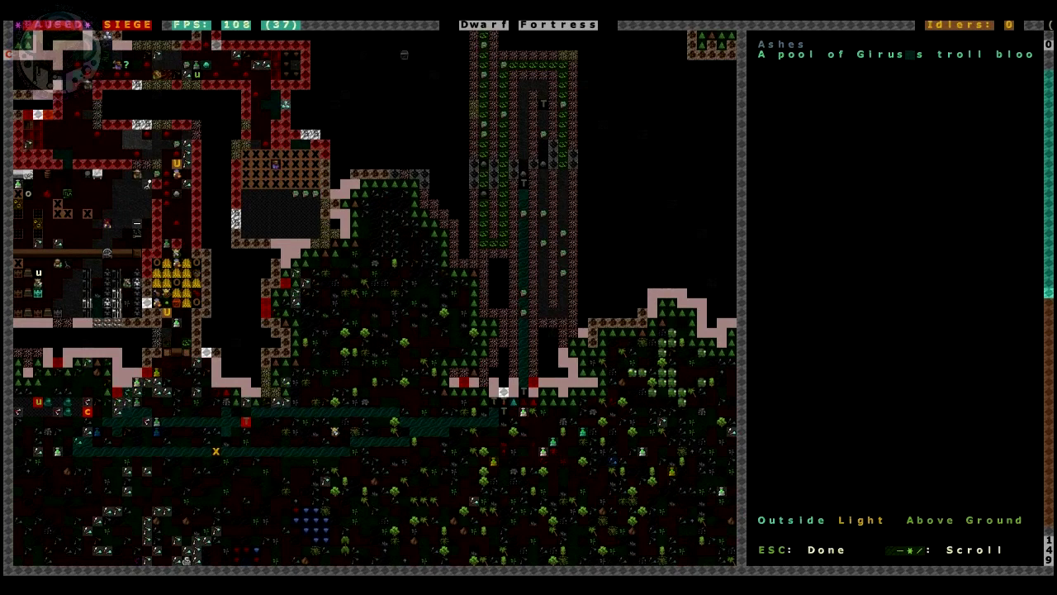
key("Escape")
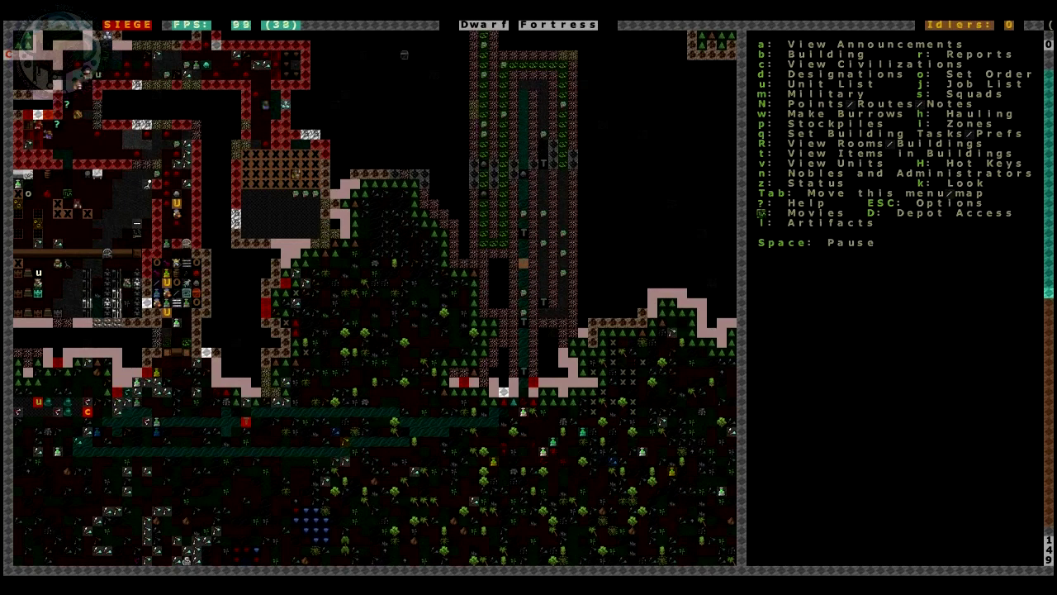
- Peek at the level above, come back down, and resume the game
key("shift+comma")
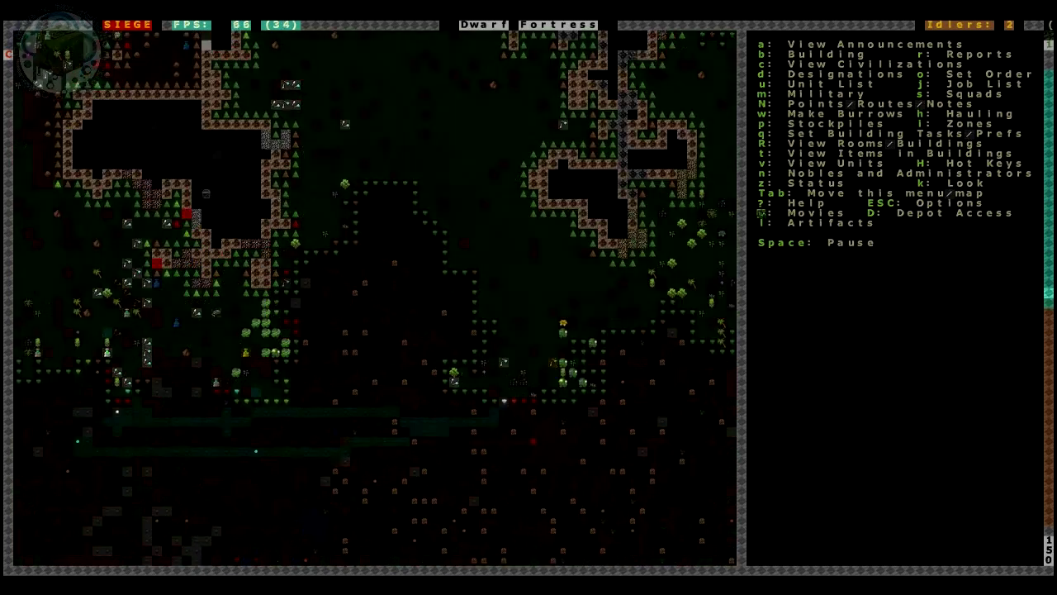
key("shift+period")
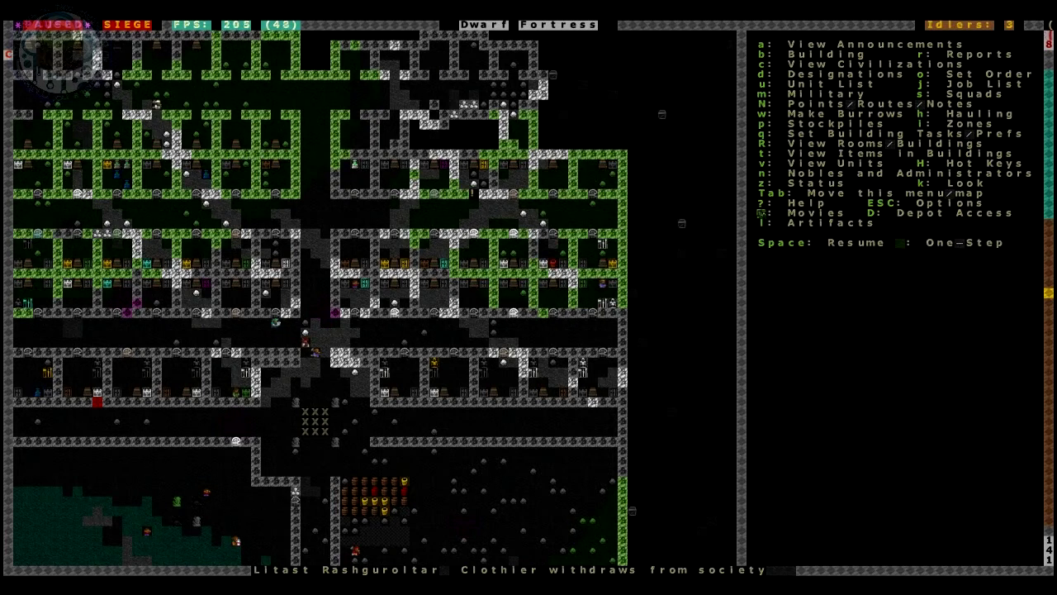
key("space")
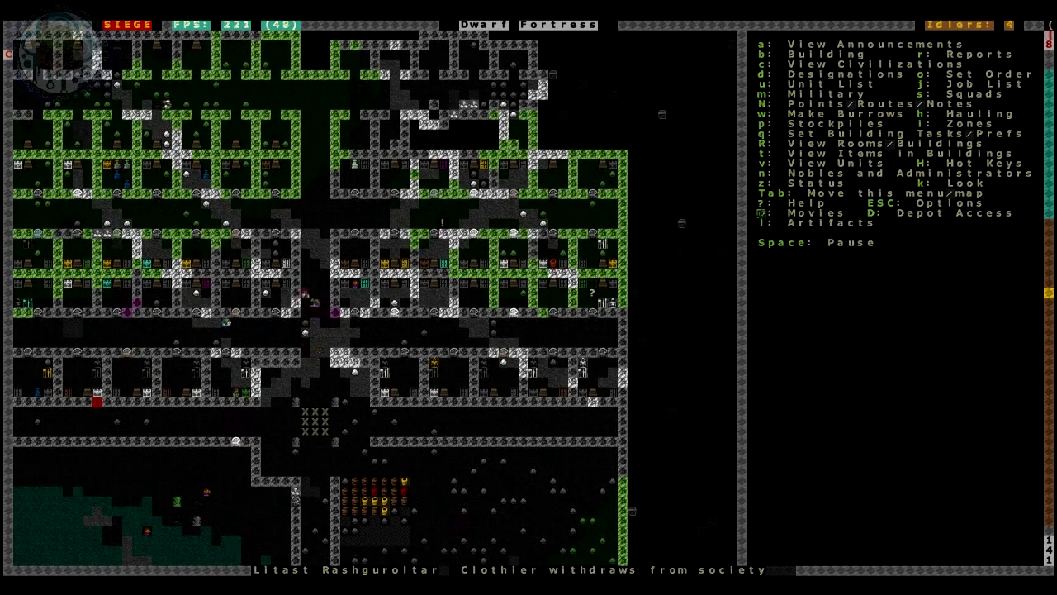
- Raise the view two levels to the surface, pan east, and open the unit list
key("shift+comma")
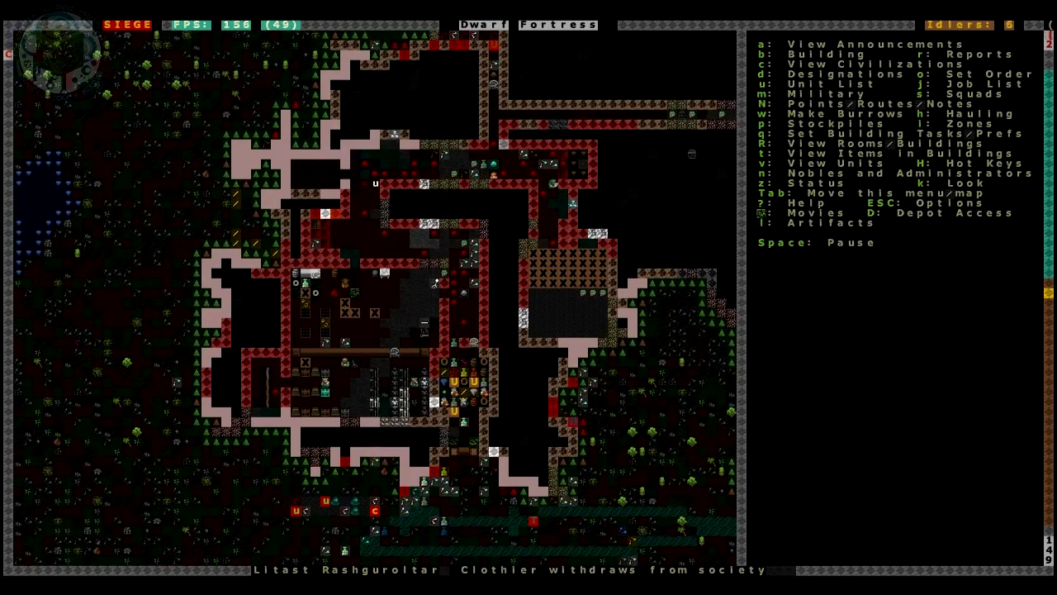
key("shift+comma")
key("shift+Right")
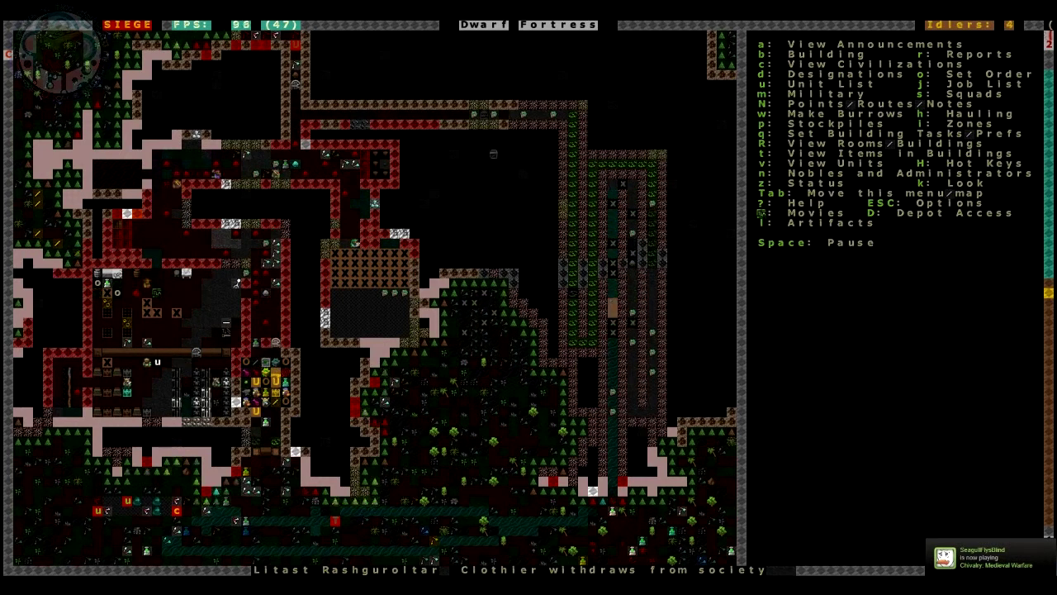
key("shift+Right")
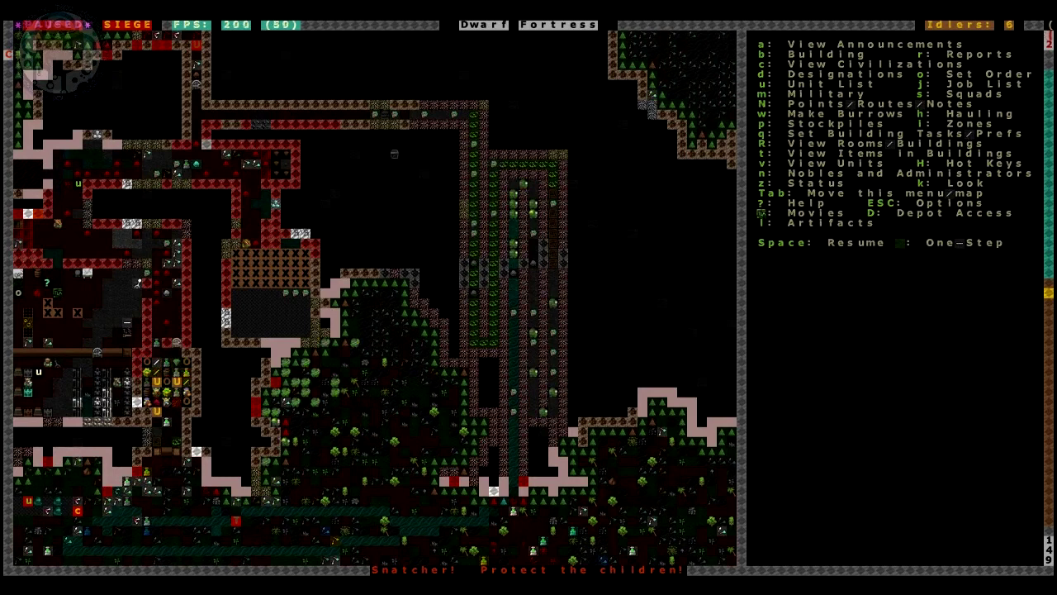
key("u")
- Browse the Pets/Livestock and Others tabs, paging down, then reach Dead/Missing
key("Right")
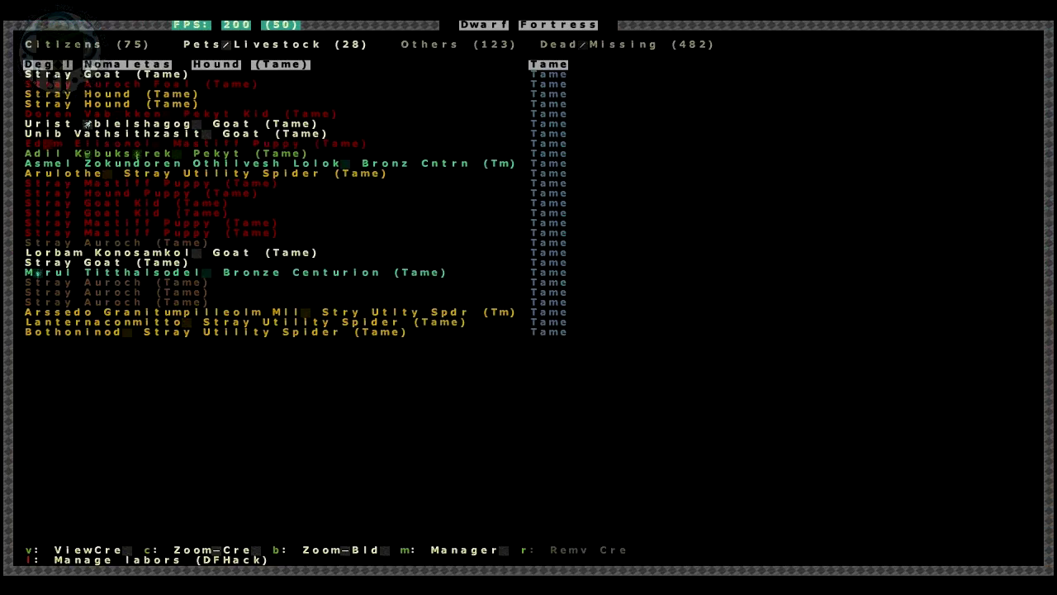
key("Right")
key("Down")
key("Down")
key("Down")
key("Down")
key("Down")
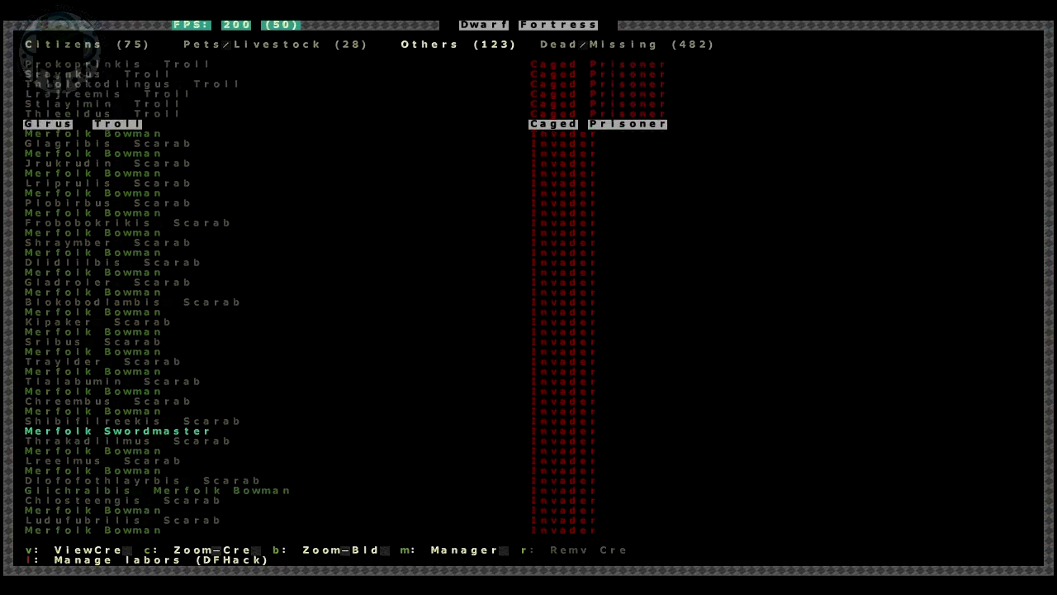
key("Down")
key("Page_Down")
key("Page_Down")
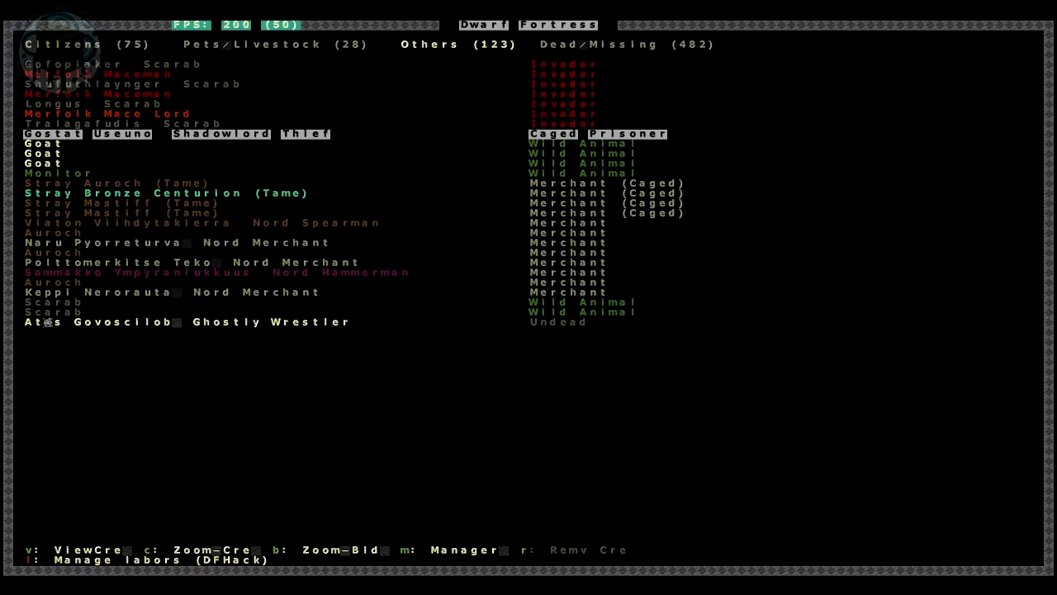
key("Down")
key("Down")
key("Down")
key("Right")
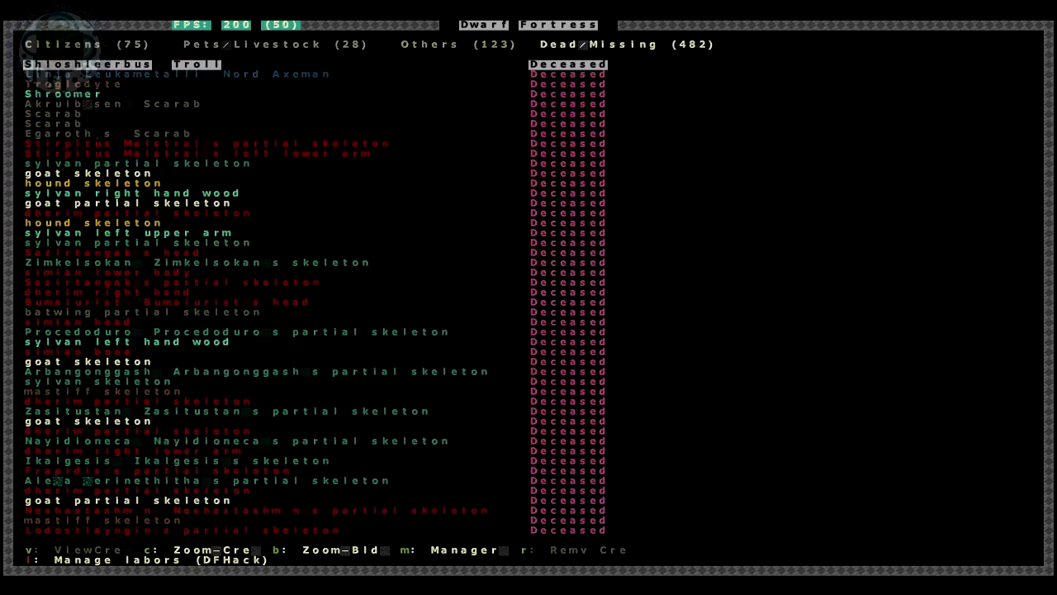
key("Down")
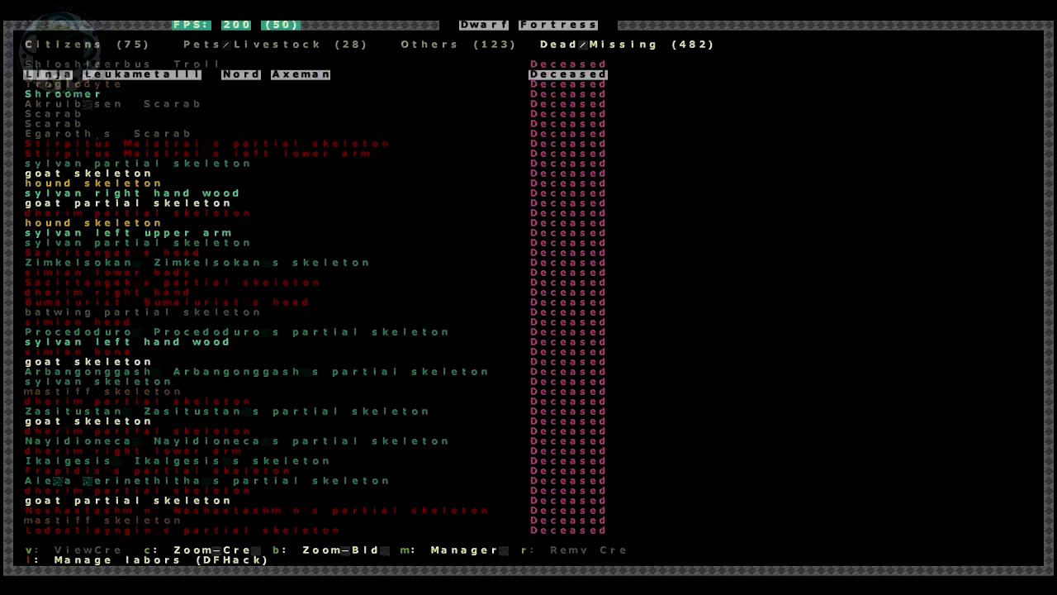
- Close the unit list, resume play, and dismiss the greenstone announcement
key("Escape")
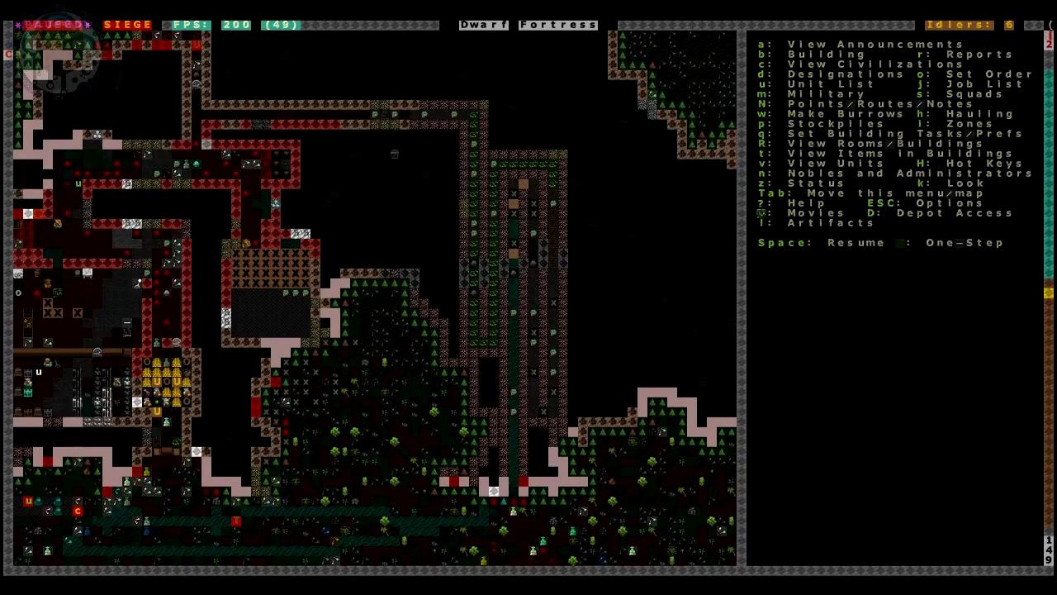
key("Escape")
key("Escape")
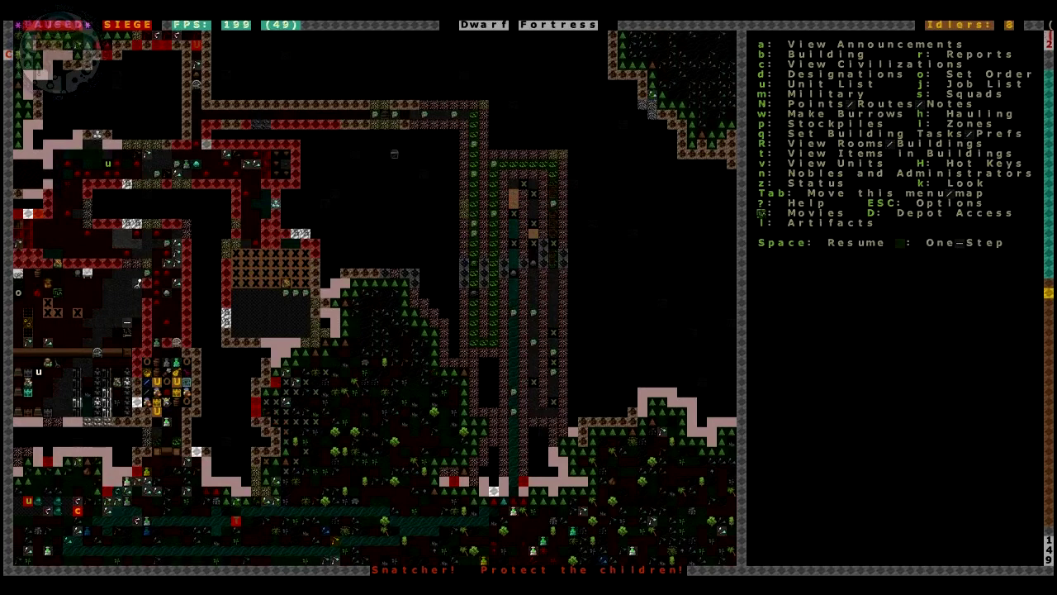
key("space")
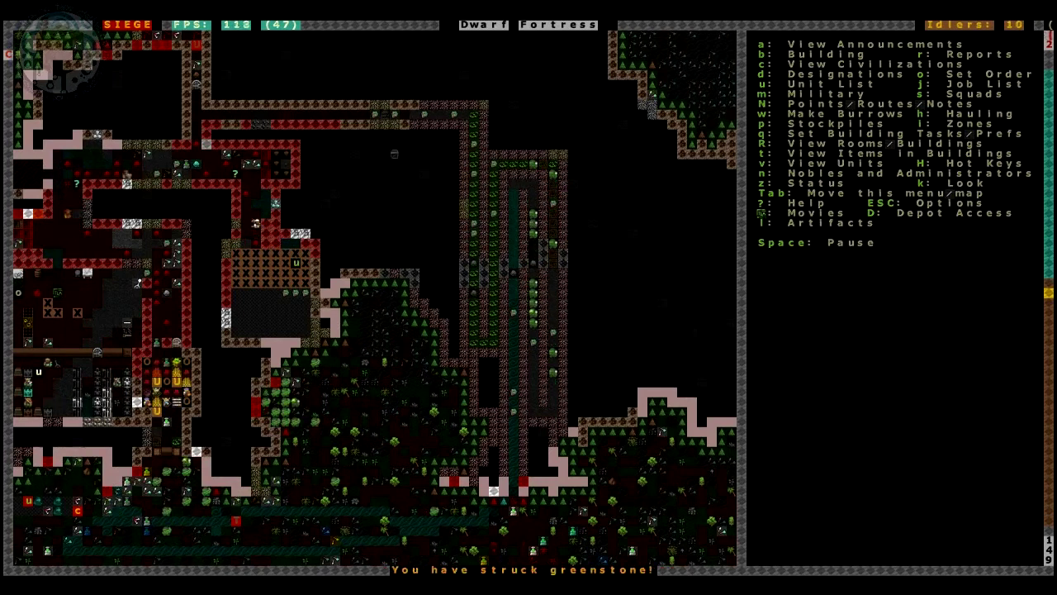
key("Return")
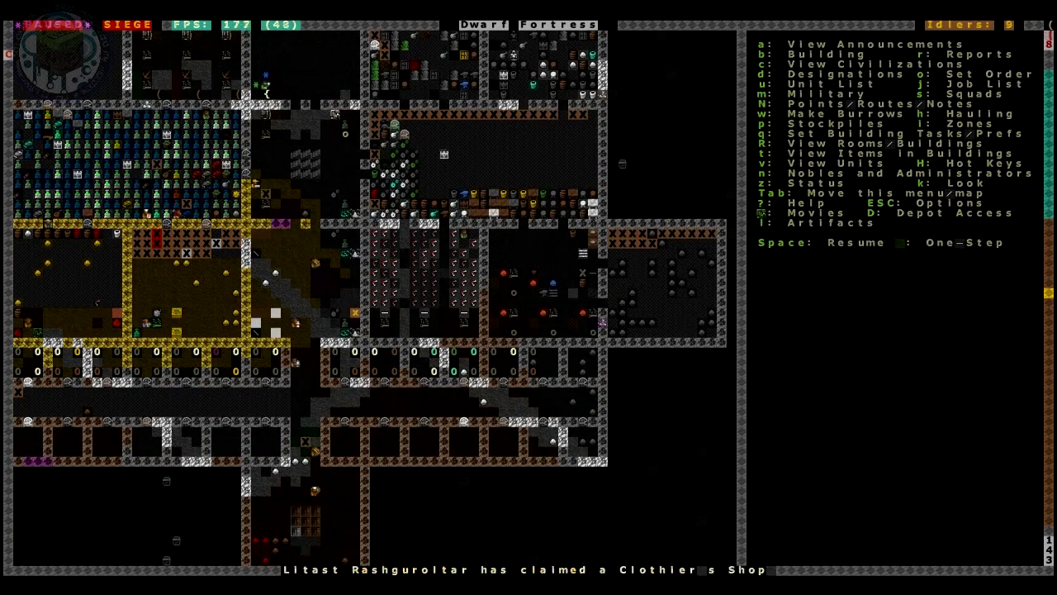
key("space")
- Raise the view to the surface, pan east and south, and open the squad list
key("Escape")
key("Escape")
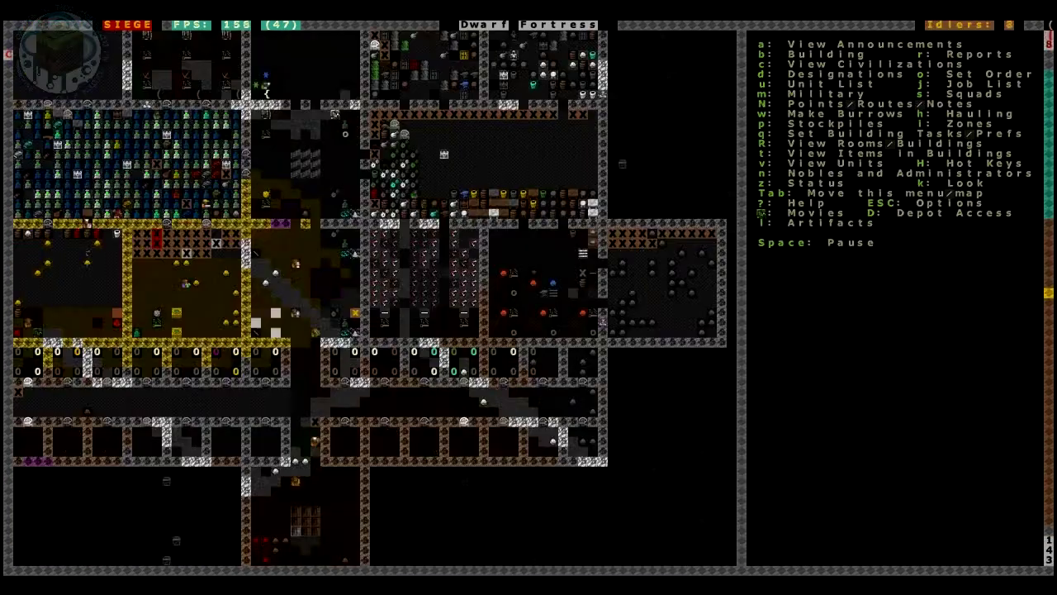
key("less")
key("less")
key("less")
key("shift+Down")
key("shift+Right")
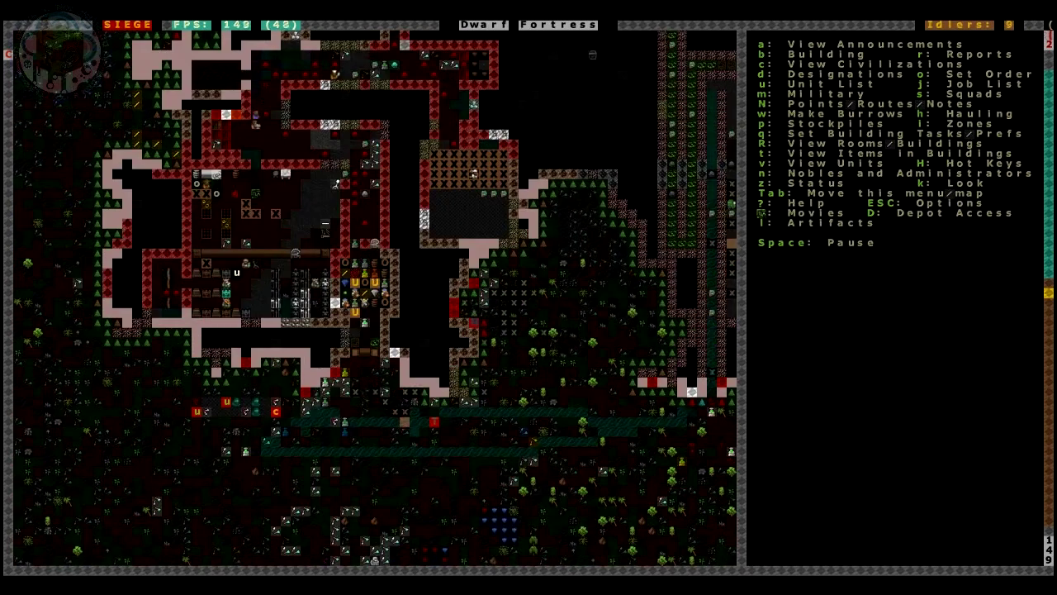
key("shift+Right")
key("shift+Right")
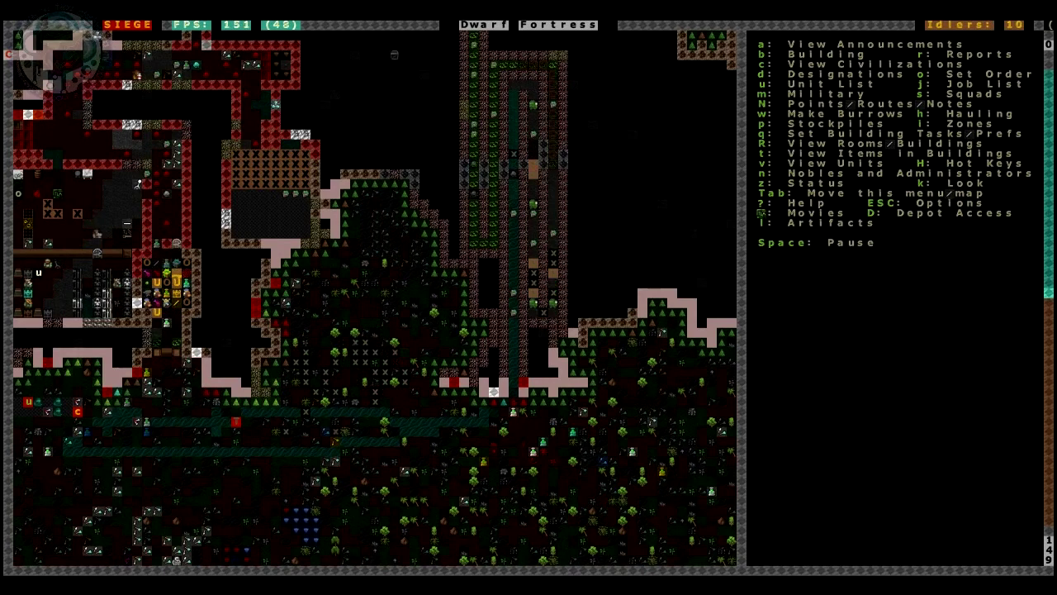
key("s")
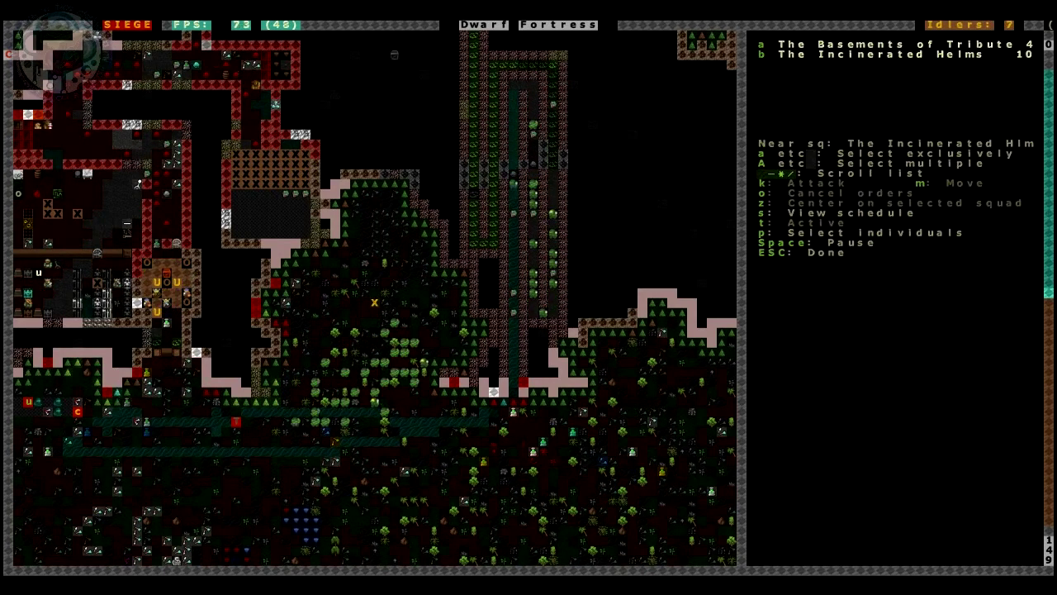
- Pan north-west, start a squad move order, then cancel back to the main menu
key("shift+Up")
key("shift+Left")
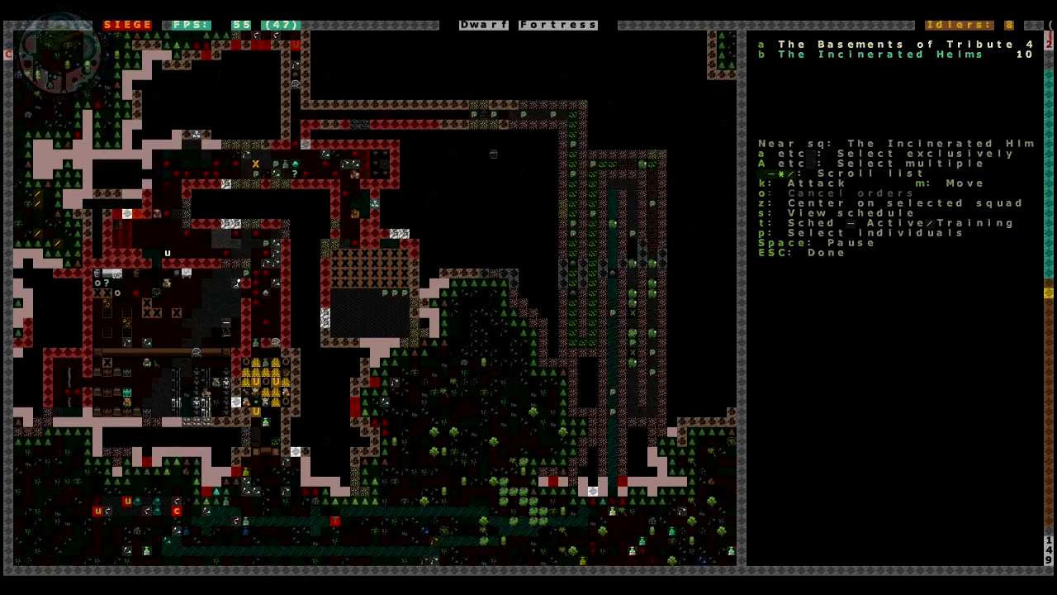
key("m")
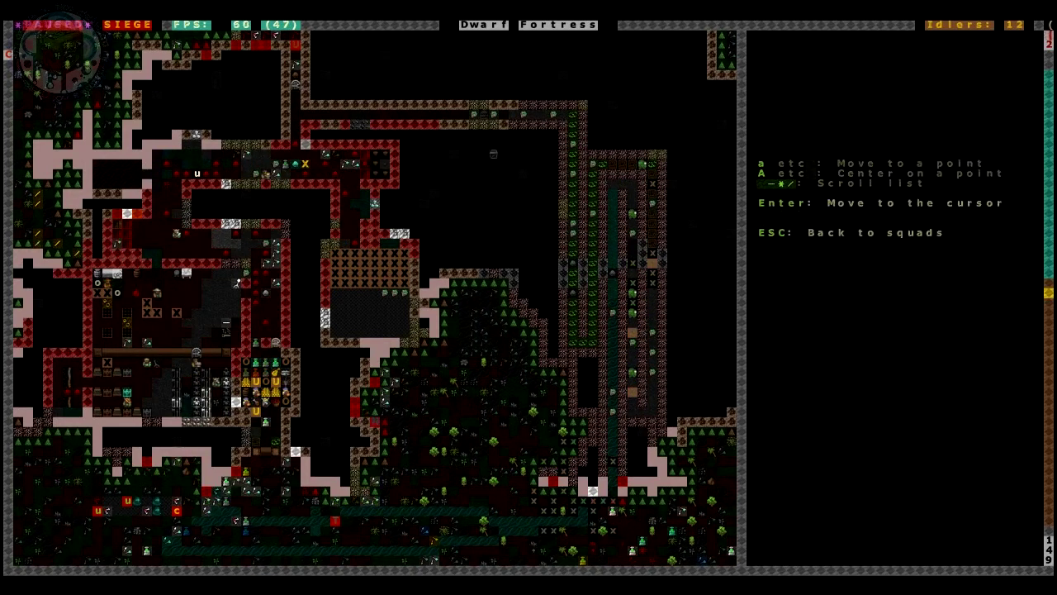
key("Escape")
key("Escape")
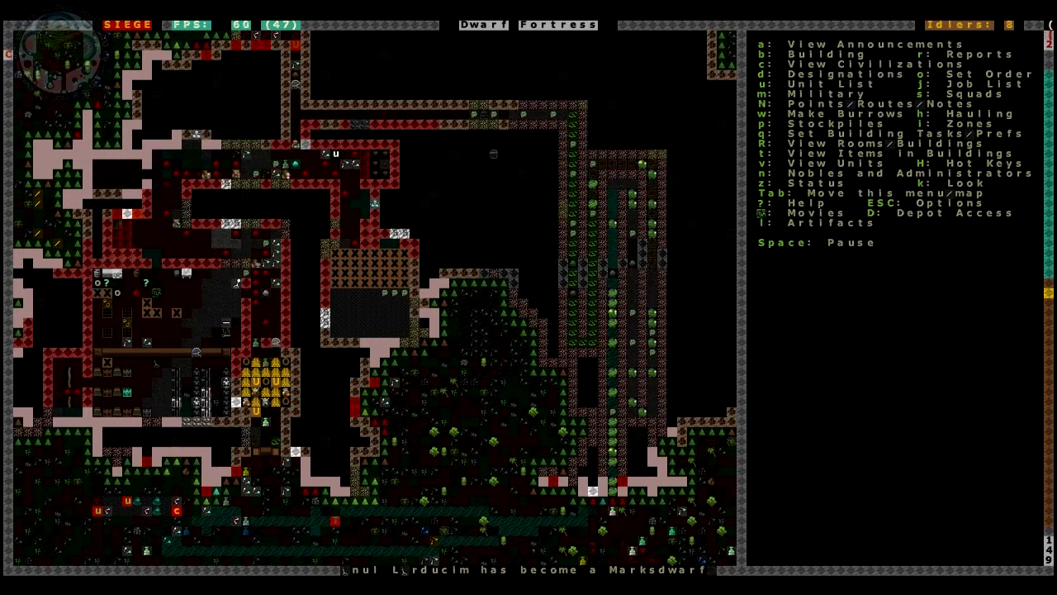
key("s")
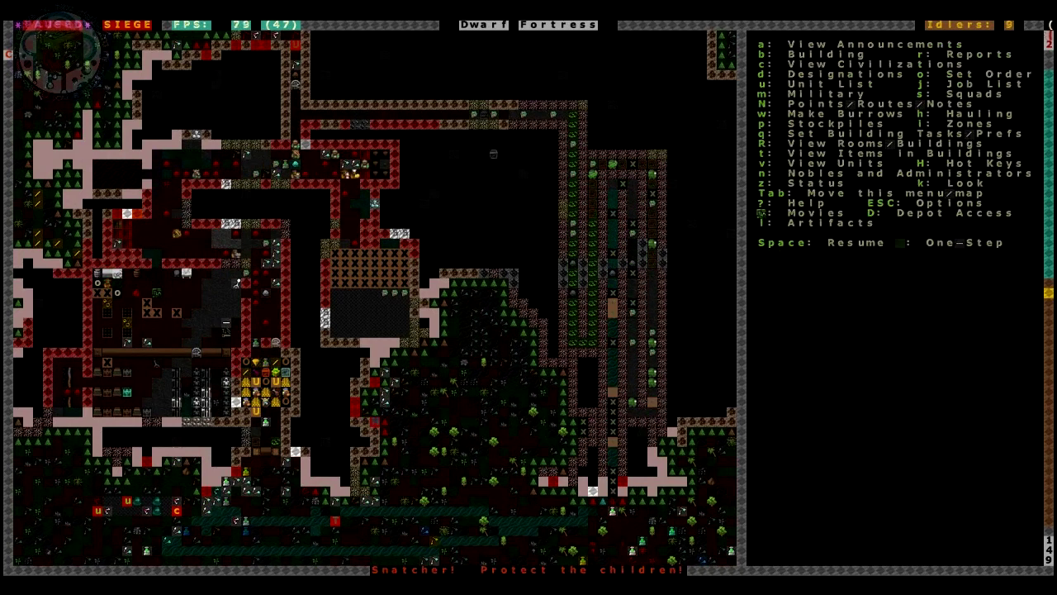
key("Escape")
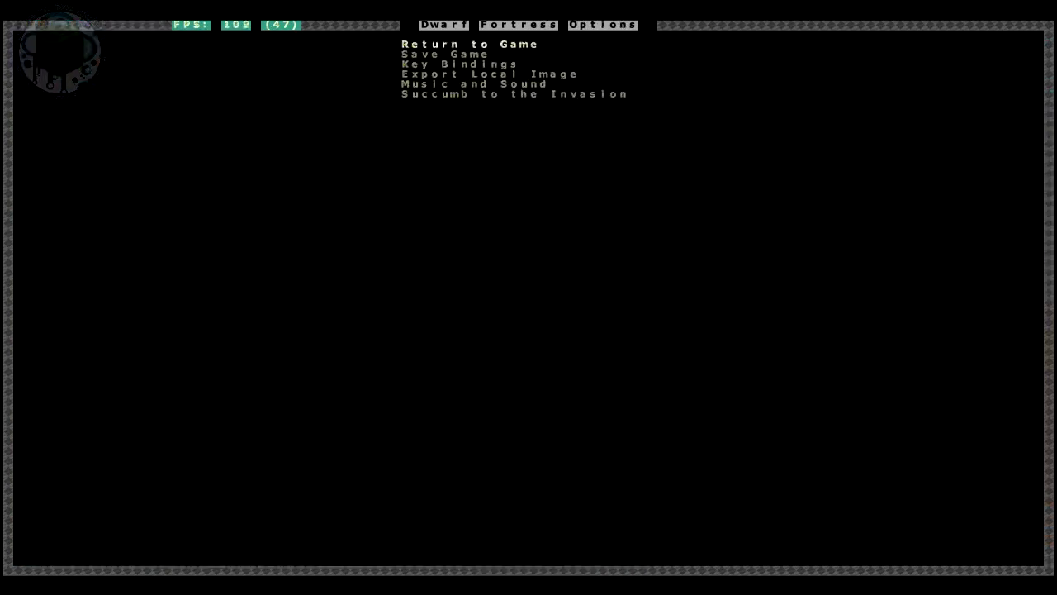
key("Escape")
key("space")
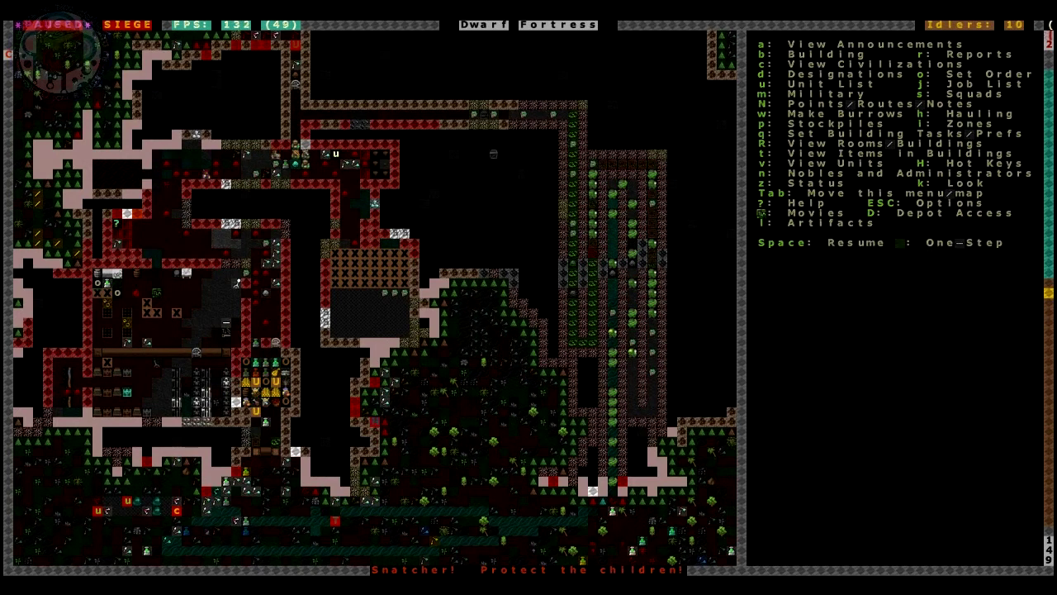
key("space")
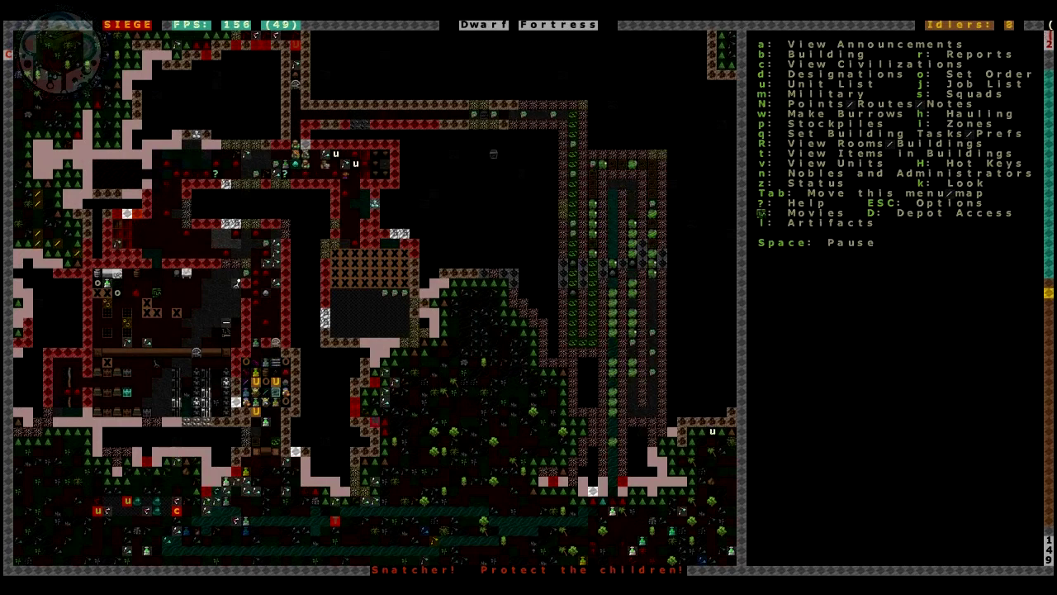
key("space")
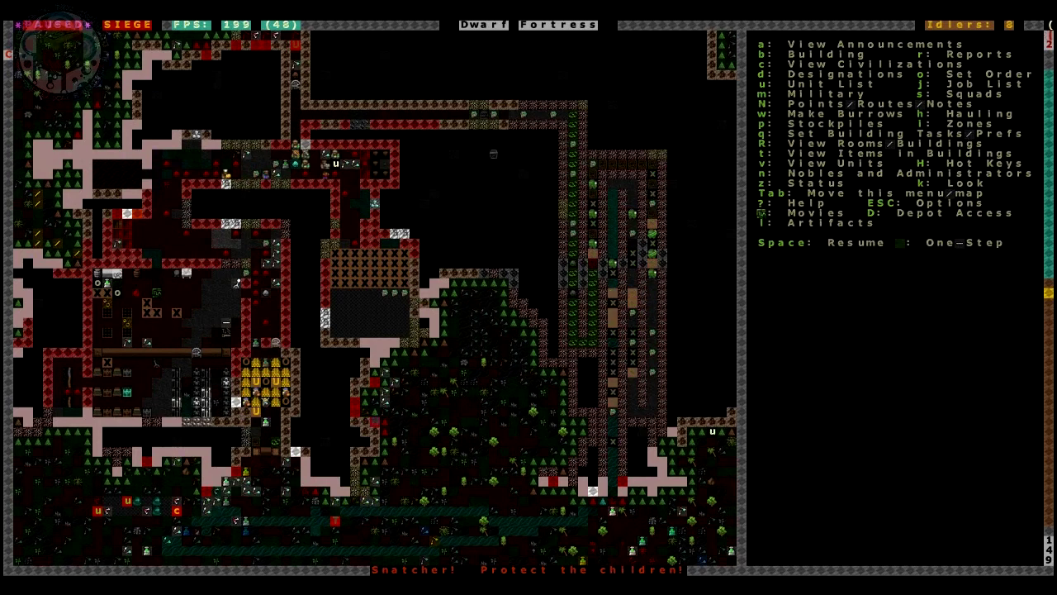
key("space")
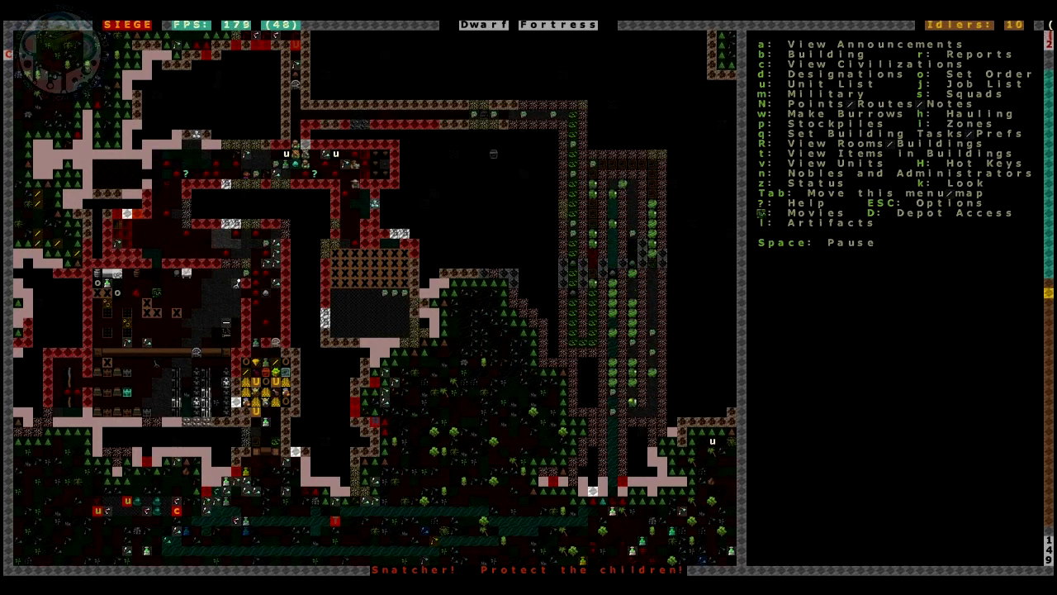
key("space")
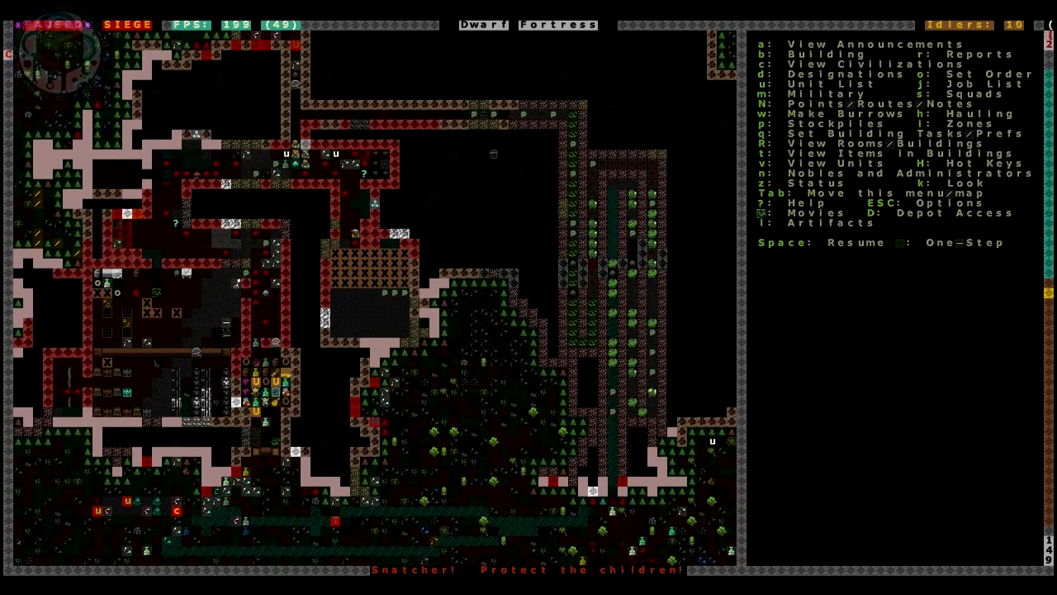
key("space")
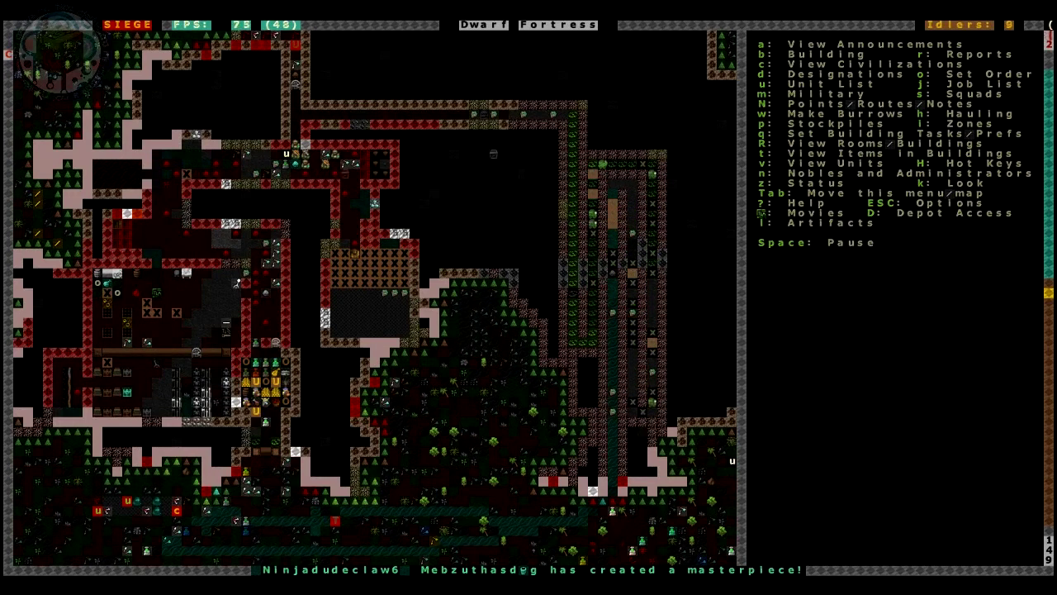
- Toggle pause several times, then query the forbidden door's settings
key("space")
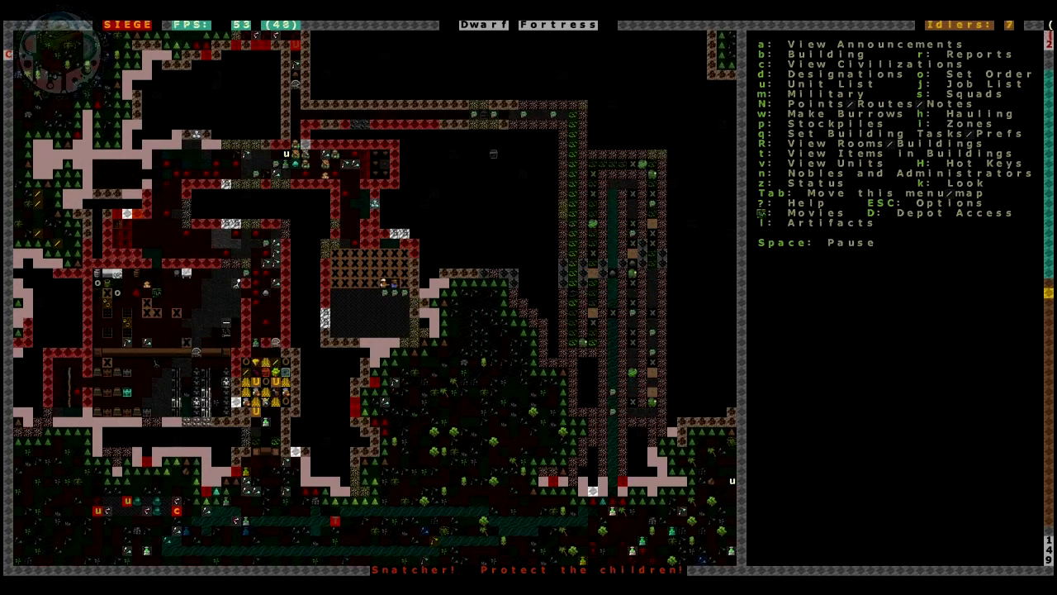
key("space")
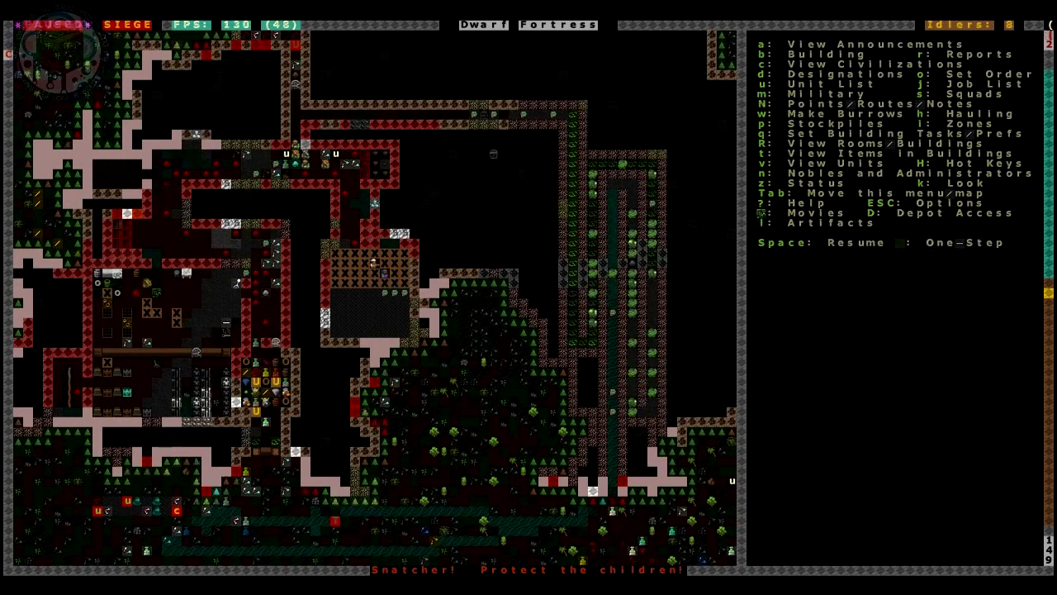
key("space")
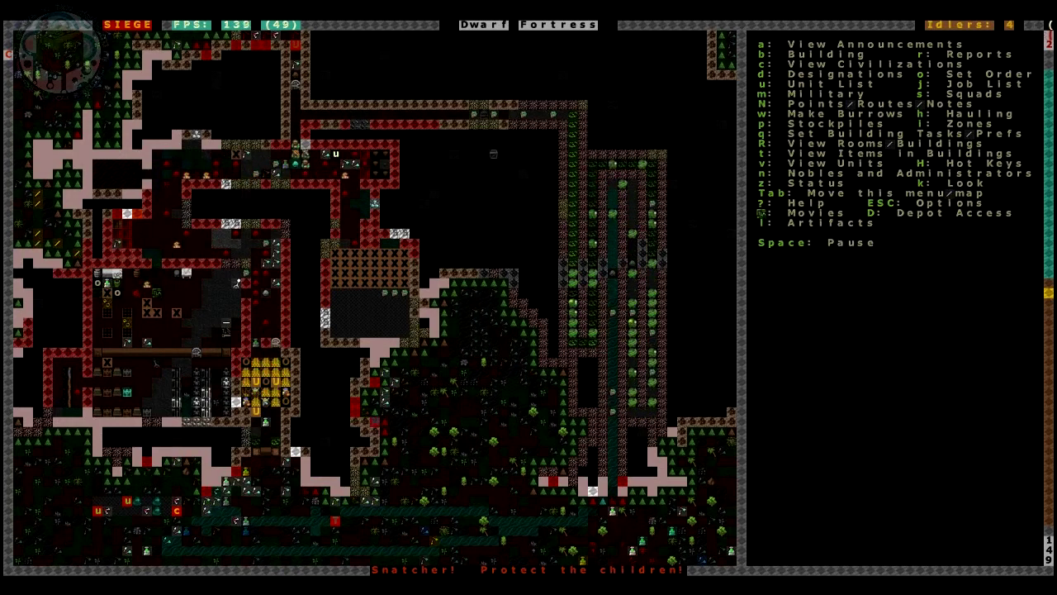
key("space")
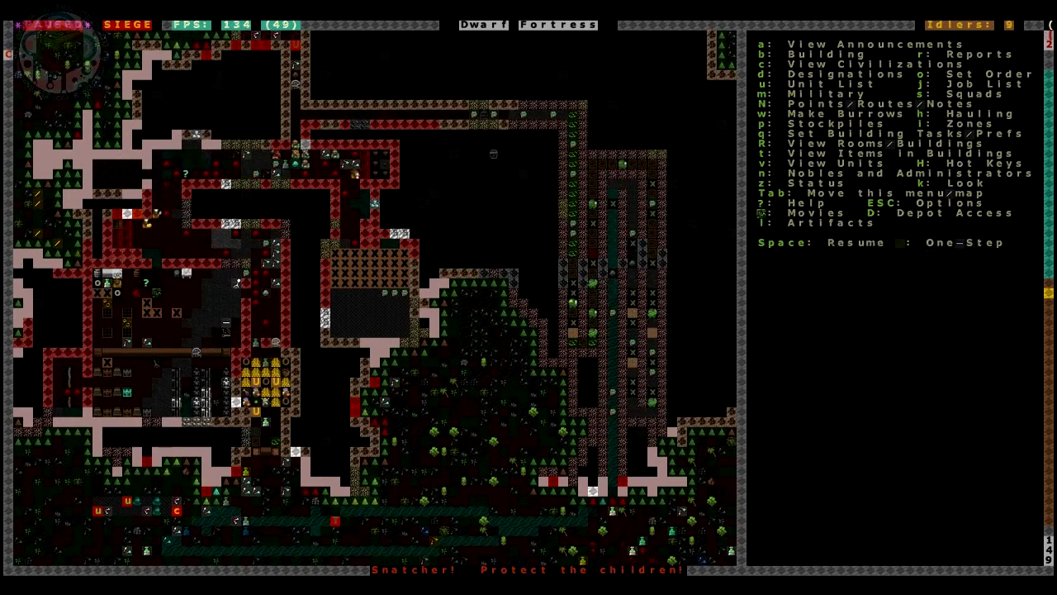
key("space")
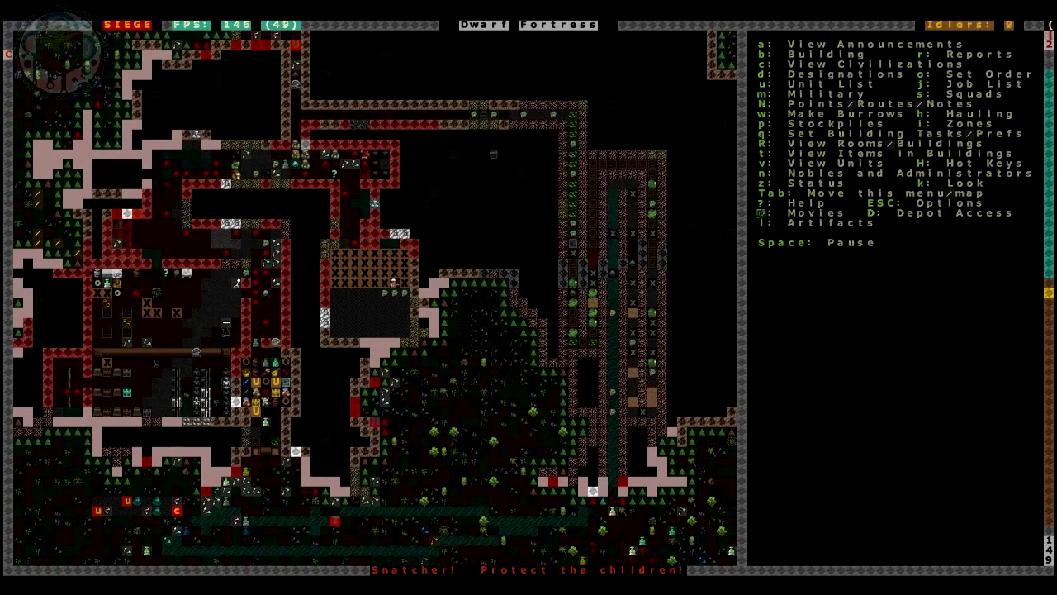
key("space")
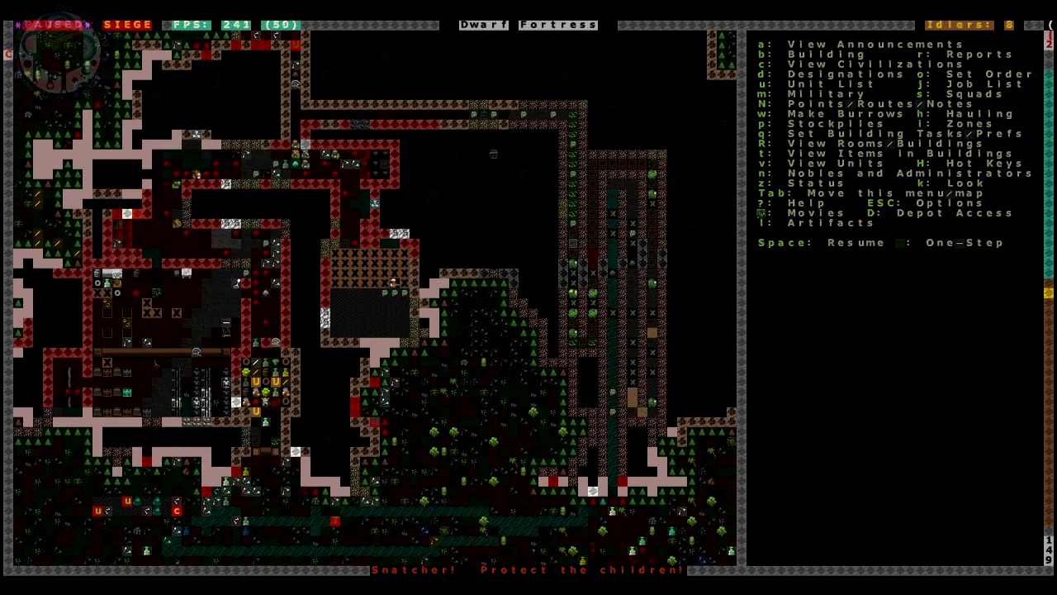
key("space")
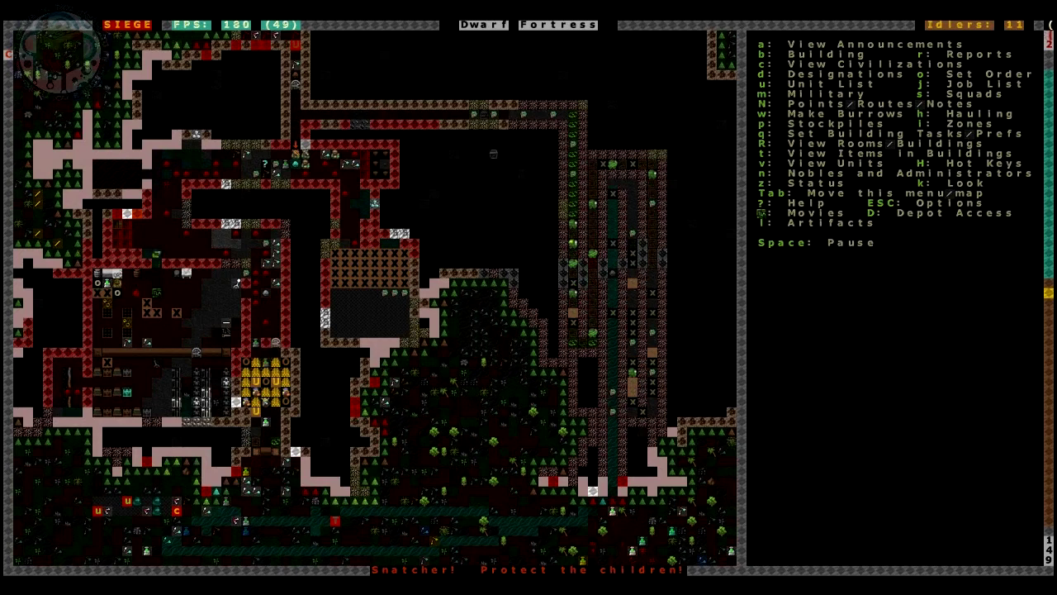
key("q")
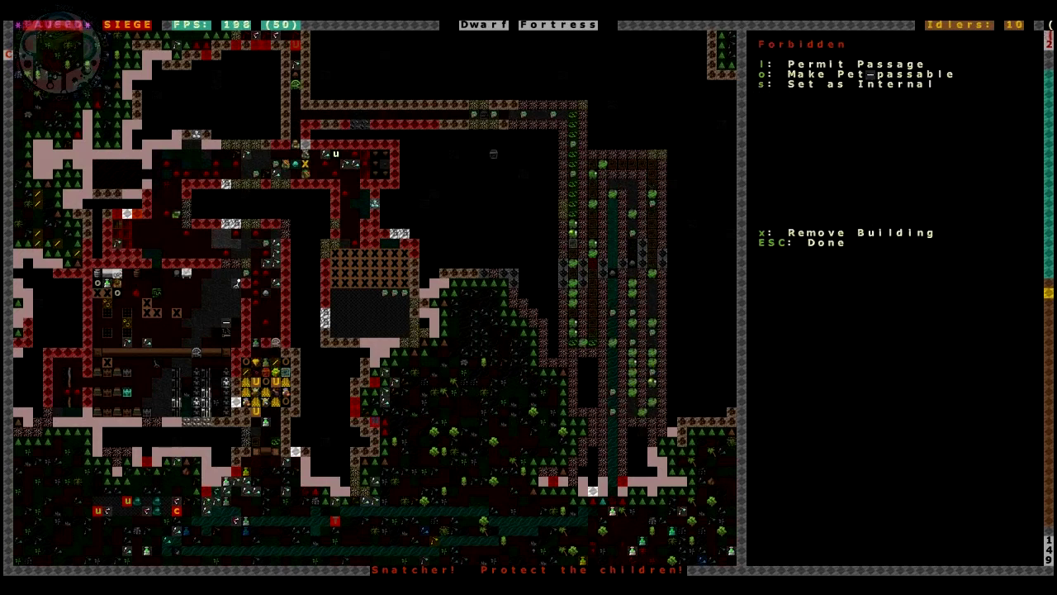
- Move the query to the trade depot and browse its goods categories
key("shift+Down")
key("shift+Down")
key("Left")
key("Left")
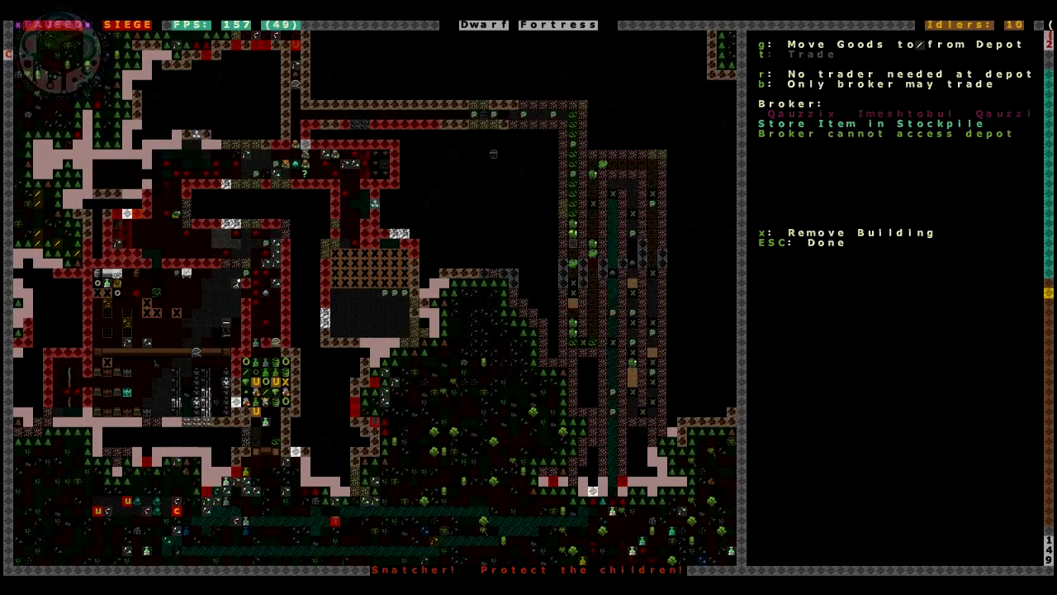
key("g")
key("Down")
key("Down")
key("Down")
key("Down")
key("Down")
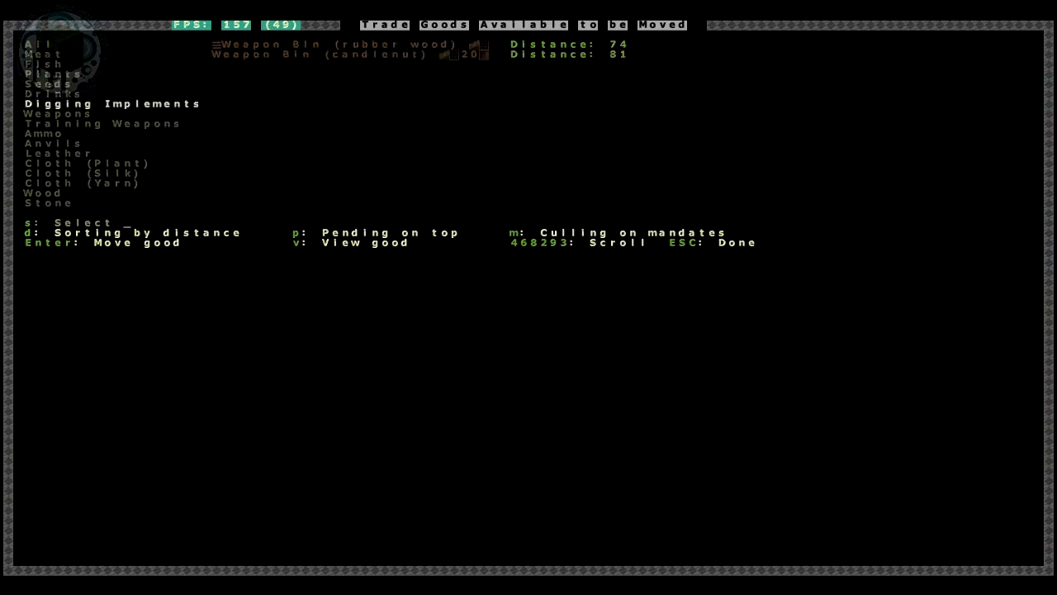
key("Down")
key("Down")
key("Down")
key("Down")
key("Down")
key("Down")
key("Down")
key("Down")
key("Down")
key("Down")
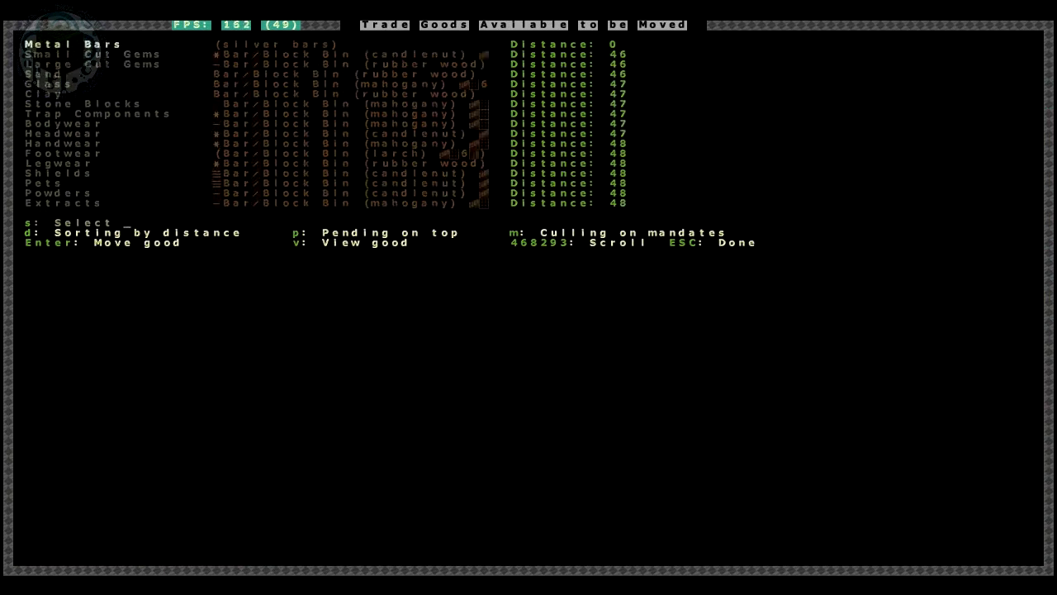
key("Down")
key("Down")
key("Down")
key("Down")
key("Down")
key("Down")
key("Down")
key("Down")
key("Down")
key("Down")
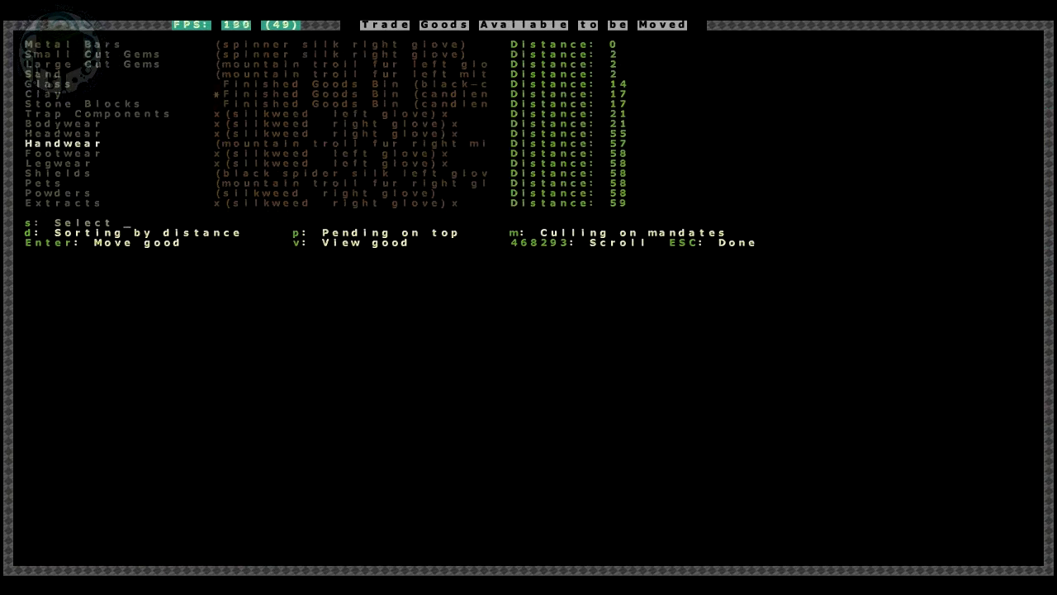
- Mark three Small Cut Gems bins and the large citrine for the depot, then resume
key("Up")
key("Up")
key("Up")
key("Up")
key("Up")
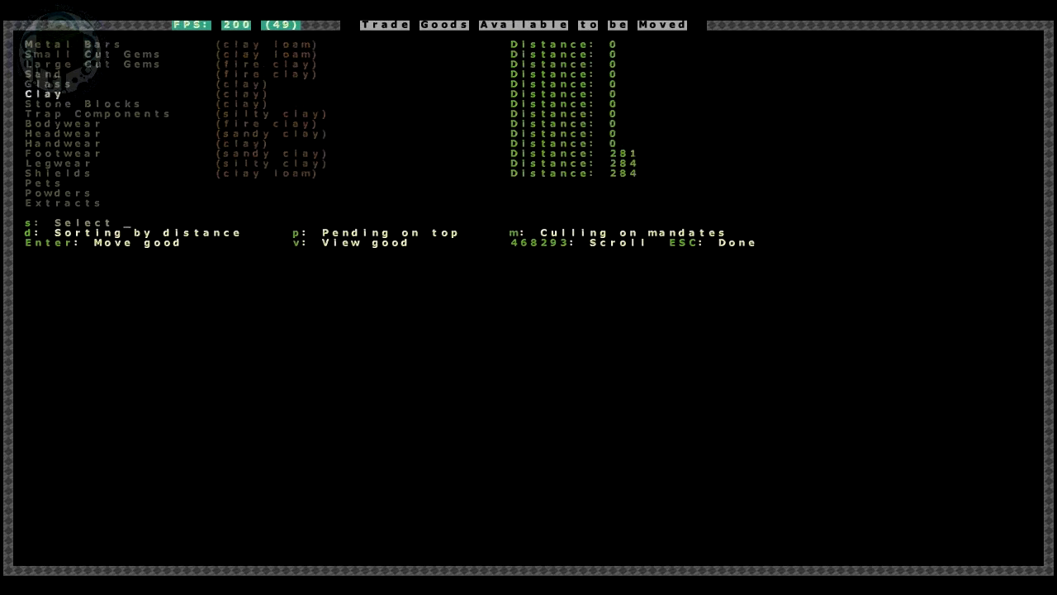
key("Up")
key("Up")
key("Up")
key("Up")
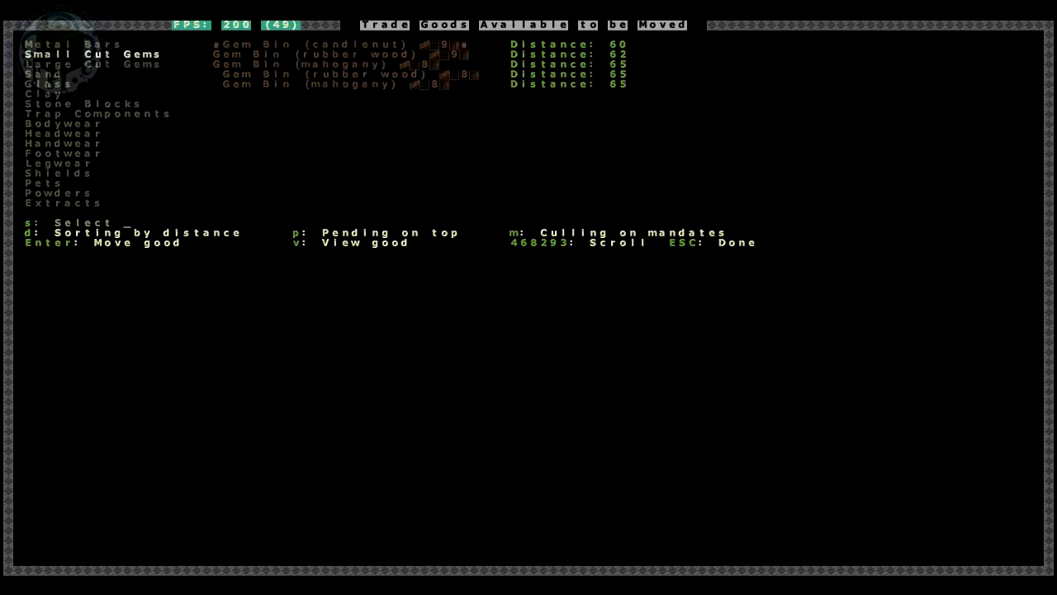
key("Return")
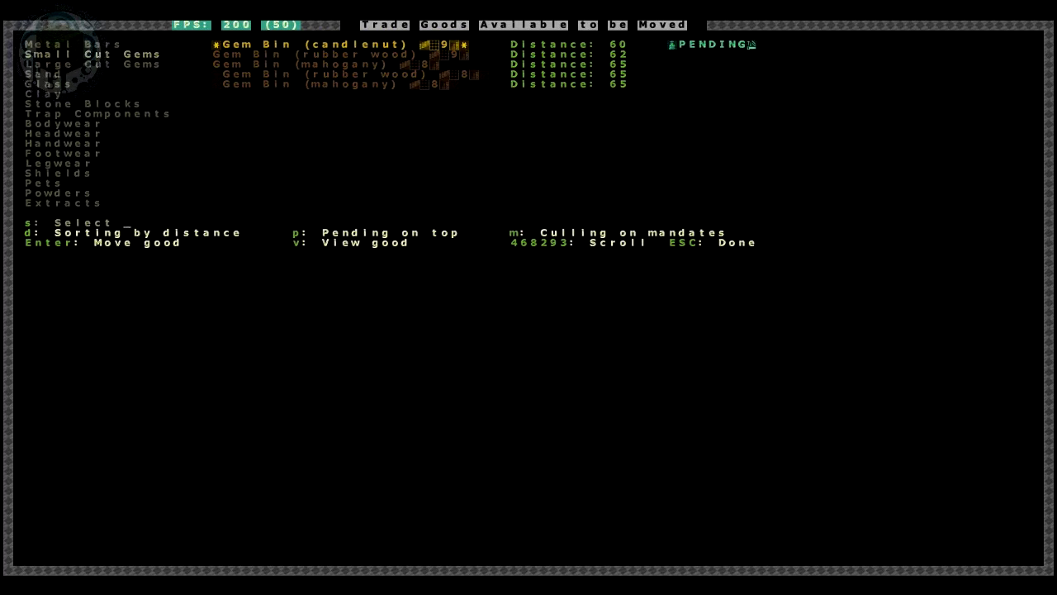
key("Return")
key("Return")
key("Return")
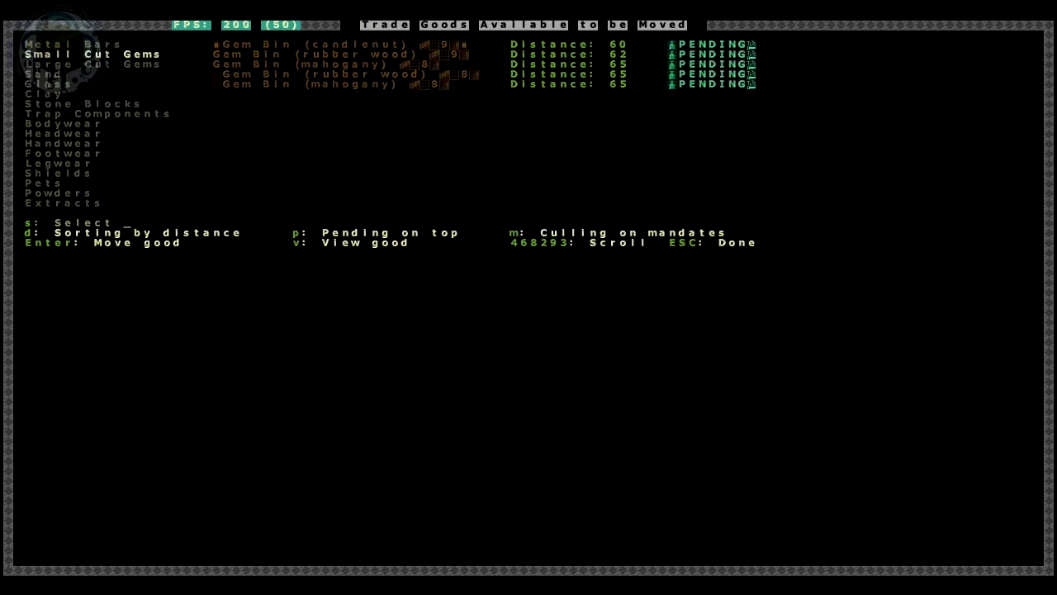
key("Down")
key("Return")
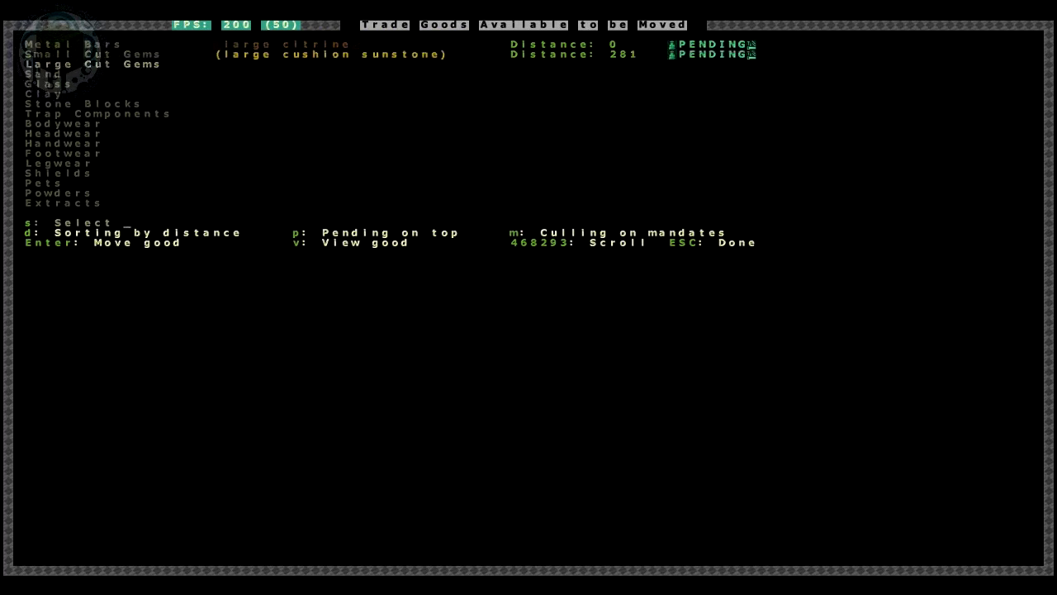
key("Escape")
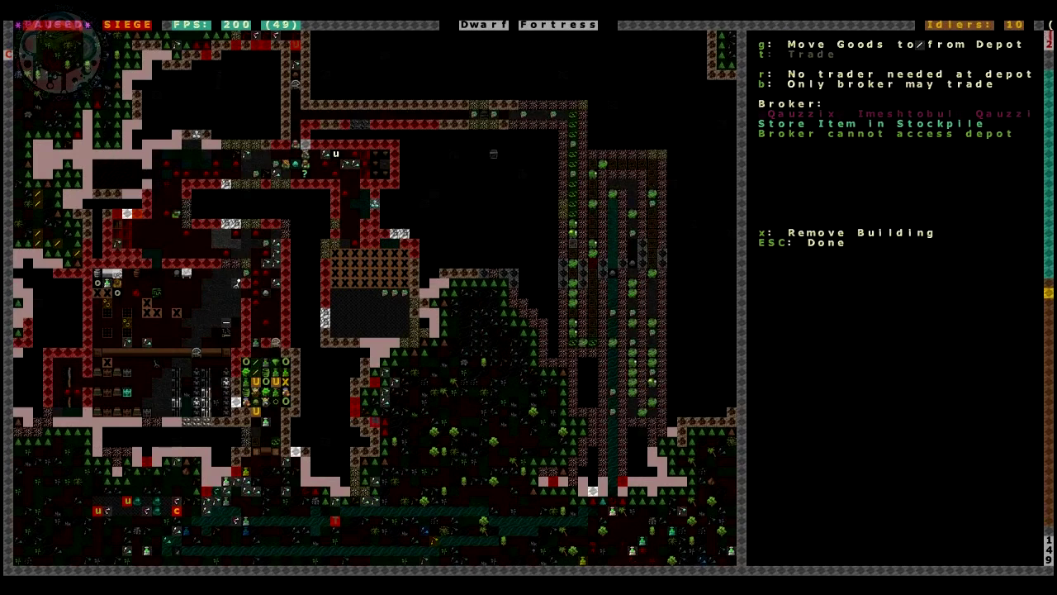
key("Escape")
key("space")
key("space")
key("space")
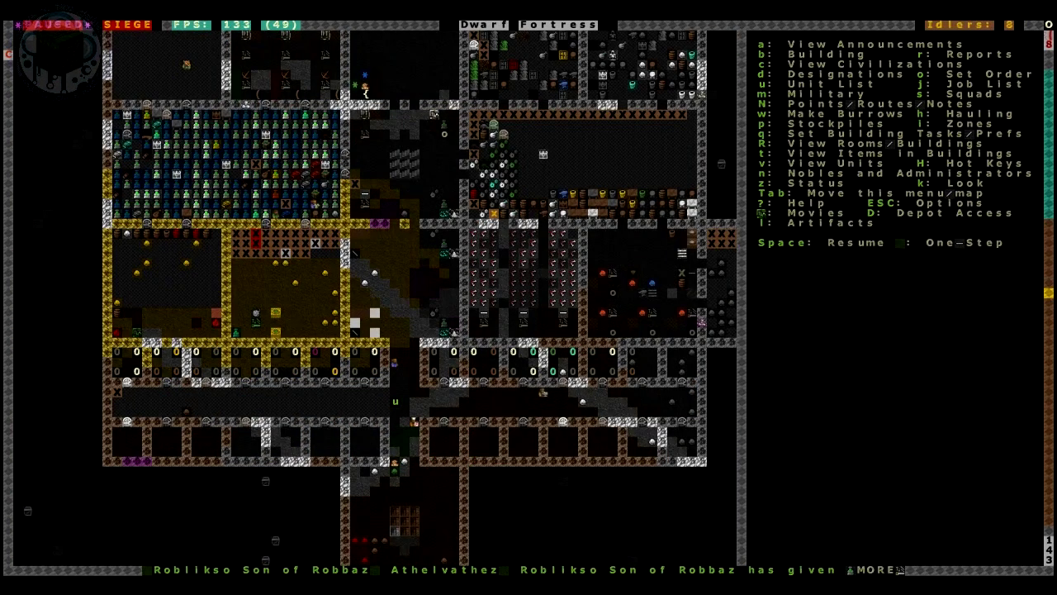
- Jump to the Clothier's Shop from its announcement and query it
key("a")
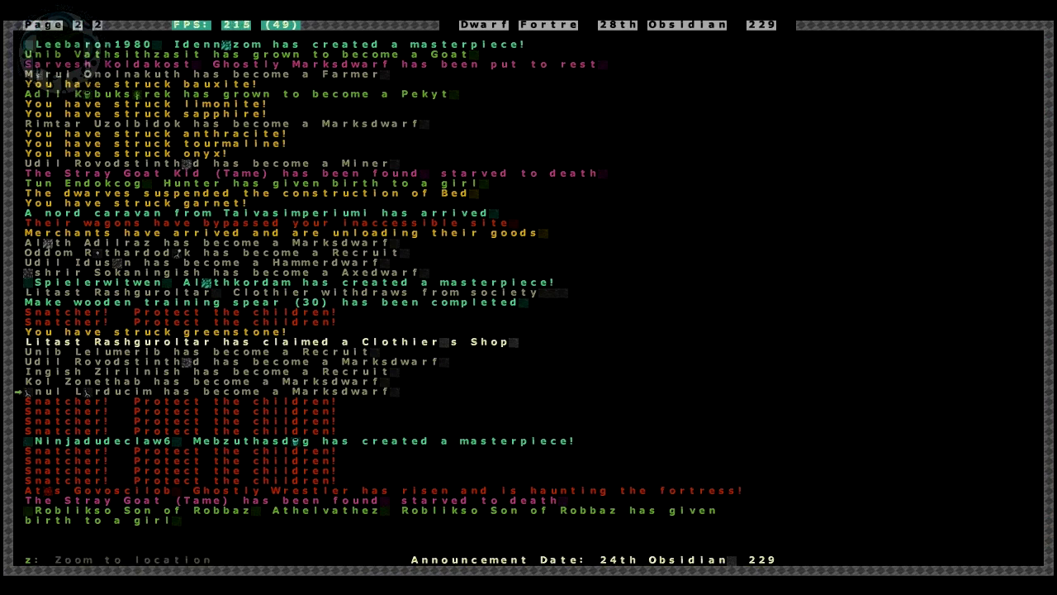
key("z")
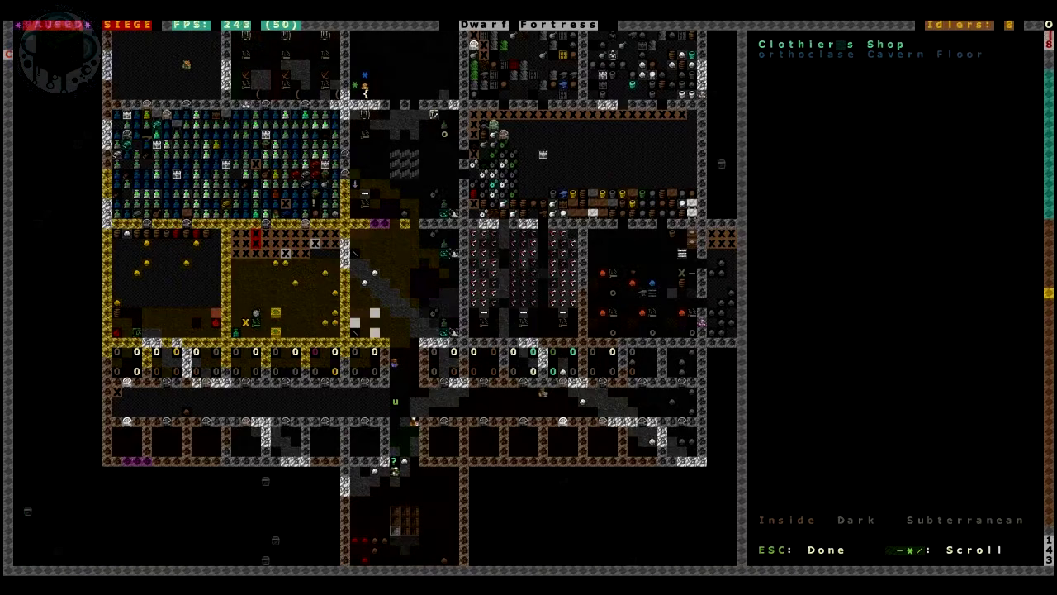
key("Escape")
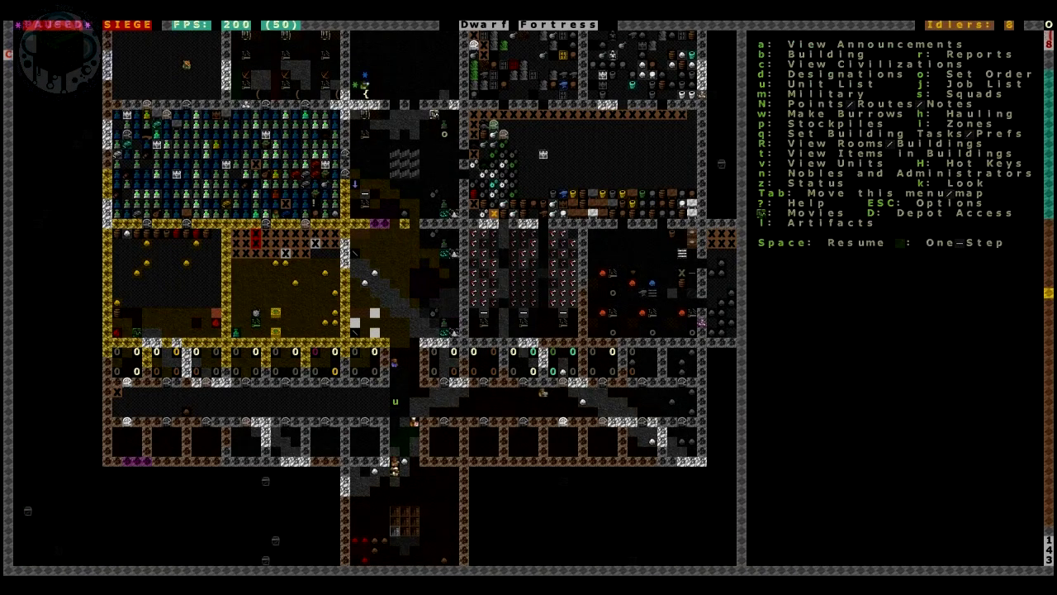
key("q")
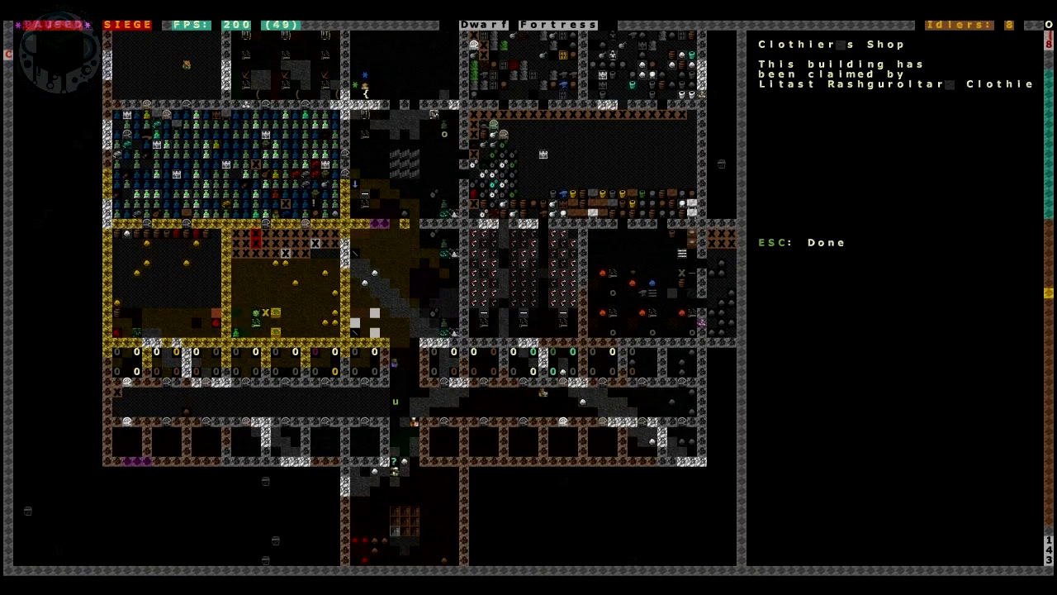
- Inspect the Tanner's Shop, Mechanic's Workshop, Leather Works and herbalist's resting place, then resume
key("Right")
key("shift+Right")
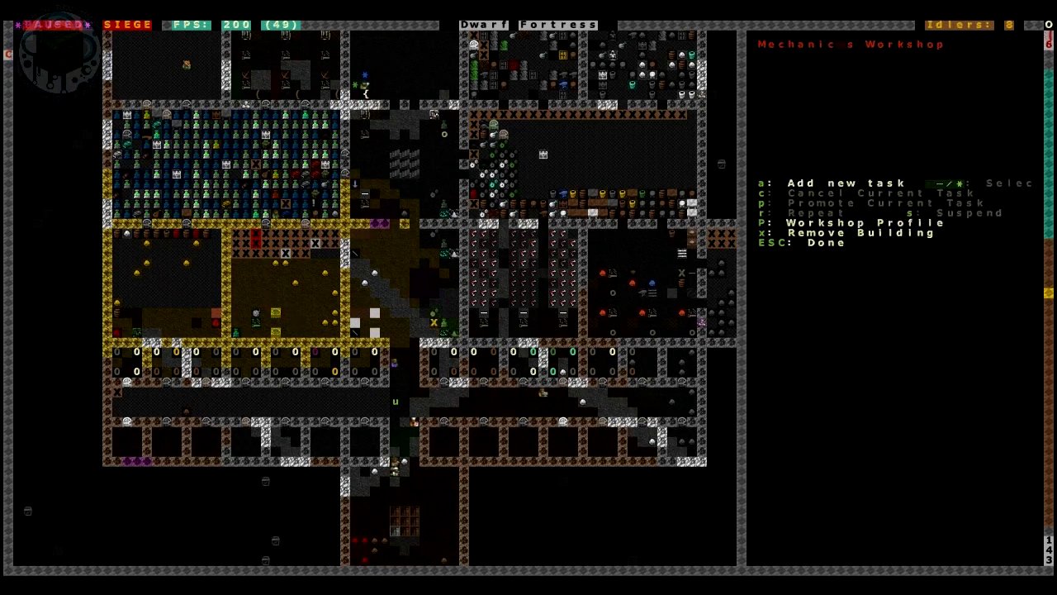
key("Left")
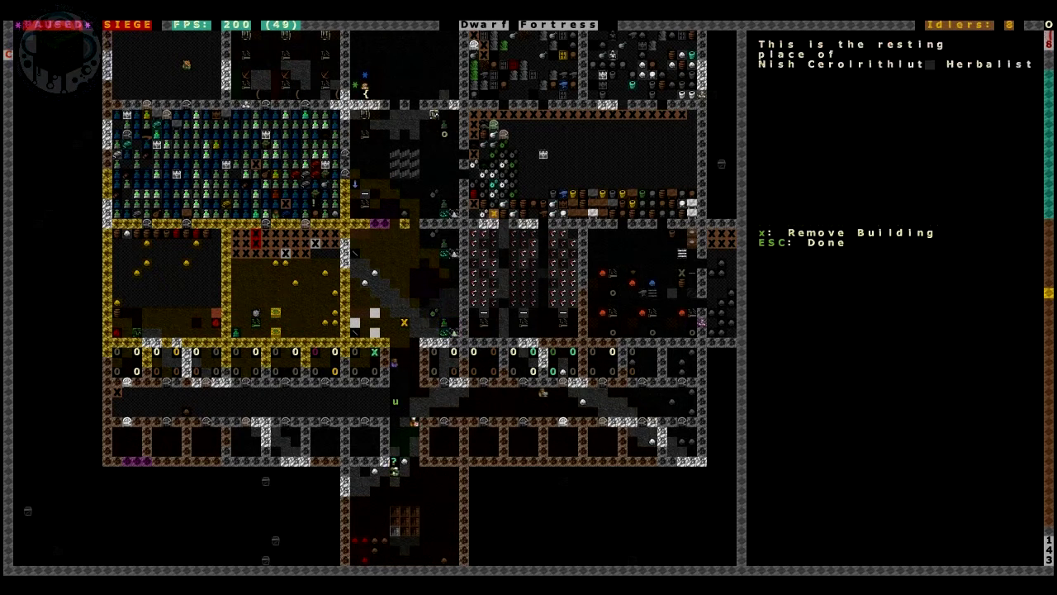
key("Left")
key("Left")
key("Left")
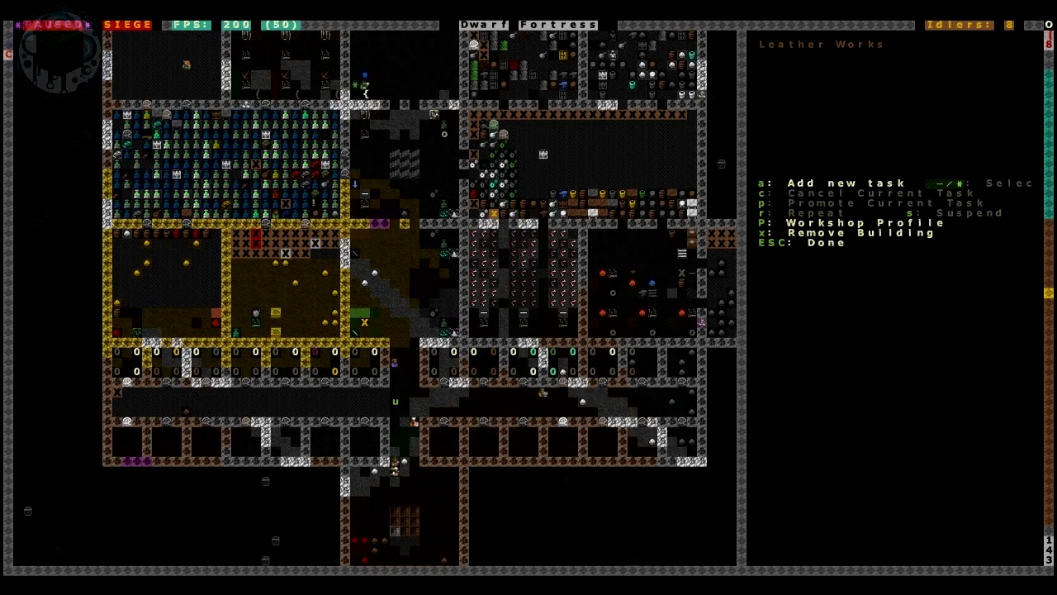
key("Right")
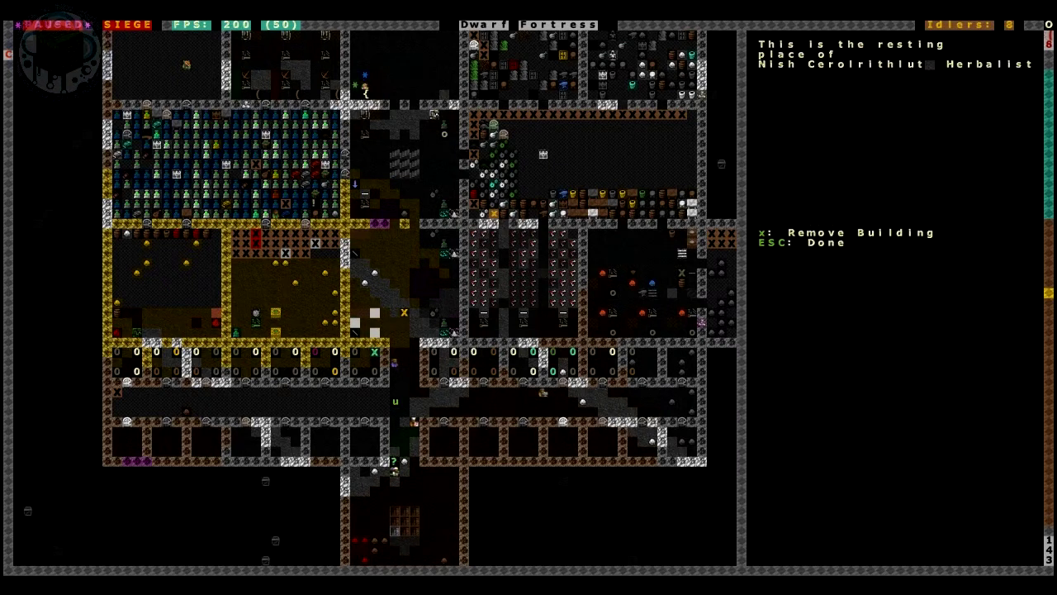
key("Left")
key("Right")
key("Up")
key("Up")
key("Up")
key("Up")
key("Up")
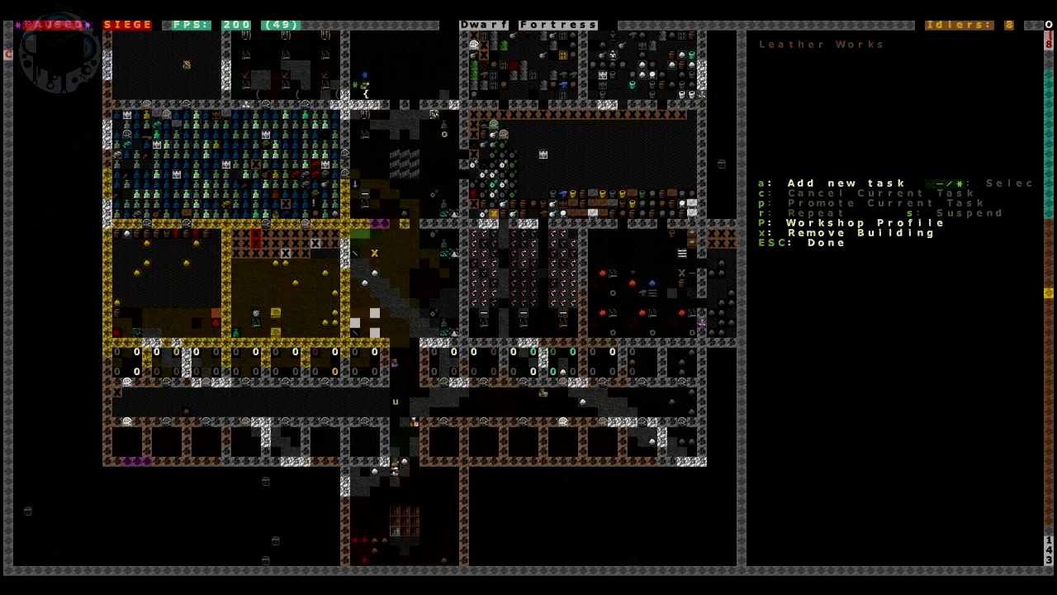
key("Escape")
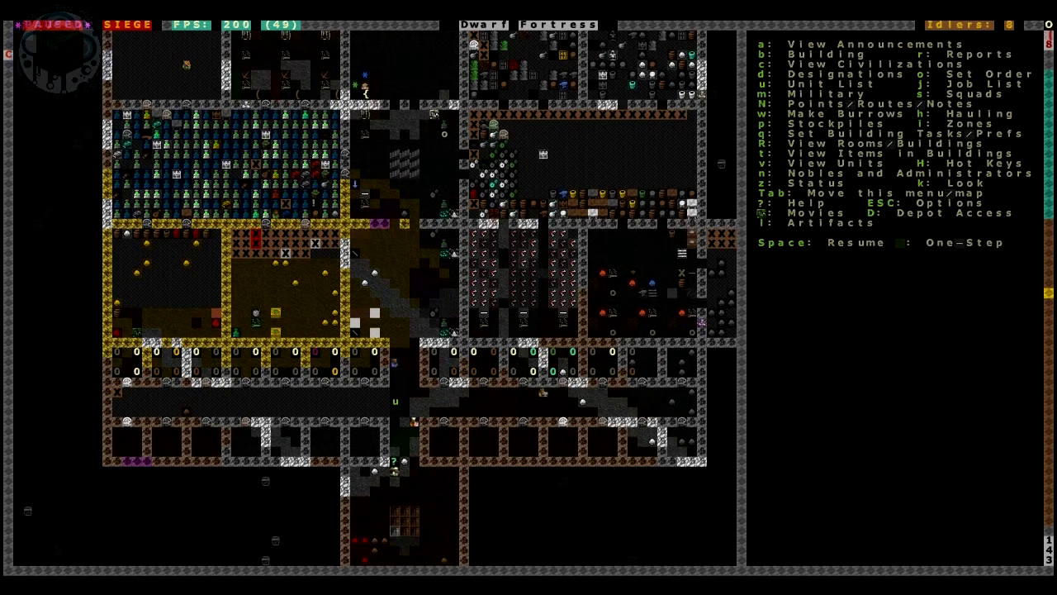
key("space")
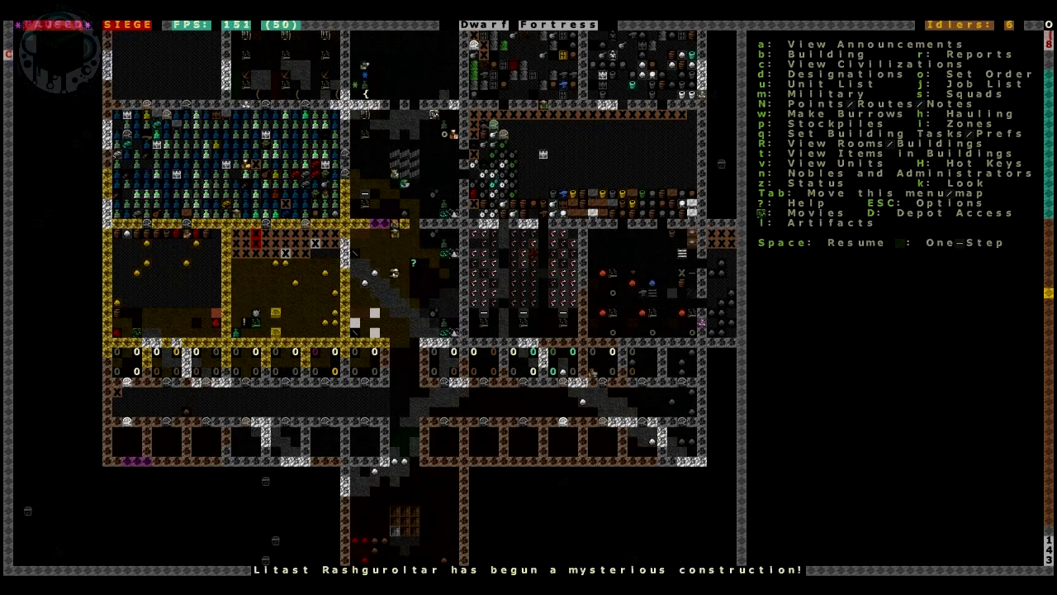
- Raise the view to the surface, pan right, and keep the game running
key("Escape")
key("Escape")
key("space")
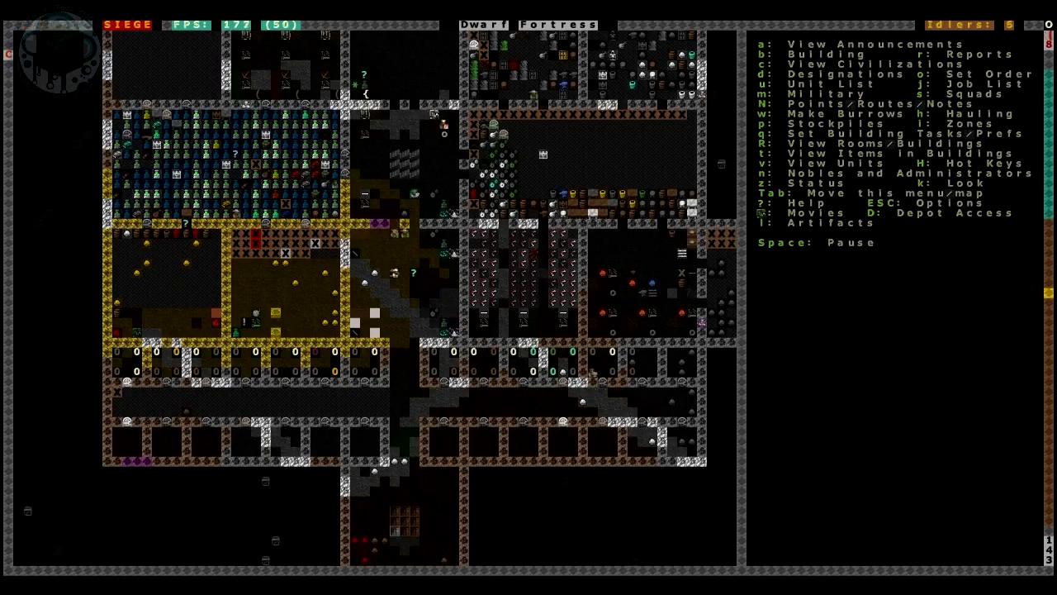
key("less")
key("shift+Right")
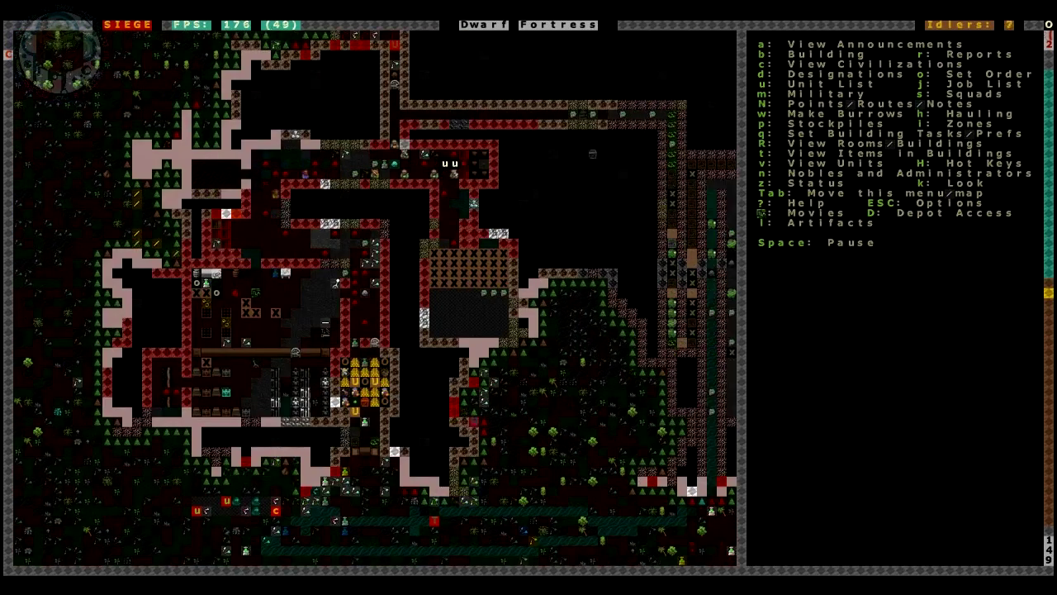
key("shift+Right")
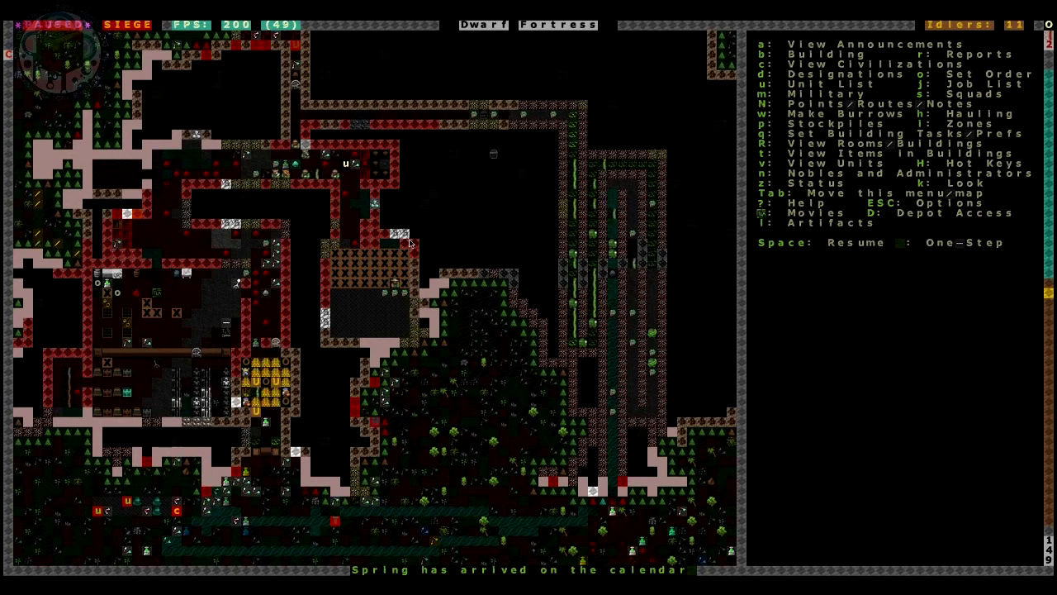
key("space")
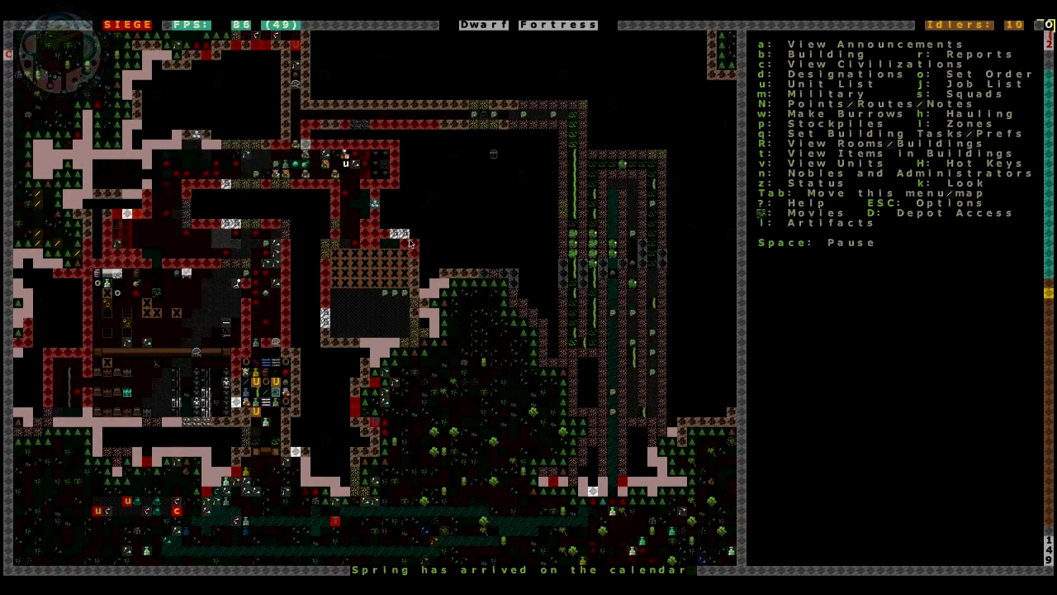
- Open the squad list, nudge the target toward the upper corridor, then back out
key("s")
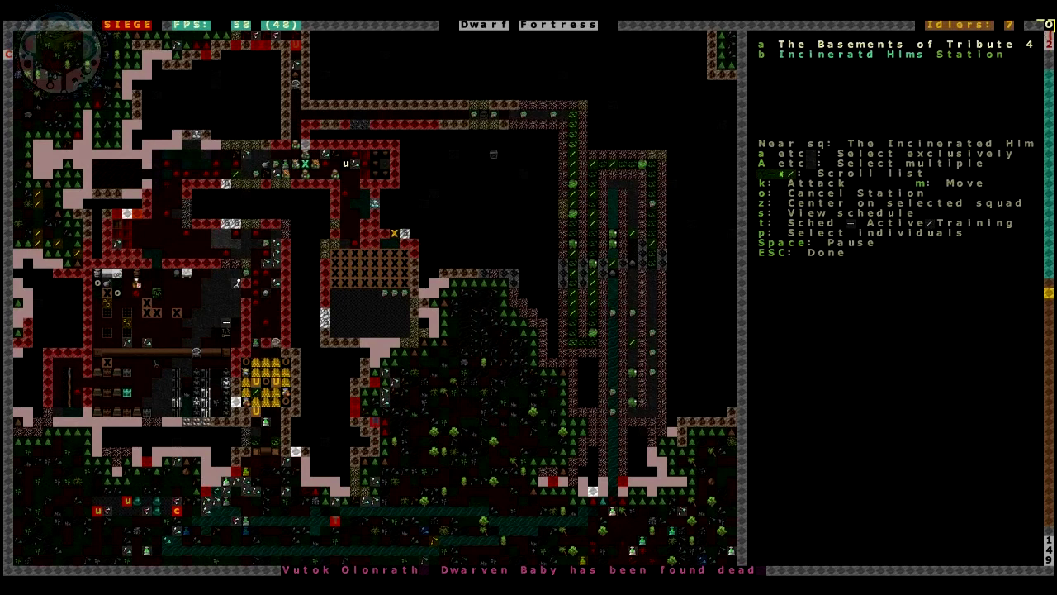
key("Up")
key("Up")
key("Up")
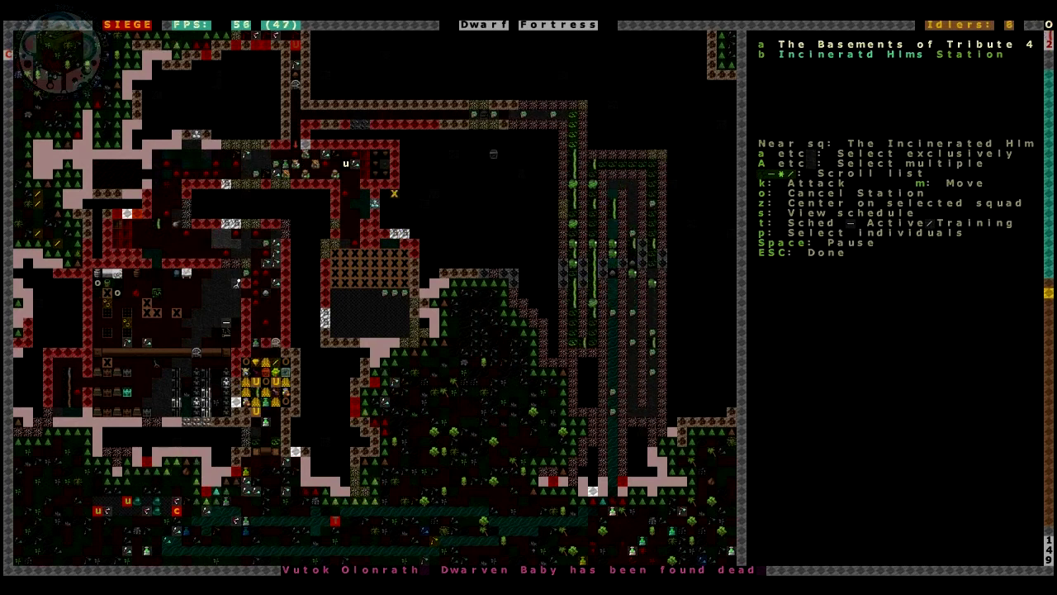
key("Up")
key("Up")
key("Up")
key("Left")
key("Up")
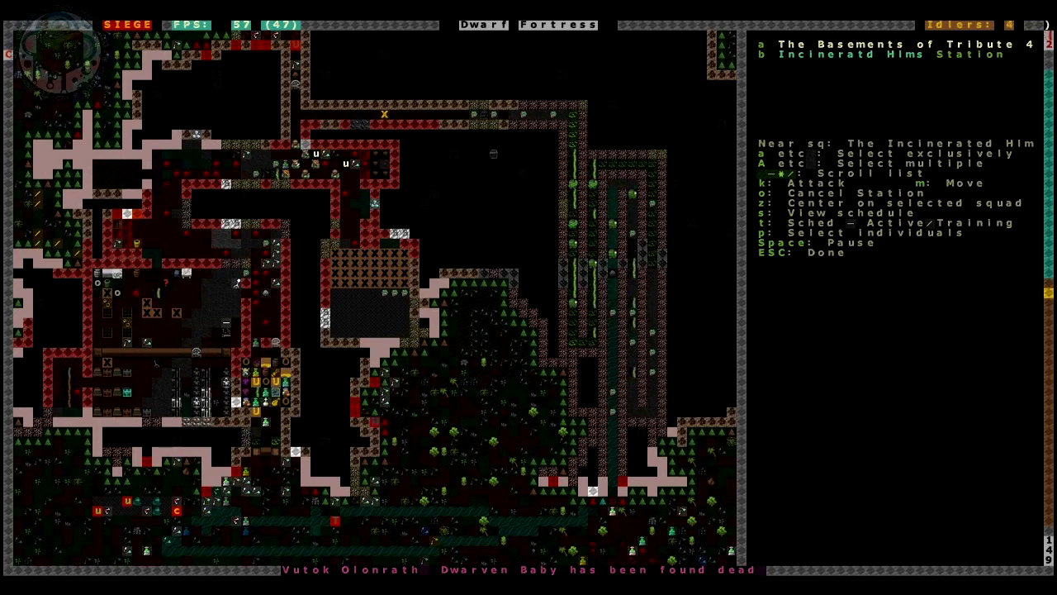
key("Escape")
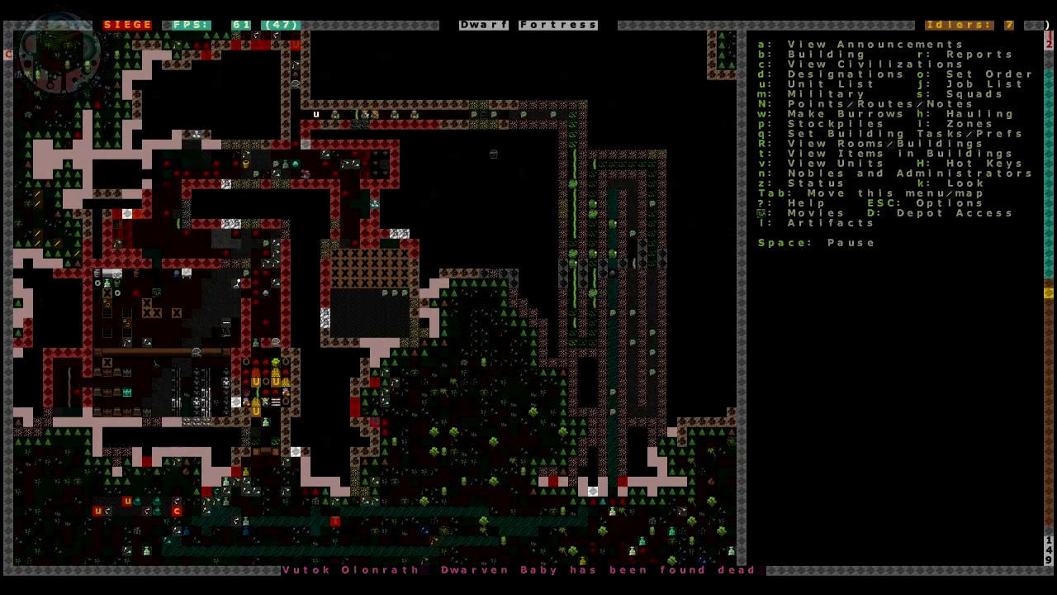
- Order squad a to the far east end of the upper corridor and resume
key("s")
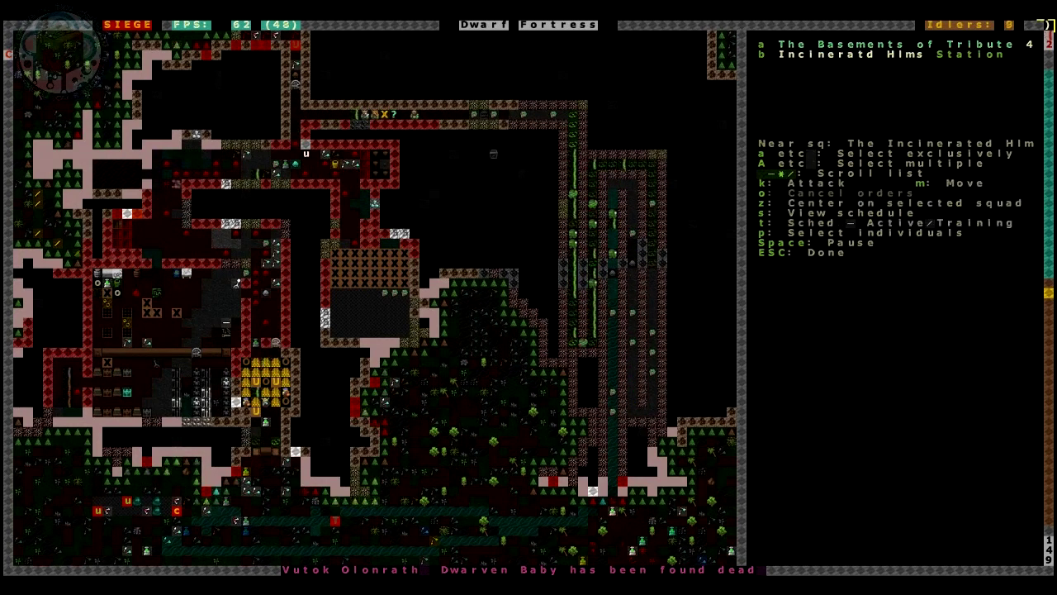
key("m")
key("Right")
key("Right")
key("Right")
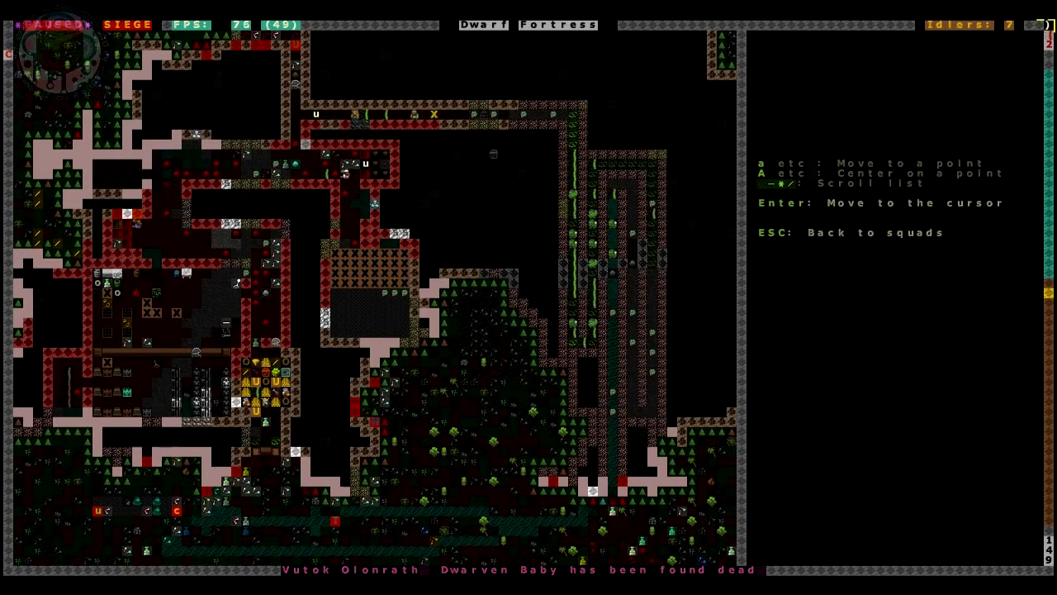
key("Right")
key("Right")
key("Right")
key("Right")
key("Right")
key("Right")
key("Right")
key("Right")
key("Right")
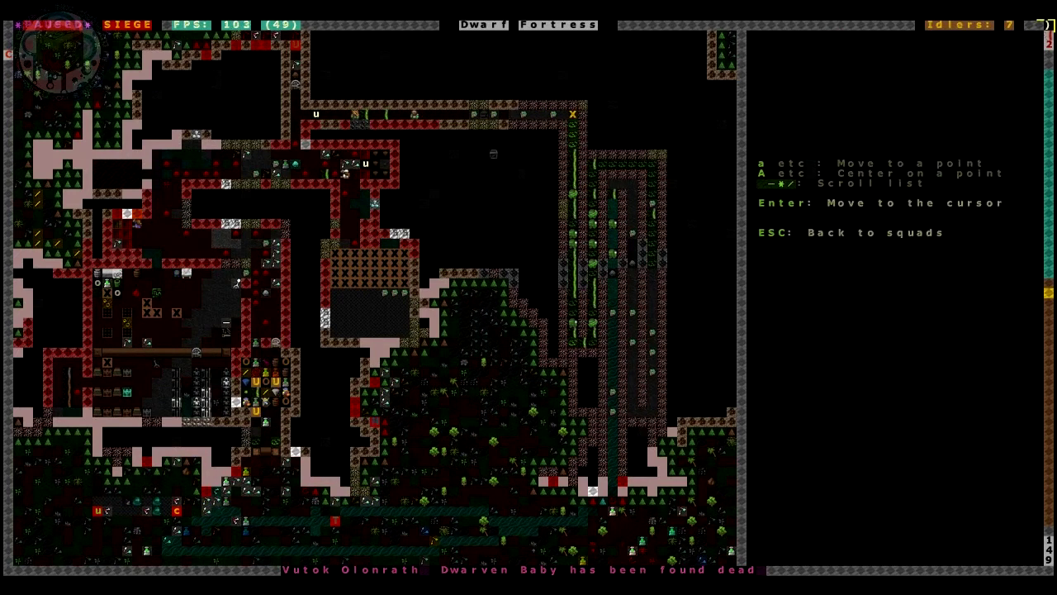
key("Return")
key("space")
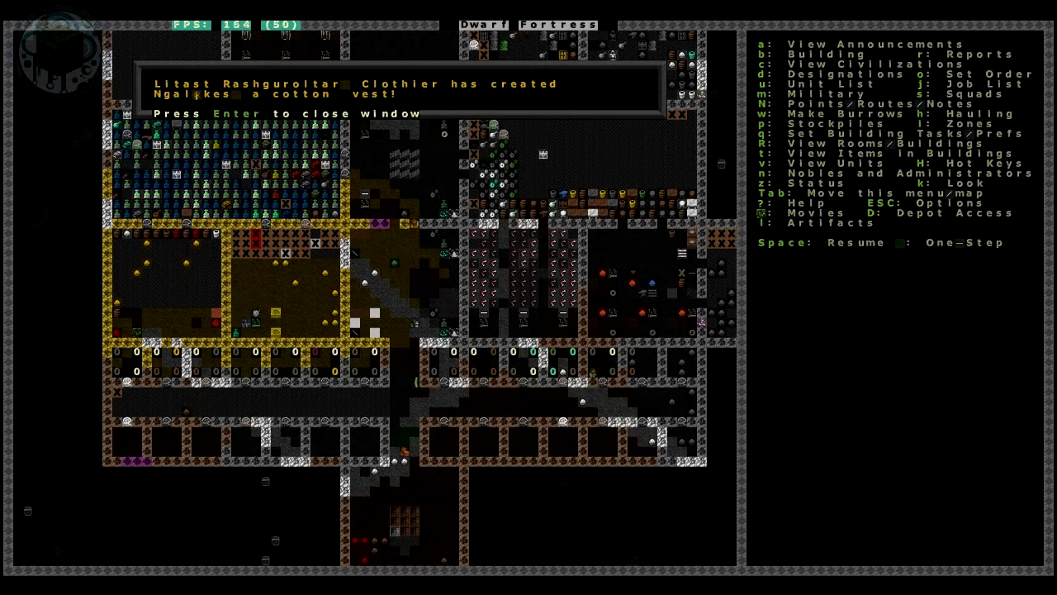
- Dismiss the clothier's artifact cotton vest announcement
key("Return")
- Browse the artifacts list and view the new cotton vest's details
key("l")
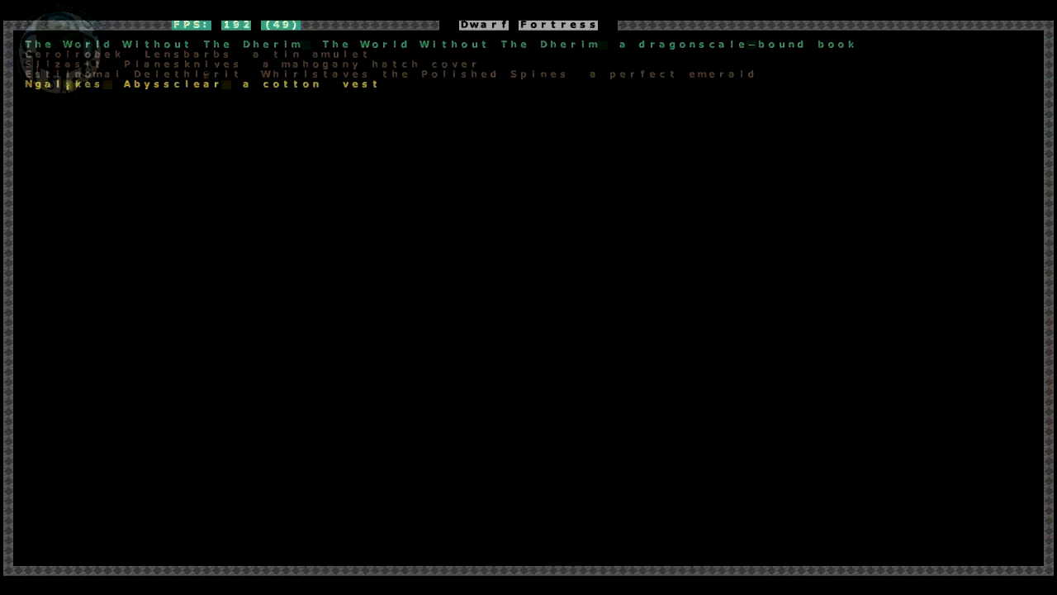
key("Return")
key("Escape")
key("Escape")
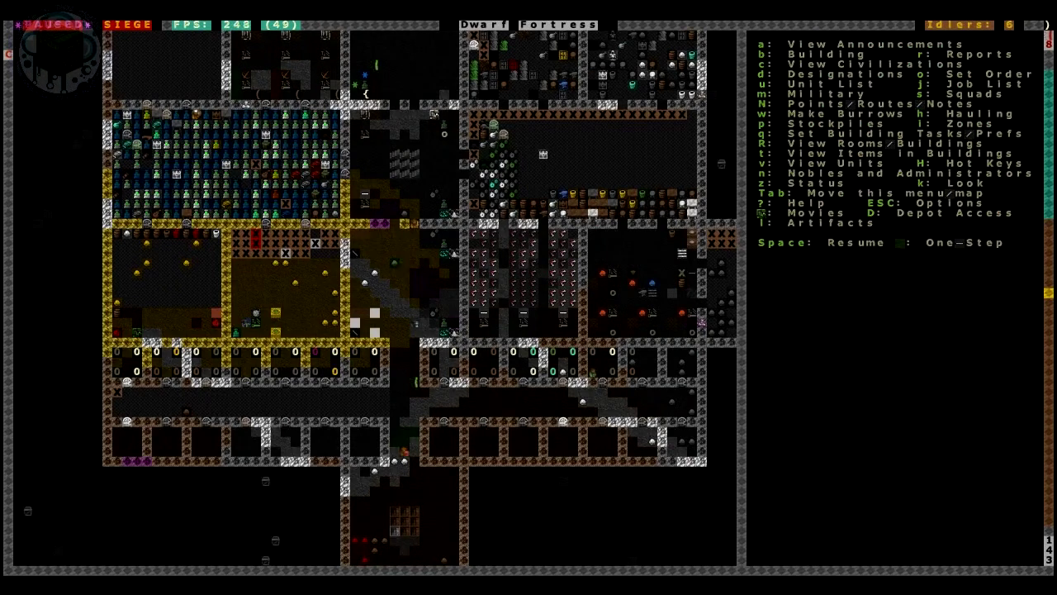
- Unpause the game and survey the surface level above the fortress
key("space")
key("less")
key("less")
key("less")
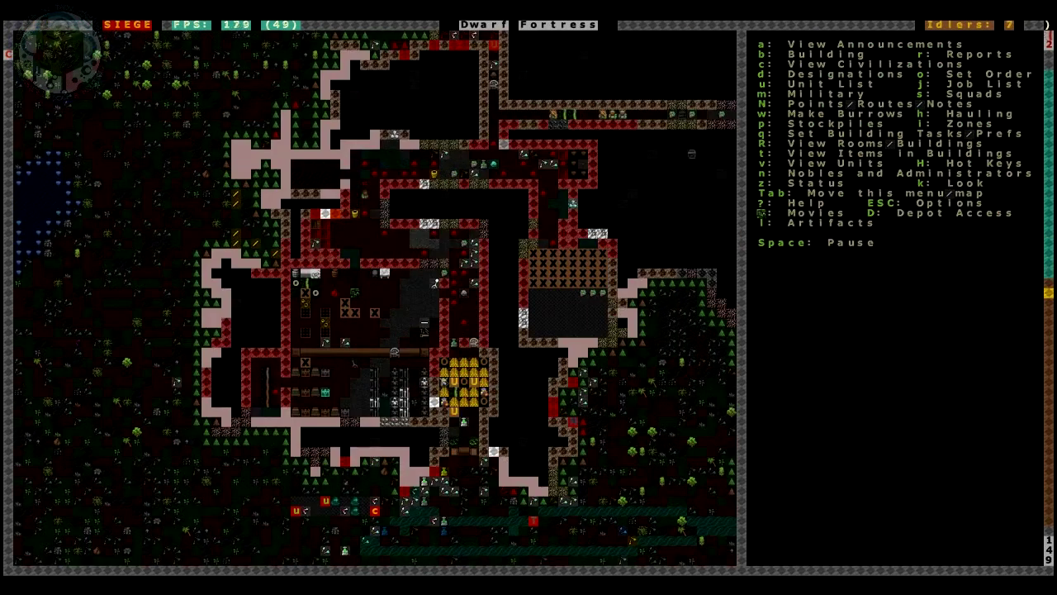
key("shift+Right")
key("shift+Right")
key("shift+Right")
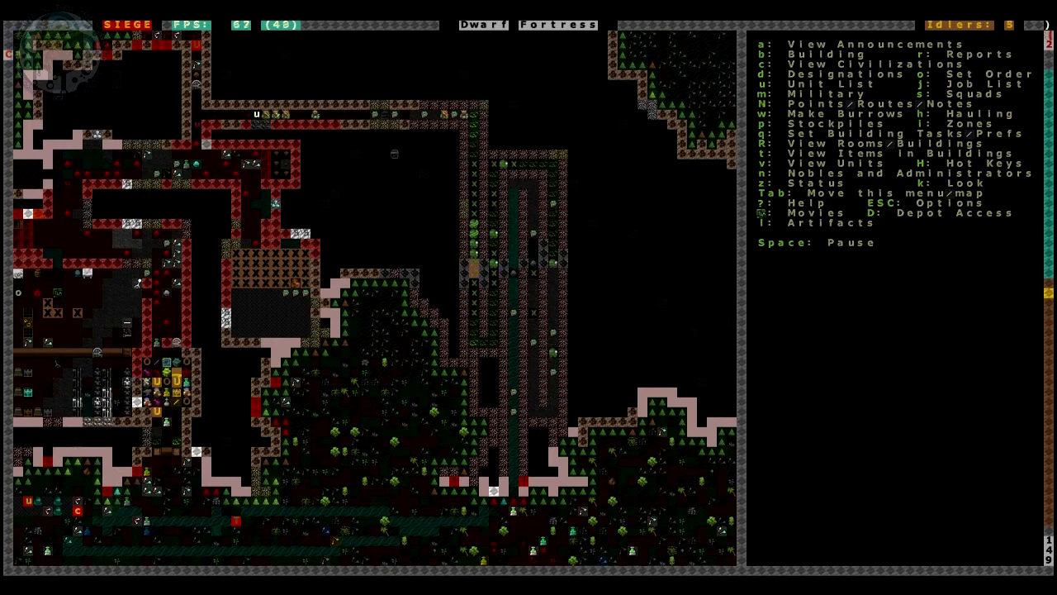
key("v")
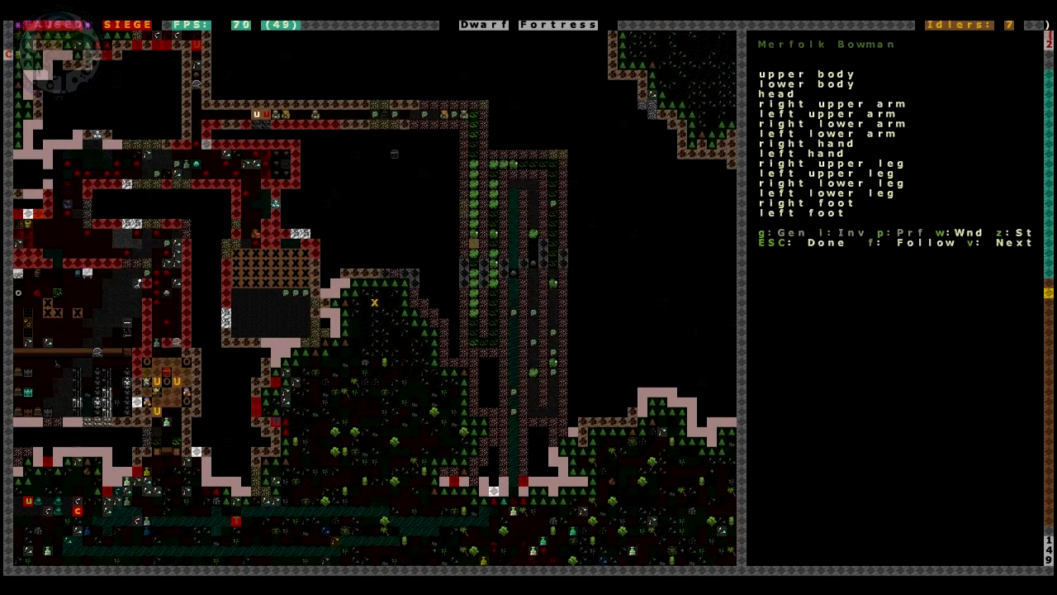
key("v")
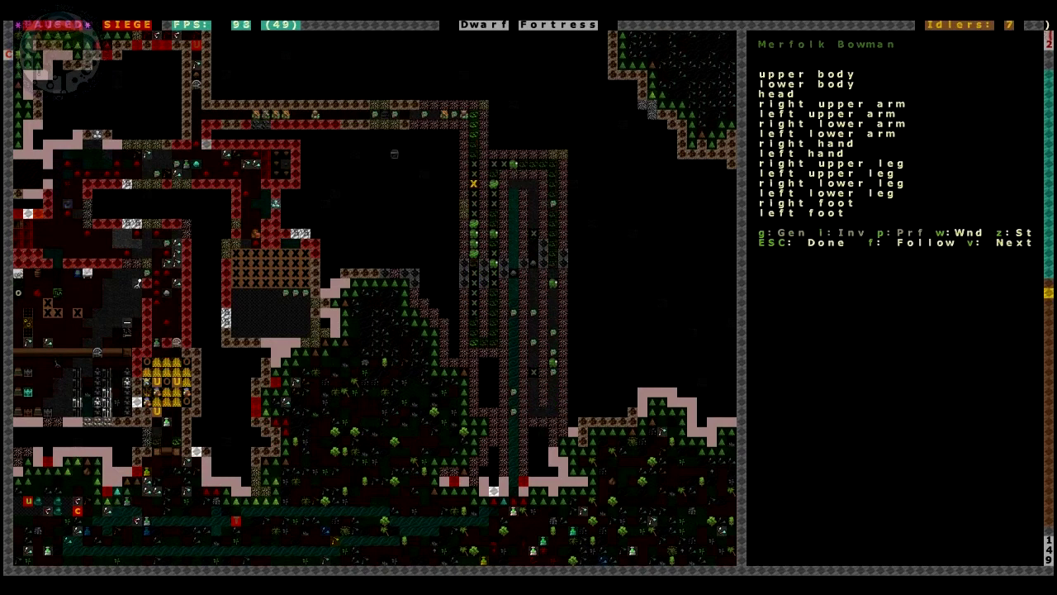
key("Up")
key("Up")
key("Up")
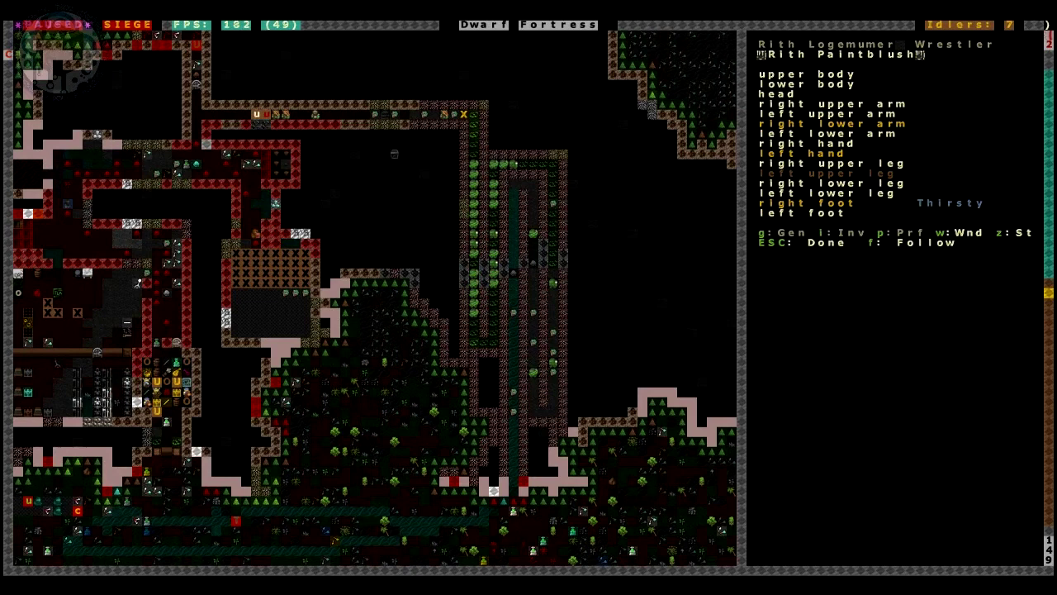
key("z")
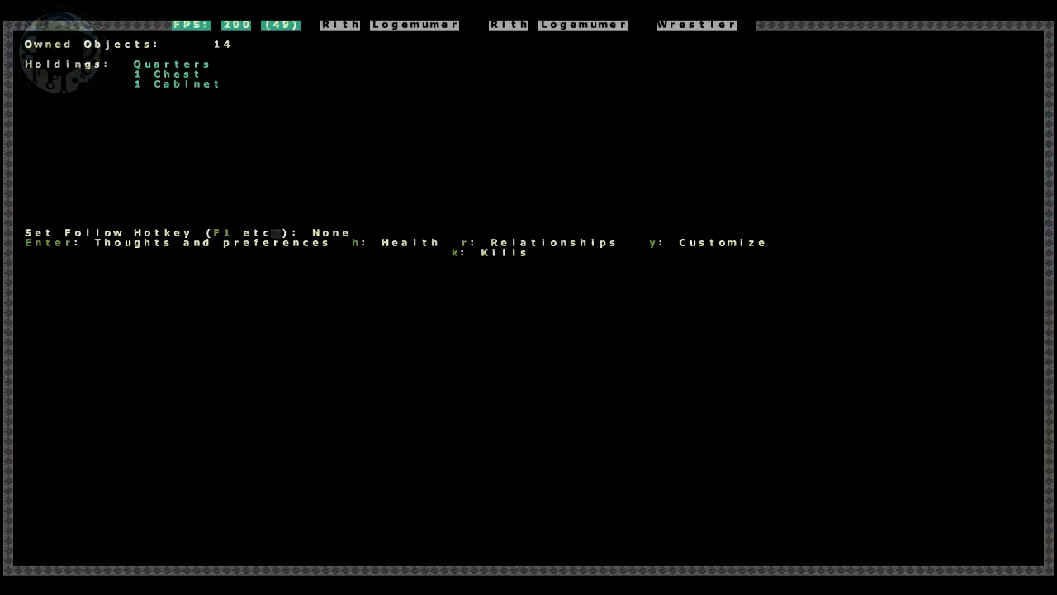
key("h")
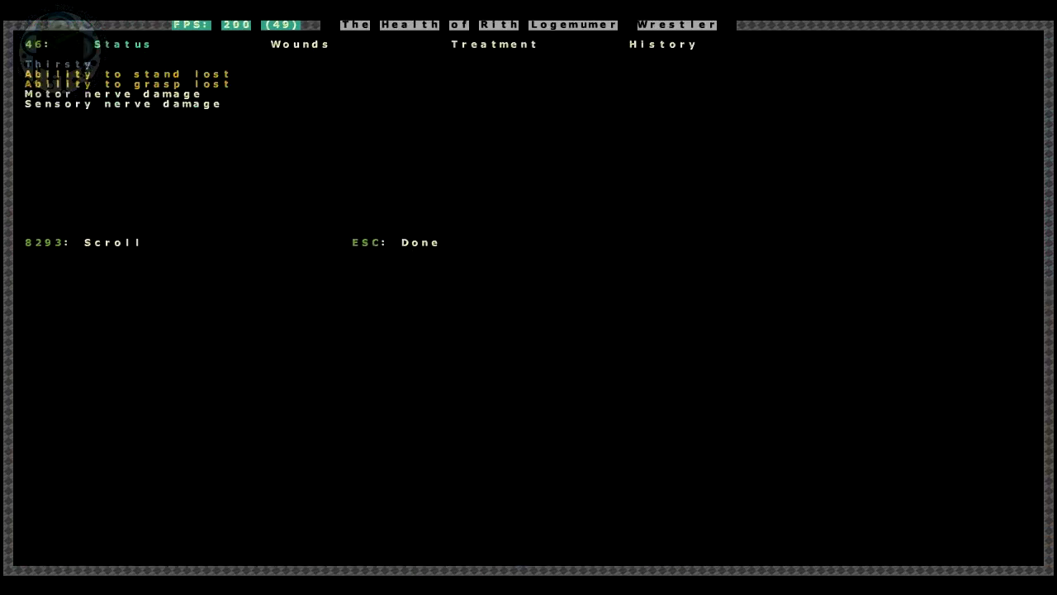
key("Escape")
key("Escape")
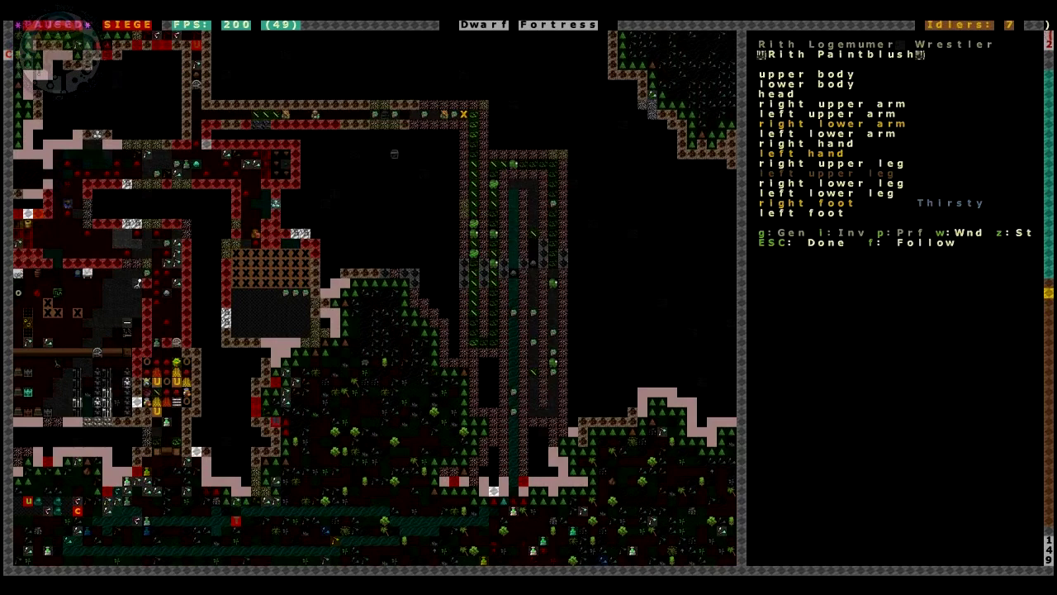
key("Escape")
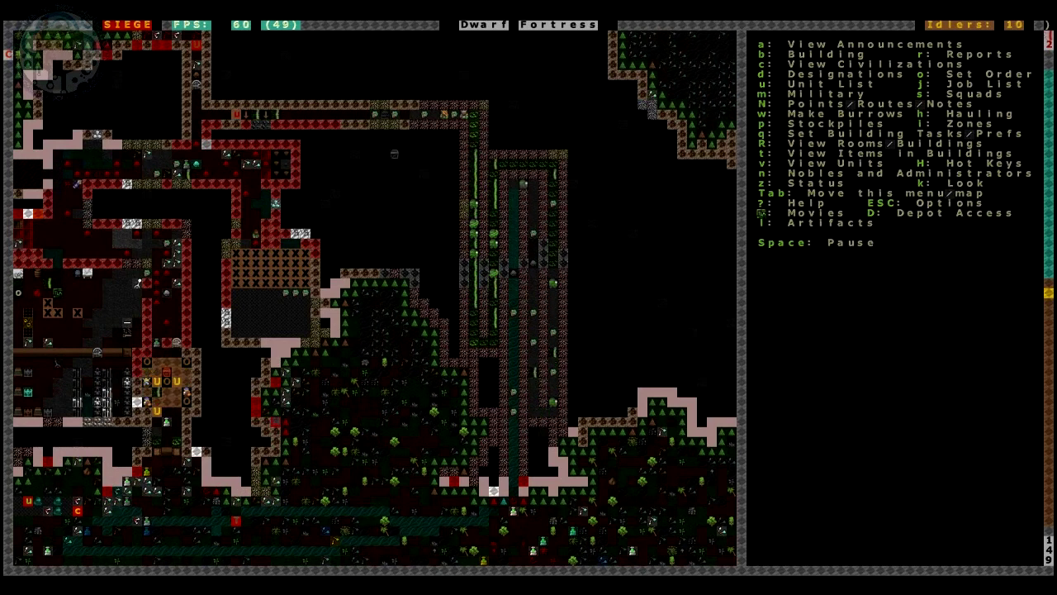
- Find the trade depot among nearby buildings and request a trader there
key("x")
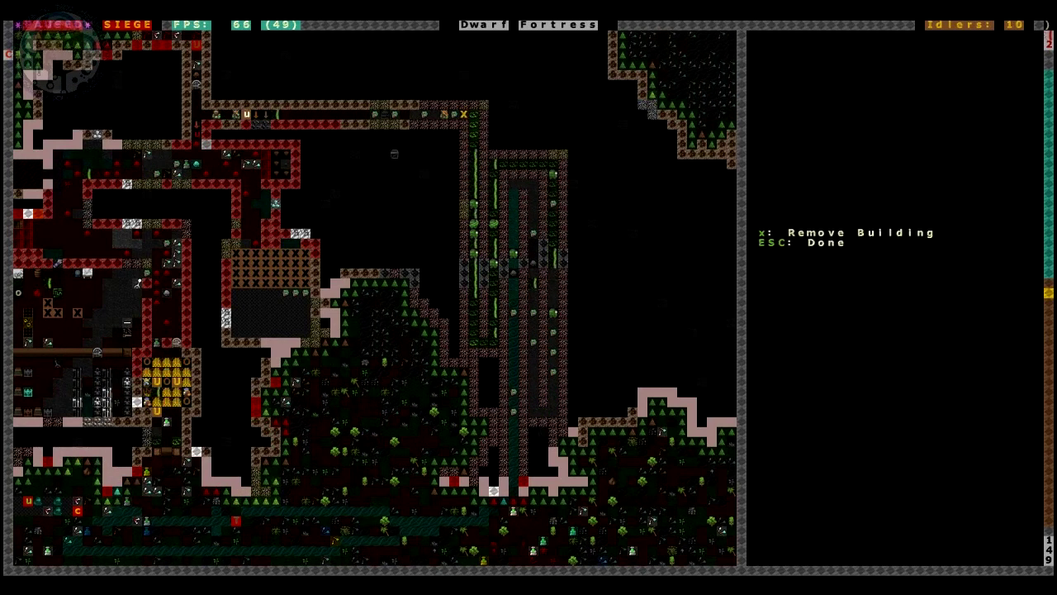
key("shift+Left")
key("shift+Left")
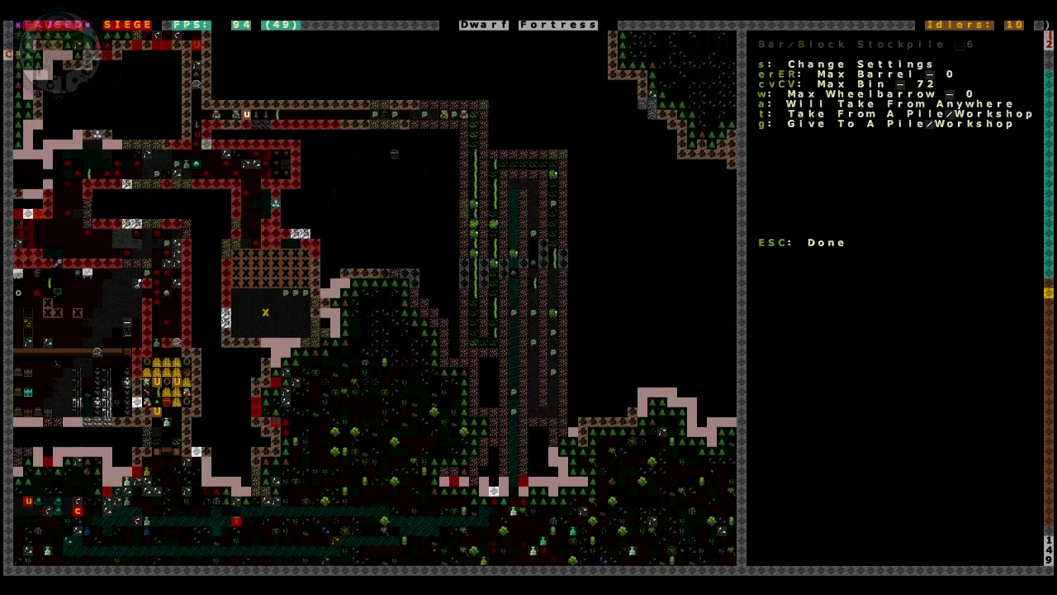
key("shift+Left")
key("shift+Down")
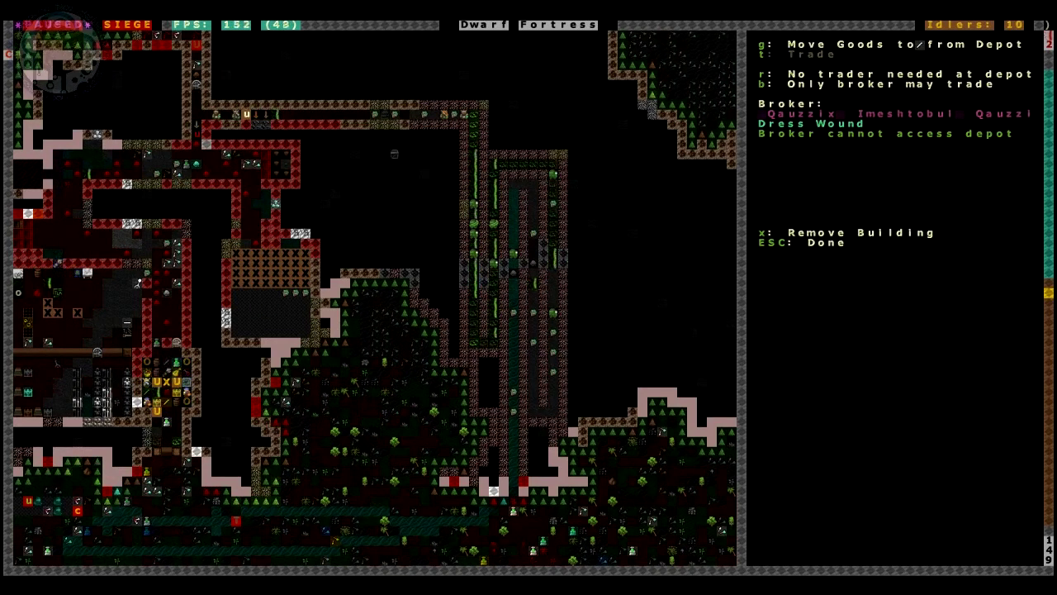
key("r")
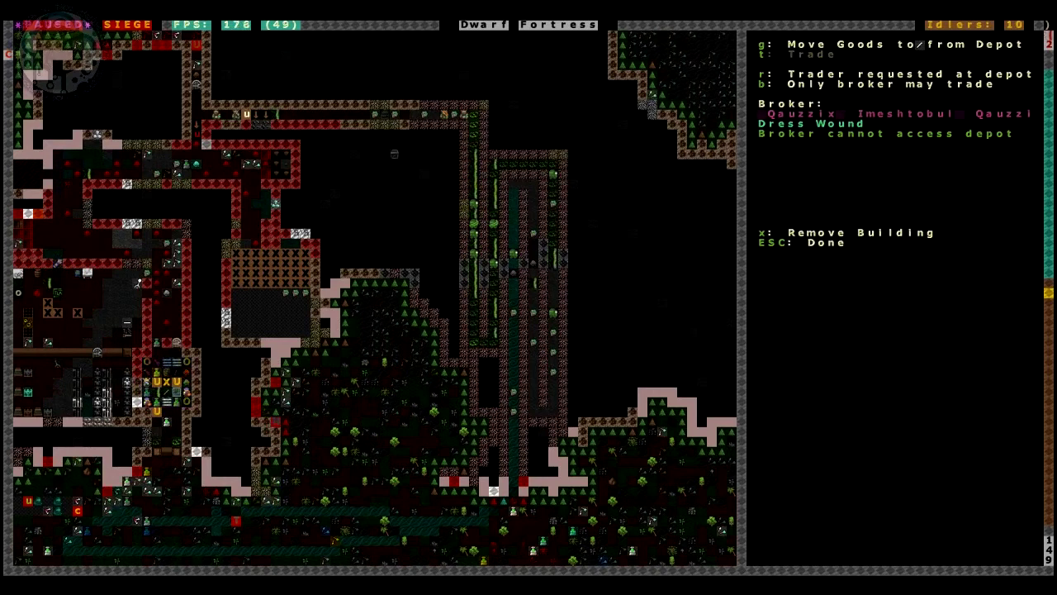
- Check the greenstone door still awaiting construction
key("Up")
key("Up")
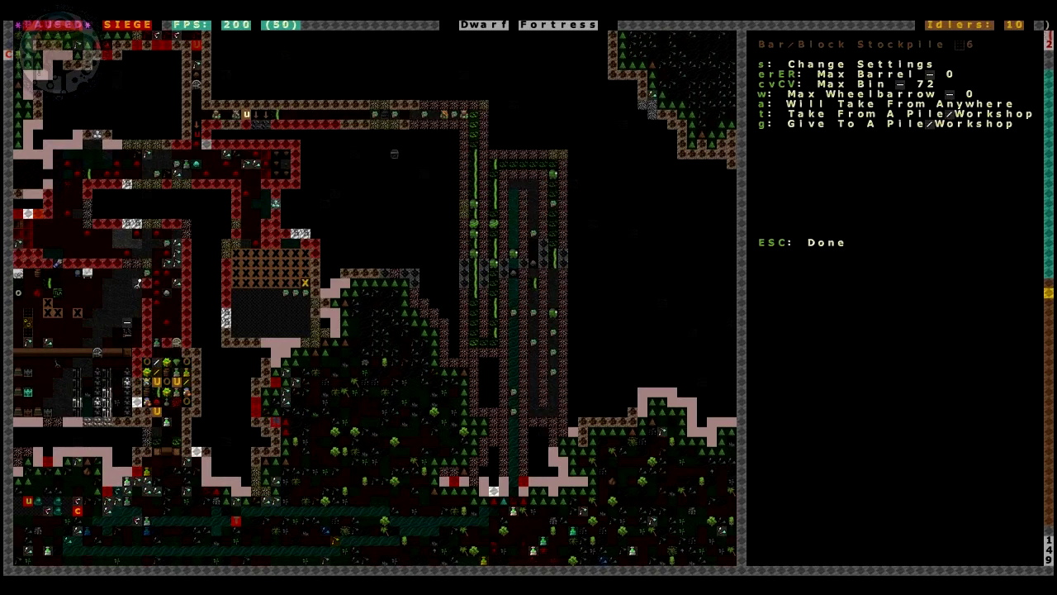
key("Up")
key("Up")
key("Up")
key("Up")
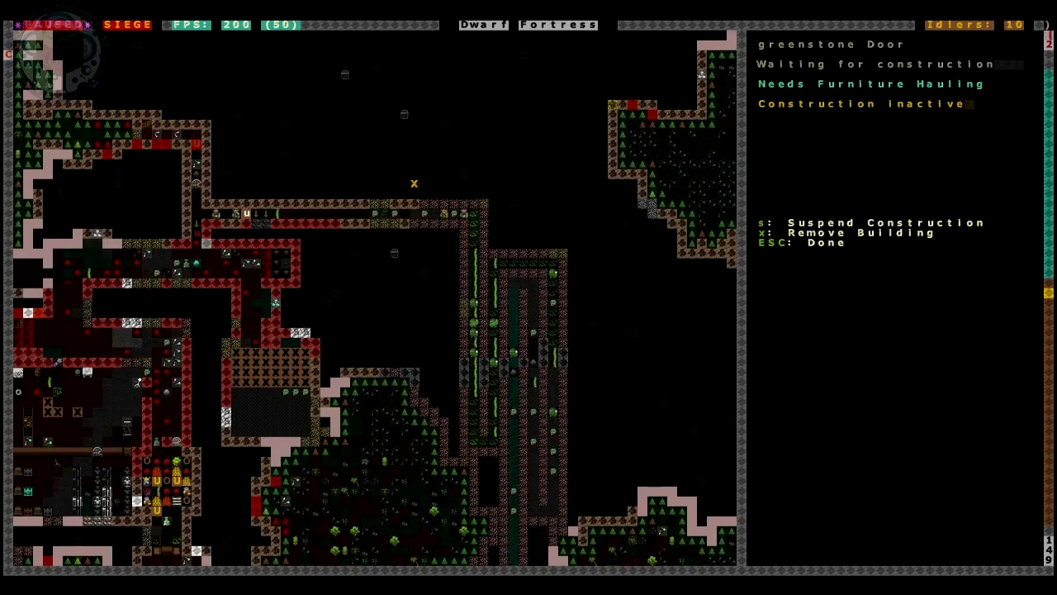
key("Escape")
- Resume the game and station the first squad one tile down-right
key("space")
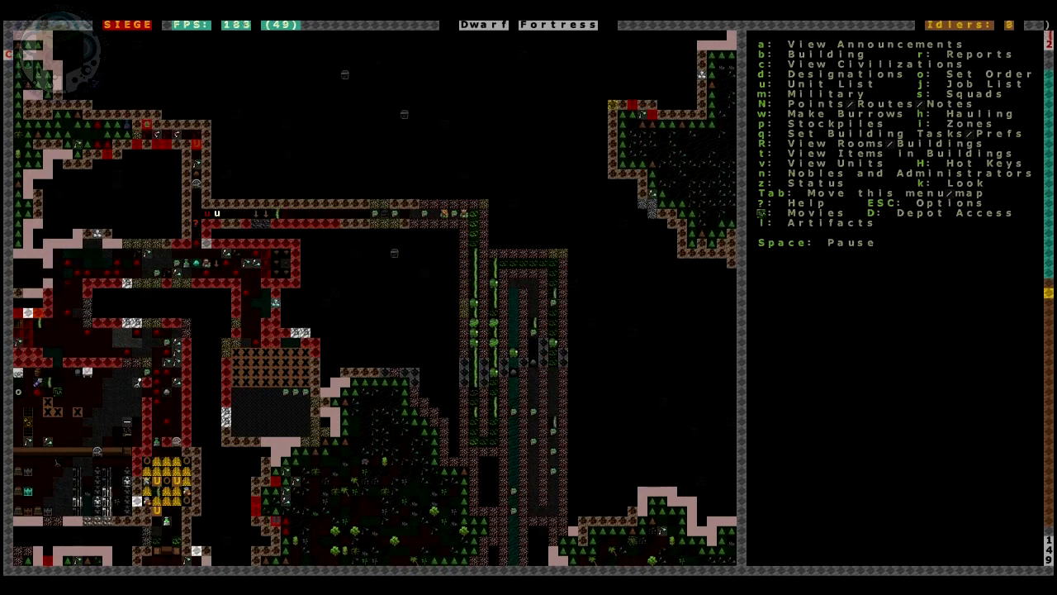
key("s")
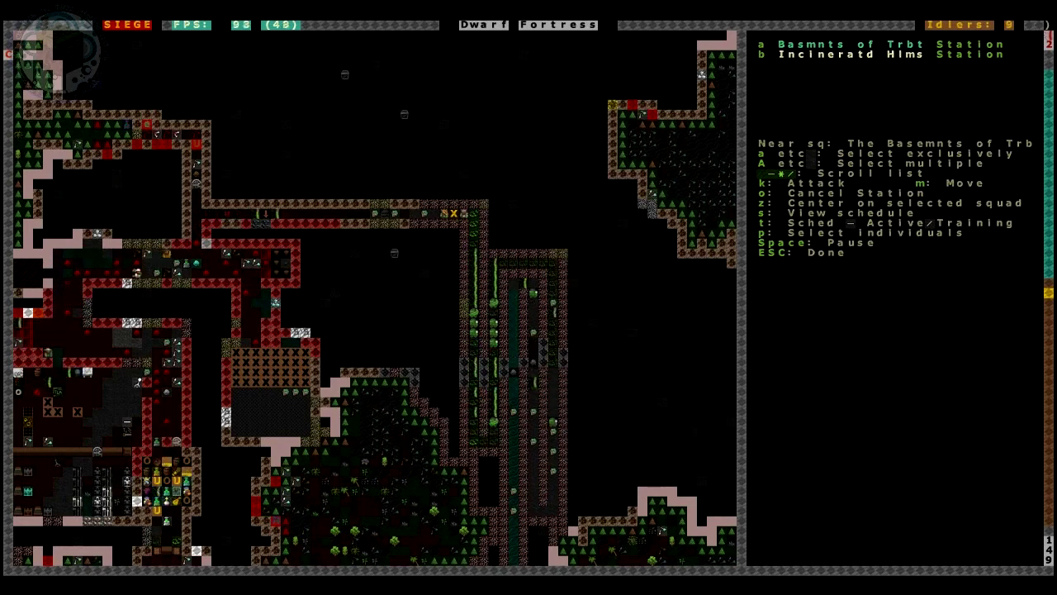
key("m")
key("Right")
key("Down")
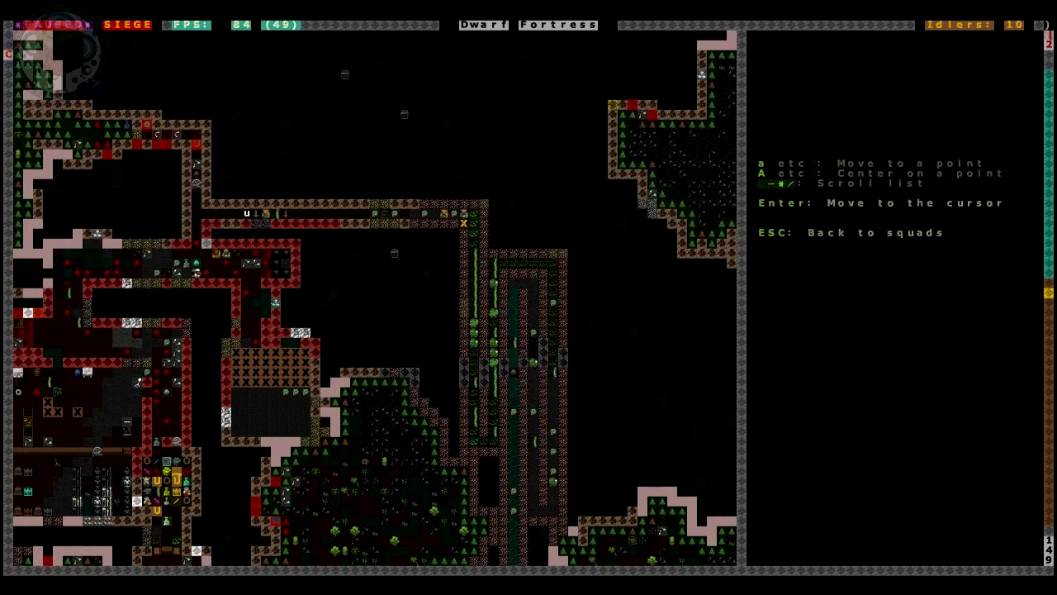
key("Return")
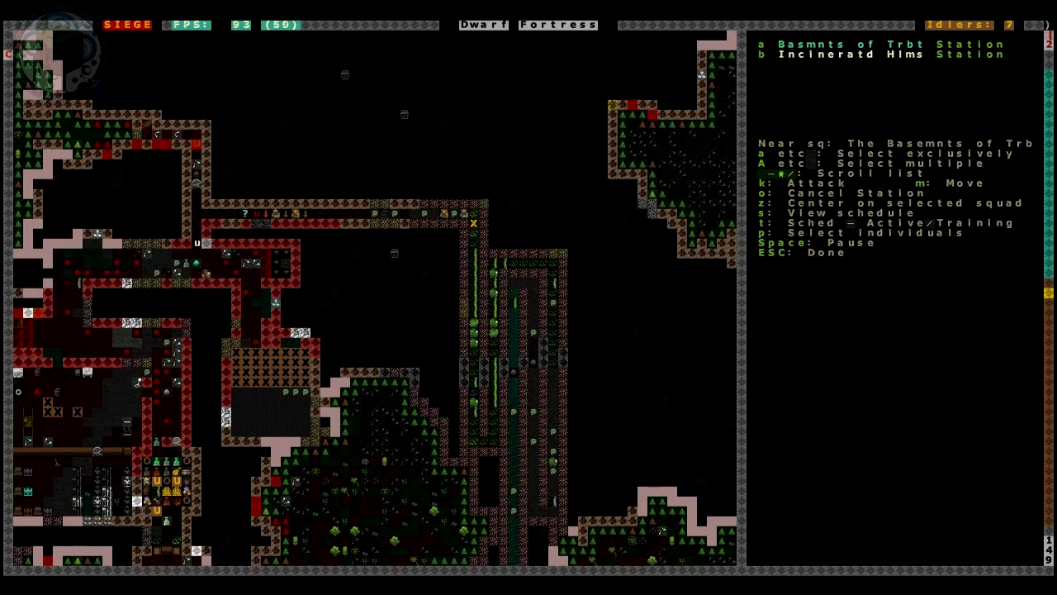
- Review the squads' training schedule and send another squad to a station point
key("b")
key("s")
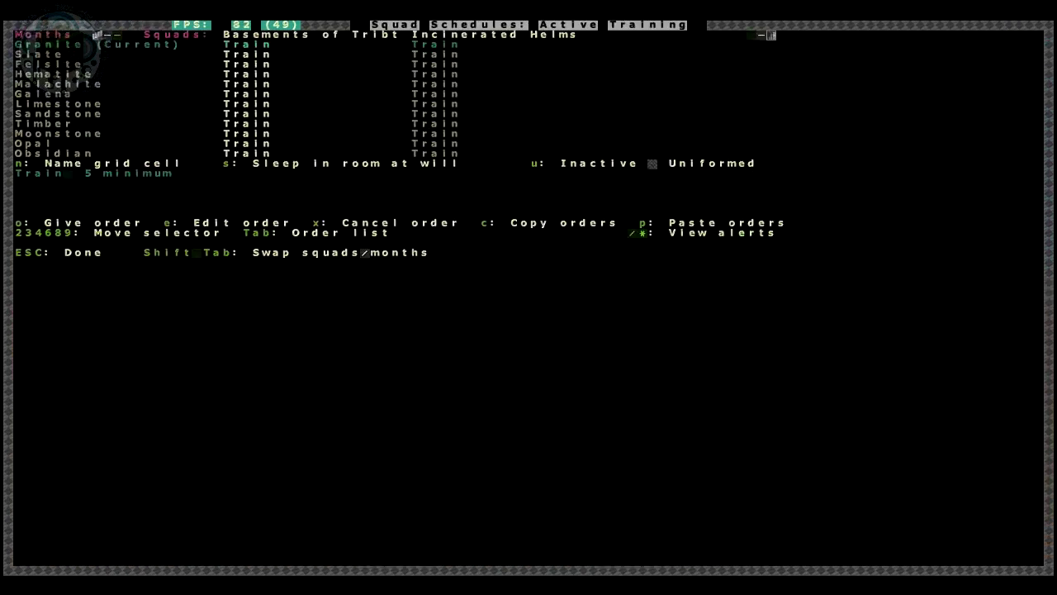
key("Escape")
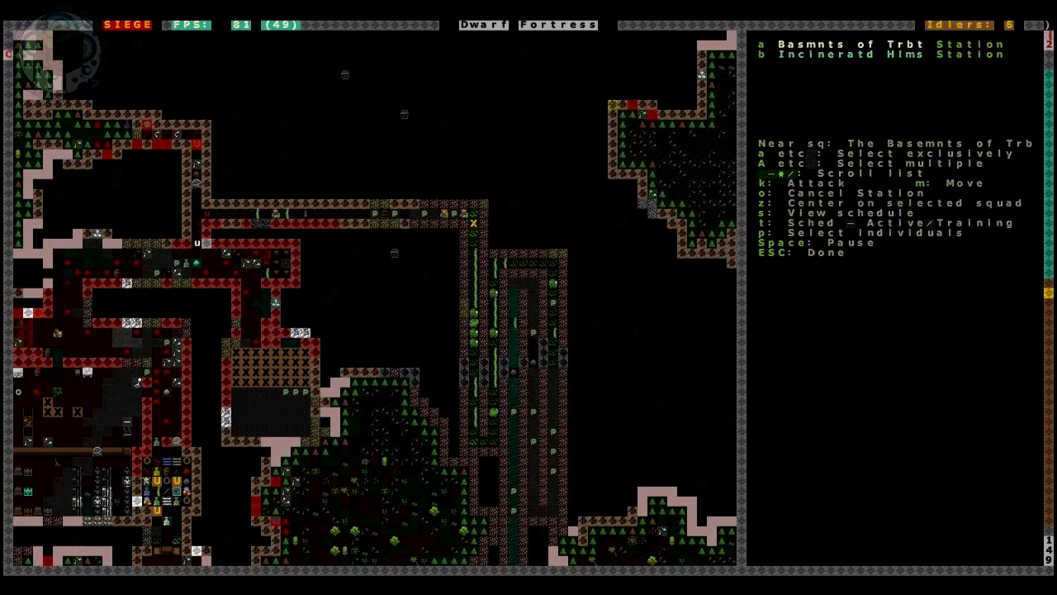
key("m")
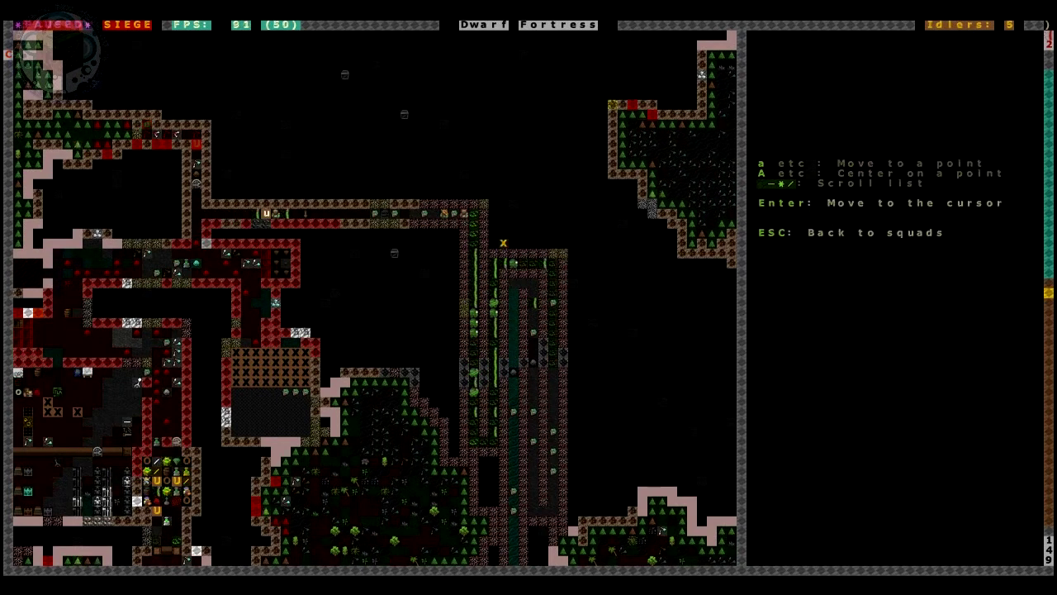
key("Return")
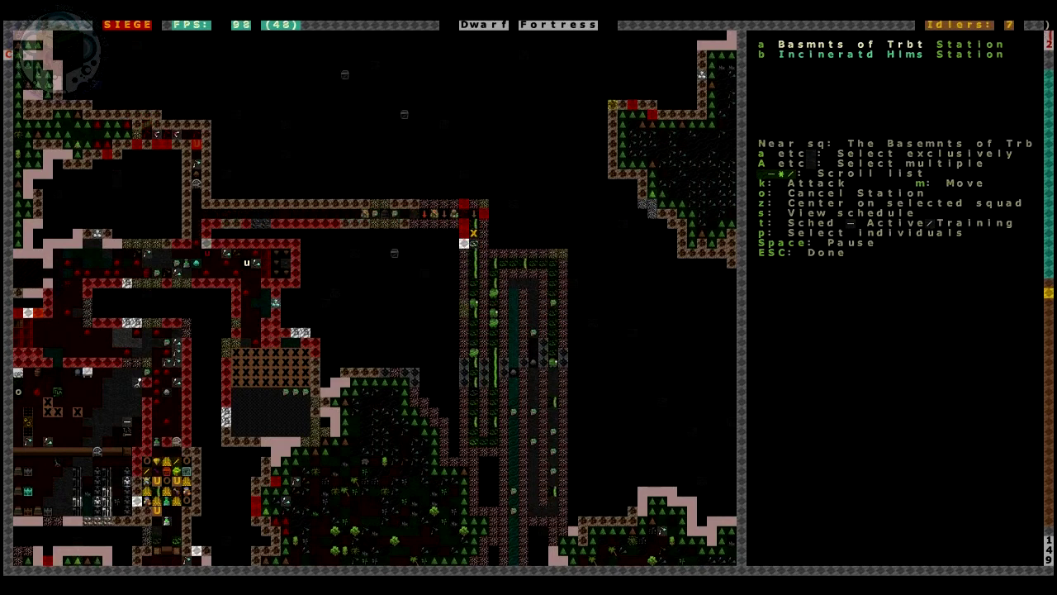
- Recheck the schedule and move a squad's station up and to the left
key("s")
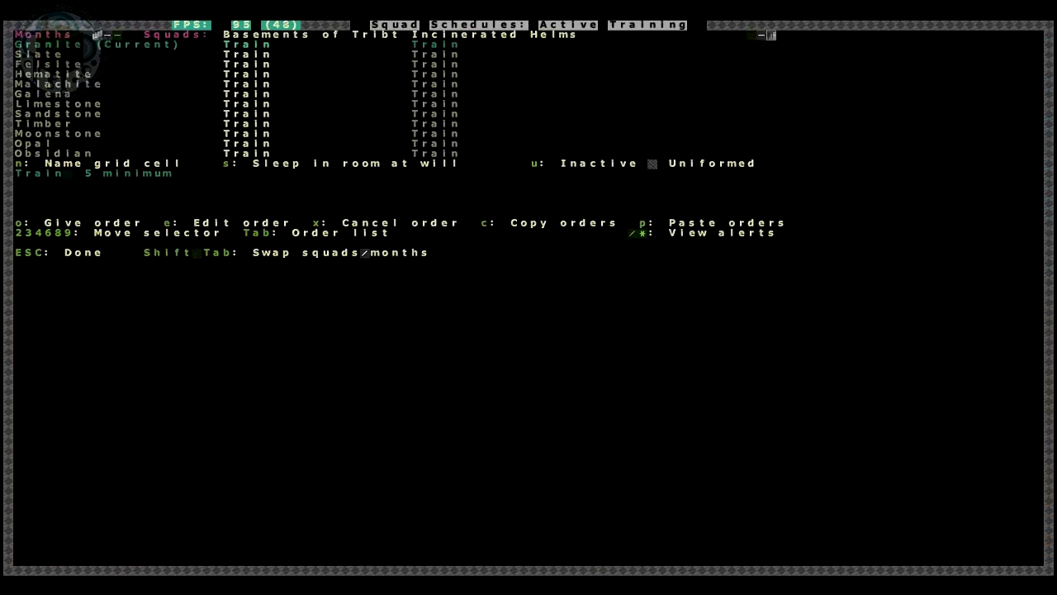
key("Escape")
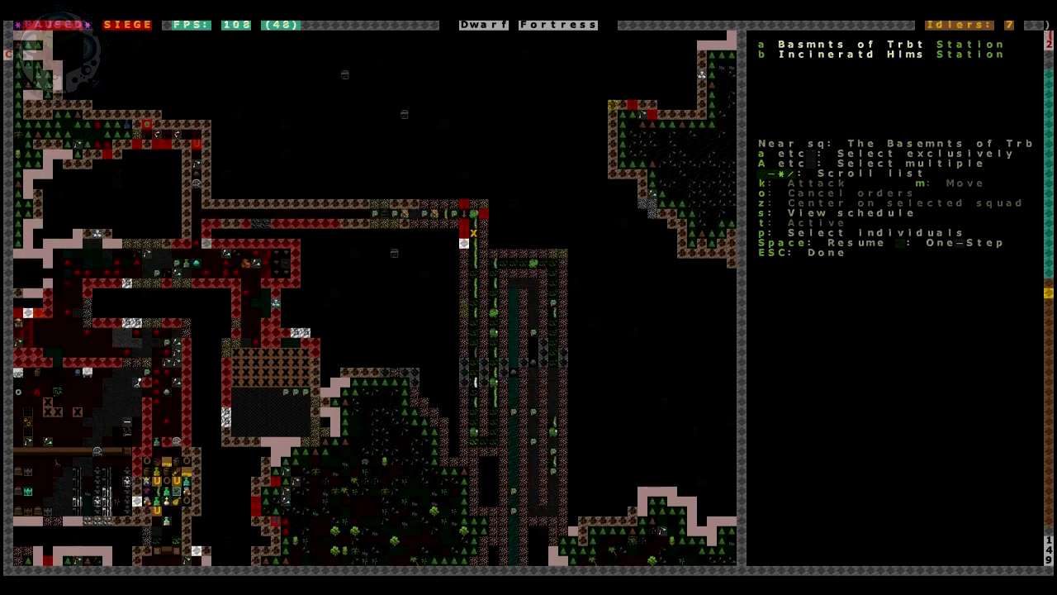
key("a")
key("m")
key("Up")
key("Up")
key("Left")
key("Left")
key("Left")
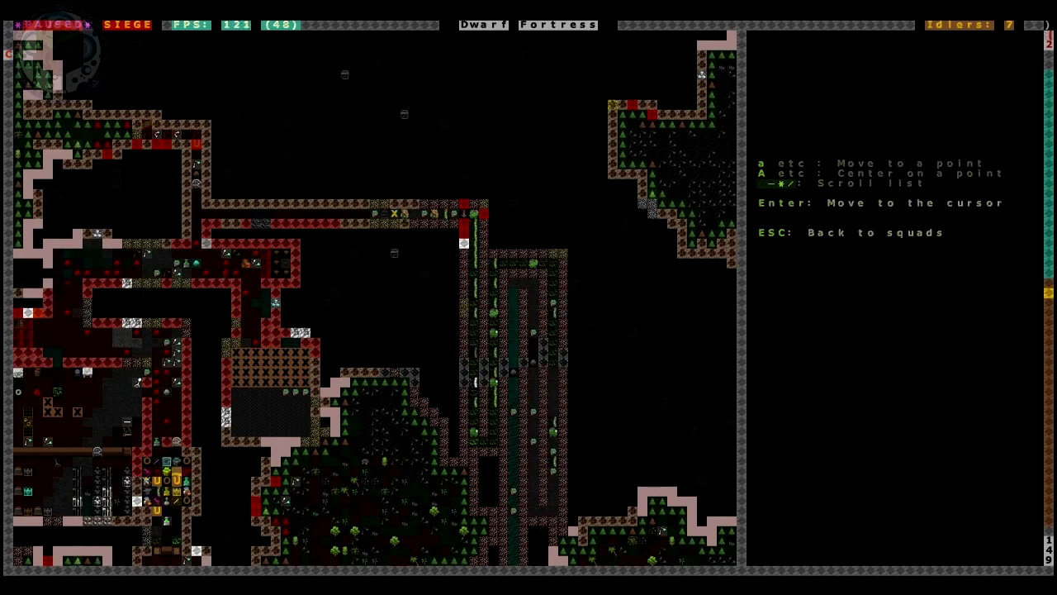
key("Return")
key("space")
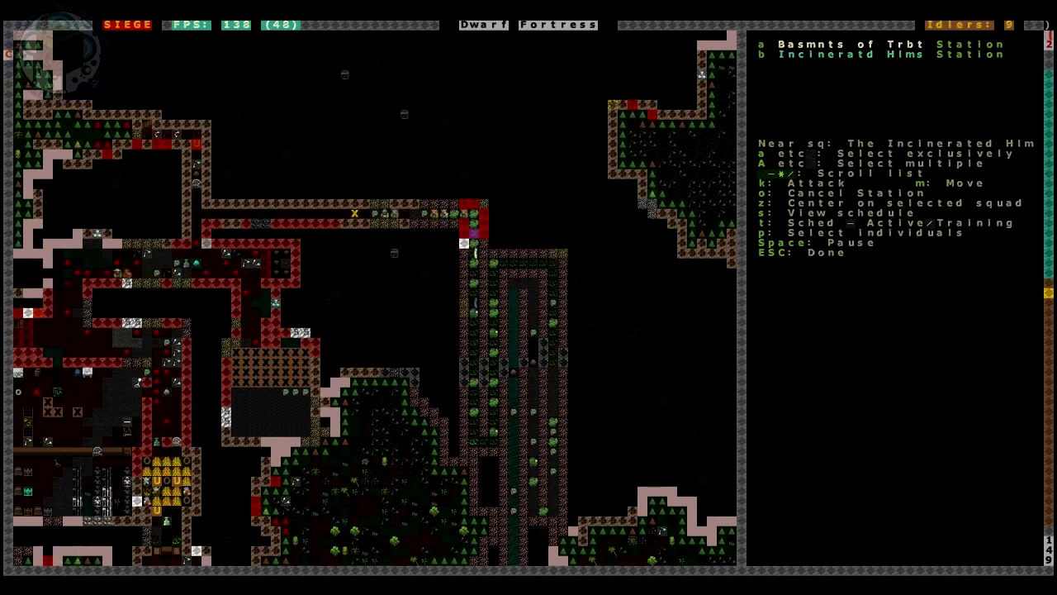
- Check the schedule once more, then cancel a newly started move order
key("s")
key("Escape")
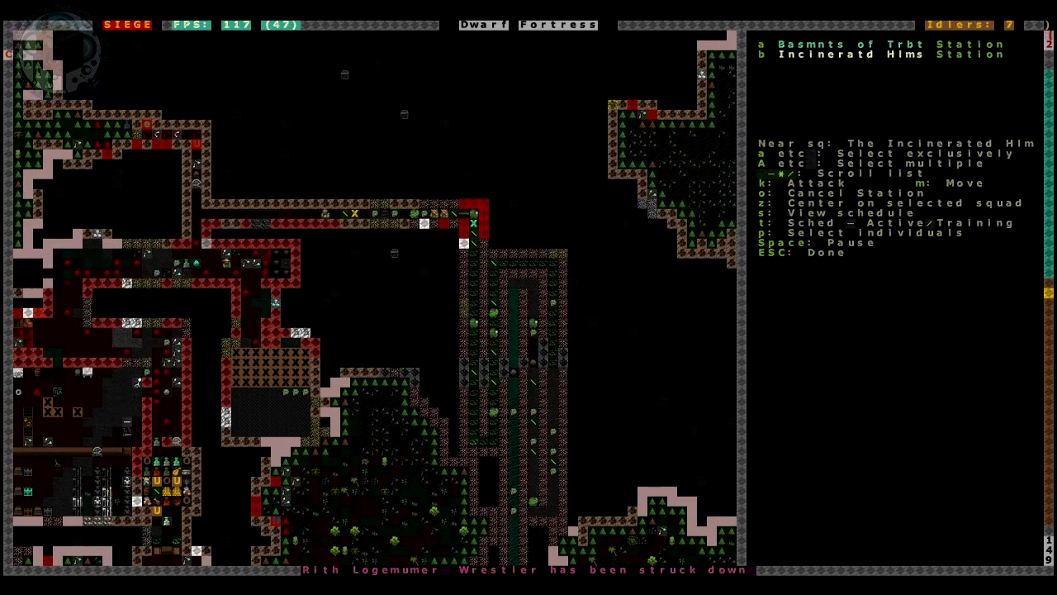
key("m")
key("Escape")
key("Escape")
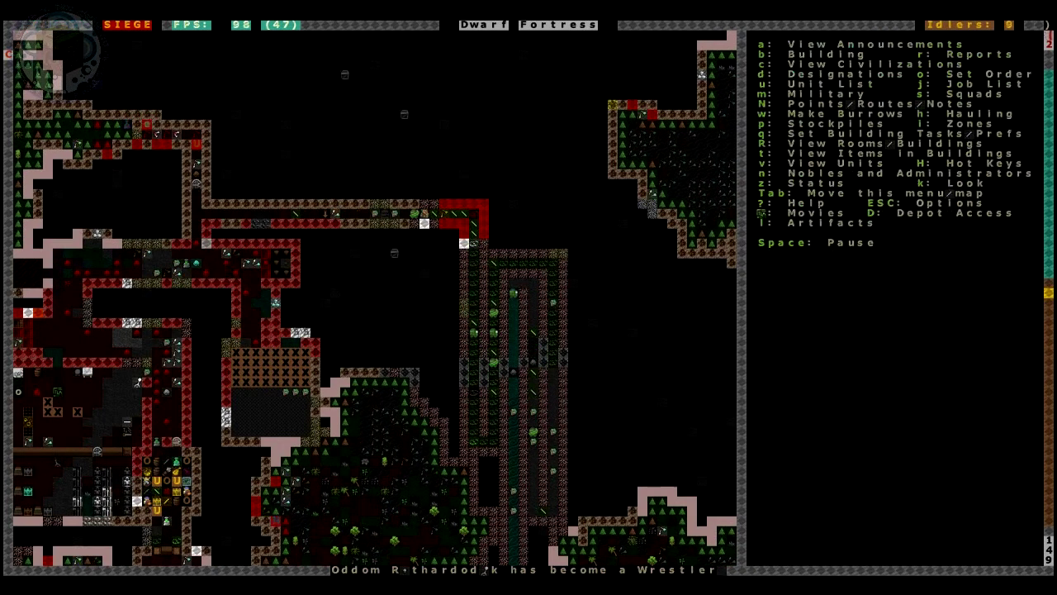
key("m")
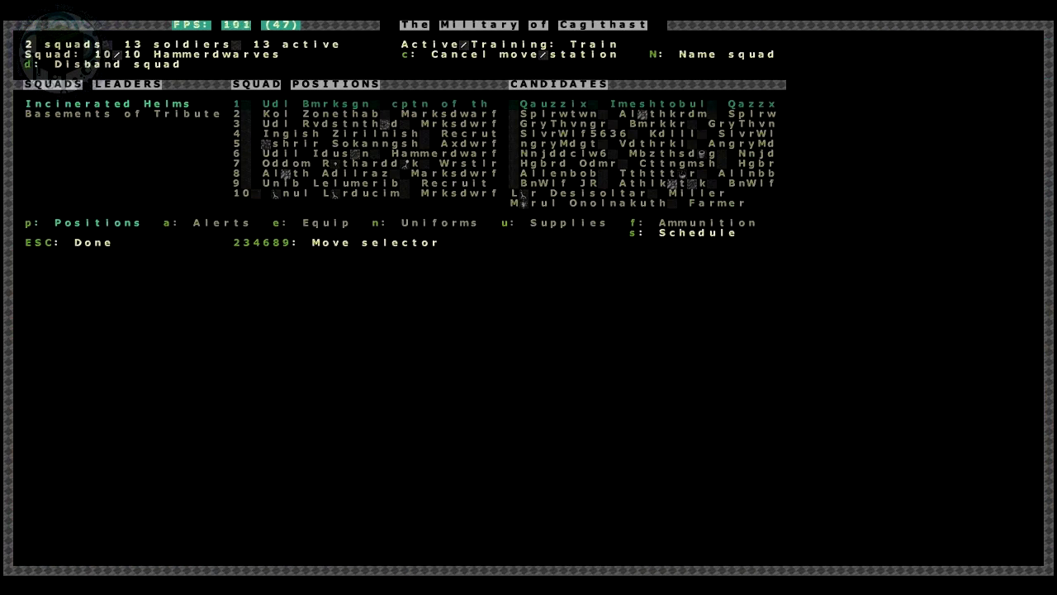
key("Down")
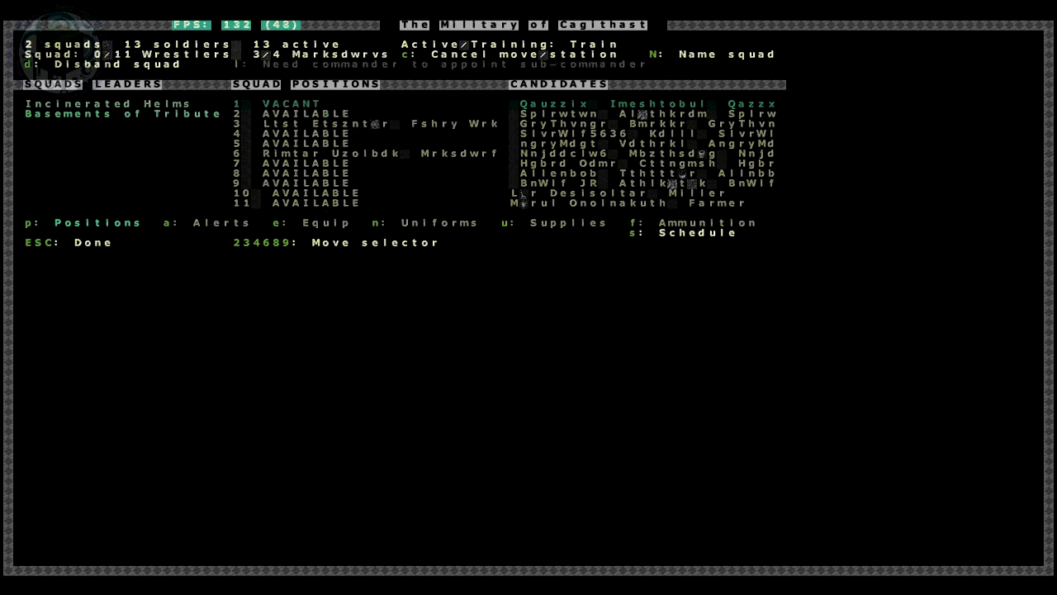
key("Up")
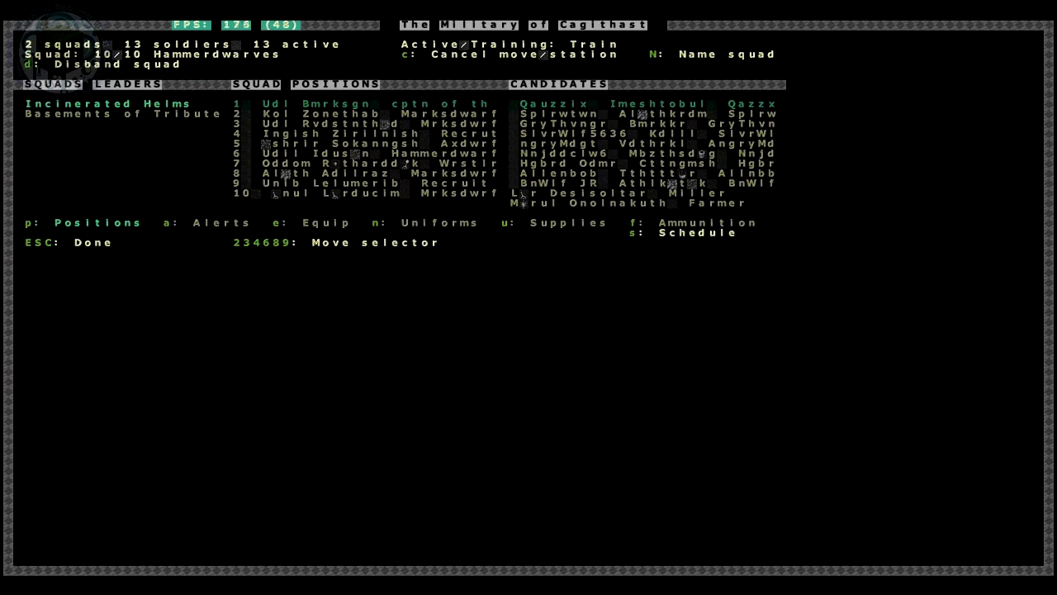
key("e")
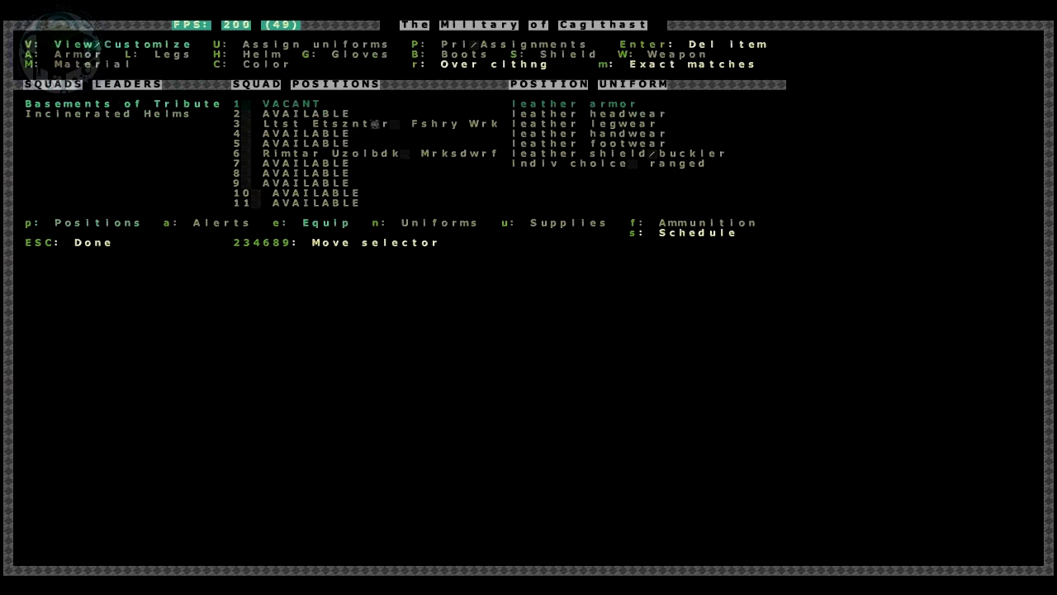
key("Down")
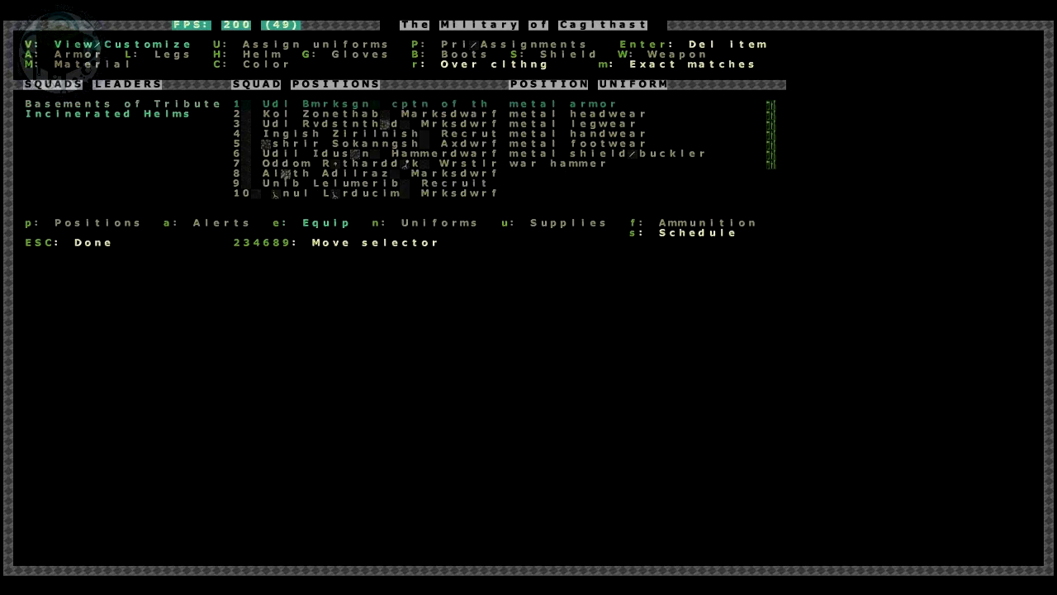
key("Escape")
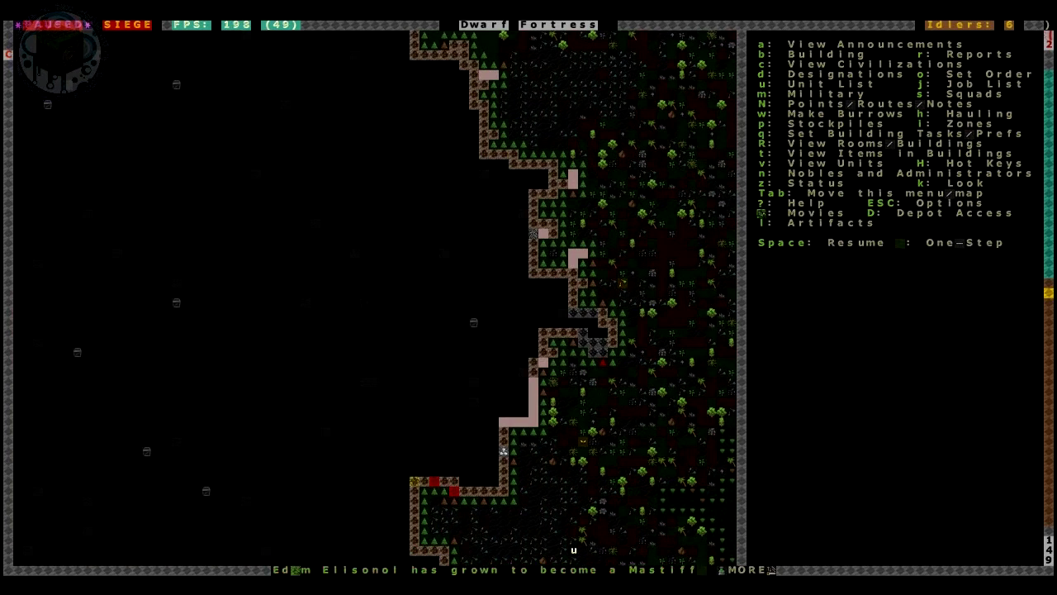
- Page through the pending announcements, dismiss the options menu, and unpause
key("space")
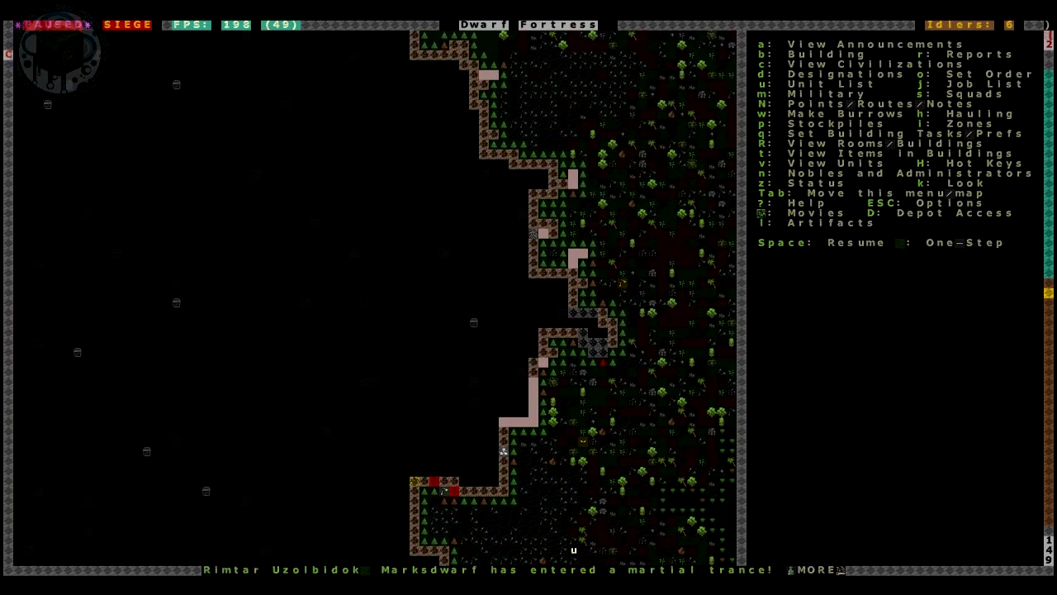
key("space")
key("Escape")
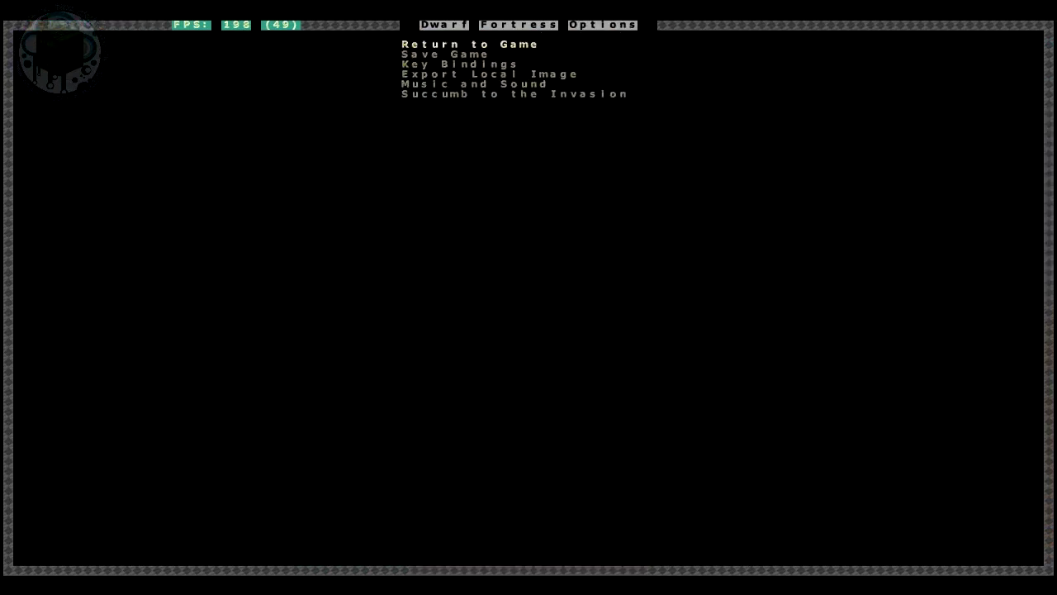
key("Escape")
key("space")
- Recentre the map on the fortress and glance at the military overview
key("F1")
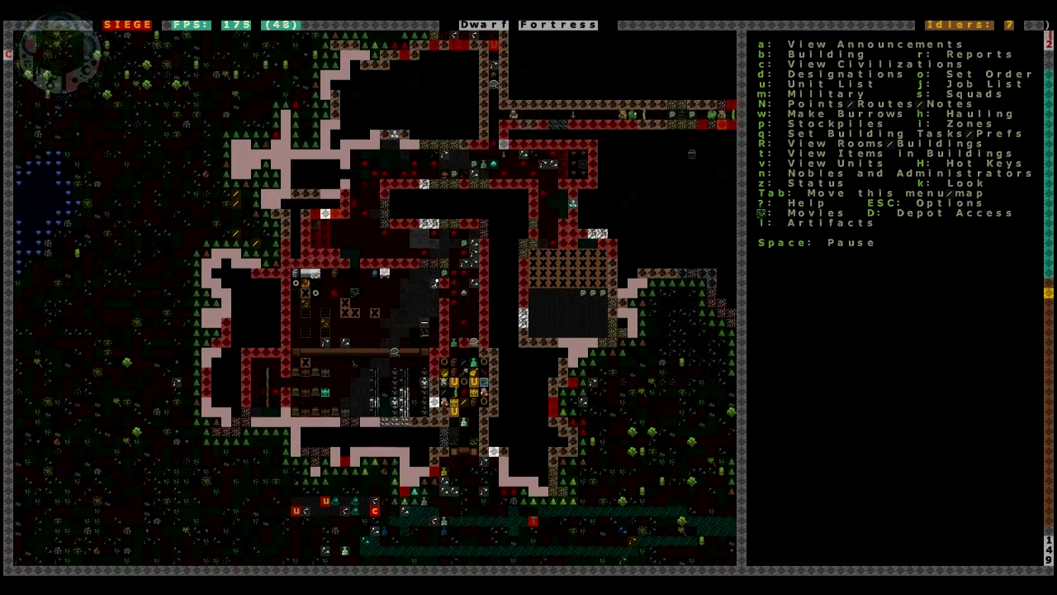
key("shift+Right")
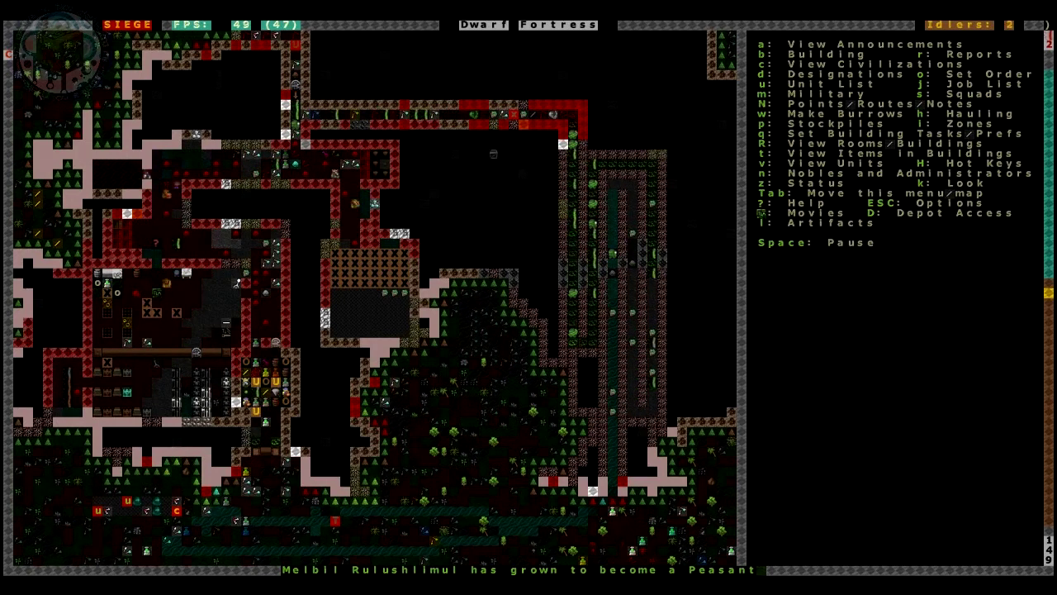
key("m")
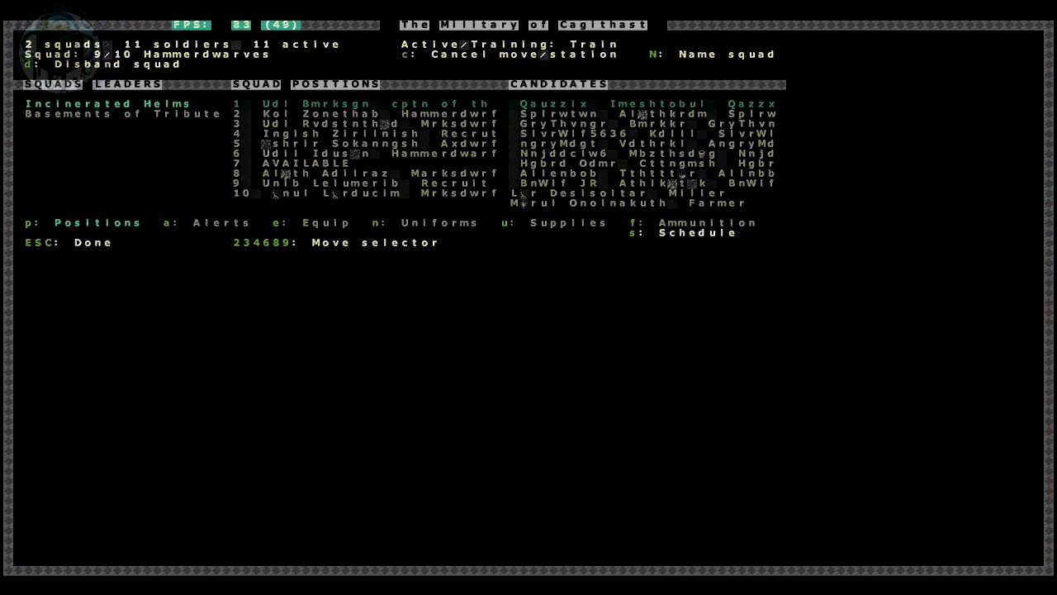
key("Escape")
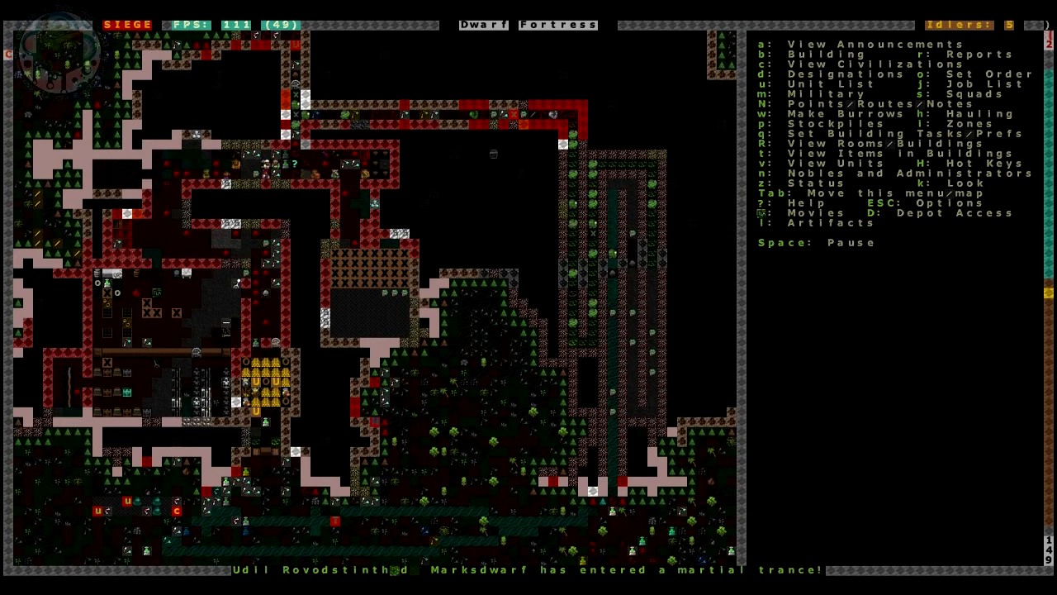
- Move Incinerated Helms' station up-left and one tile further up
key("s")
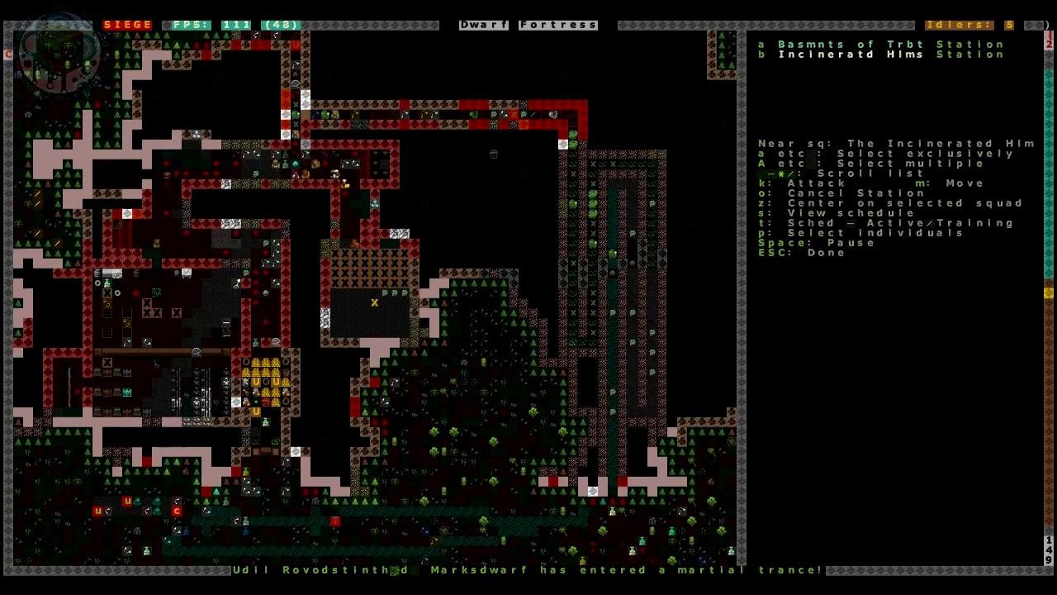
key("m")
key("Home")
key("Home")
key("Home")
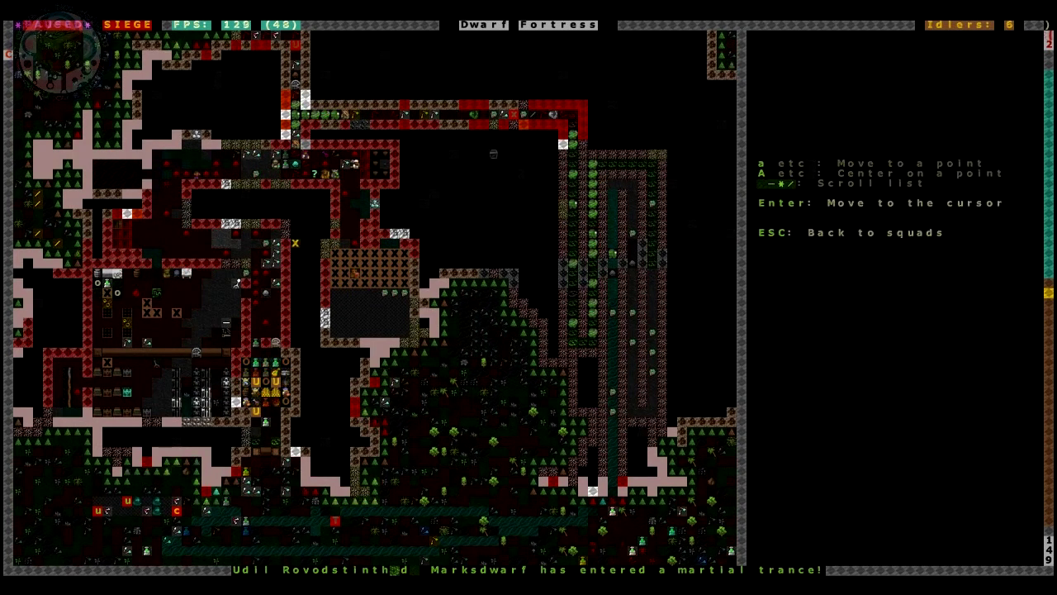
key("Up")
key("Up")
key("Up")
key("Return")
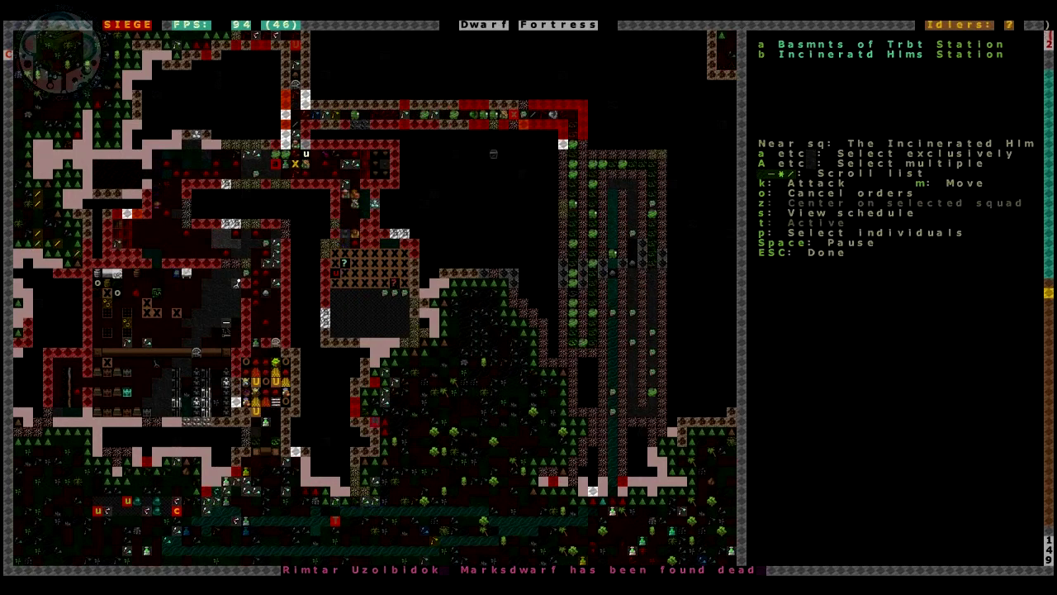
key("Escape")
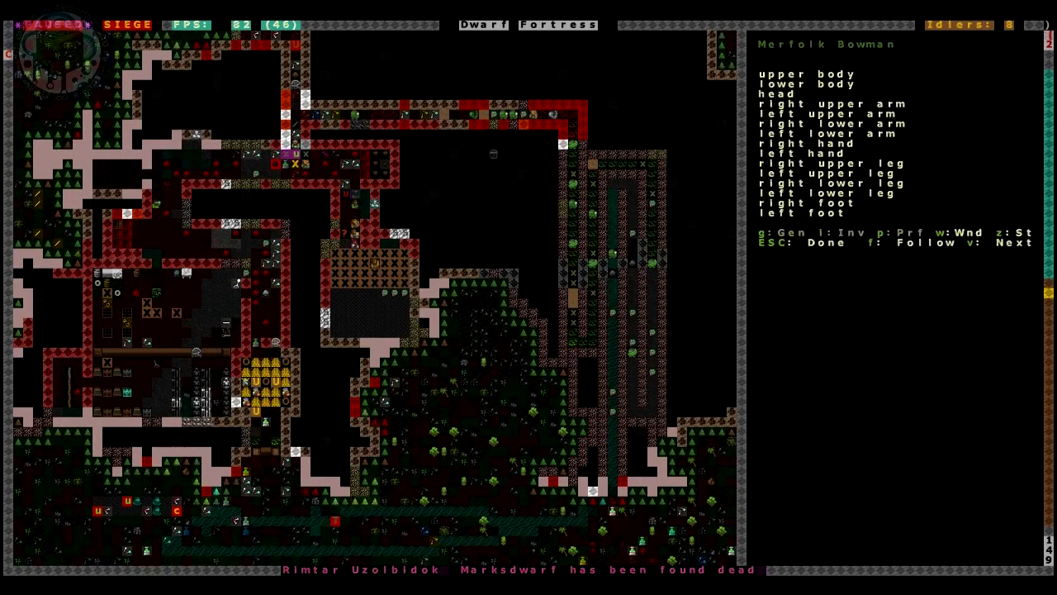
- Look over the marksdwarf, the voidsteel crossbow tile and the merfolk maceman
key("Escape")
key("k")
key("Right")
key("Right")
key("Right")
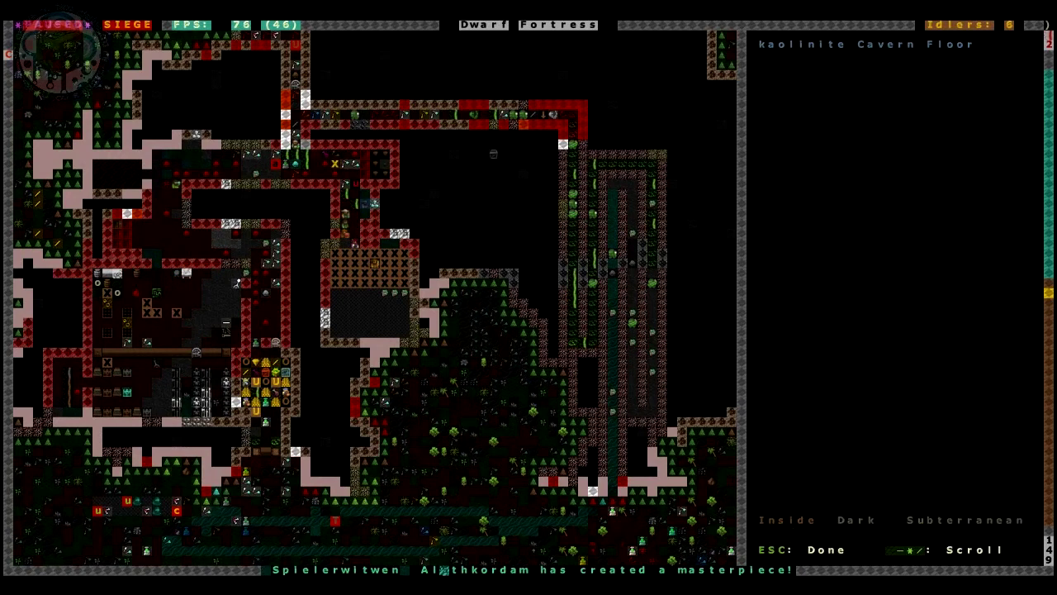
key("Up")
key("Up")
key("Right")
key("Right")
key("Up")
key("Up")
key("Right")
key("Right")
key("shift+Right")
key("Up")
key("Right")
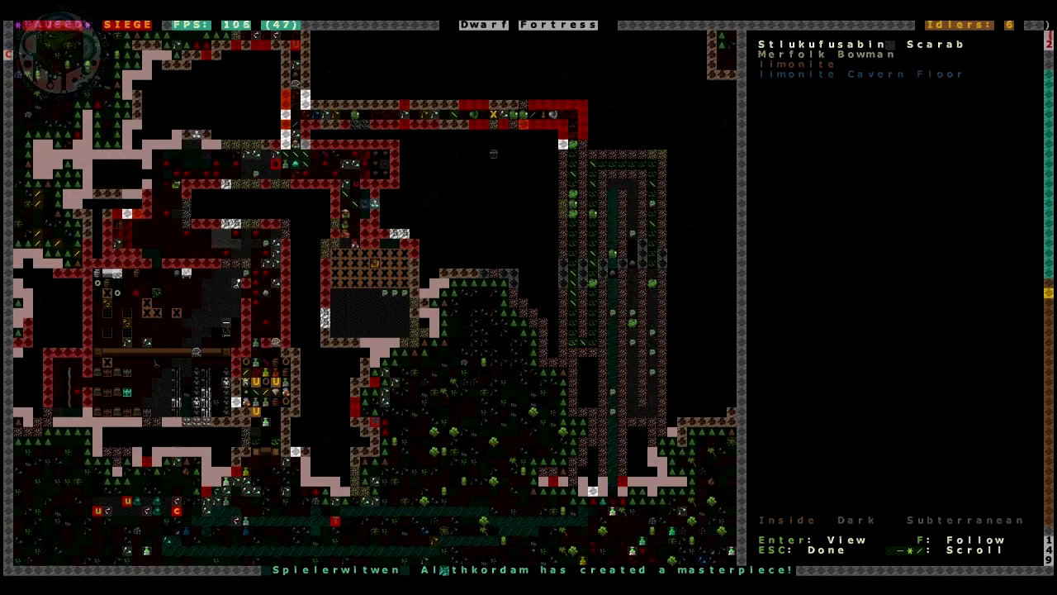
key("Right")
key("Right")
key("Right")
key("Right")
key("Right")
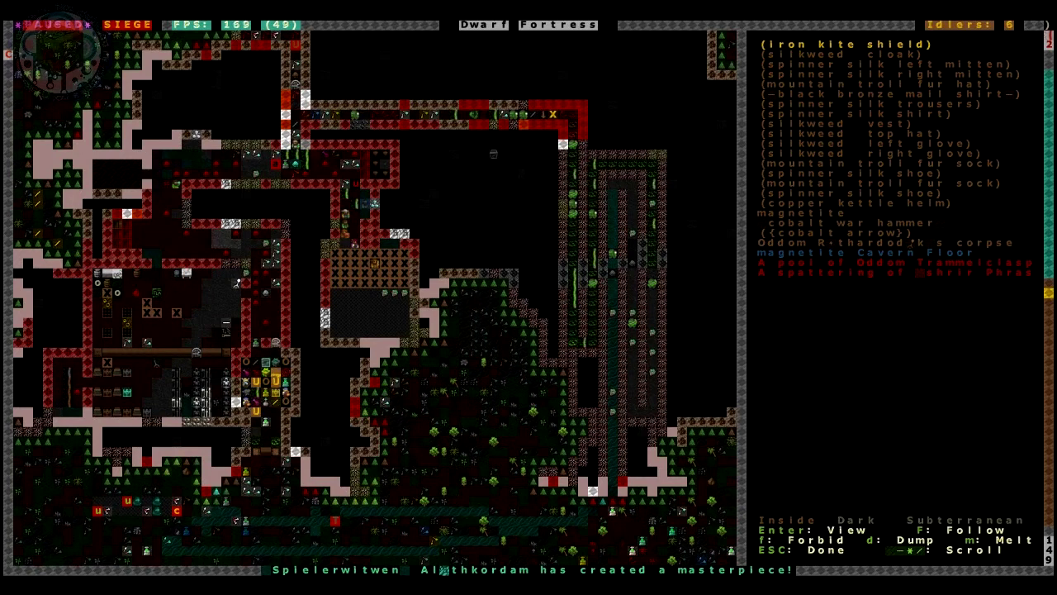
key("Left")
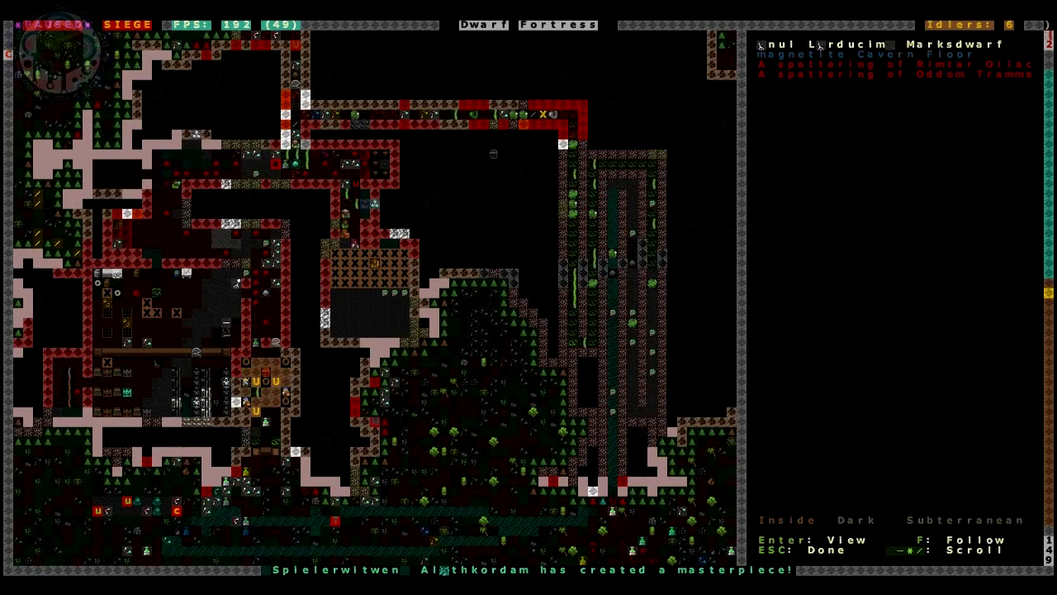
key("Right")
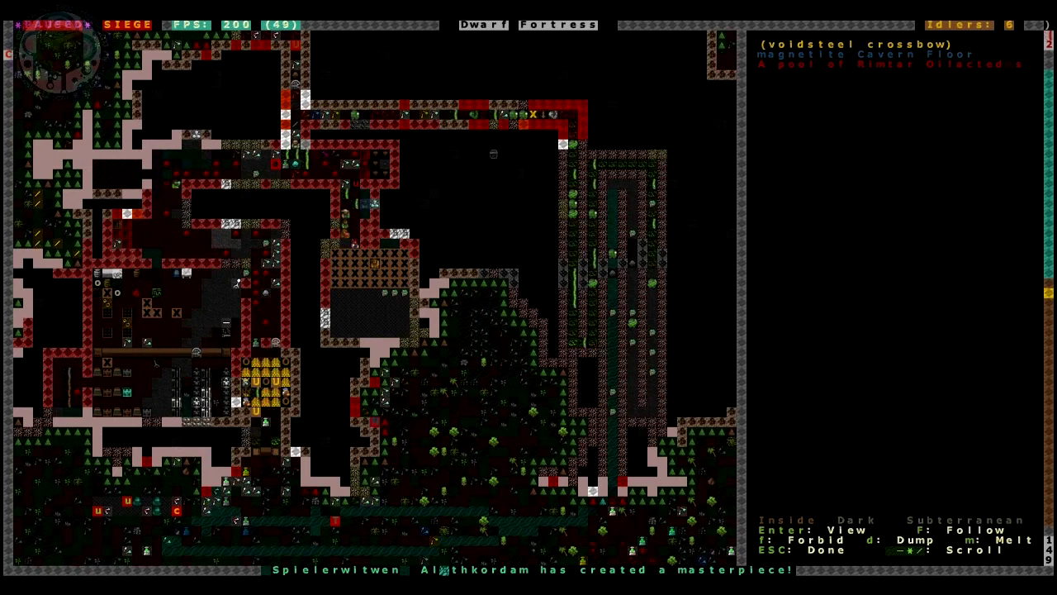
key("Left")
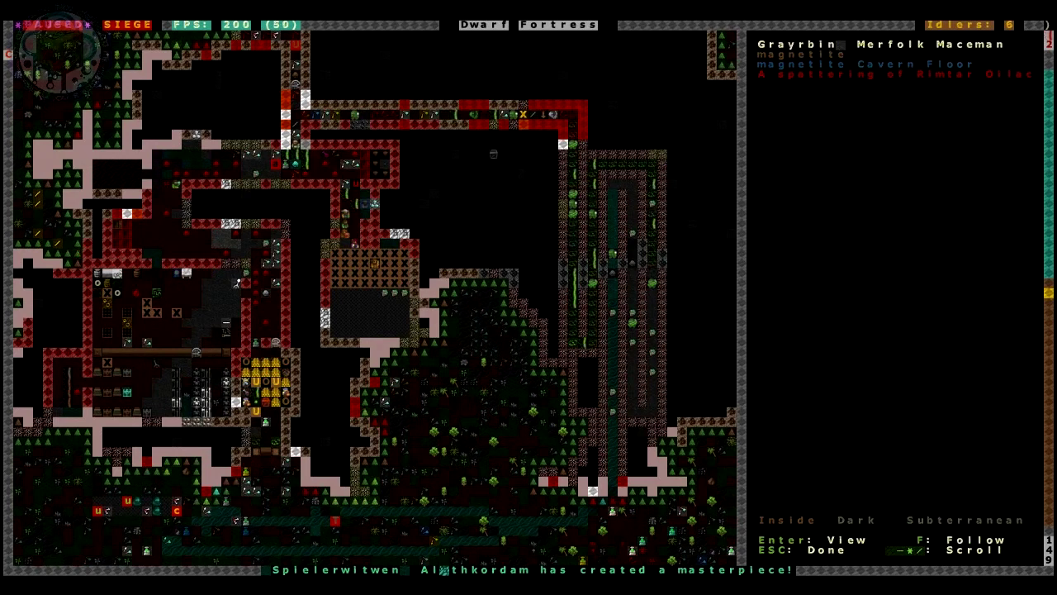
key("Escape")
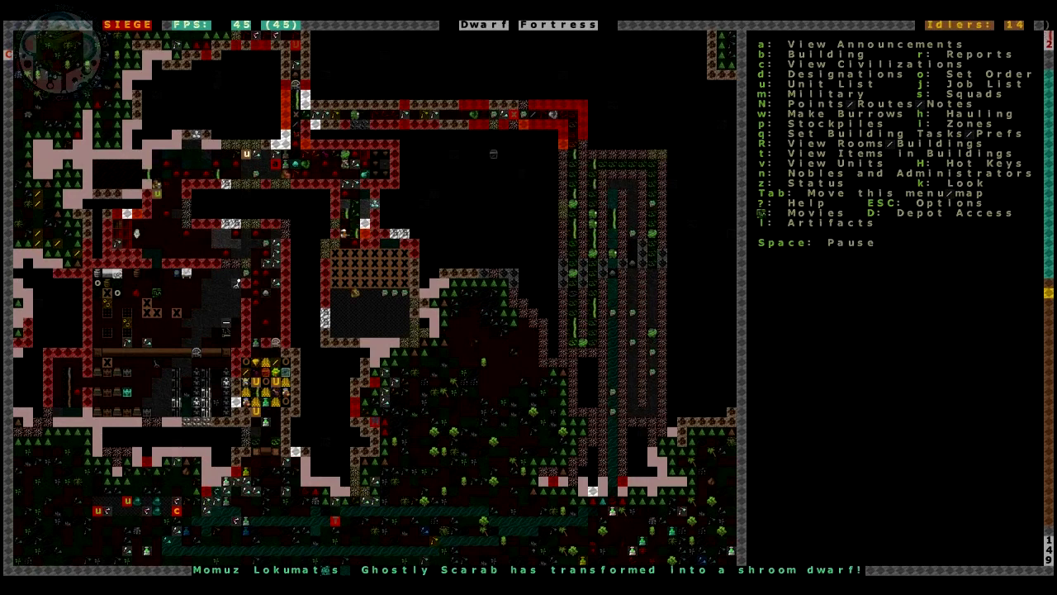
- Check fortress status, then examine the dwarf corpse in the corridor item pile
key("z")
key("Escape")
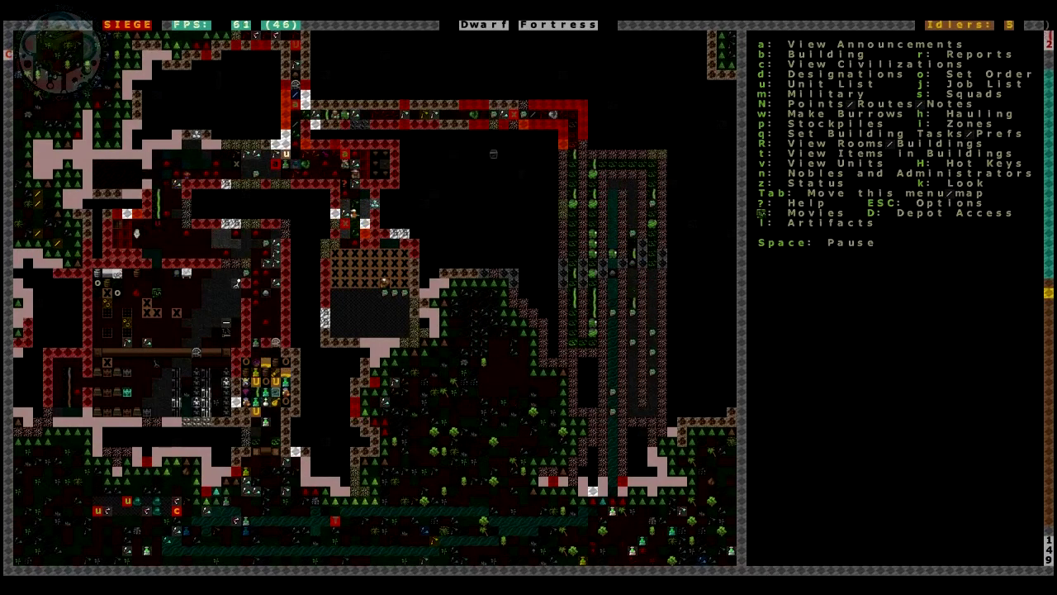
key("k")
key("Left")
key("Left")
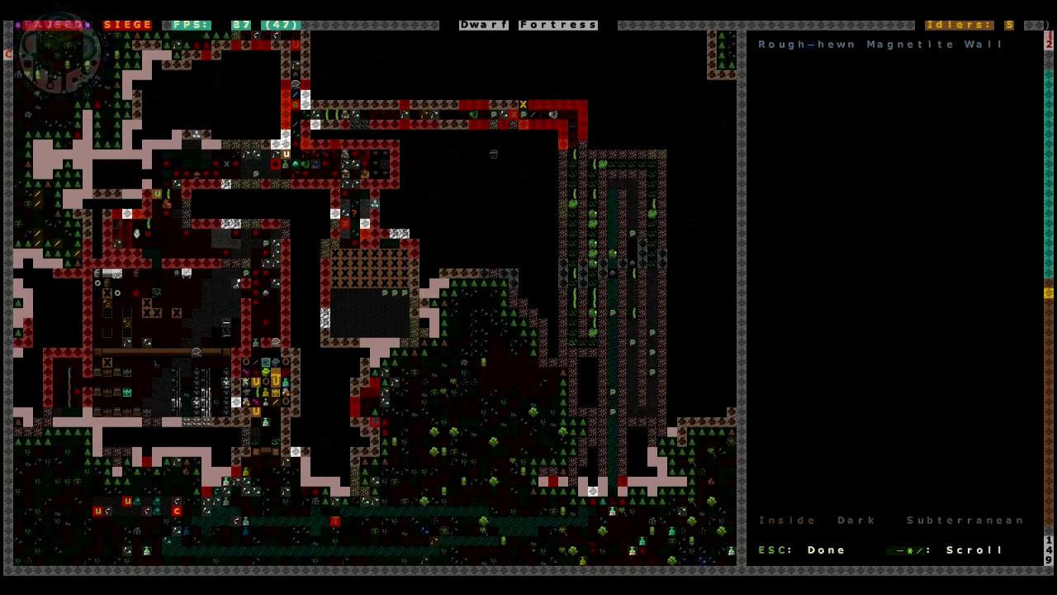
key("Left")
key("Left")
key("Left")
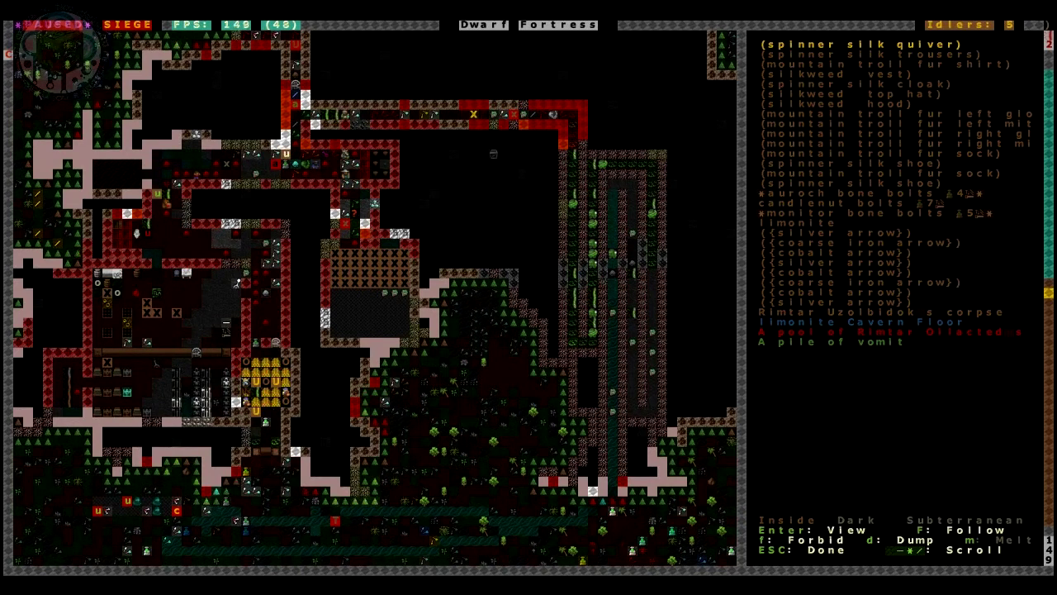
key("plus")
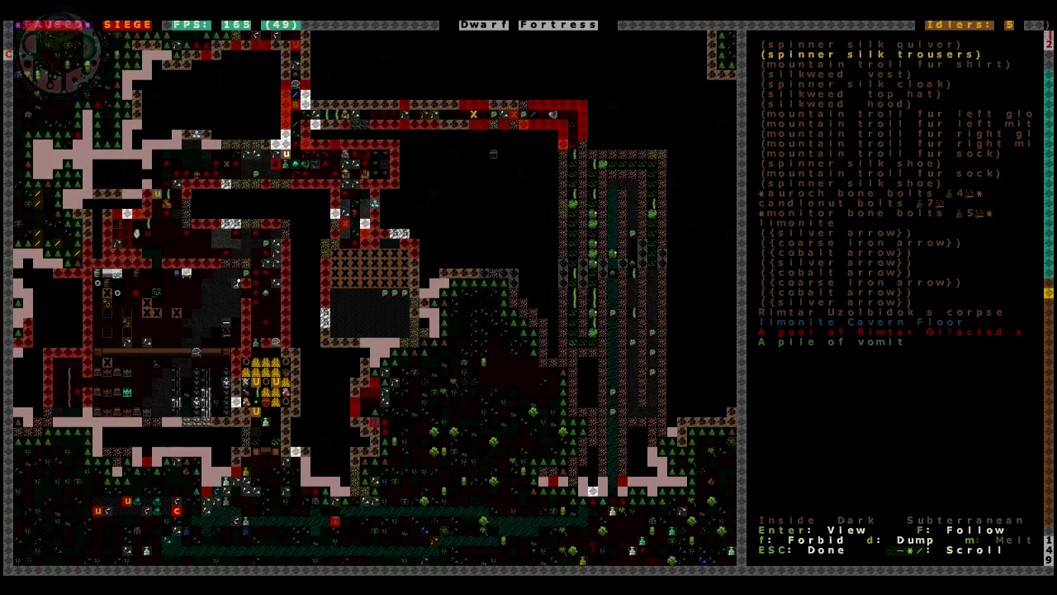
key("plus")
key("plus")
key("plus")
key("plus")
key("plus")
key("plus")
key("plus")
key("plus")
key("plus")
key("plus")
key("plus")
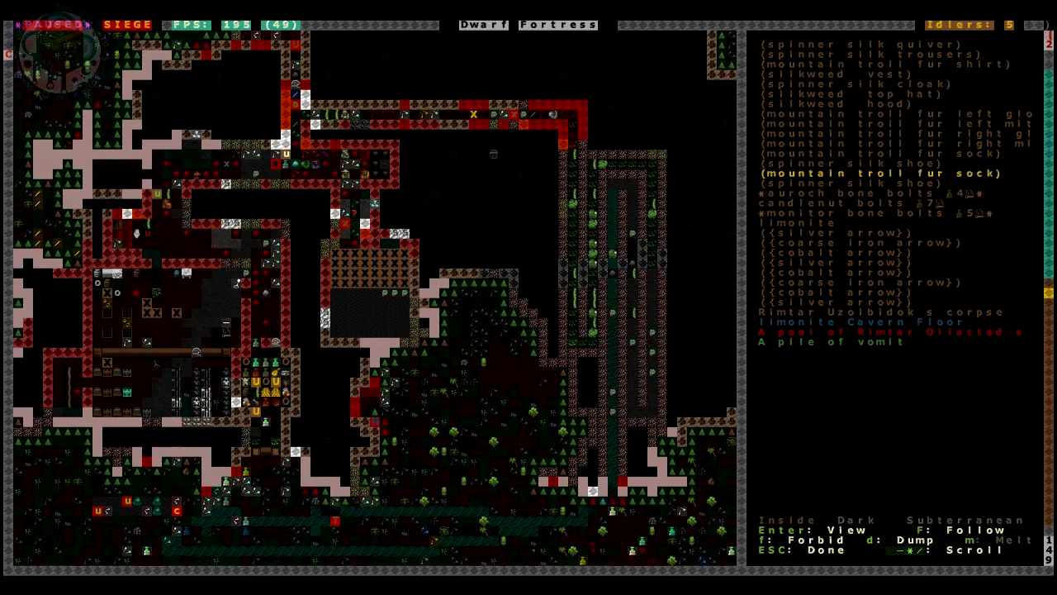
key("plus")
key("plus")
key("plus")
key("plus")
key("plus")
key("plus")
key("plus")
key("plus")
key("plus")
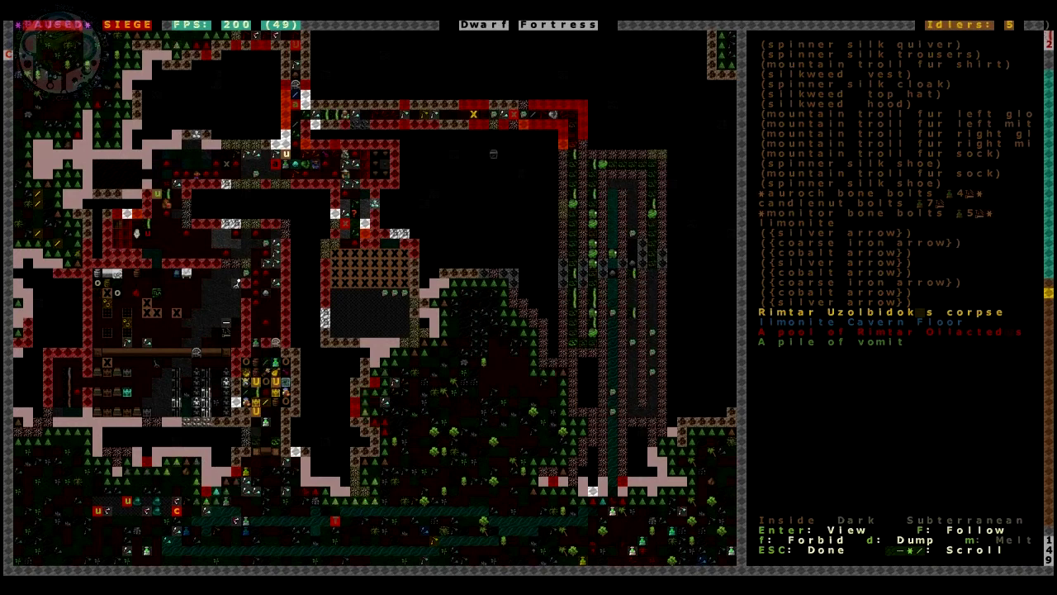
key("Return")
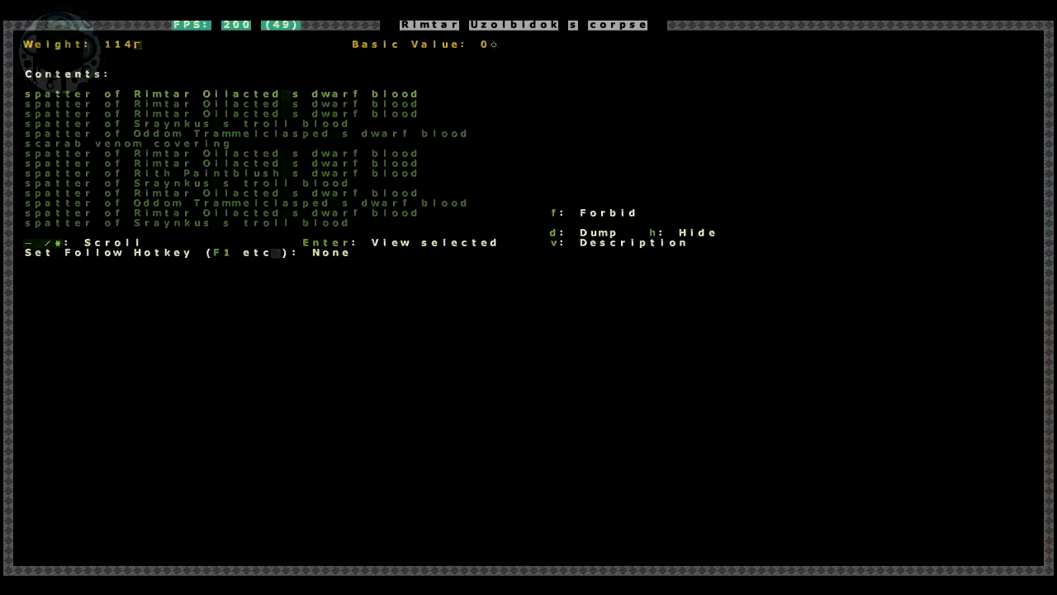
key("Escape")
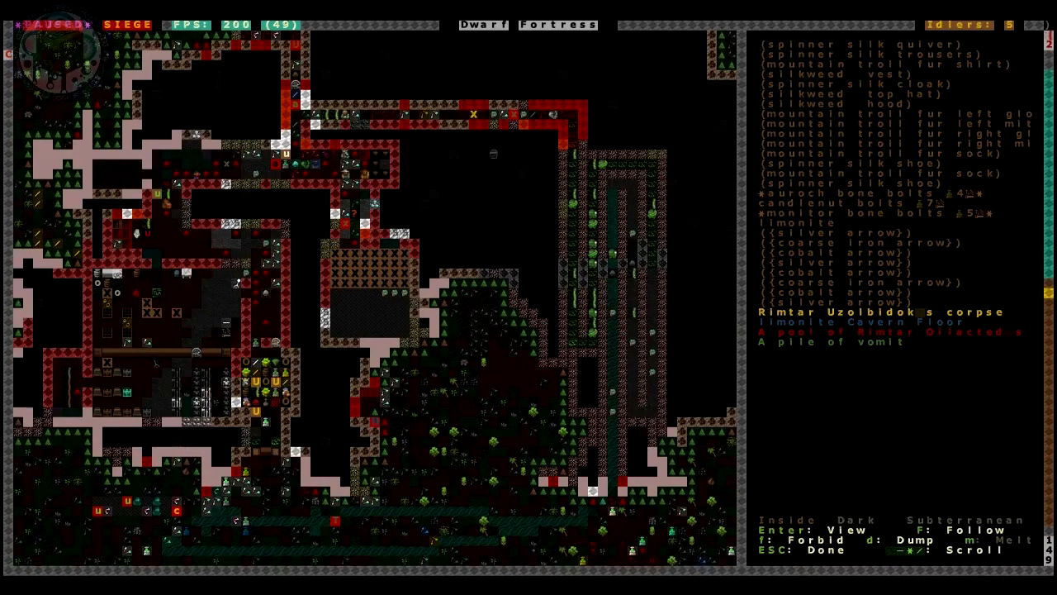
key("Escape")
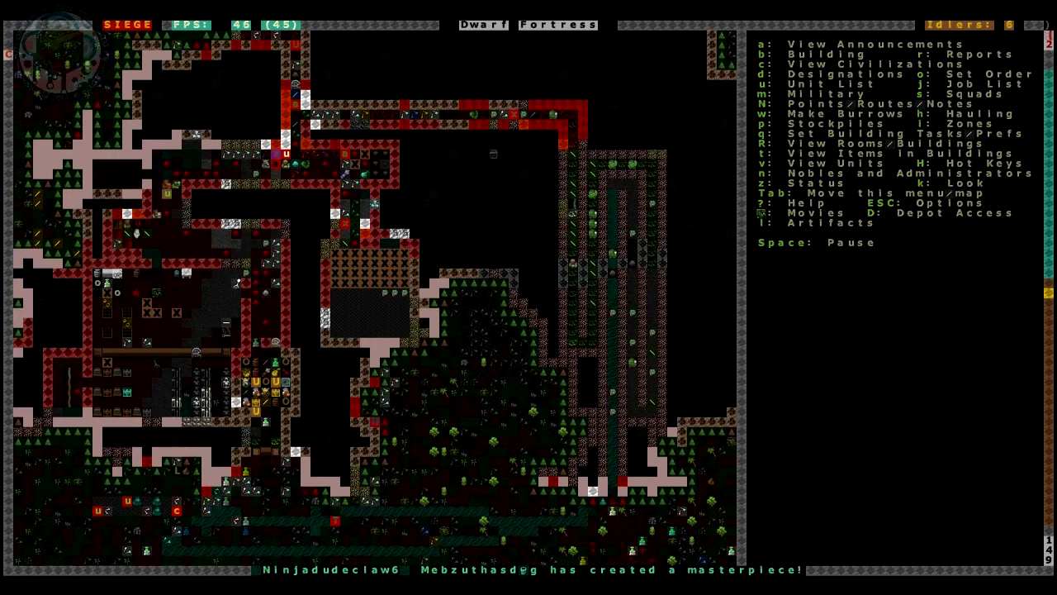
key("v")
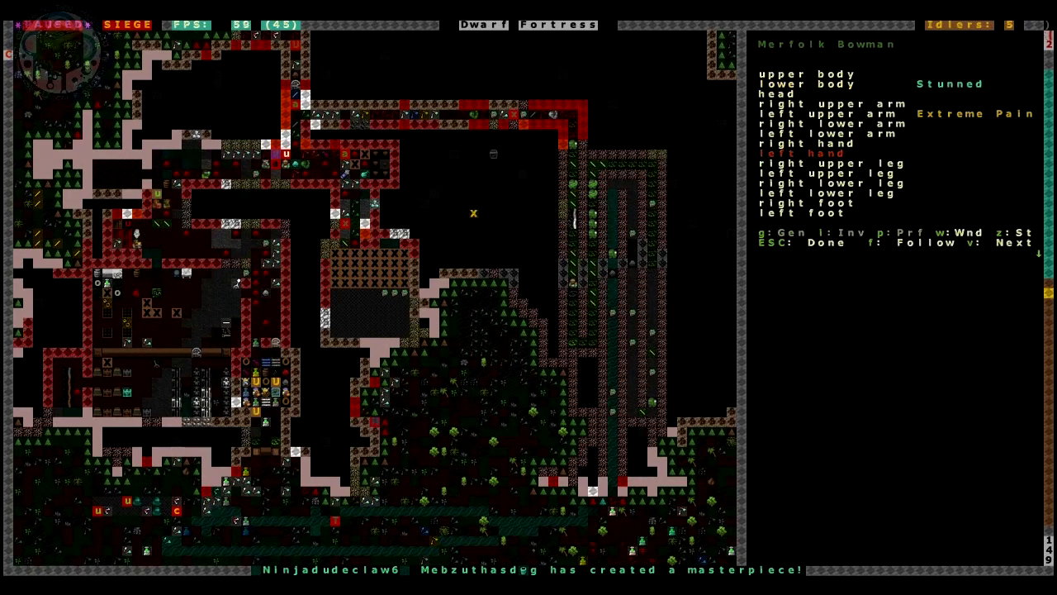
key("Down")
key("Down")
key("v")
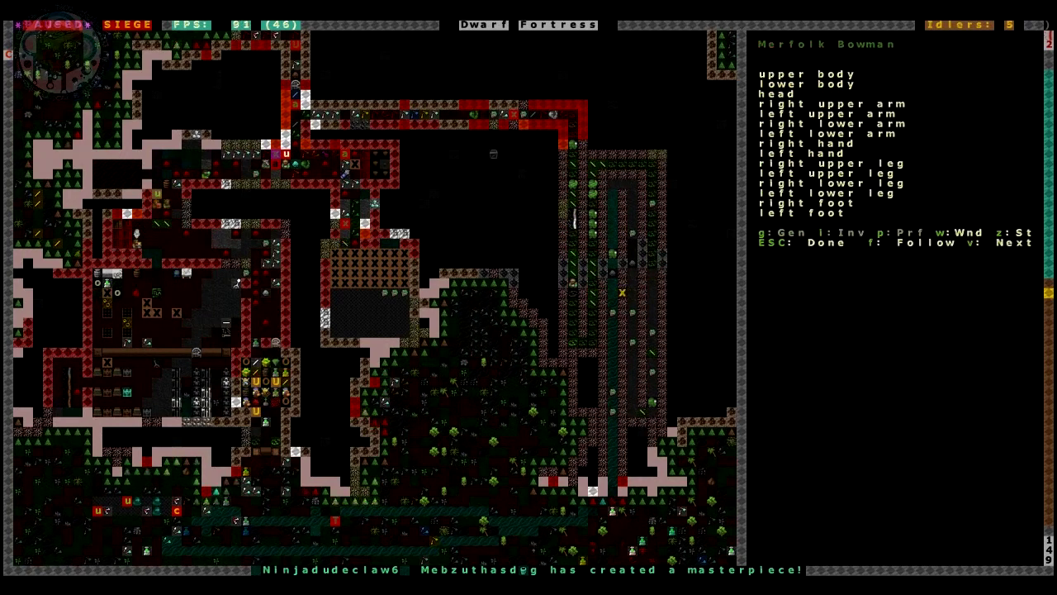
key("Left")
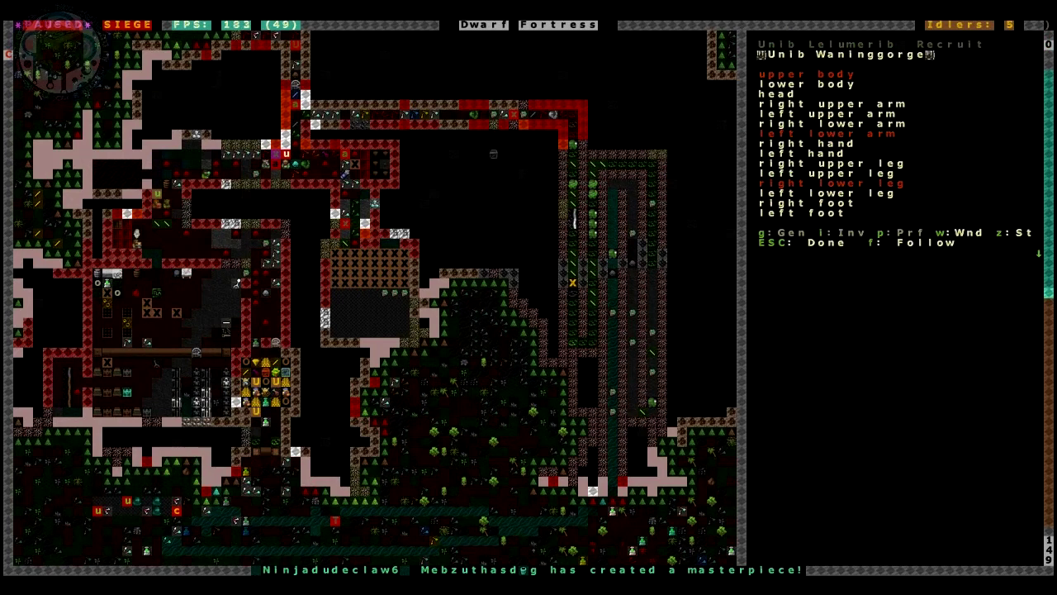
key("i")
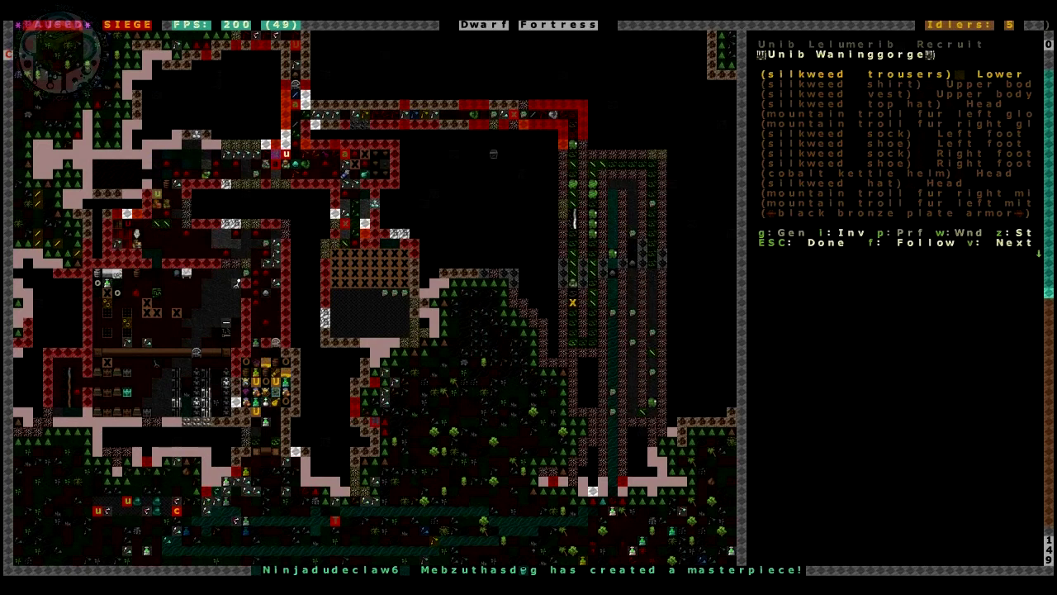
key("Down")
key("Down")
key("Down")
key("Down")
key("Down")
key("Down")
key("Down")
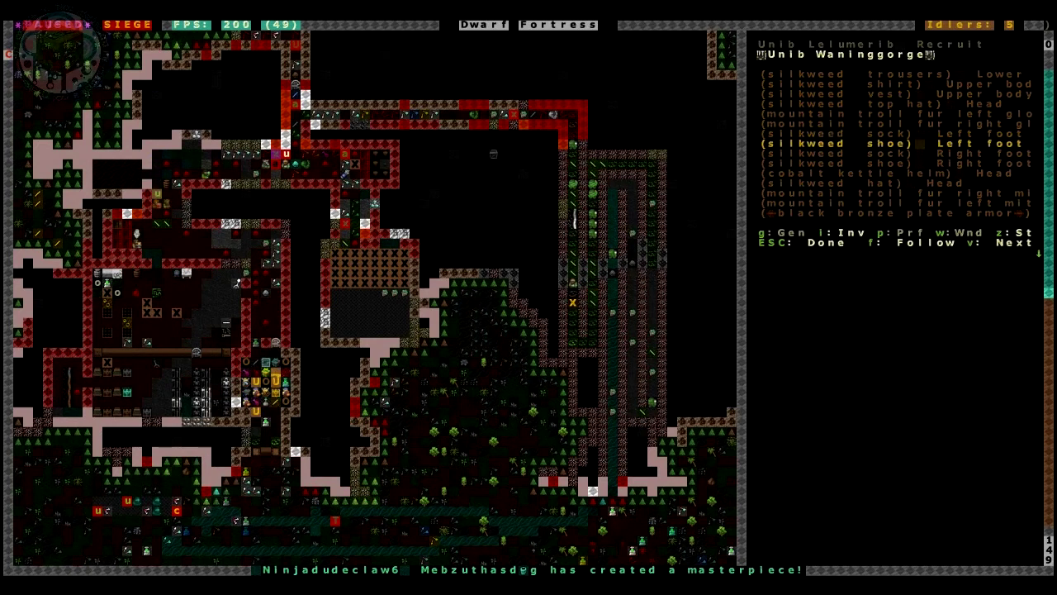
key("Down")
key("Down")
key("Down")
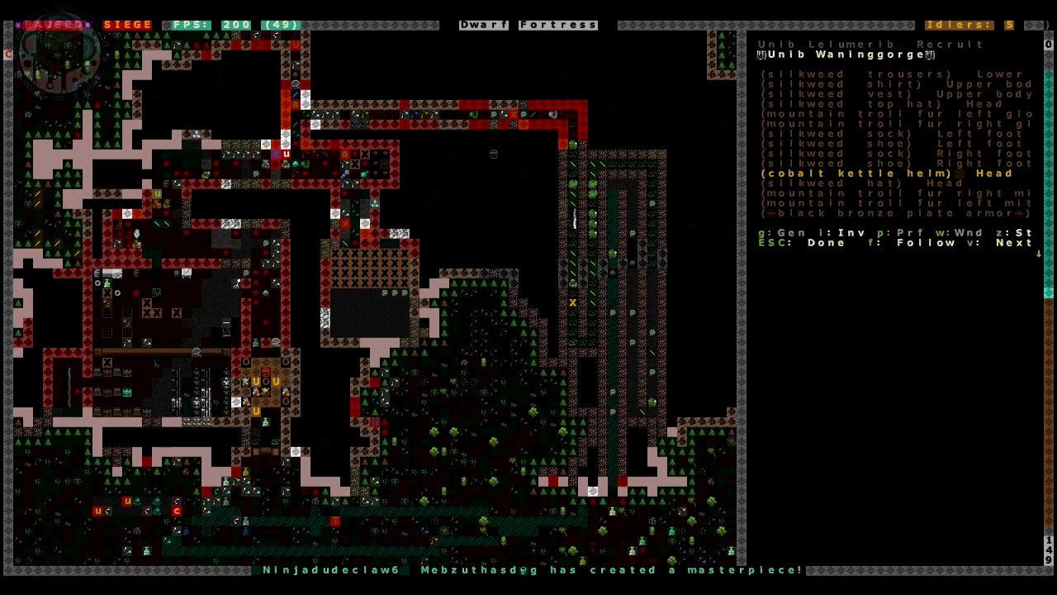
key("Down")
key("Down")
key("Down")
key("Down")
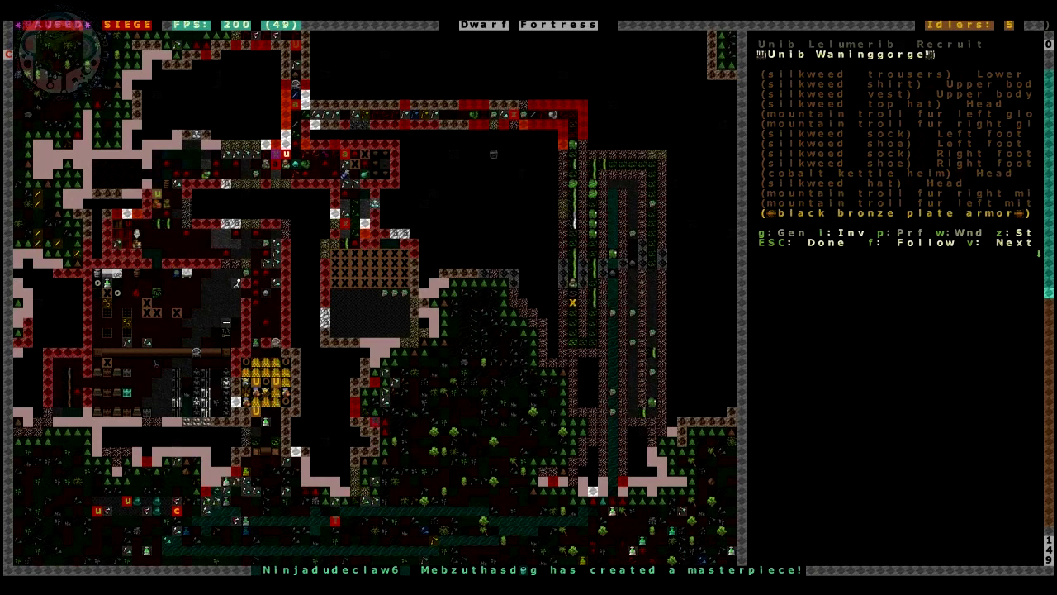
key("Down")
key("Down")
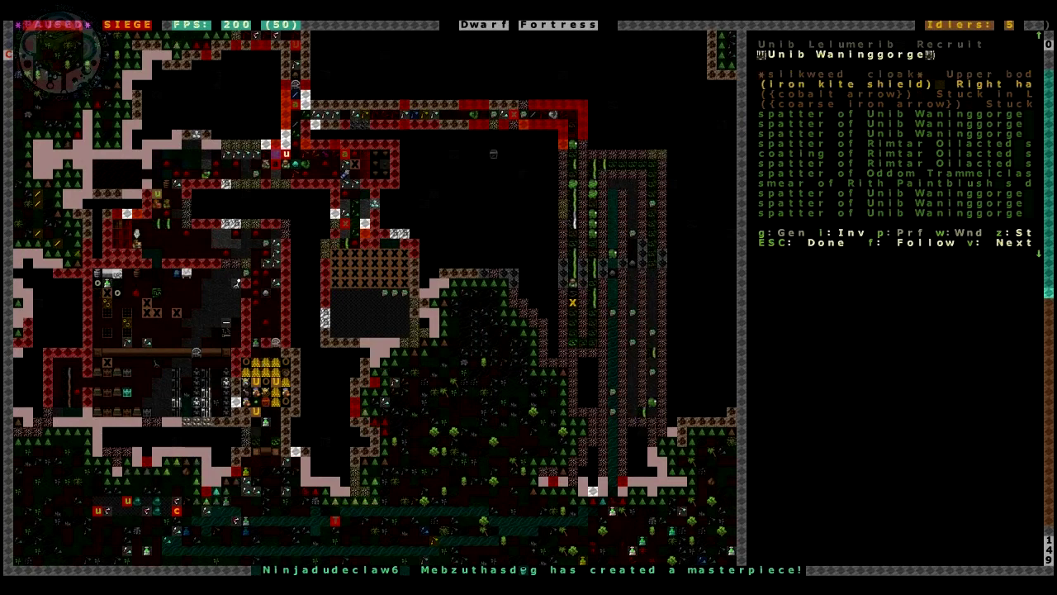
key("Down")
key("Escape")
key("space")
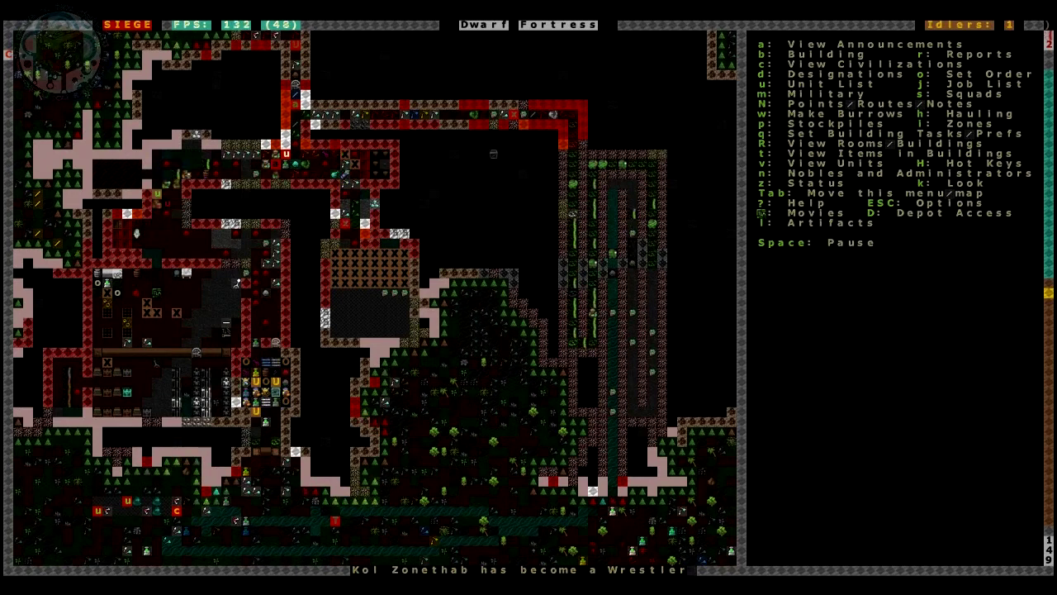
key("v")
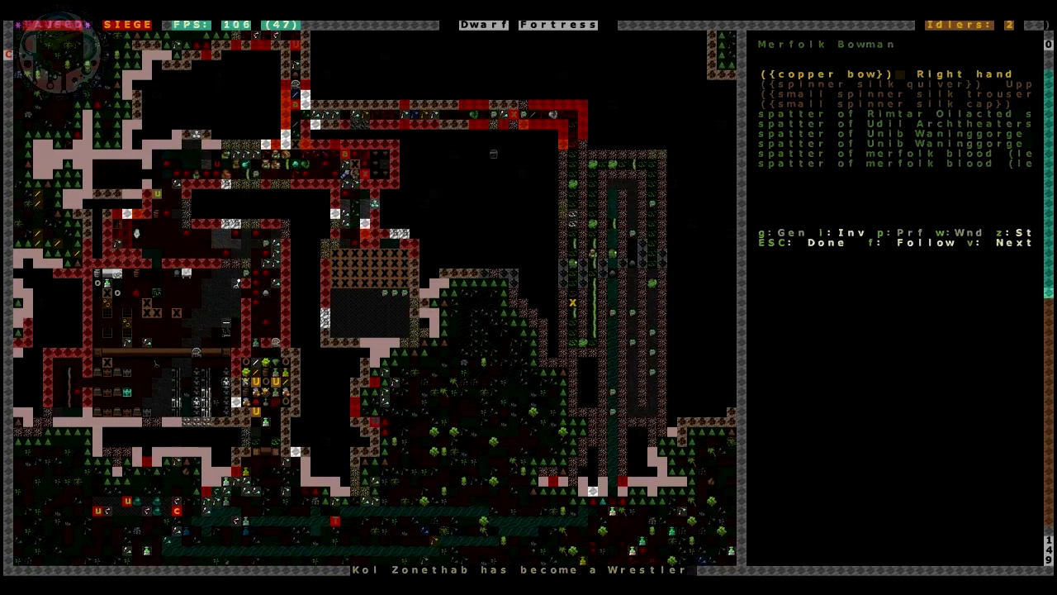
key("v")
key("v")
key("v")
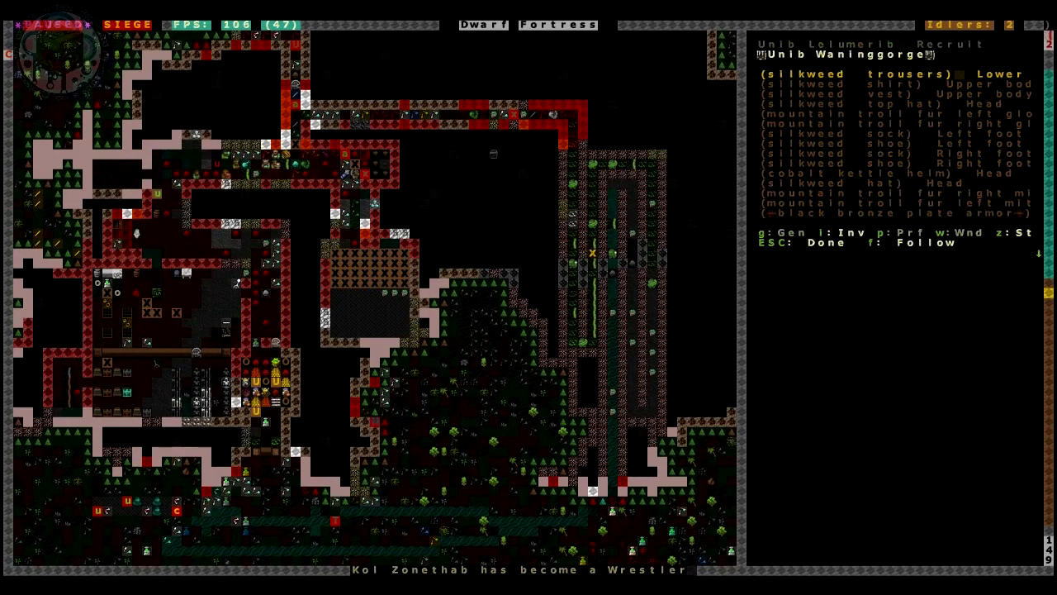
key("p")
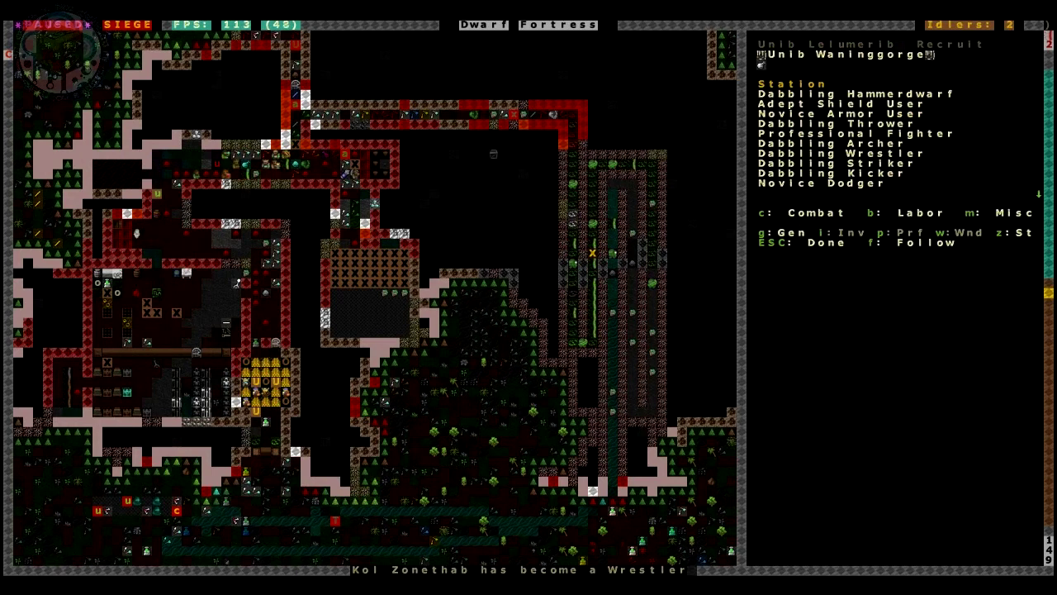
key("Escape")
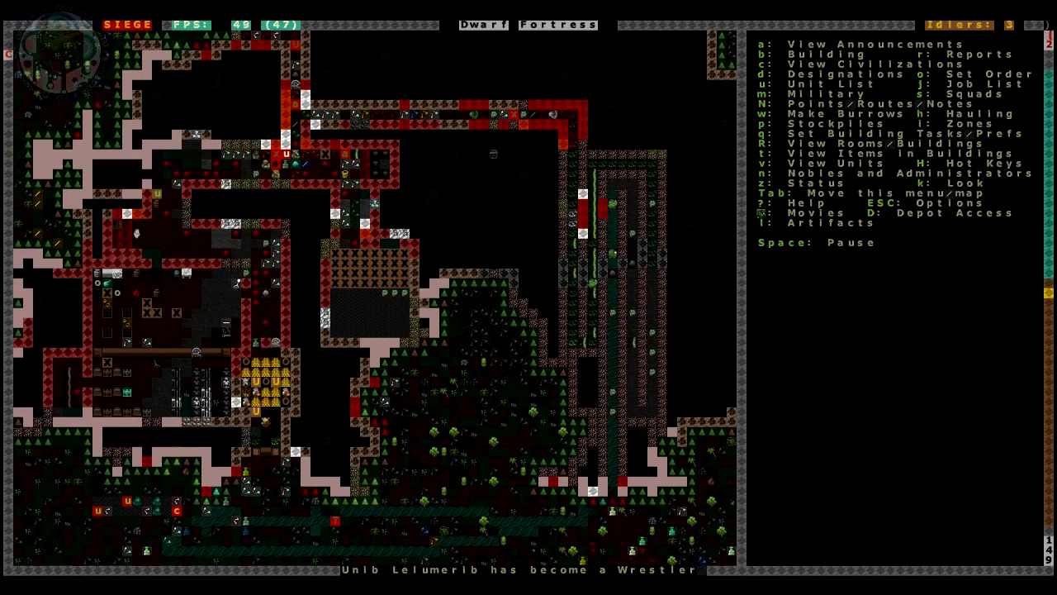
- Station the squads at a point left and up along the upper corridor
key("s")
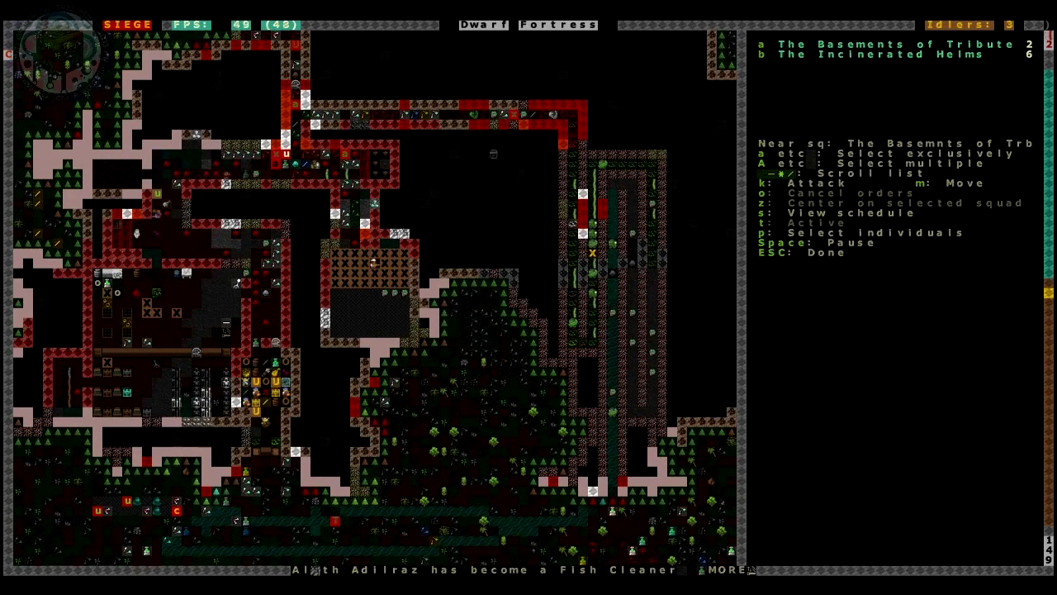
key("m")
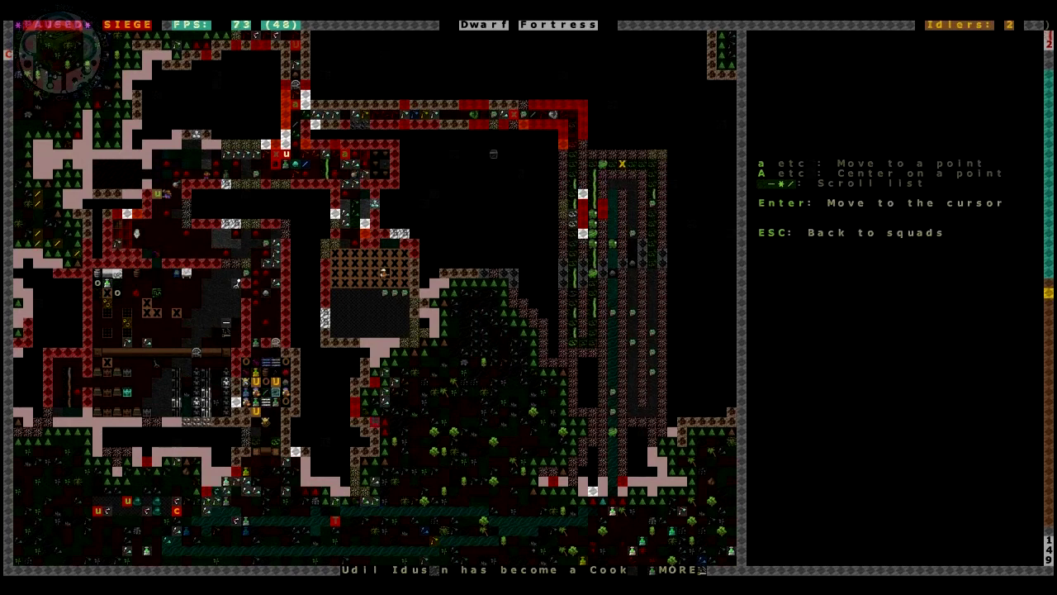
key("Left")
key("Left")
key("Left")
key("Up")
key("Up")
key("Left")
key("Left")
key("Left")
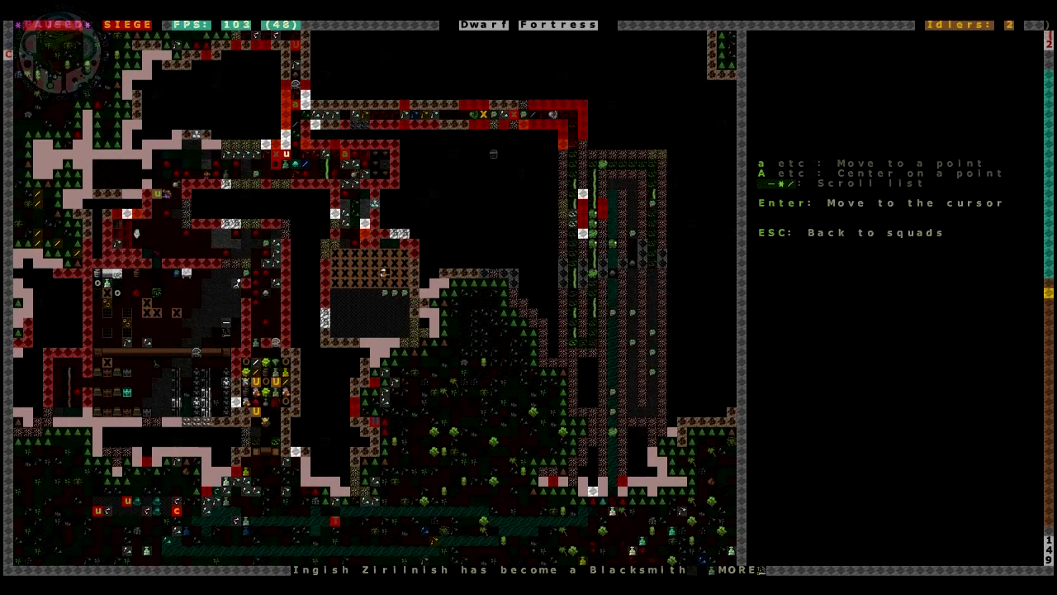
key("Return")
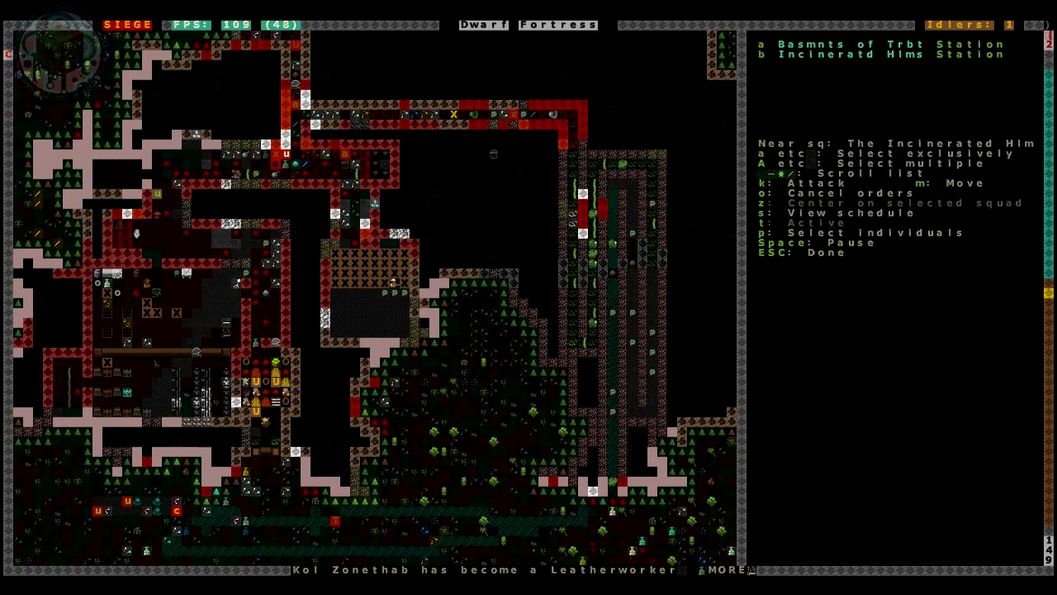
key("Escape")
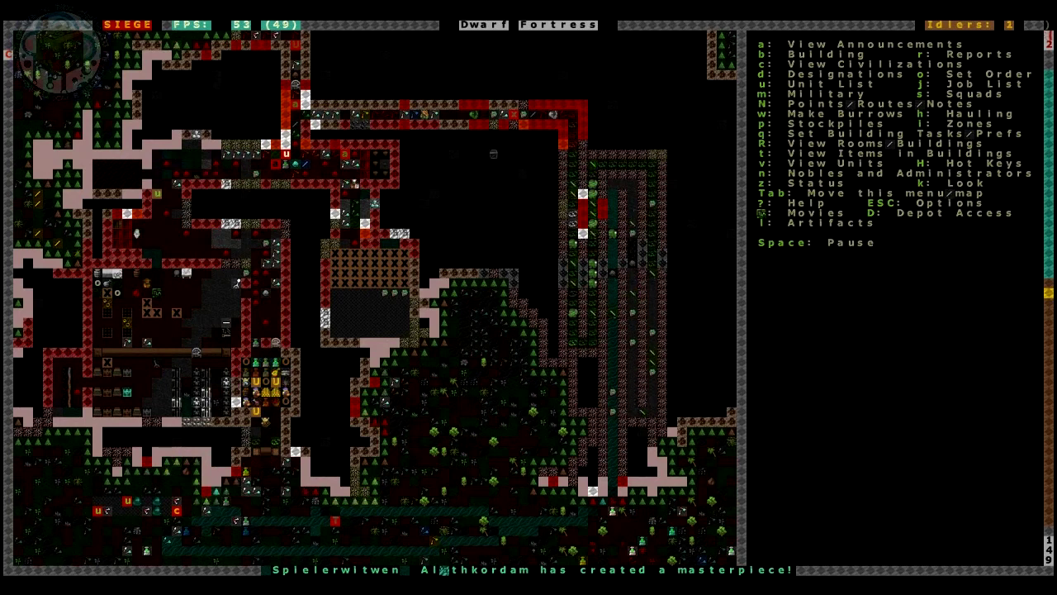
- Inspect the forbidden door and its neighbouring door
key("q")
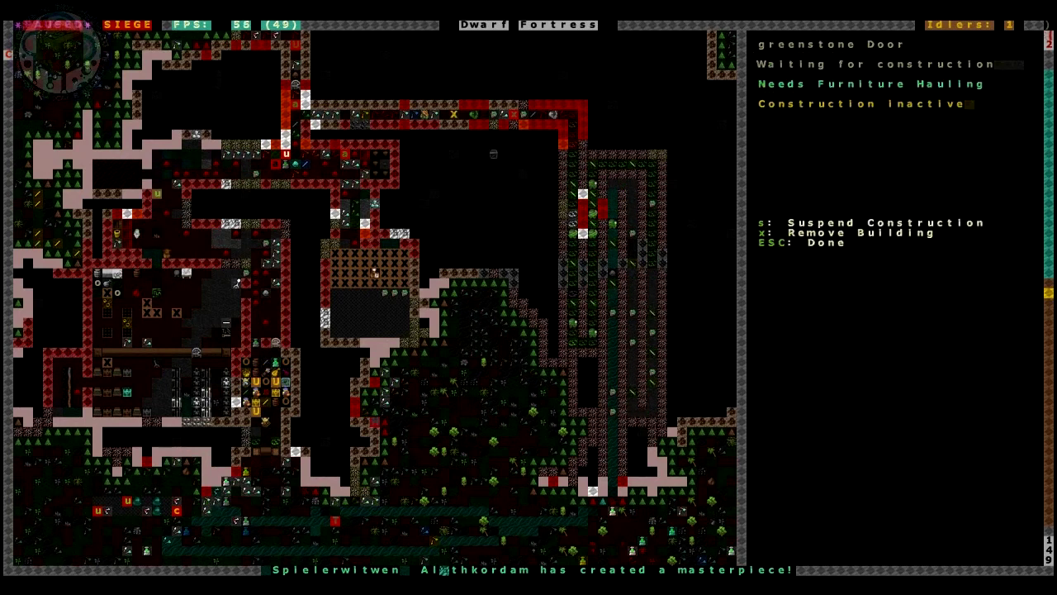
key("Left")
key("Left")
key("Right")
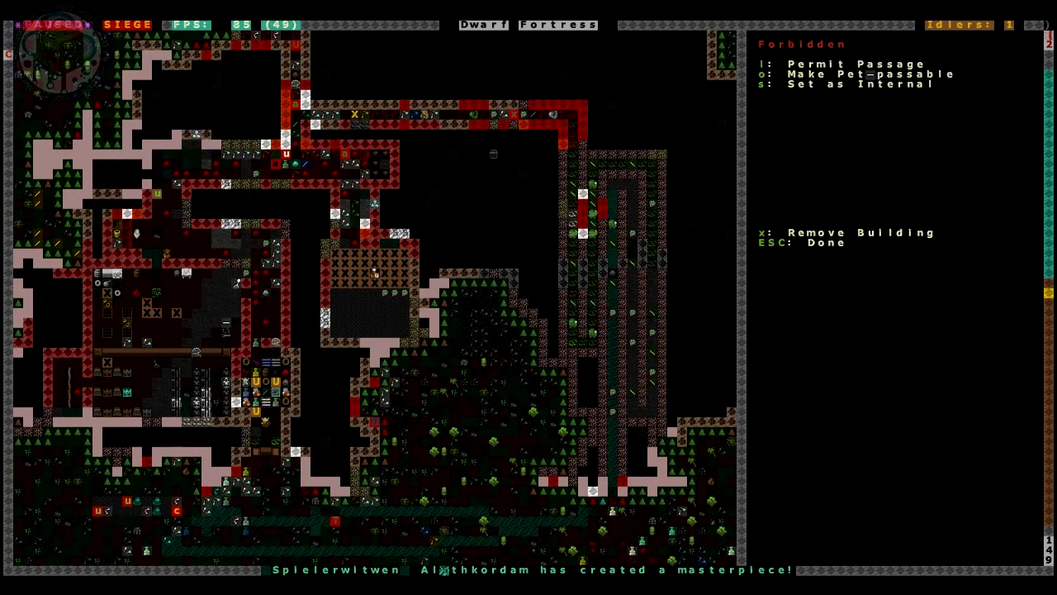
key("Escape")
- Queue a pull of the quartzite lever and return to the fortress
key("q")
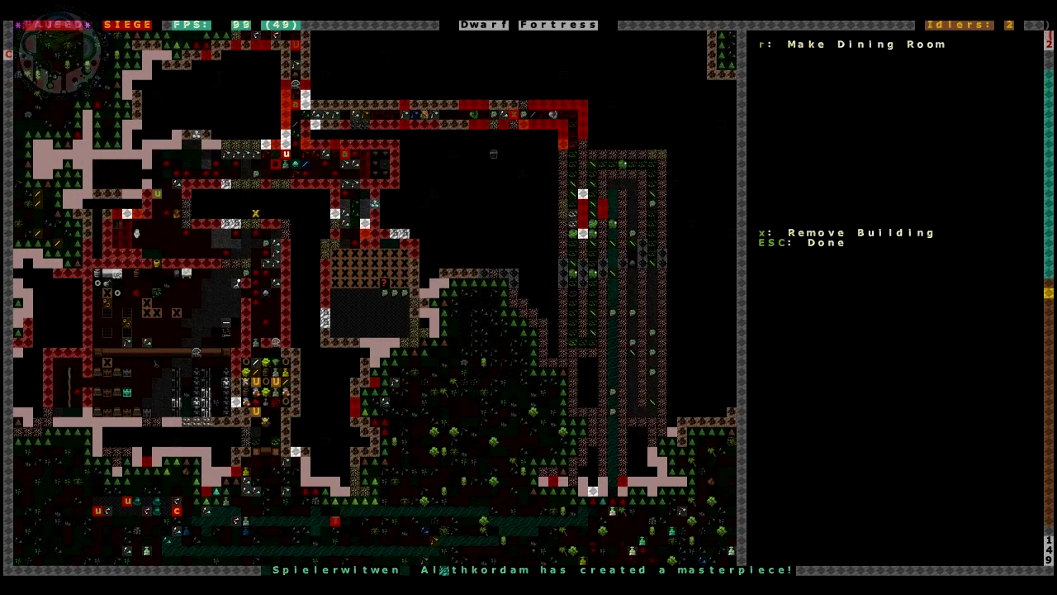
key("Up")
key("a")
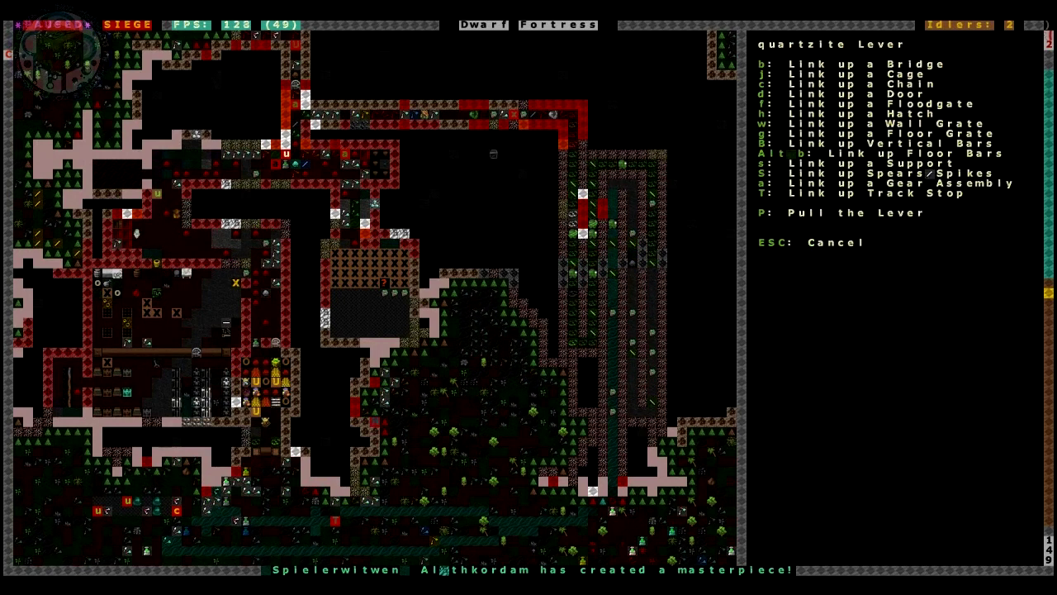
key("shift+p")
key("Escape")
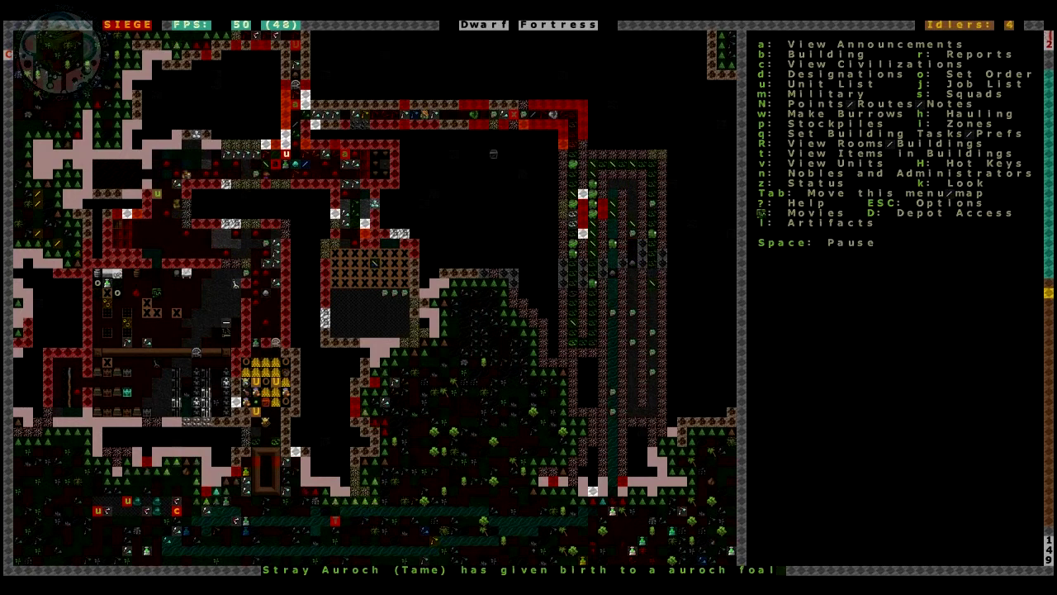
- Assign the peasant to position 3 of the Hammerdwarves squad
key("m")
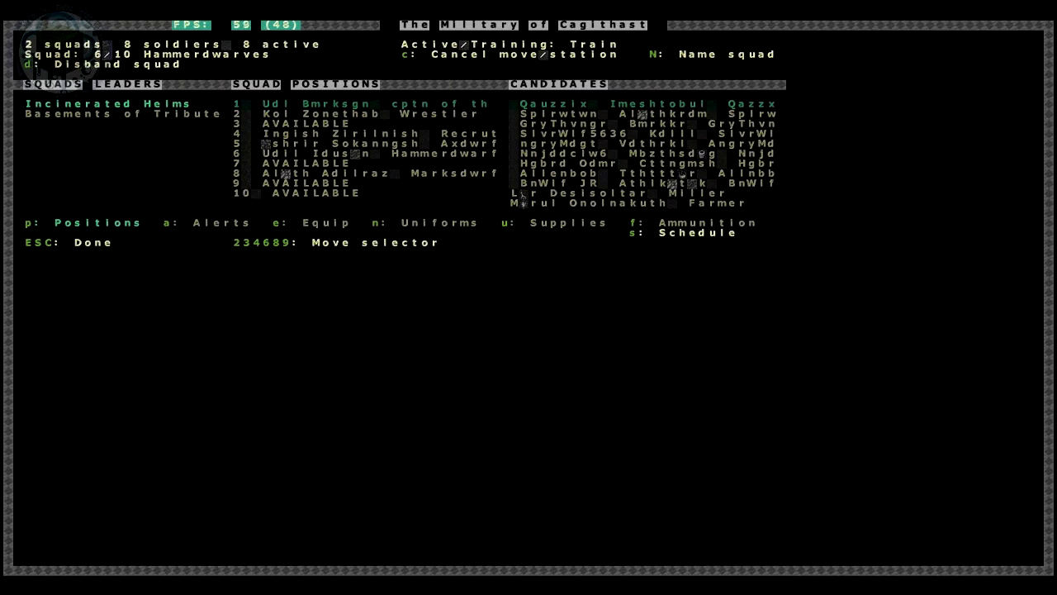
key("Down")
key("Up")
key("Down")
key("Up")
key("Right")
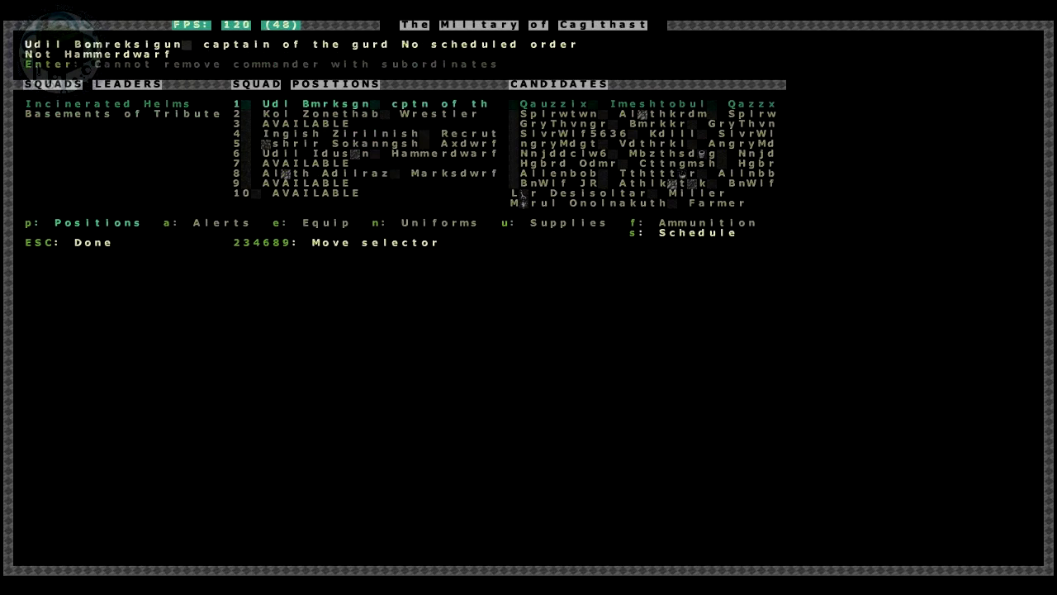
key("Down")
key("Down")
key("Up")
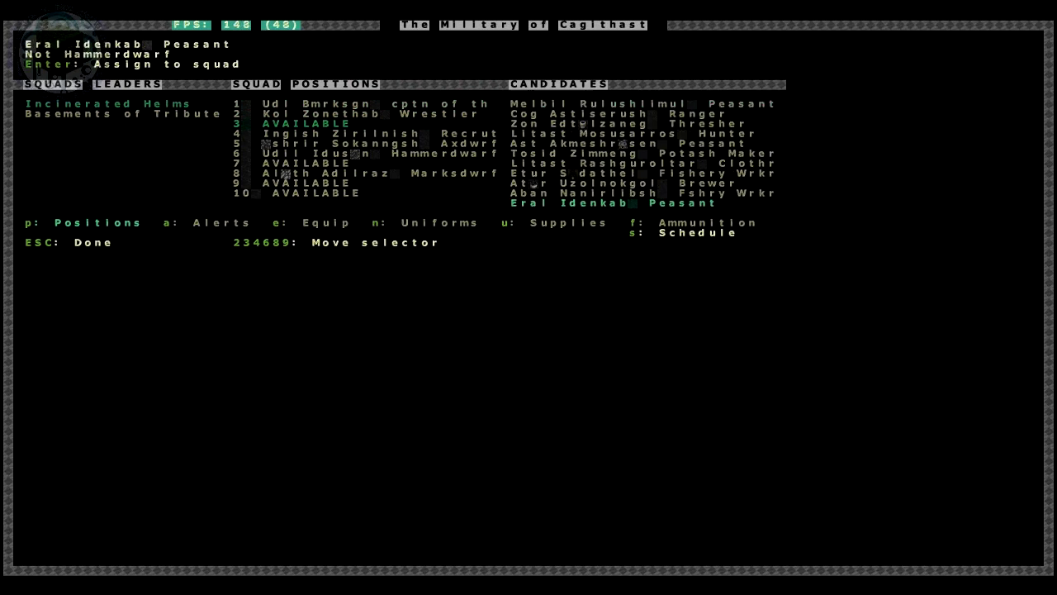
key("Return")
- Look over the Basements of Tribute and Incinerated Helms squad rosters
key("Left")
key("Down")
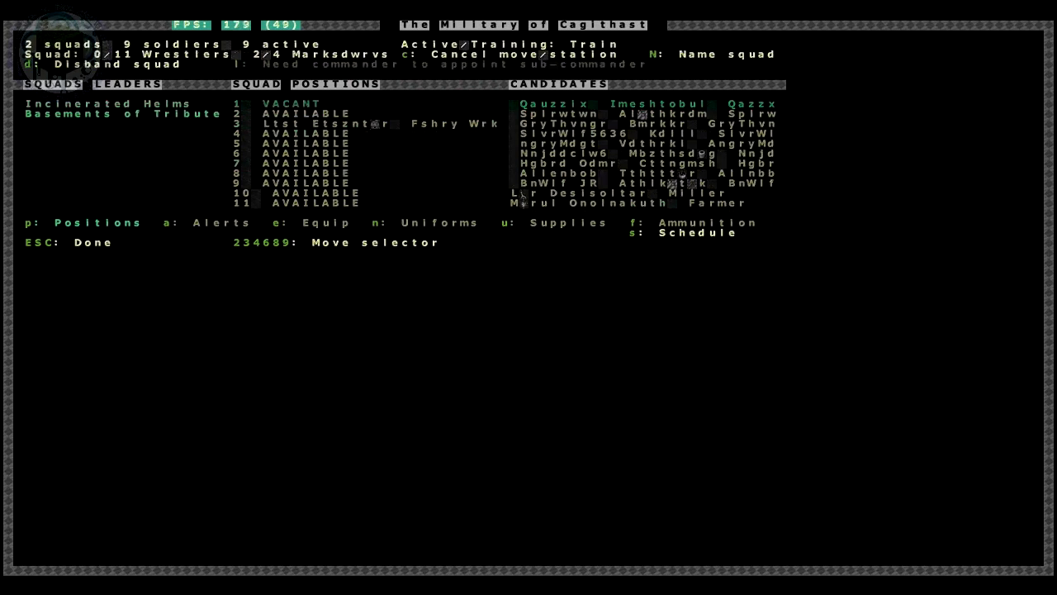
key("Right")
key("Left")
key("Up")
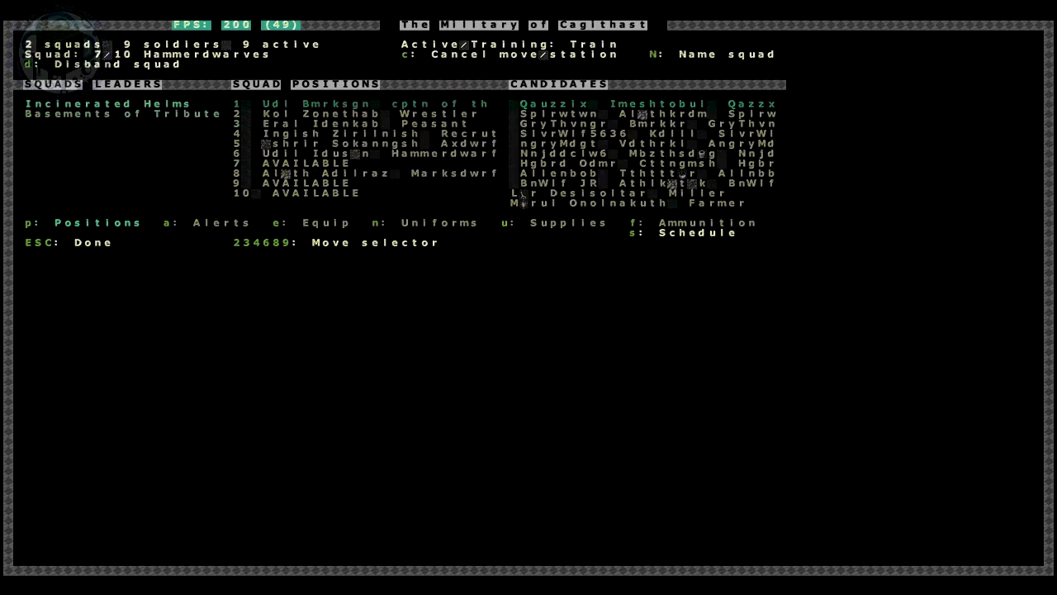
key("Down")
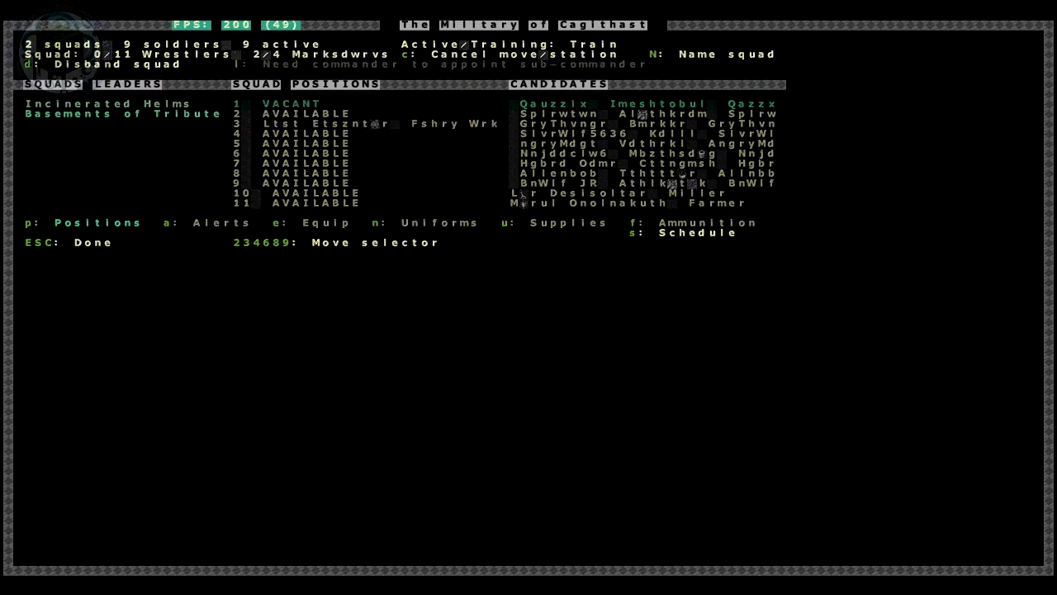
- Fill squad position 7 with the fishery worker
key("Up")
key("Right")
key("Down")
key("Down")
key("Down")
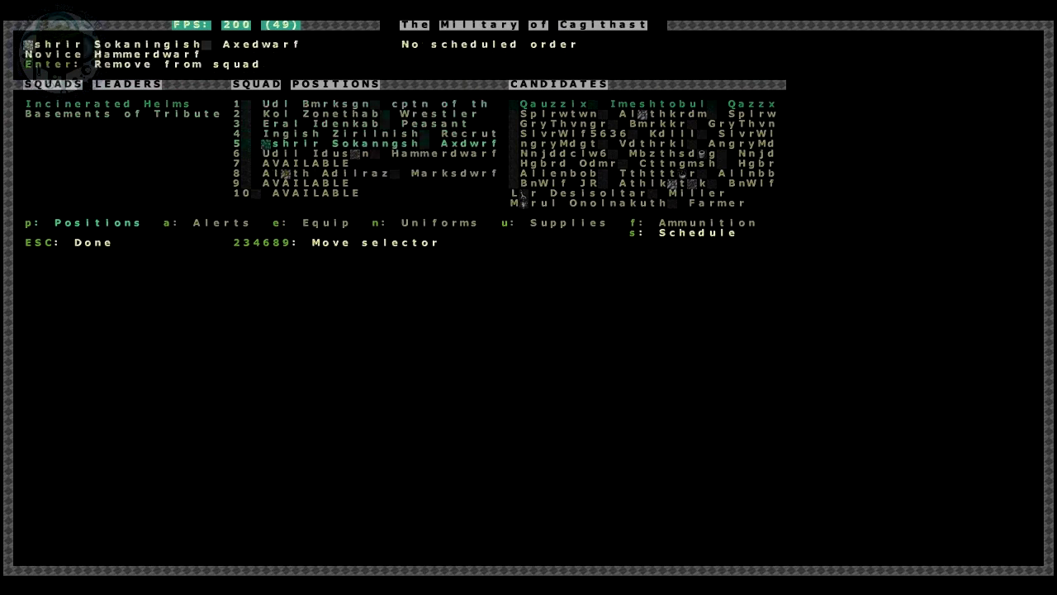
key("Down")
key("Down")
key("Right")
key("Up")
key("Return")
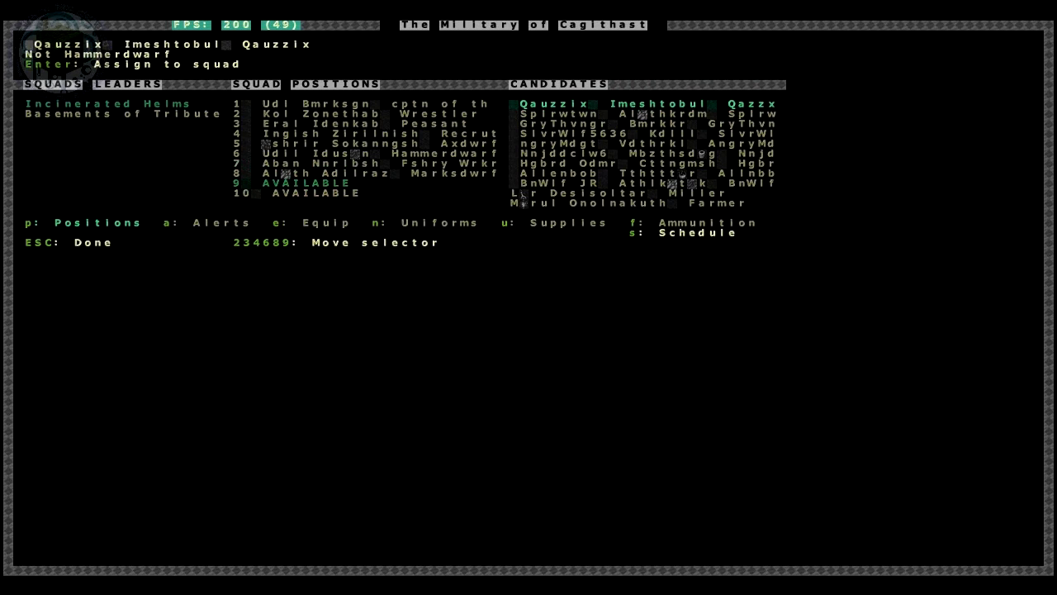
key("Left")
key("Left")
- Assign the brewer to position 9 and the clothier to position 10
key("Right")
key("Up")
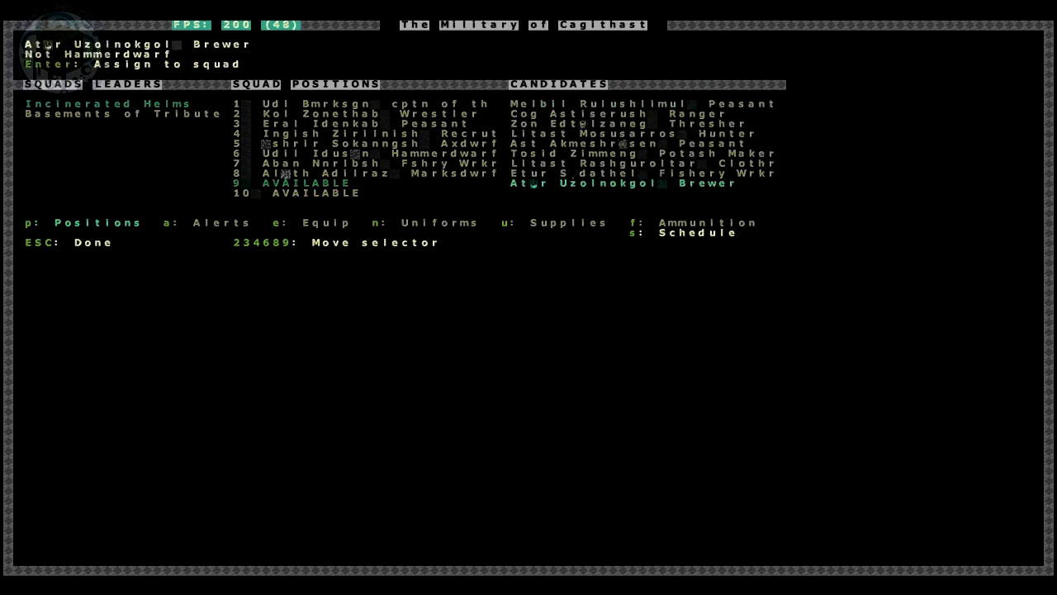
key("Return")
key("Up")
key("Return")
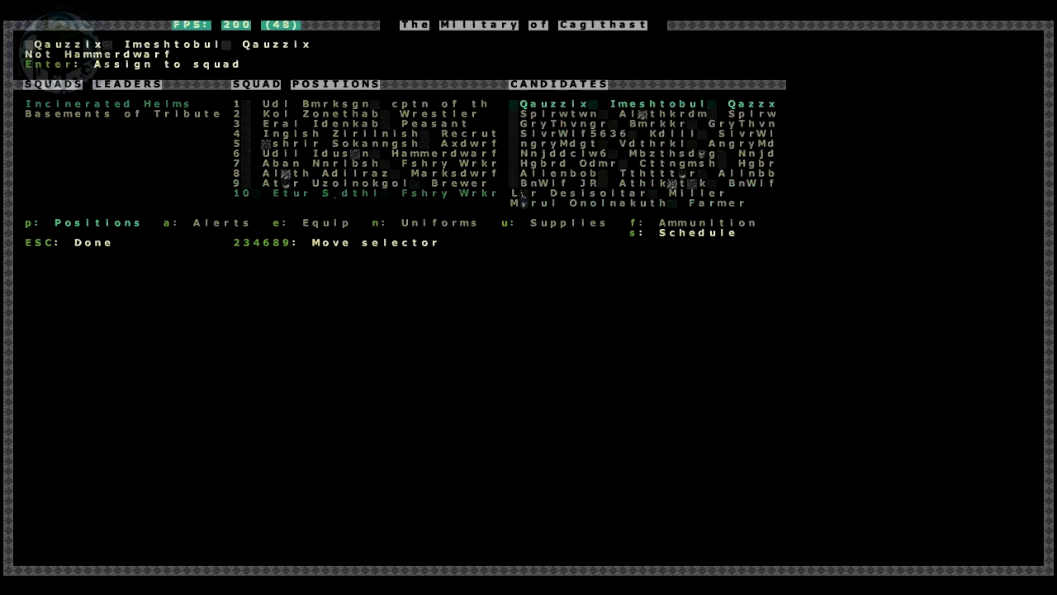
key("Up")
key("Return")
- Return to the squad list and select Basements of Tribute for editing
key("Left")
key("Down")
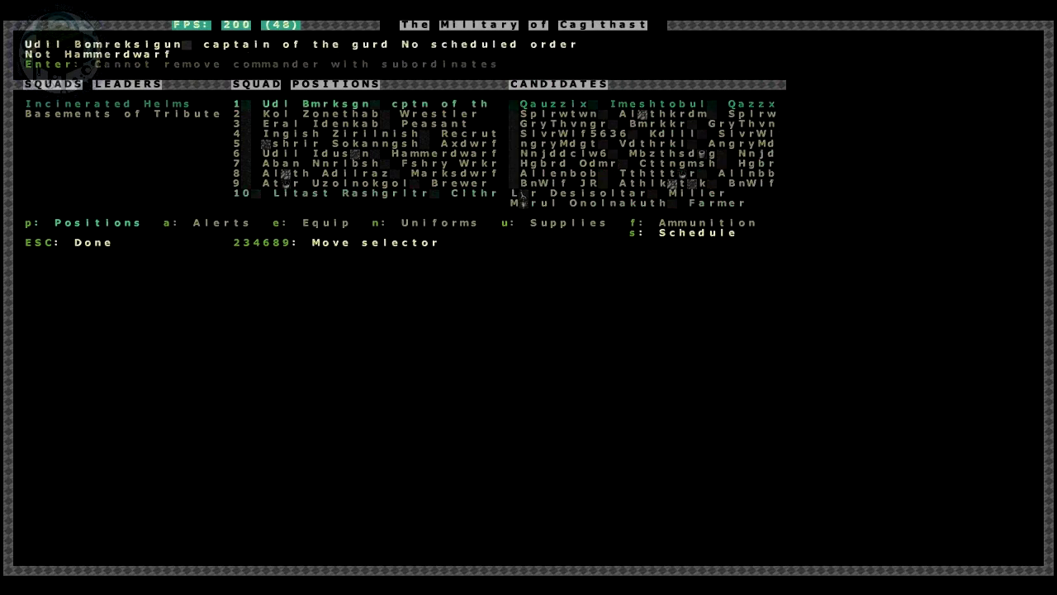
key("Up")
key("Up")
key("Left")
key("Down")
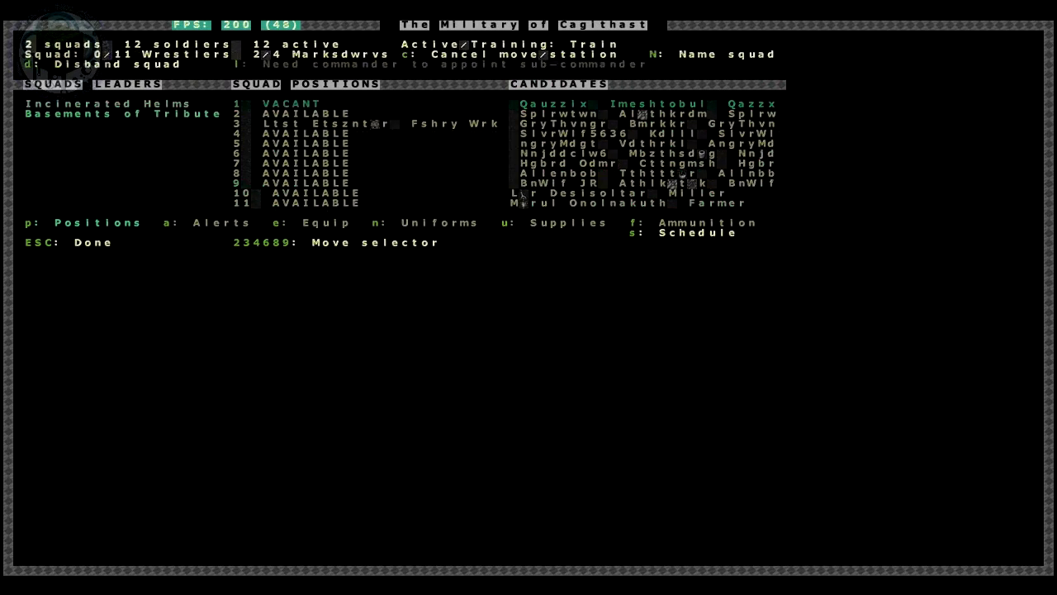
key("Right")
key("Right")
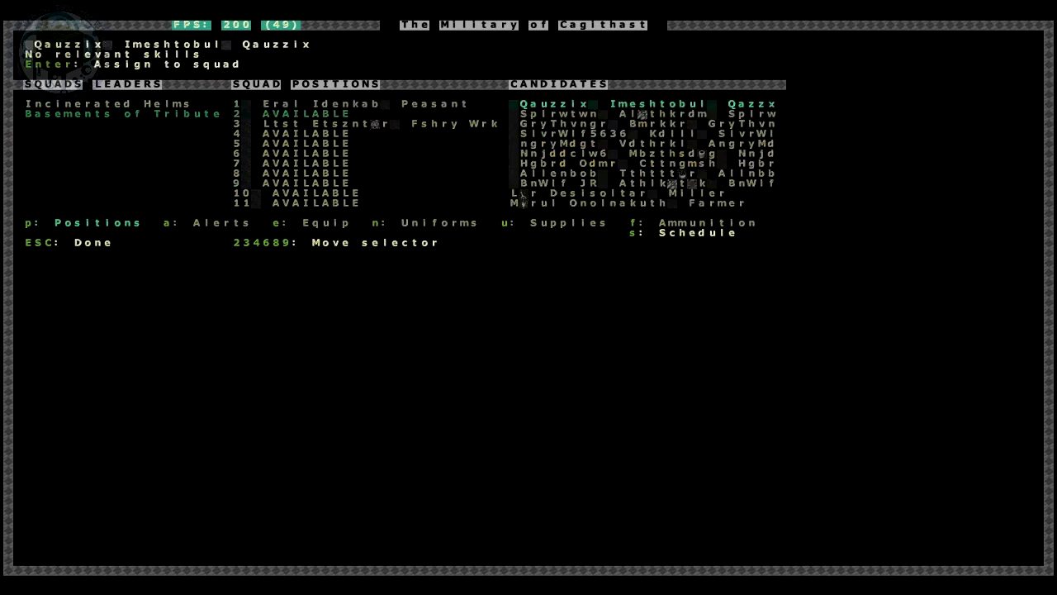
- Fill the open Basements of Tribute positions with available candidates
key("Down")
key("Return")
key("Return")
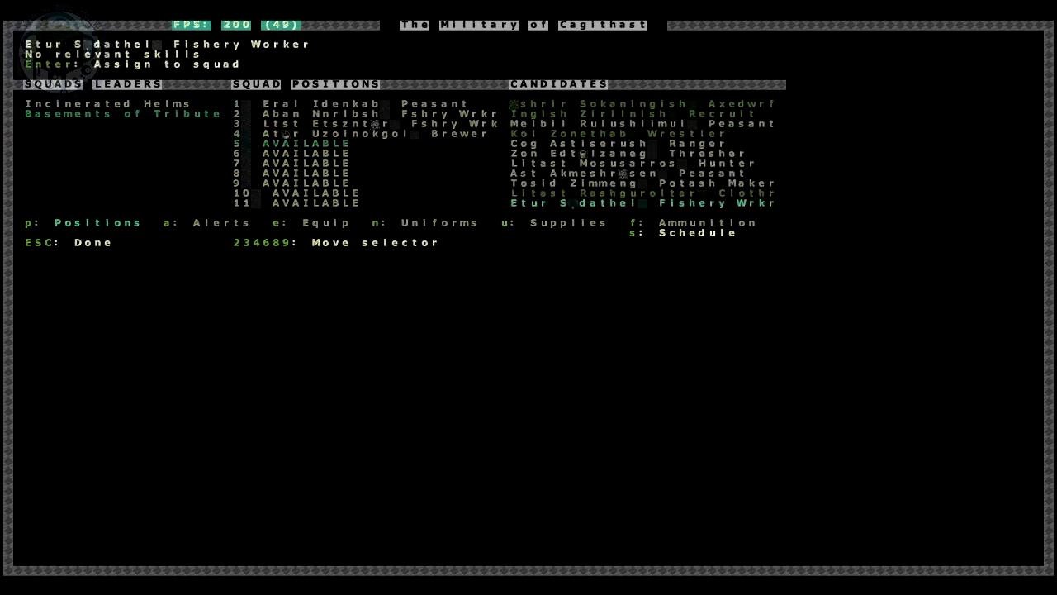
key("Return")
key("Up")
key("Return")
key("Return")
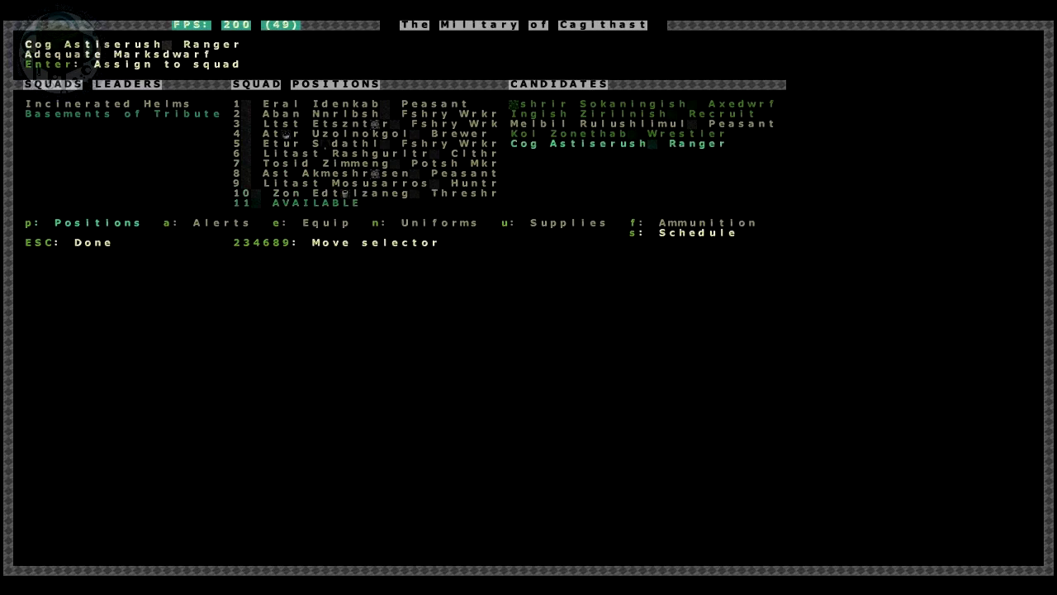
key("Return")
key("Return")
key("Up")
key("Return")
key("Return")
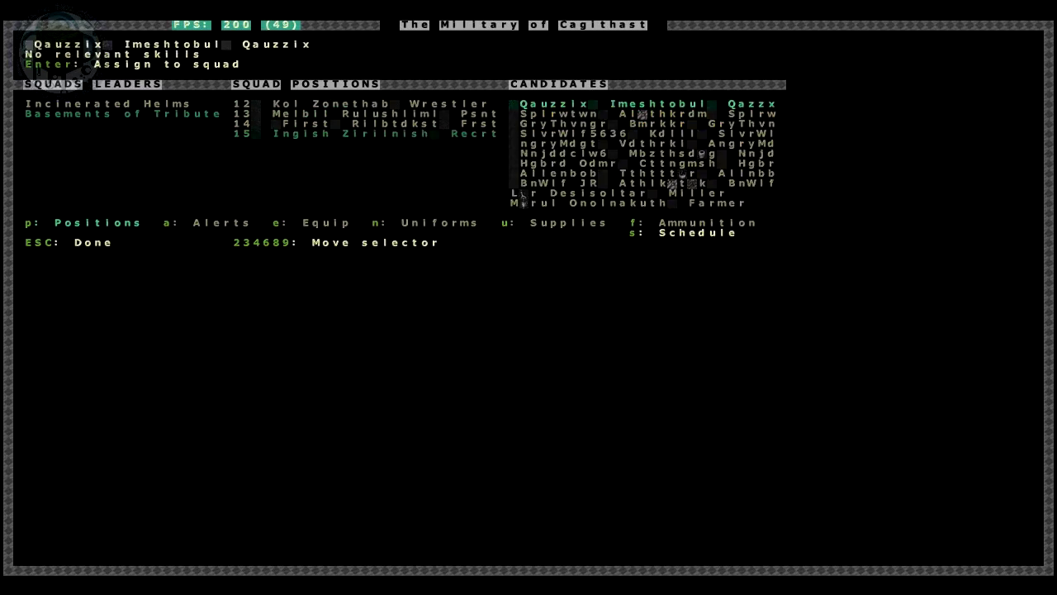
- Go back to the Incinerated Helms roster and pick open position 2
key("Left")
key("Up")
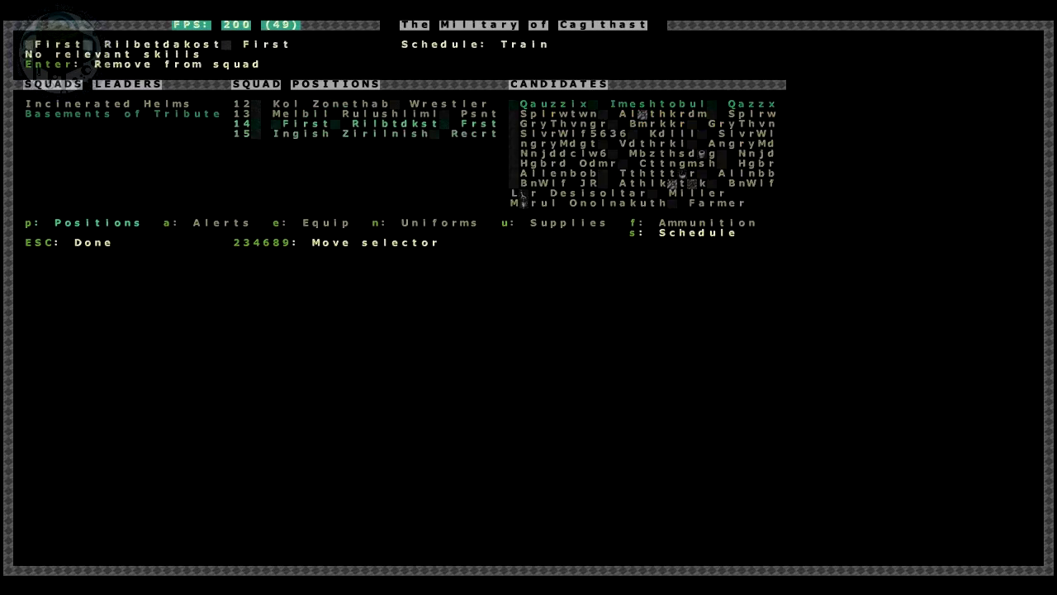
key("Left")
key("Right")
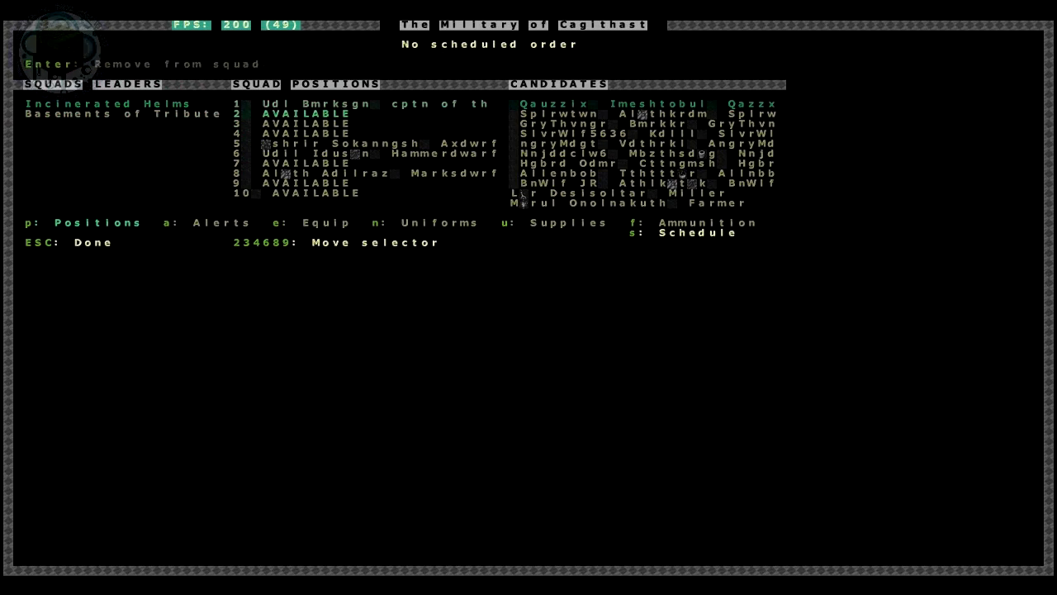
key("Down")
key("Right")
- Assign the miller, farmer, bookkeeper and engraver to positions 2, 3, 4 and 7
key("Down")
key("Down")
key("Down")
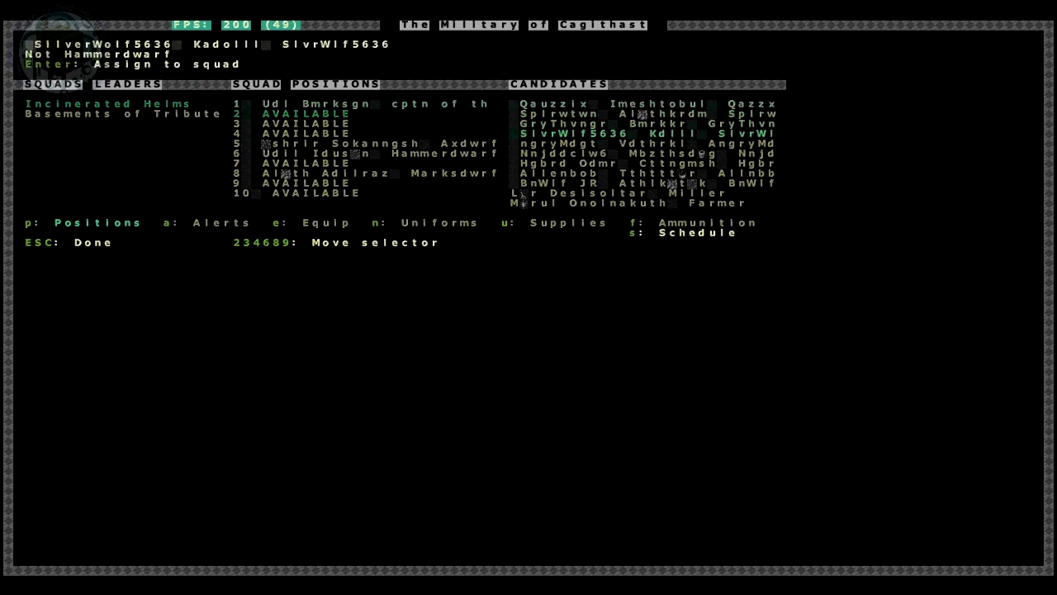
key("Down")
key("Down")
key("Down")
key("Down")
key("Down")
key("Return")
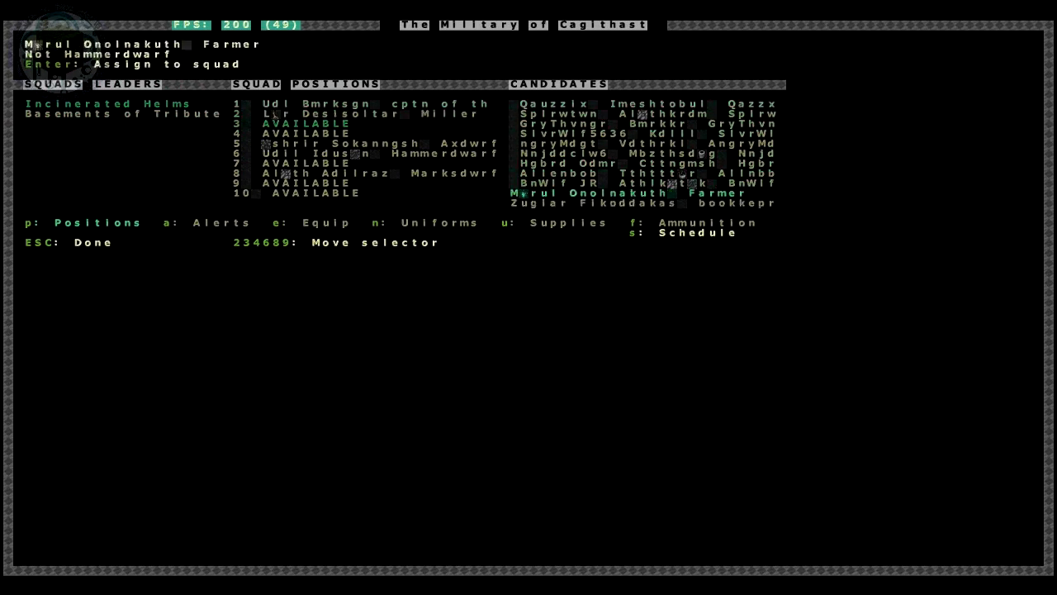
key("Return")
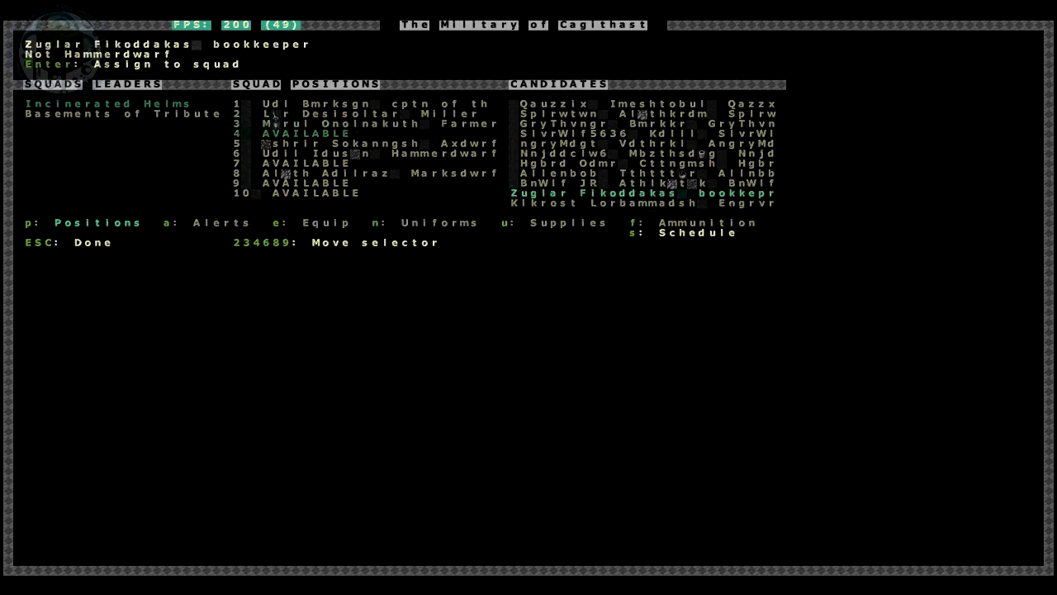
key("Return")
key("Return")
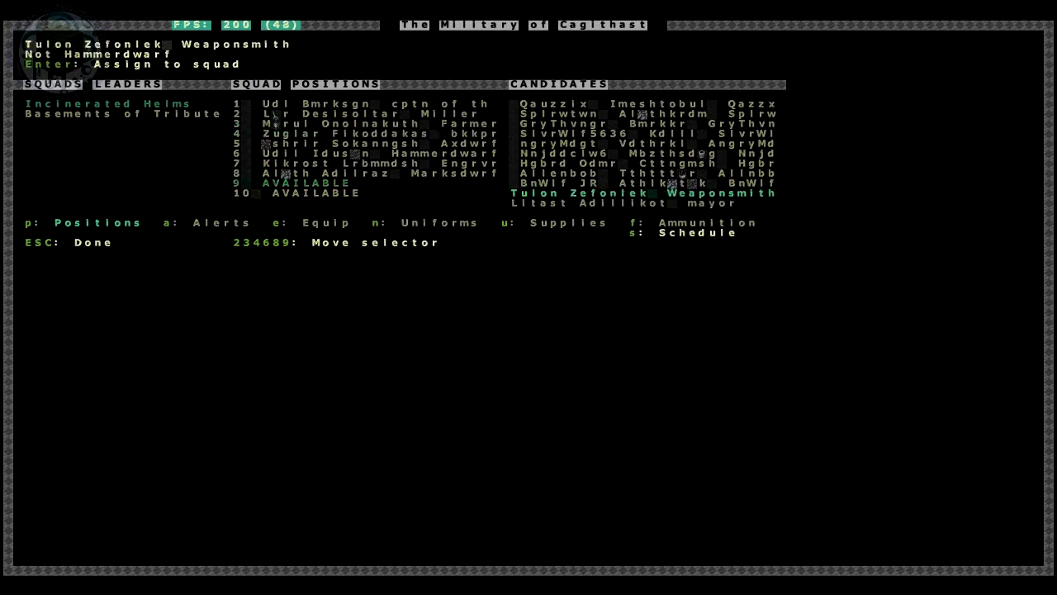
key("Return")
key("Return")
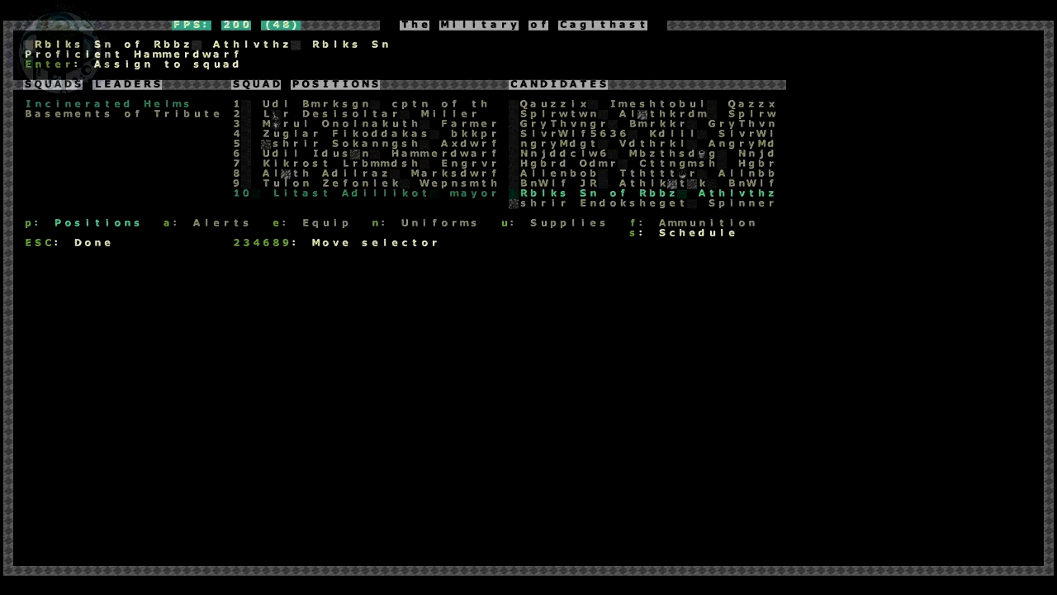
- Put the spinner in position 10, review Basements of Tribute's last positions, and exit
key("Down")
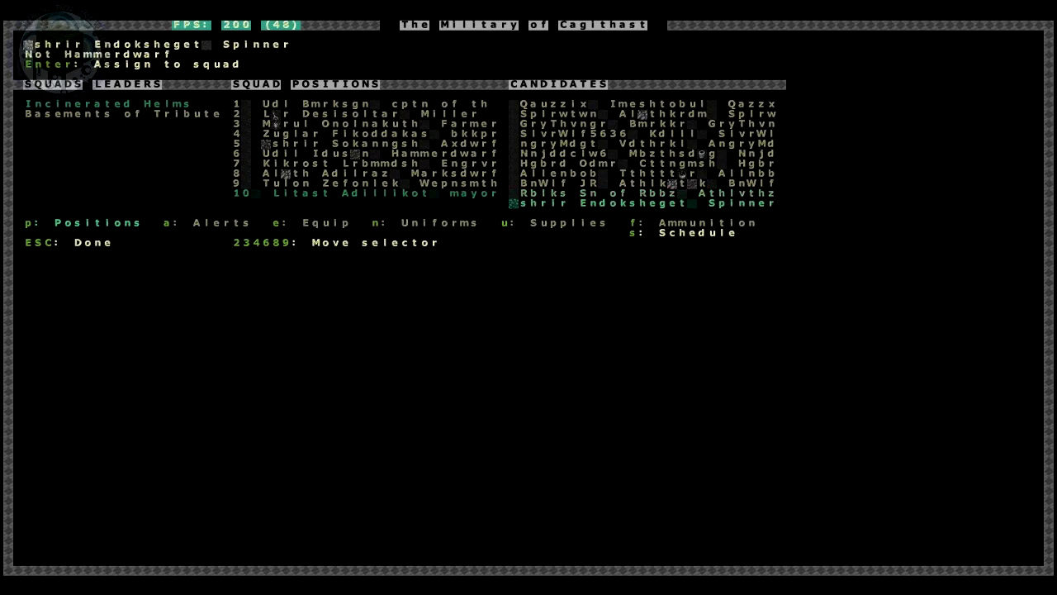
key("Return")
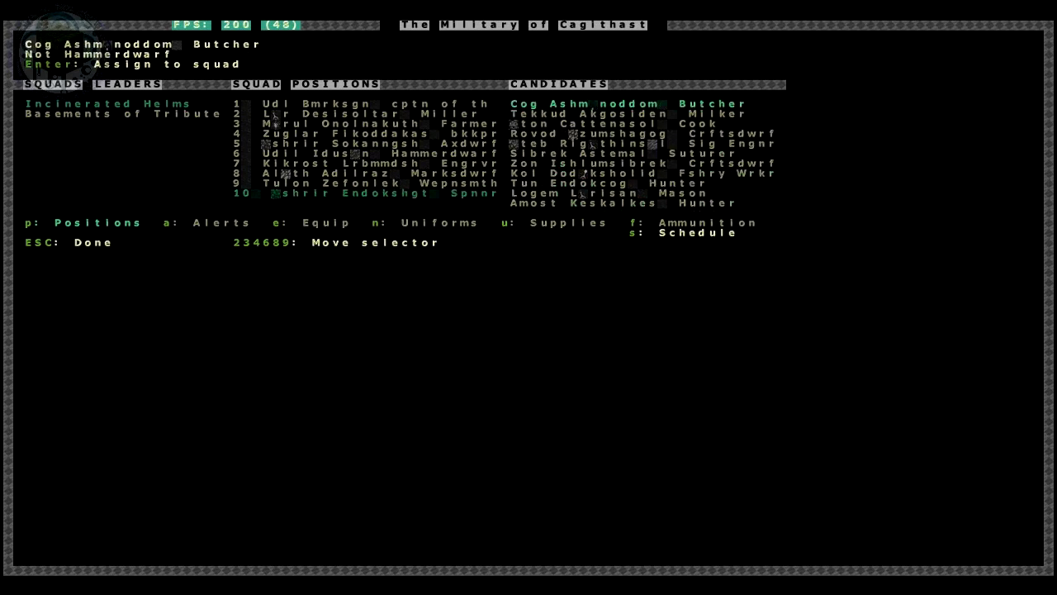
key("Down")
key("Escape")
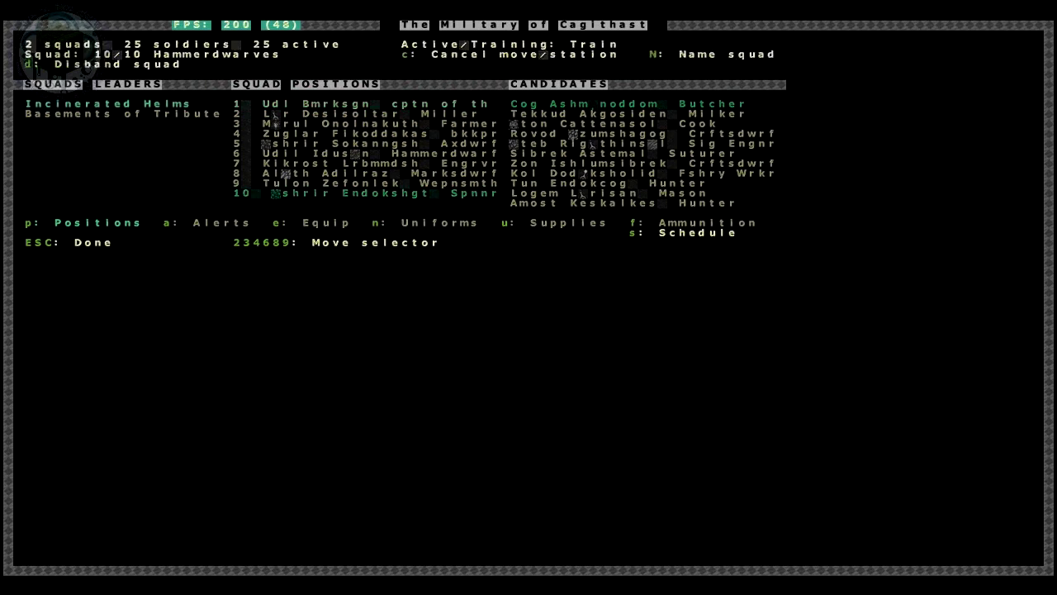
key("Down")
key("Right")
key("Up")
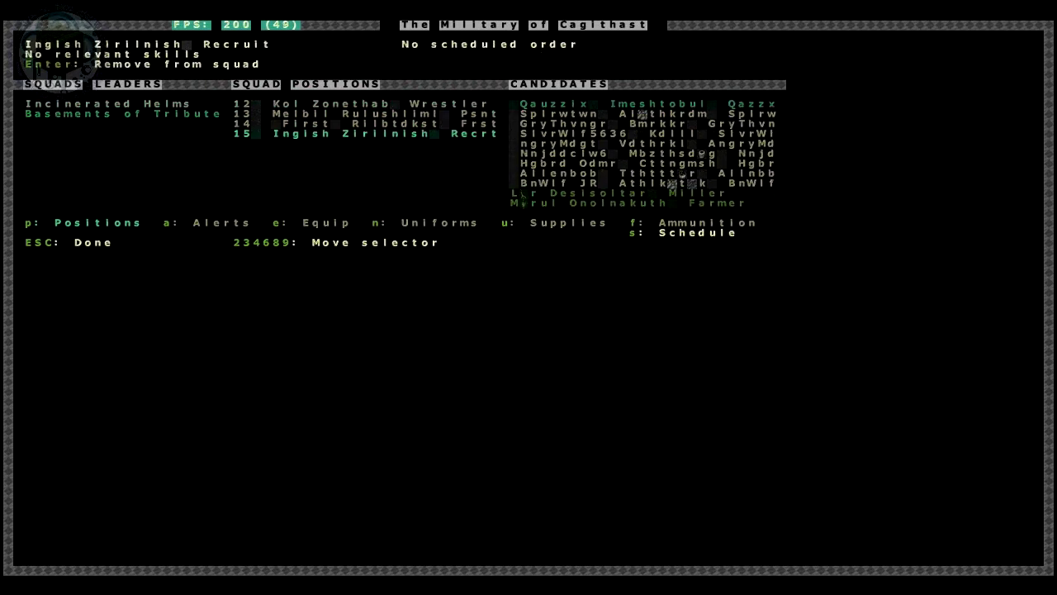
key("Escape")
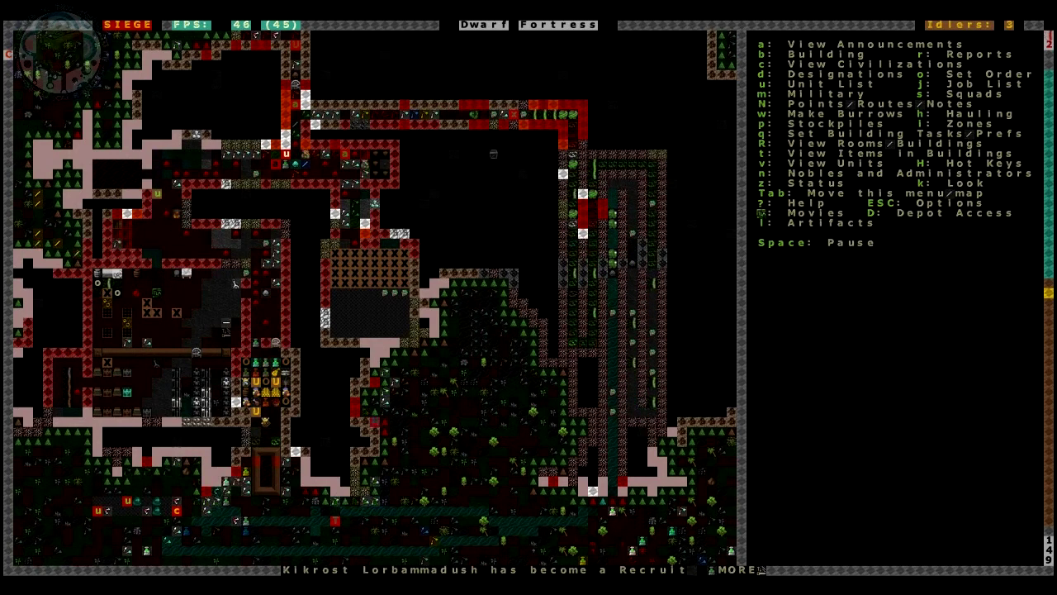
- Check the Status summary's wealth and population, then pause in unit view
key("z")
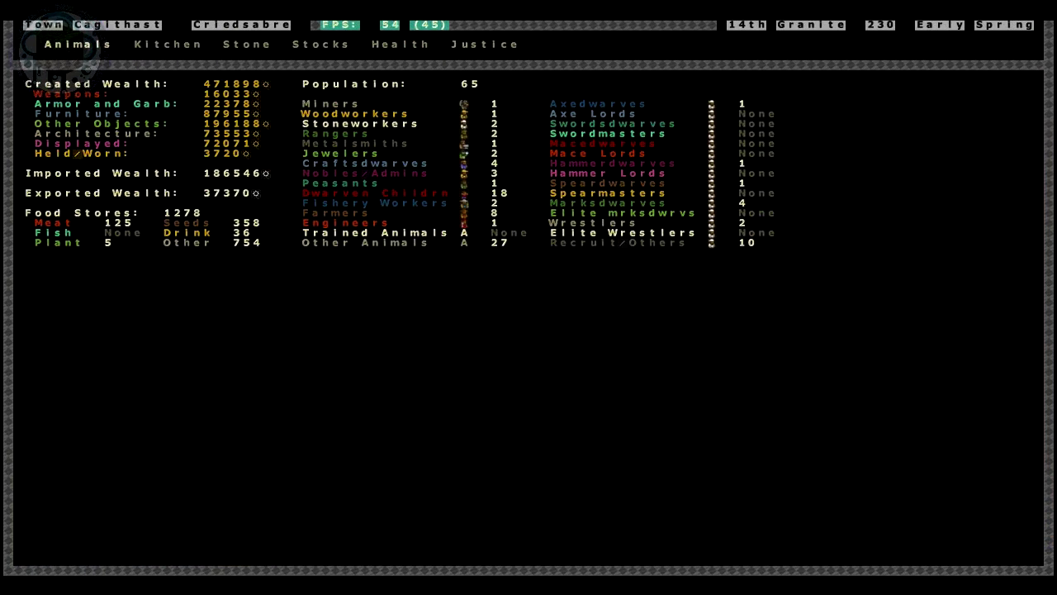
key("Escape")
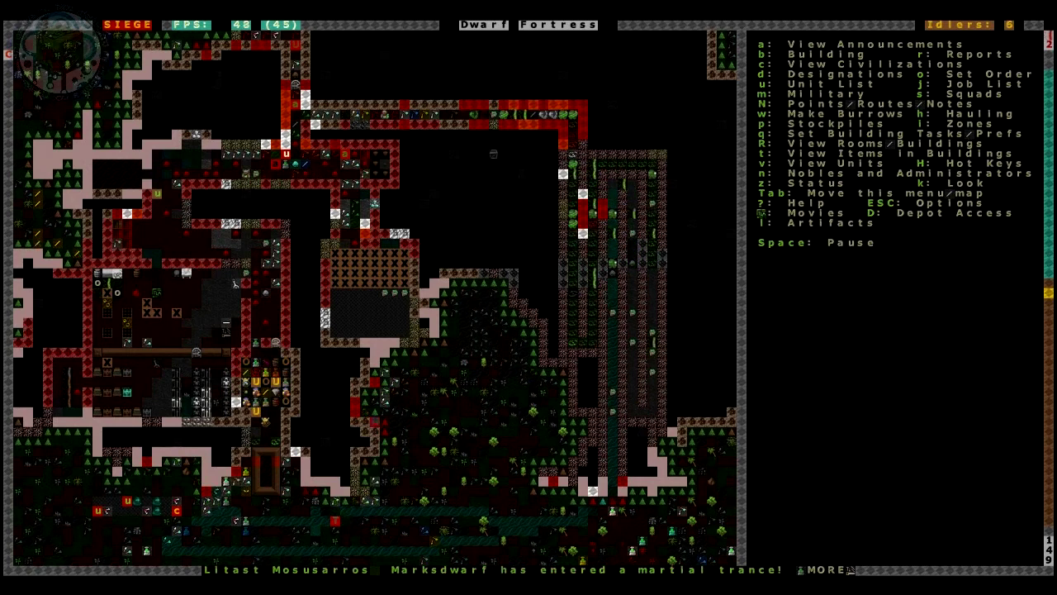
key("v")
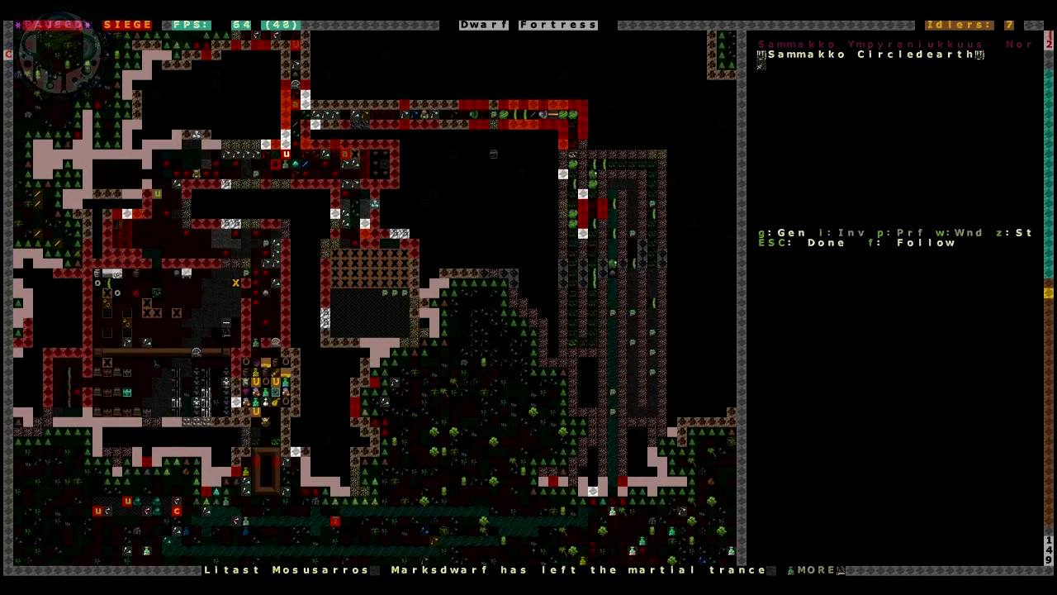
- Cycle past recruit Ingish Zirilnish to the Merfolk Bowmen and a Maceman, then unpause
key("Left")
key("Left")
key("Left")
key("v")
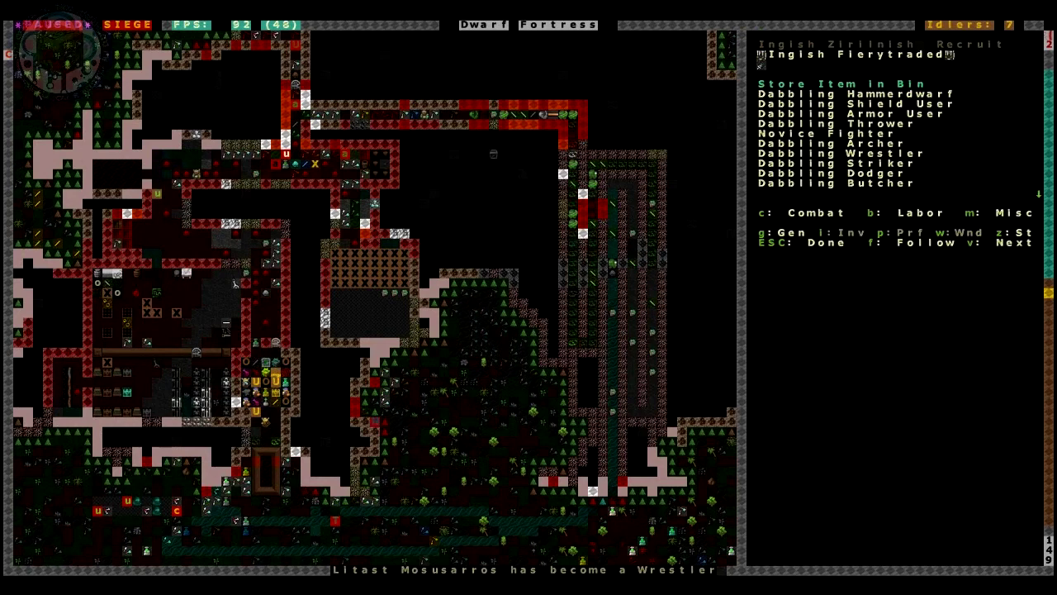
key("v")
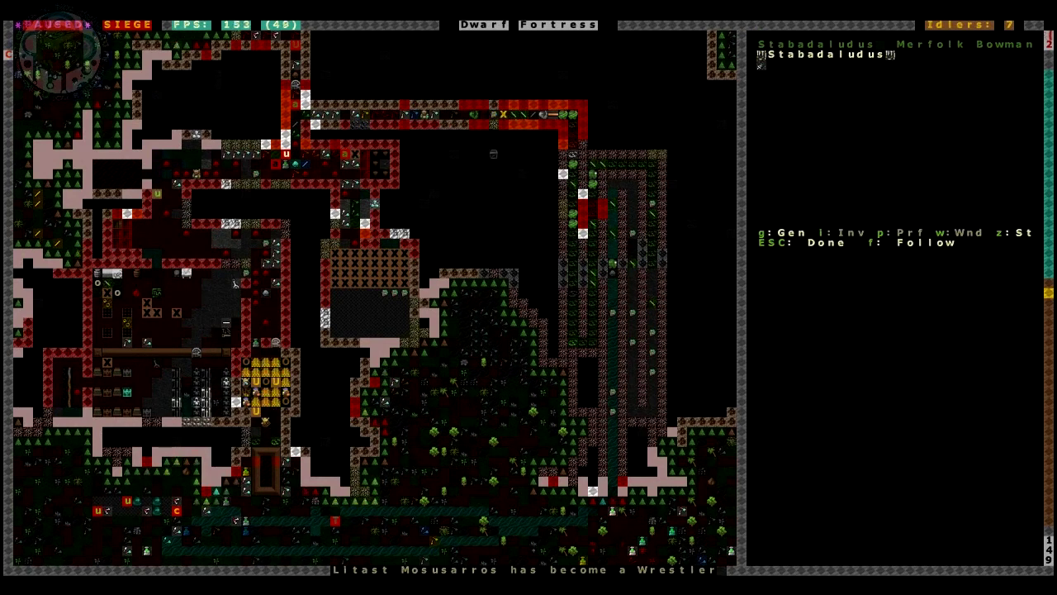
key("v")
key("v")
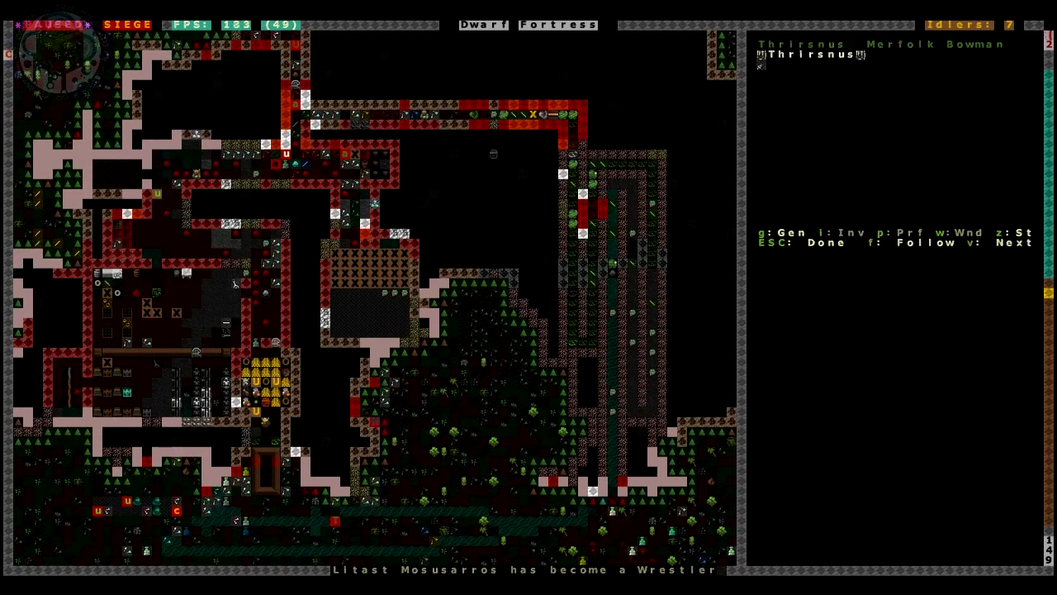
key("v")
key("v")
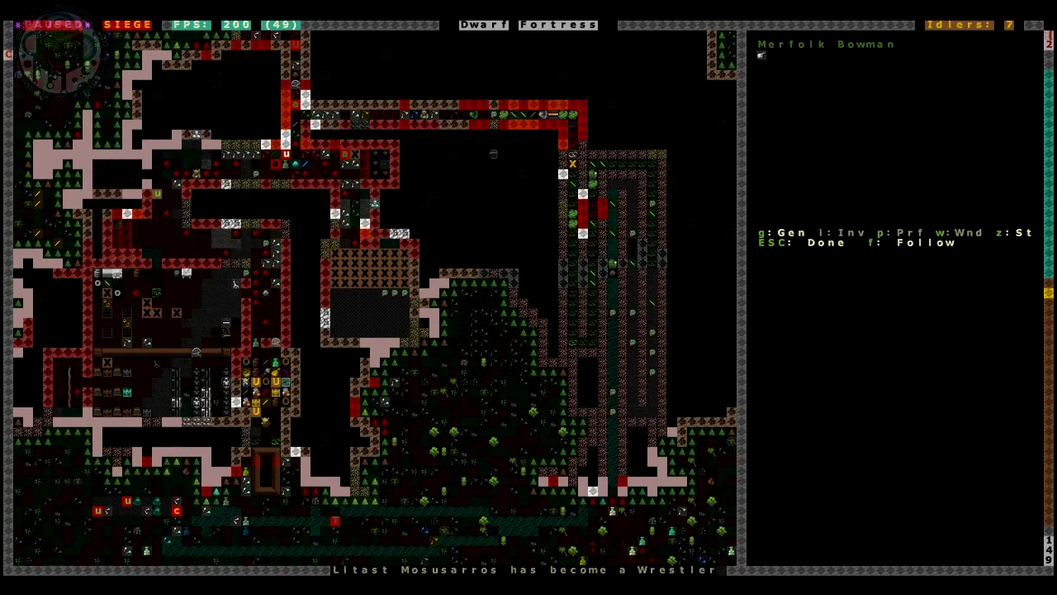
key("v")
key("v")
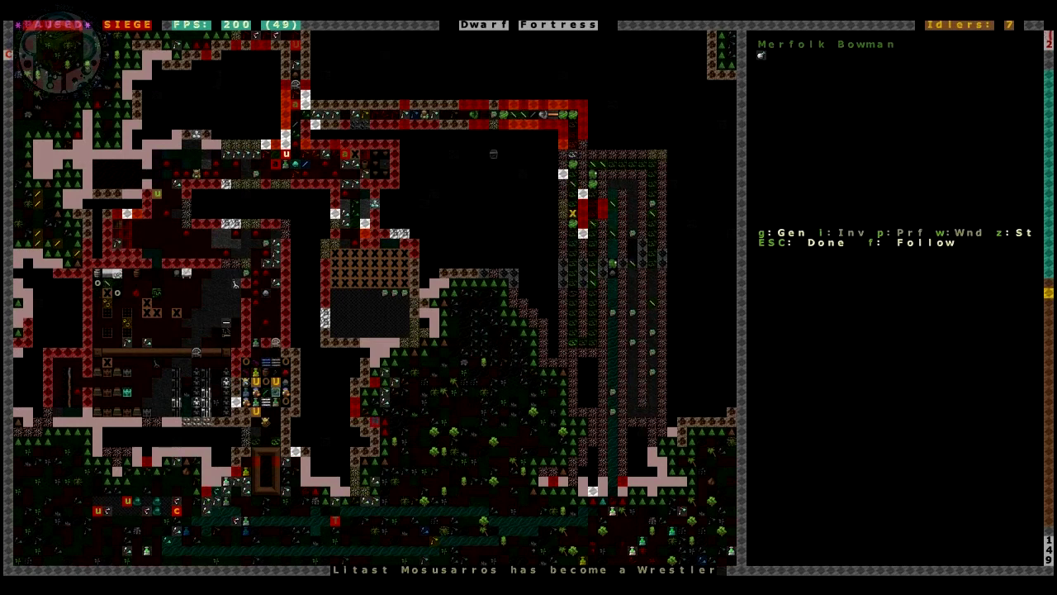
key("v")
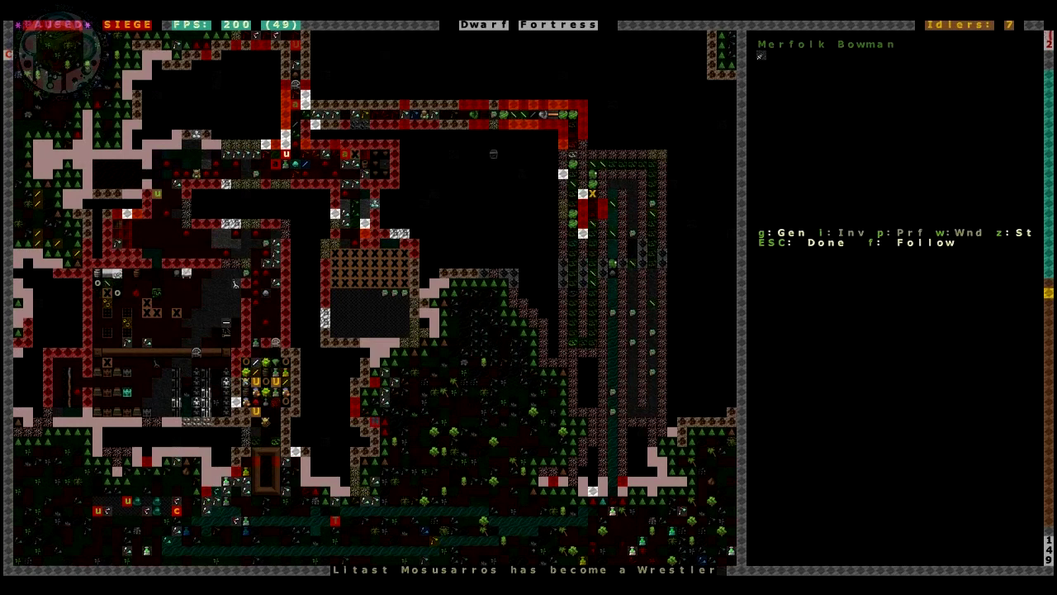
key("Up")
key("Escape")
key("space")
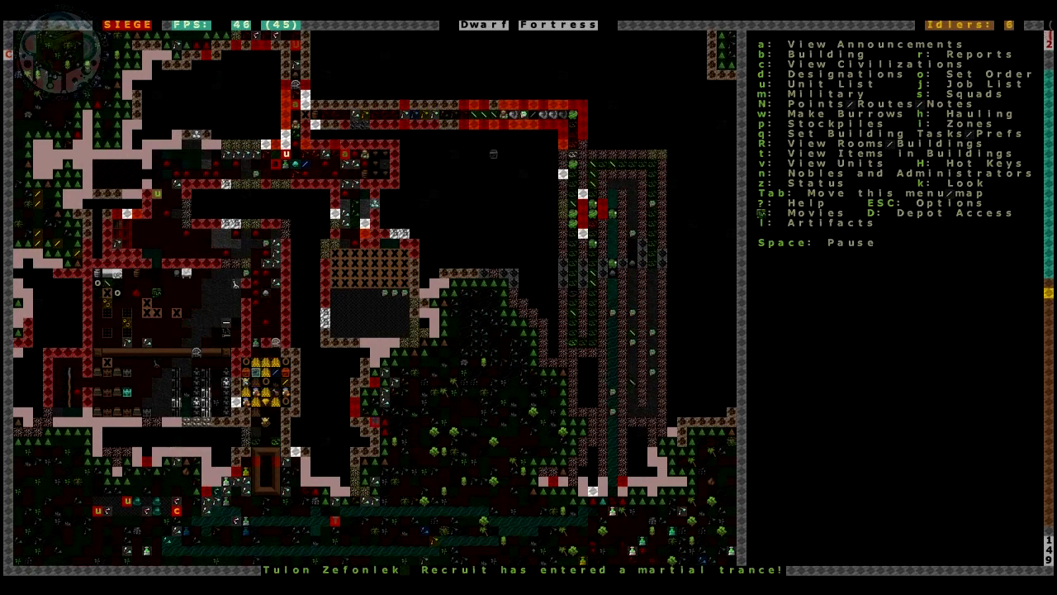
- Check the Status summary and the squad list, closing each afterwards
key("z")
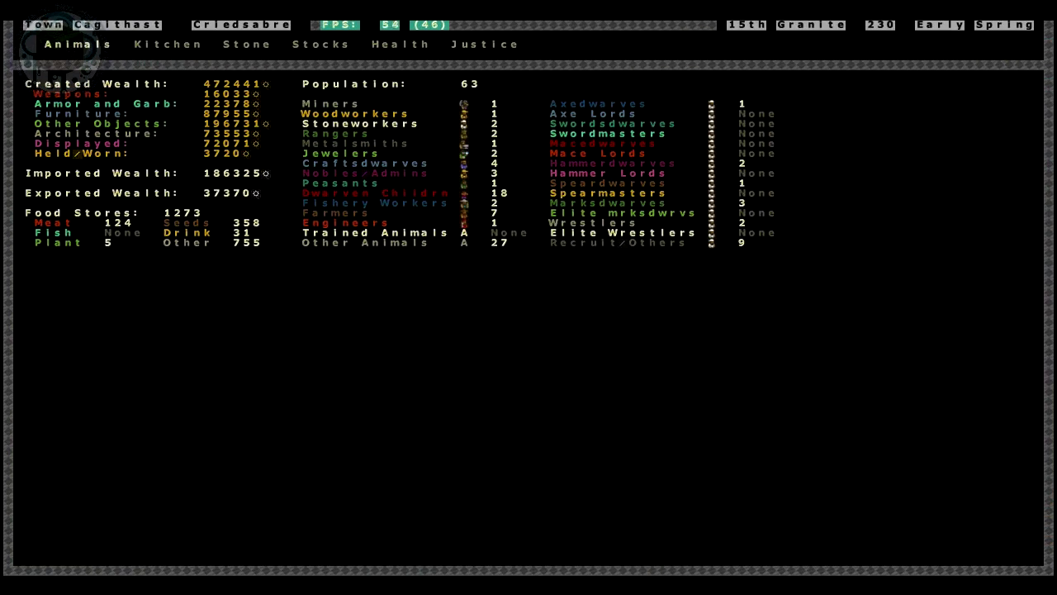
key("Escape")
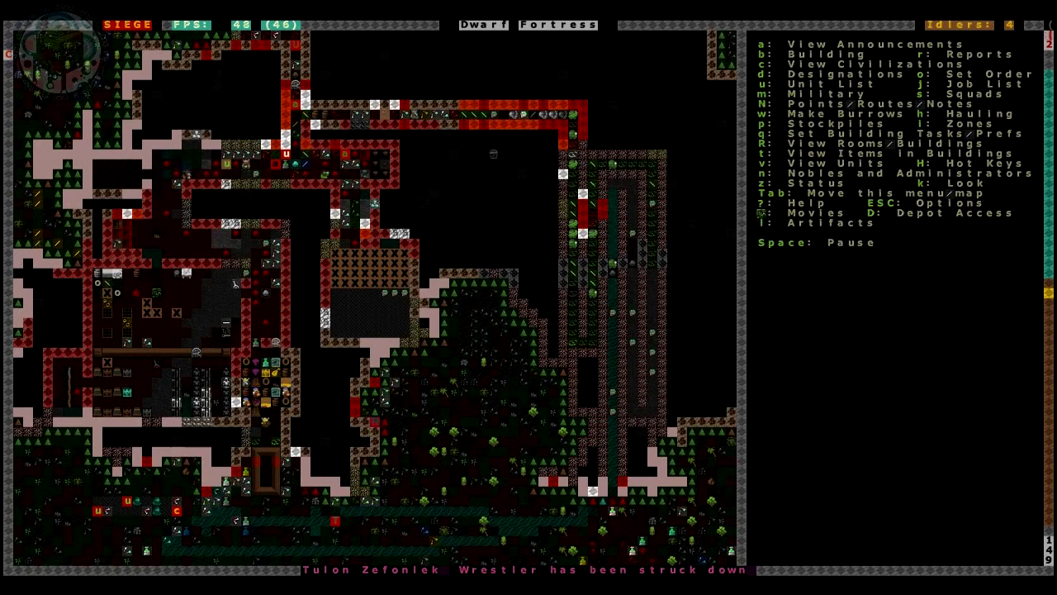
key("s")
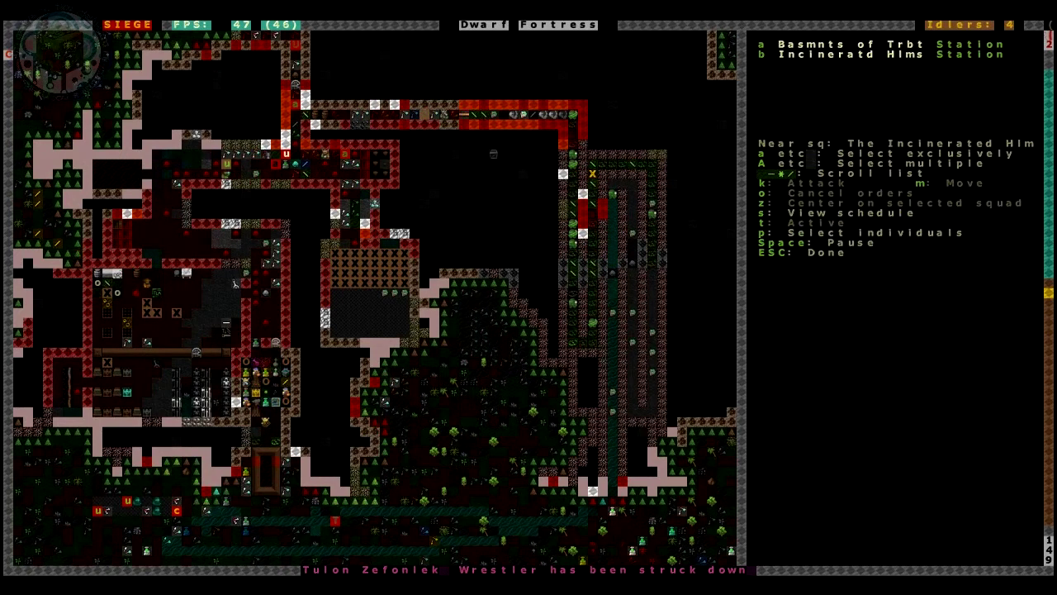
key("Escape")
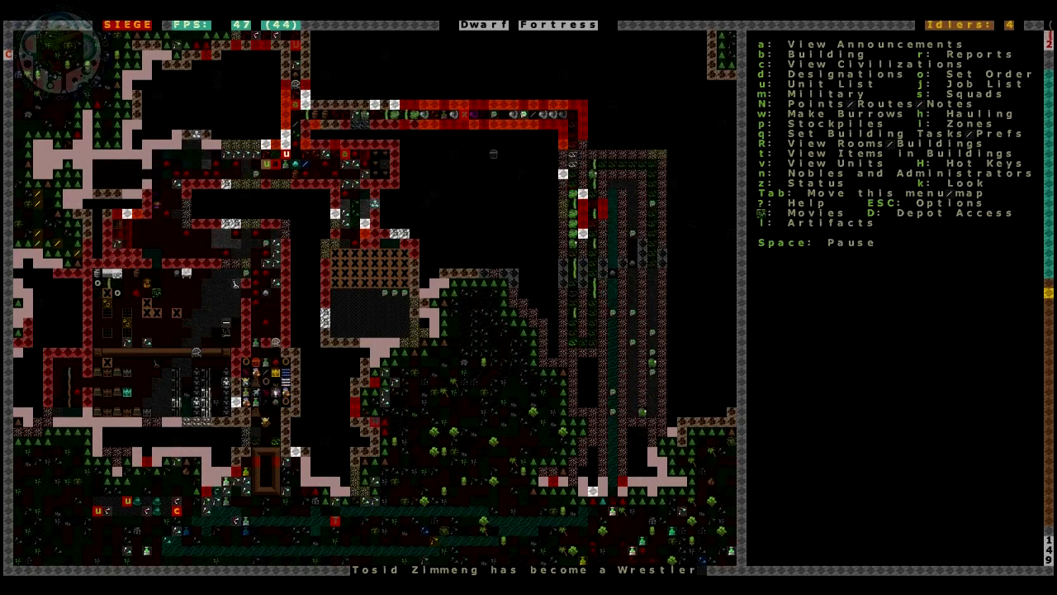
- In the military screen, bring up candidates for the first squad's open position 4
key("m")
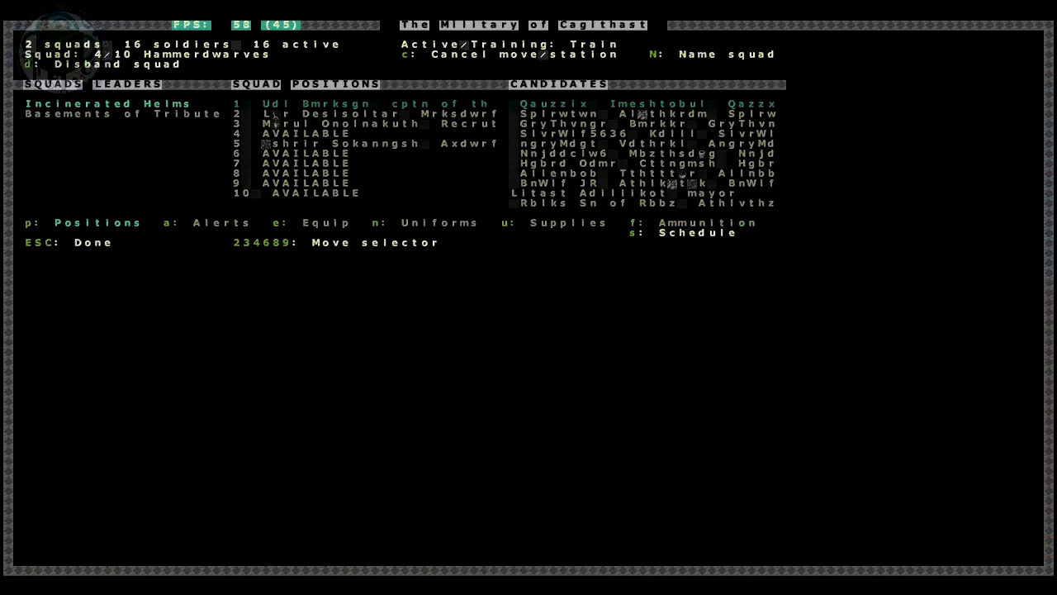
key("Right")
key("Down")
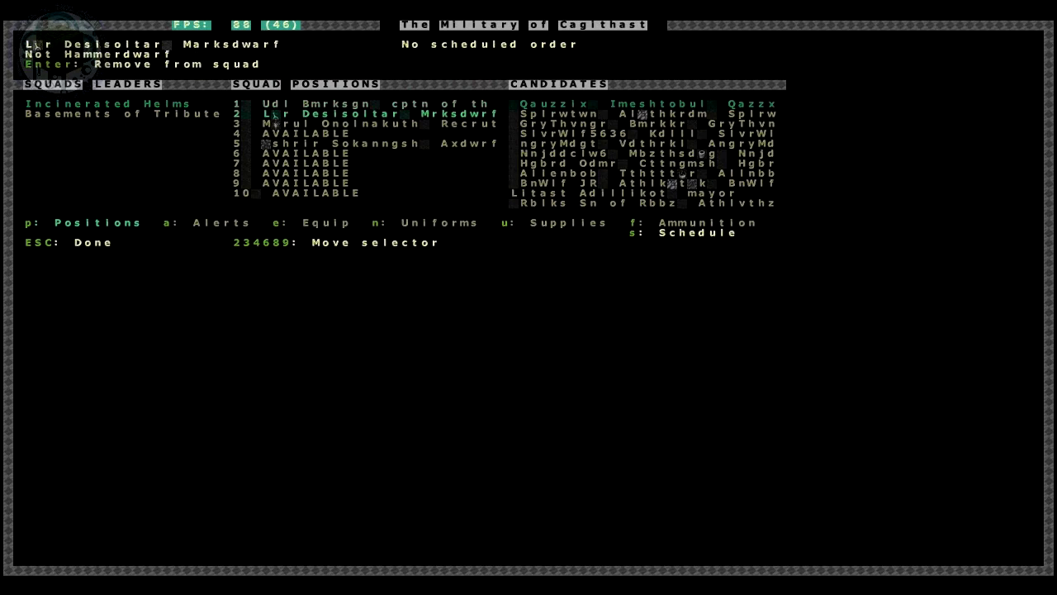
key("Down")
key("Down")
key("Right")
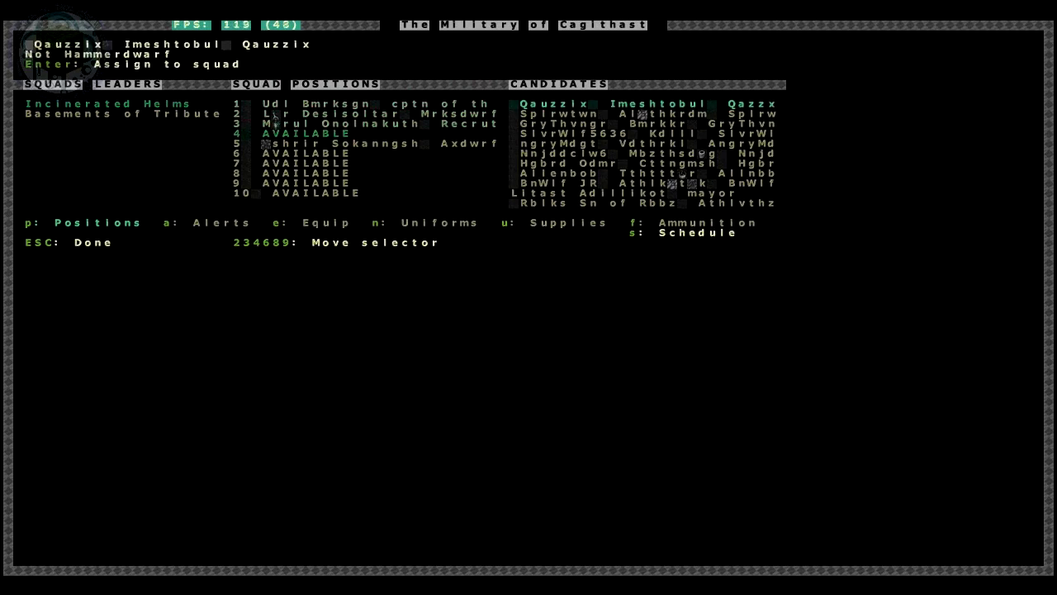
key("Down")
key("Down")
key("Down")
key("Down")
key("Down")
key("Down")
key("Down")
key("Down")
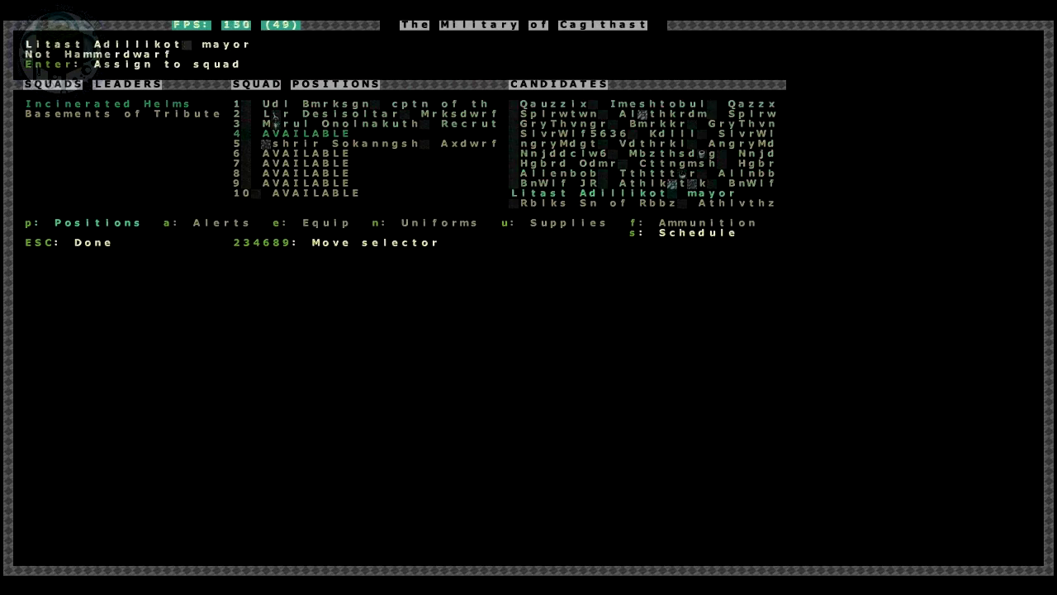
- Assign Litast Adillikot, the butcher, milker Tekkud Akgosiden, cook and craftsdwarf to positions 4–9
key("Return")
key("Down")
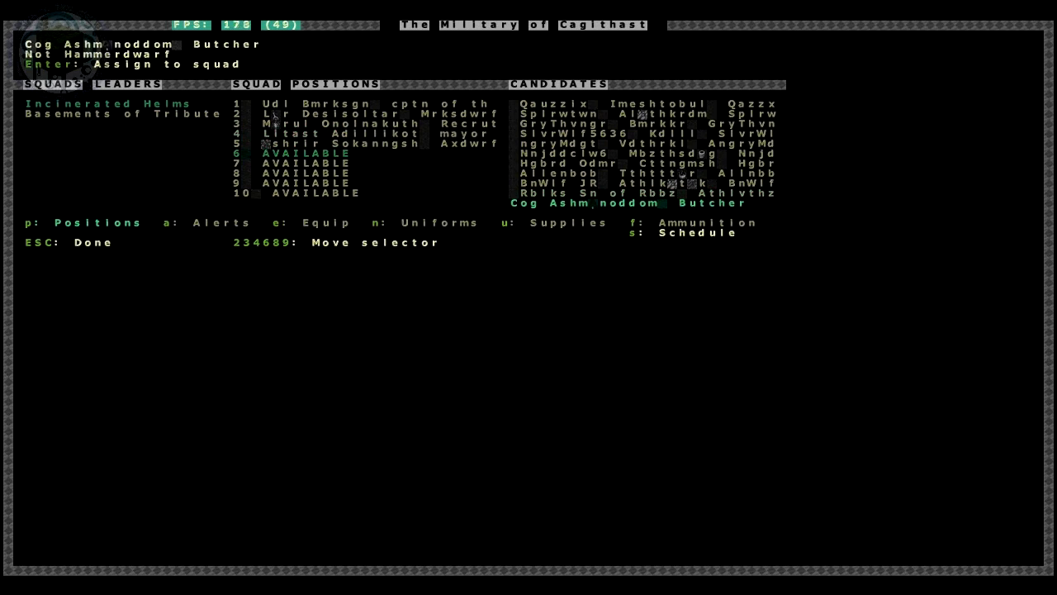
key("Return")
key("Return")
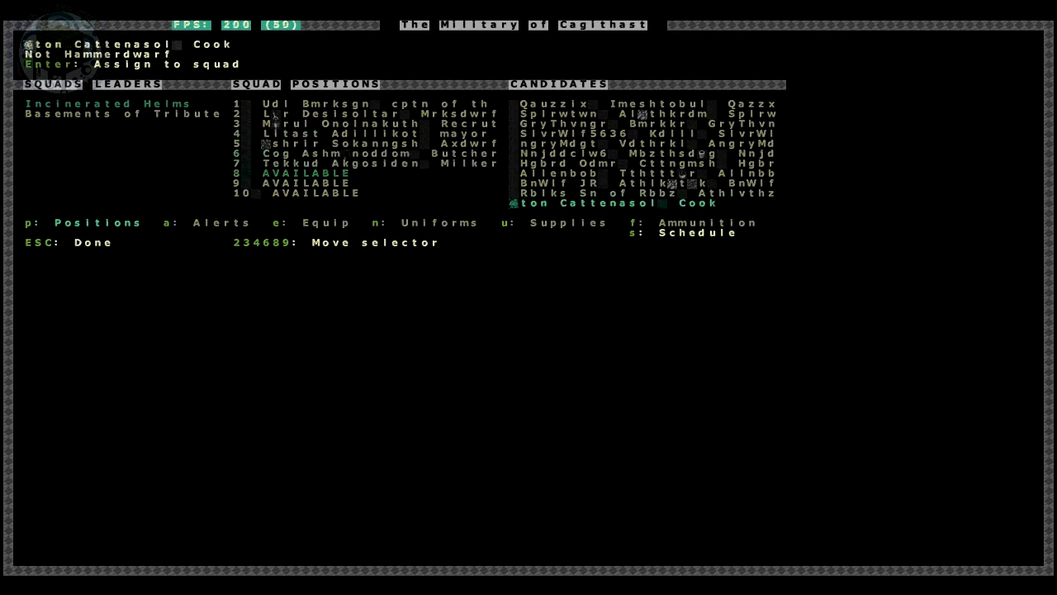
key("Return")
key("Return")
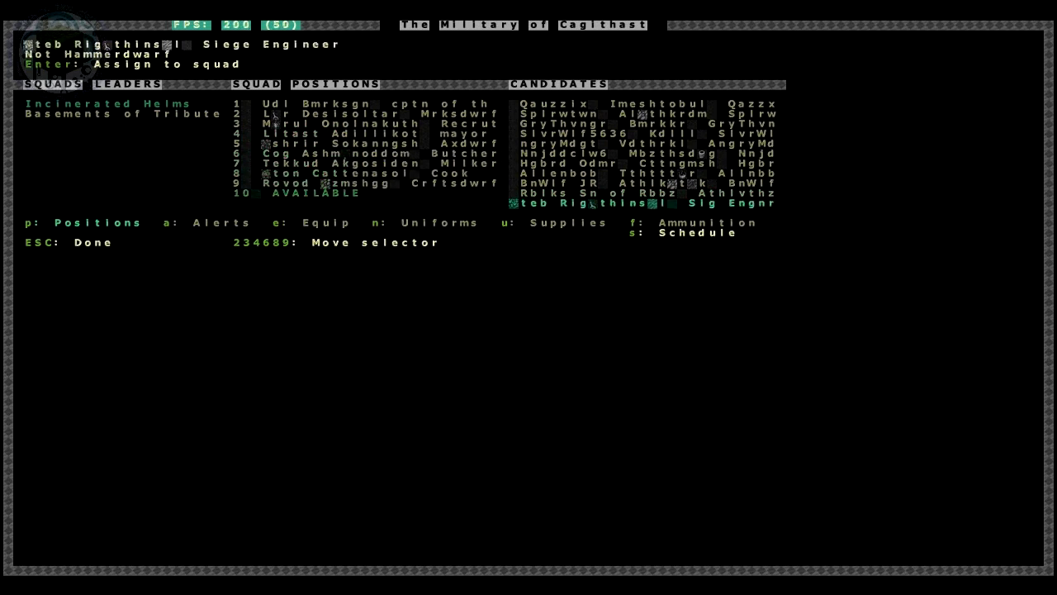
key("Return")
- Switch to the Basements of Tribute squad and reach candidates for open slot 7
key("Down")
key("Left")
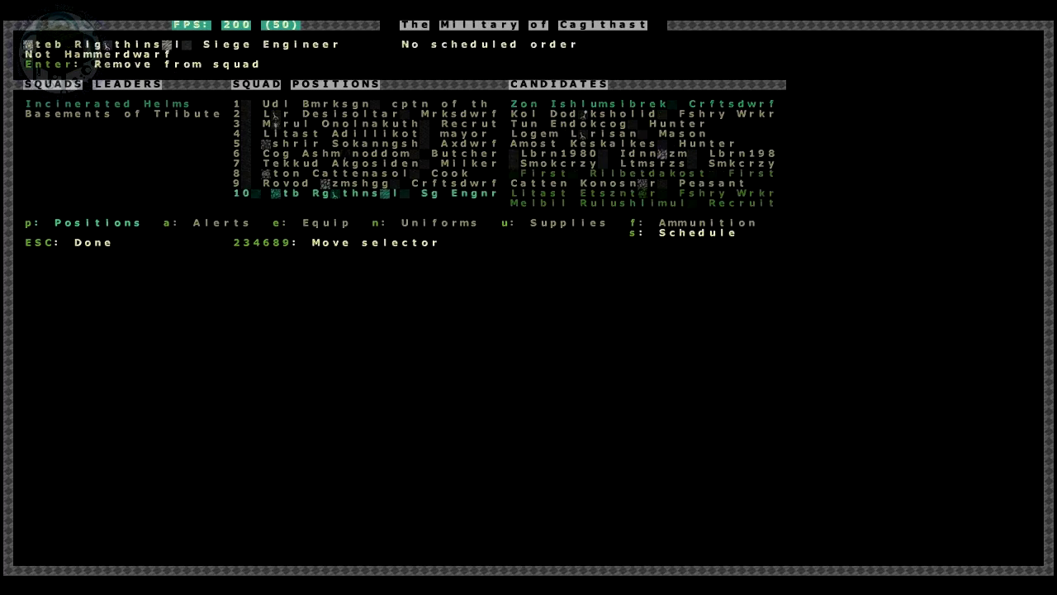
key("Down")
key("Left")
key("Down")
key("Right")
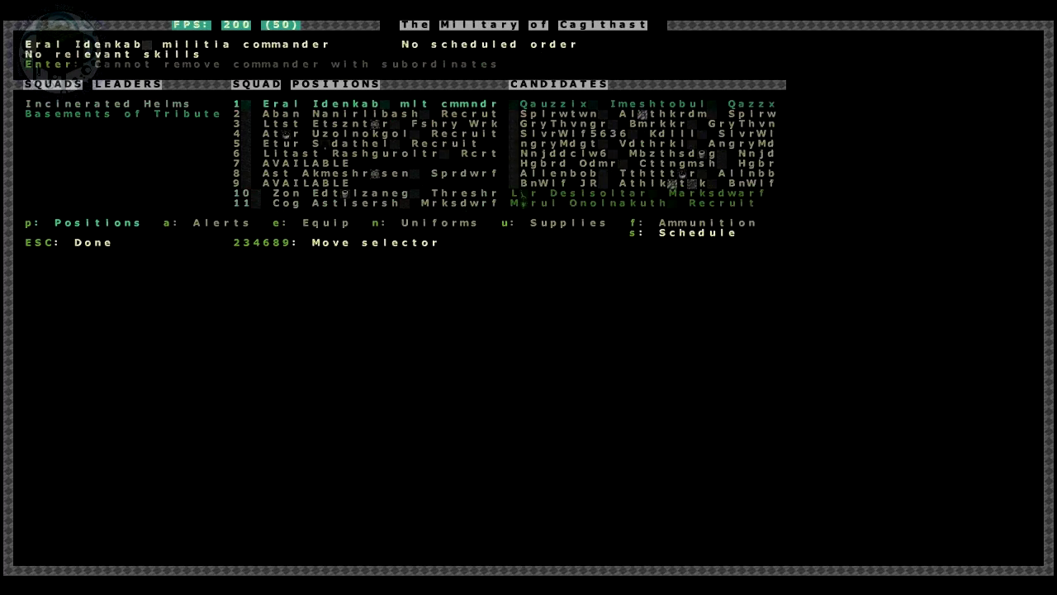
key("Down")
key("Down")
key("Down")
key("Down")
key("Down")
key("Right")
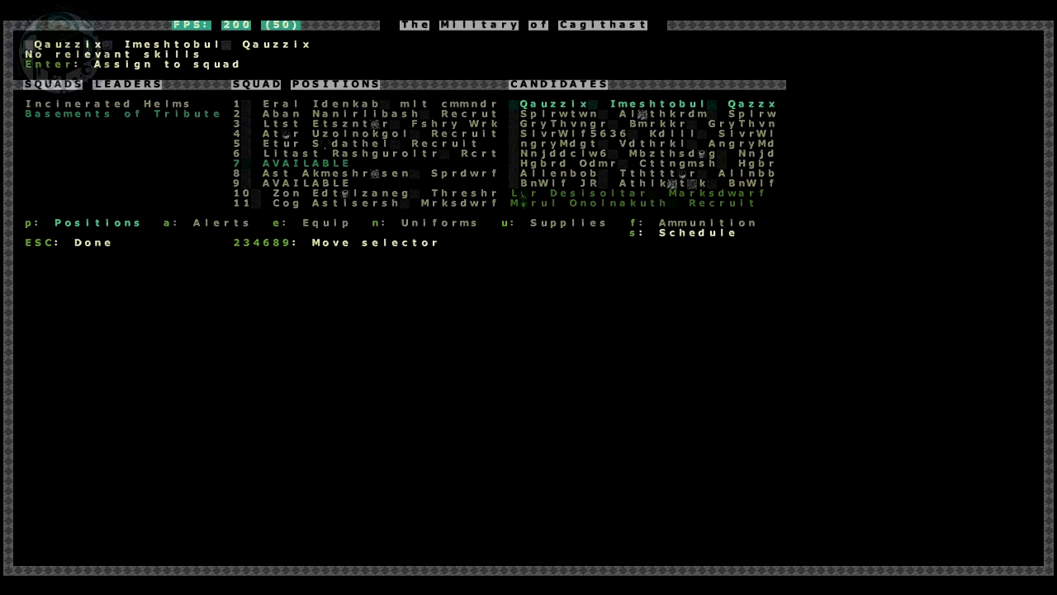
key("Down")
key("Down")
key("Down")
key("Down")
key("Down")
key("Down")
key("Down")
key("Down")
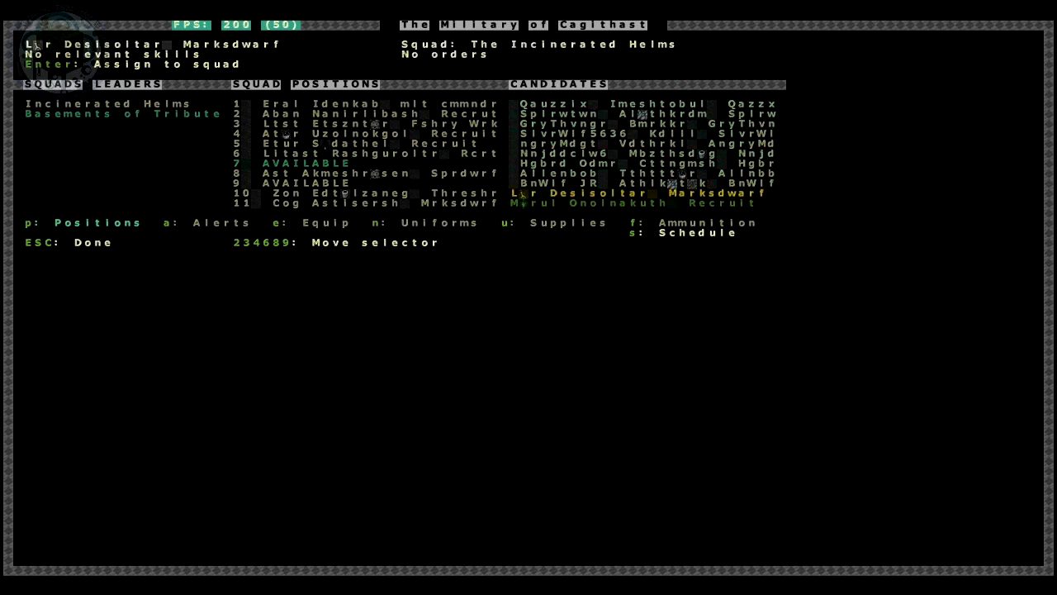
- Assign Sibrek Astemal to slot 7 plus one more candidate, then return to the map
key("Down")
key("Down")
key("Down")
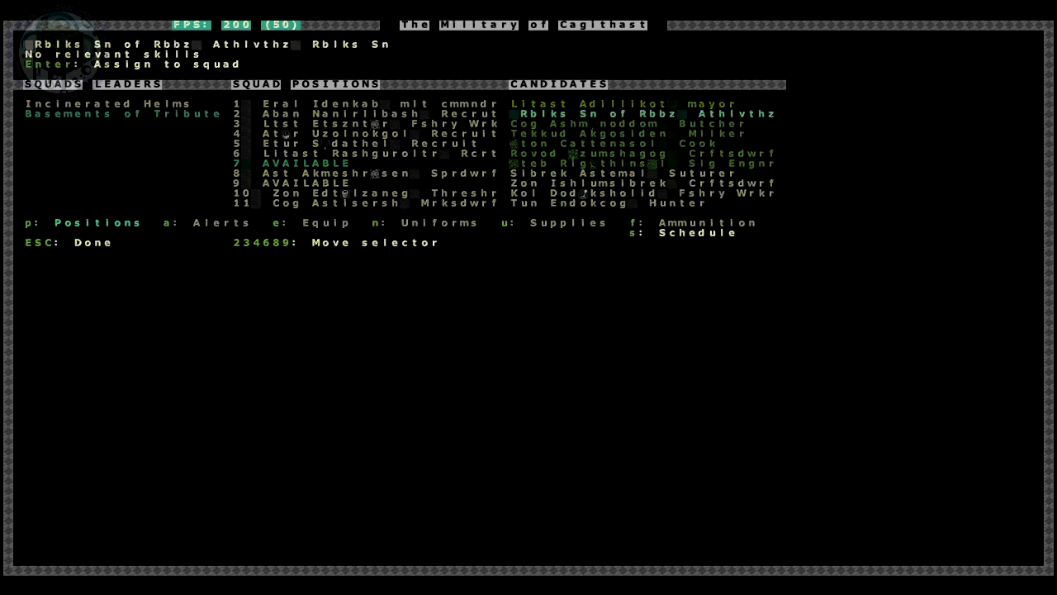
key("Down")
key("Down")
key("Down")
key("Down")
key("Down")
key("Down")
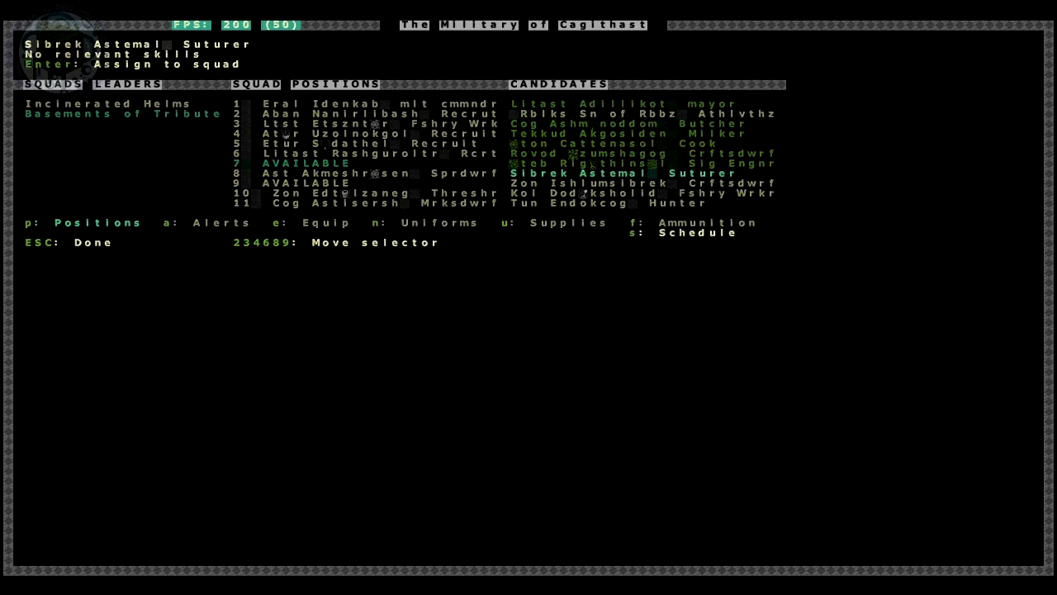
key("Return")
key("Return")
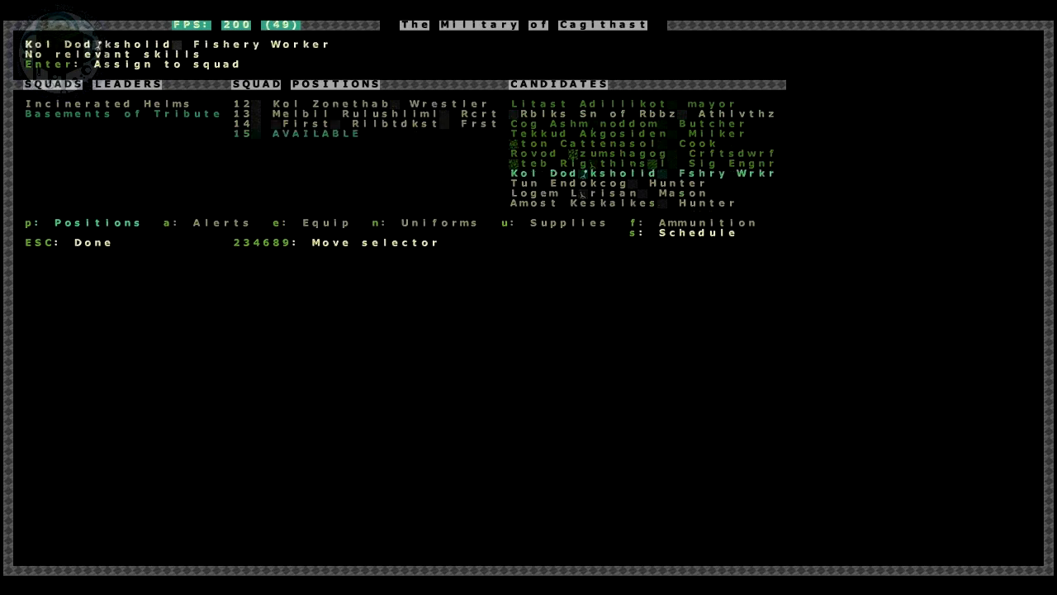
key("Return")
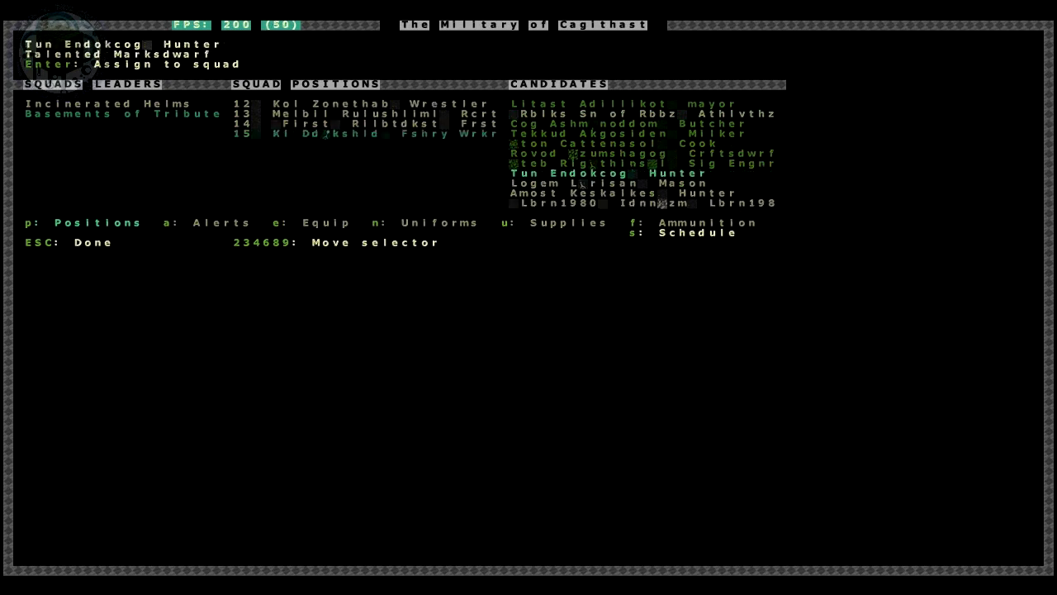
key("Escape")
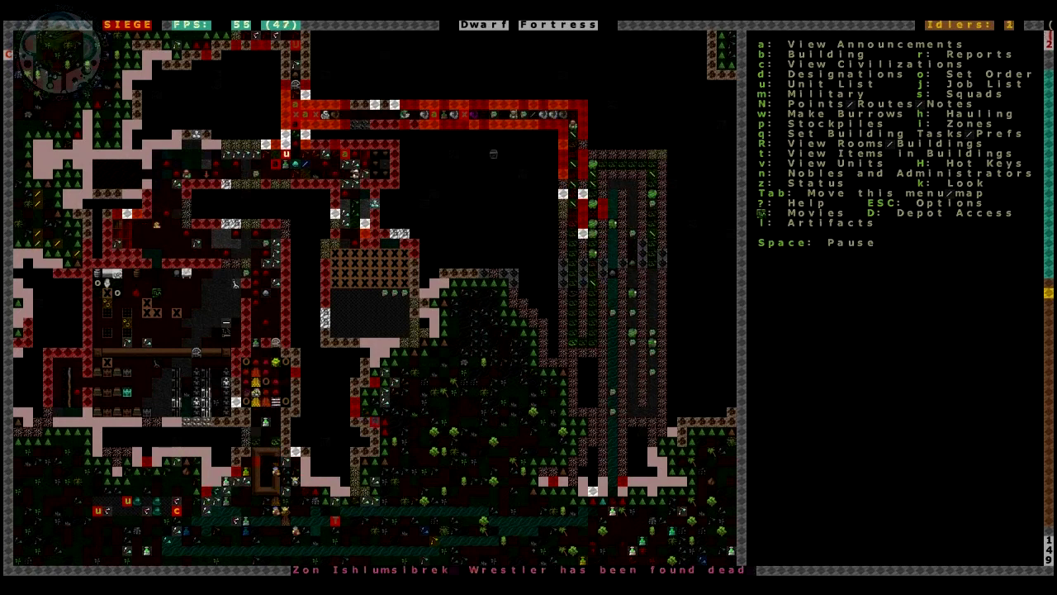
key("m")
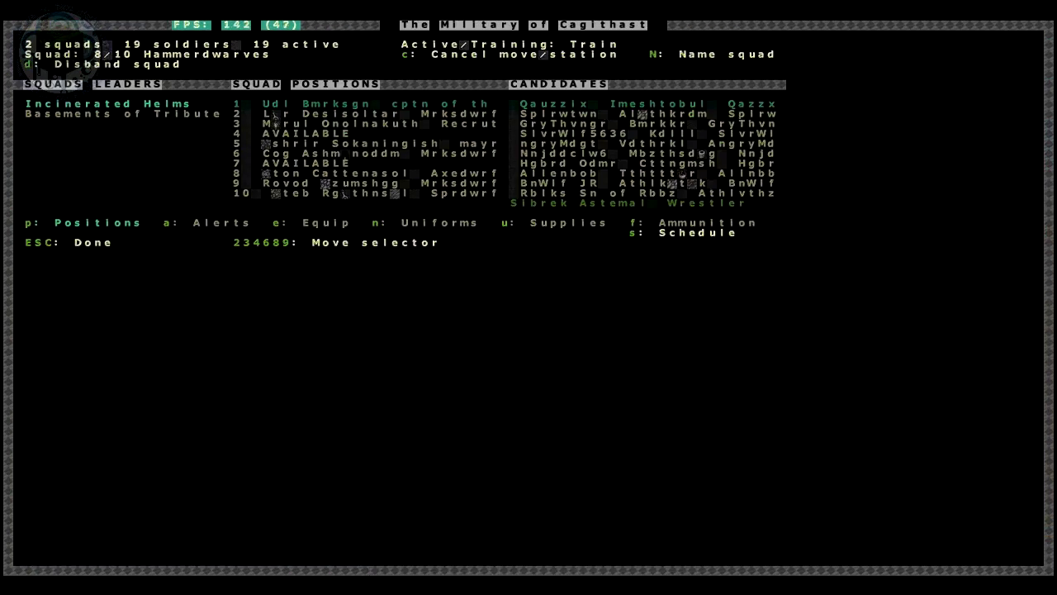
key("Down")
key("Up")
key("Escape")
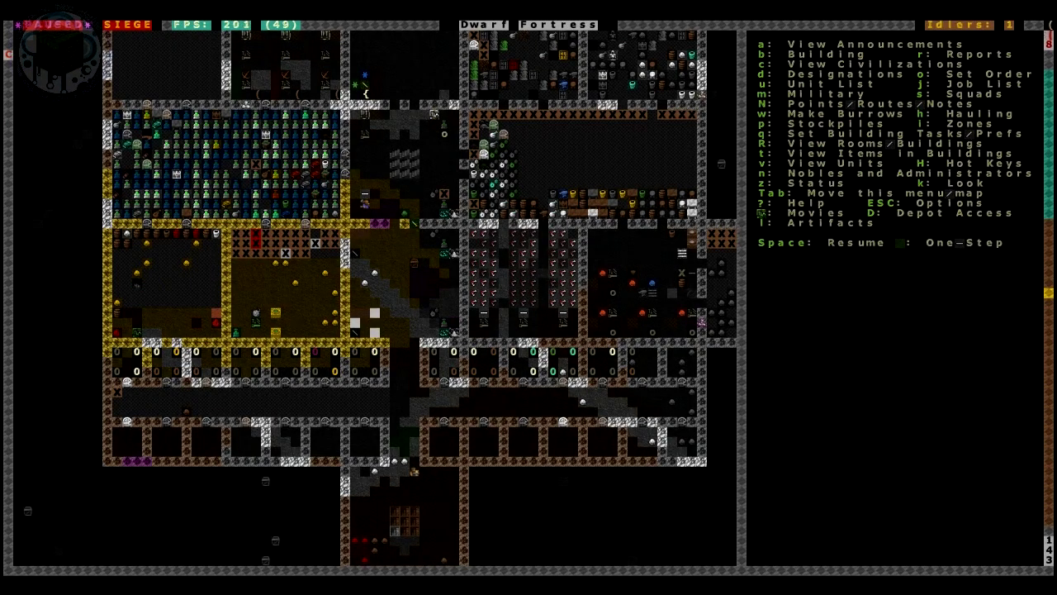
key("a")
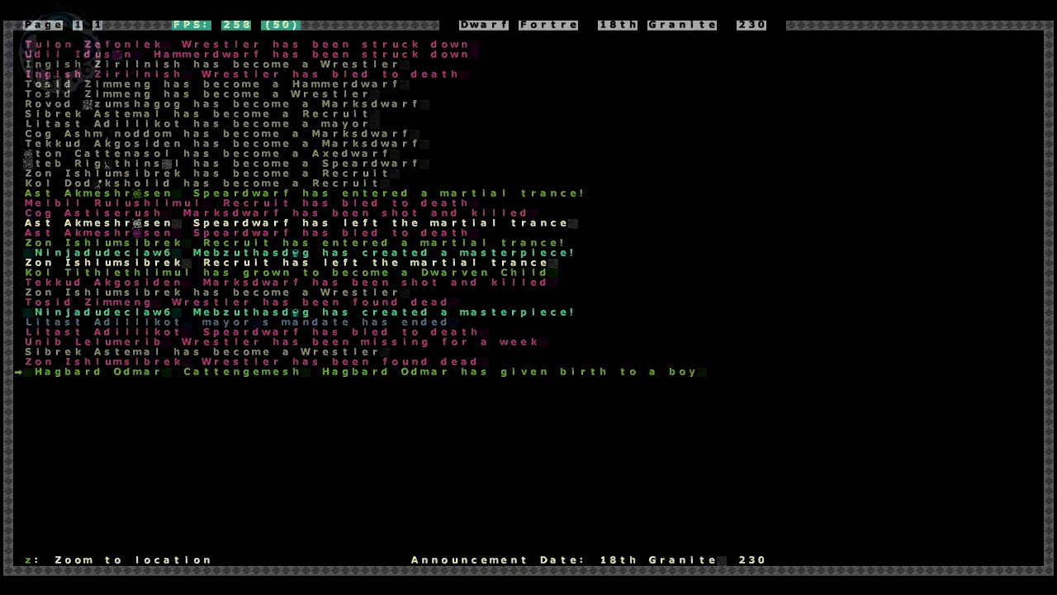
key("Escape")
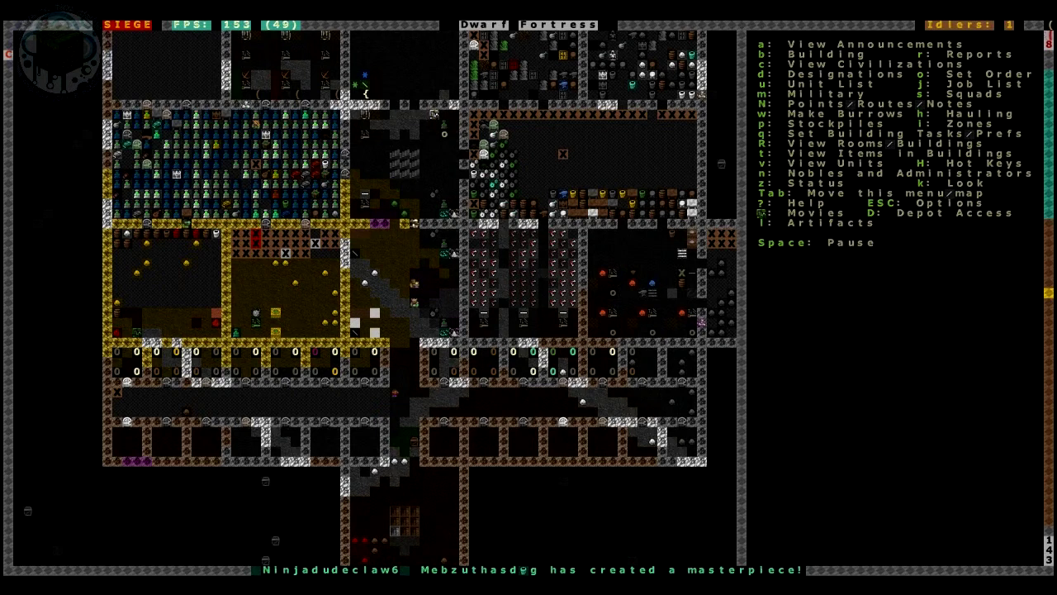
key("less")
key("less")
key("less")
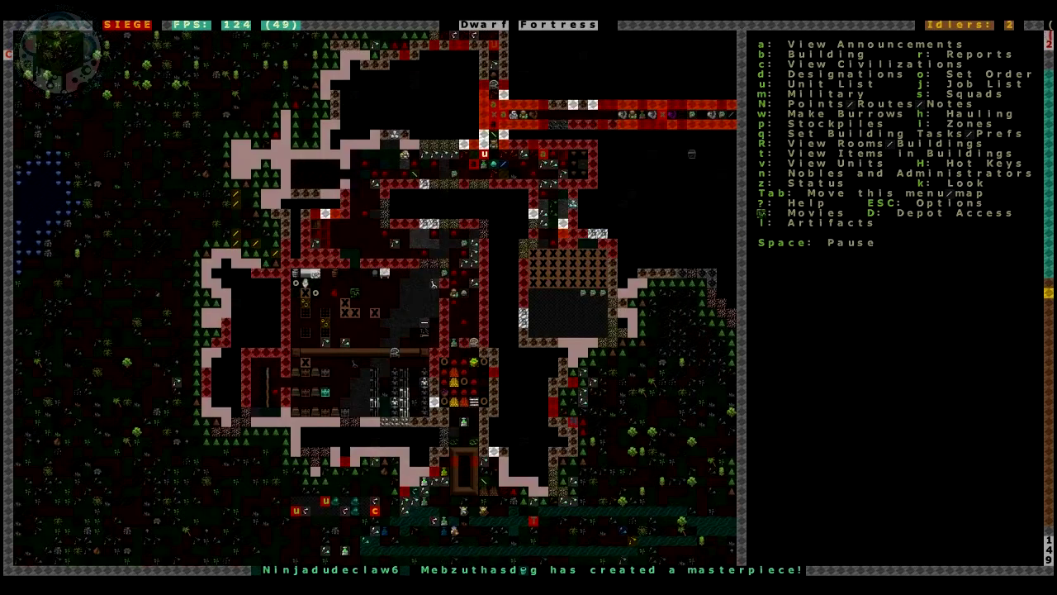
key("less")
key("less")
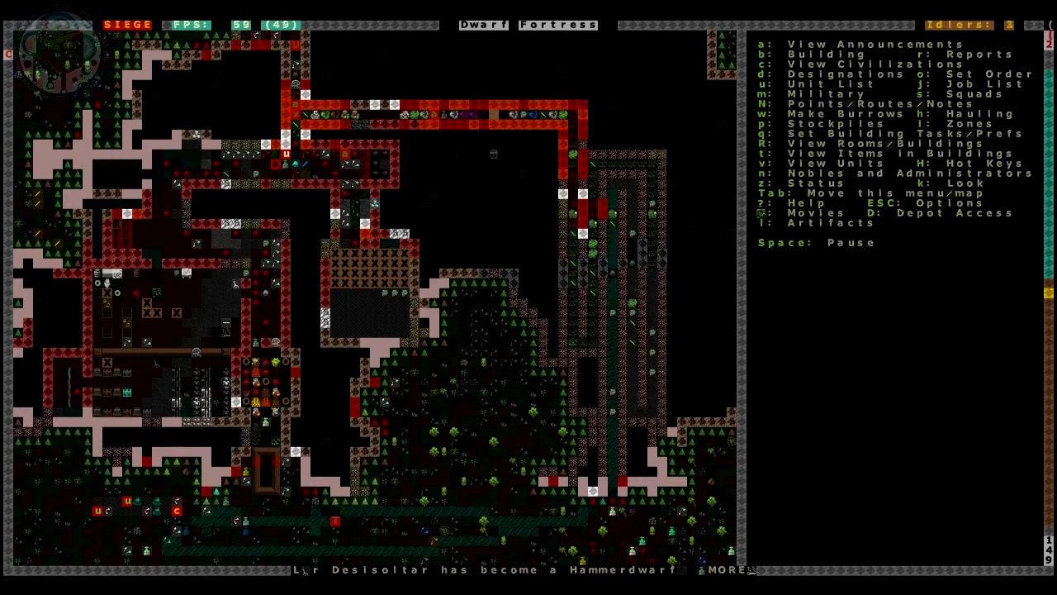
- Select empty Incinerated Helms position 2 and browse its candidates
key("m")
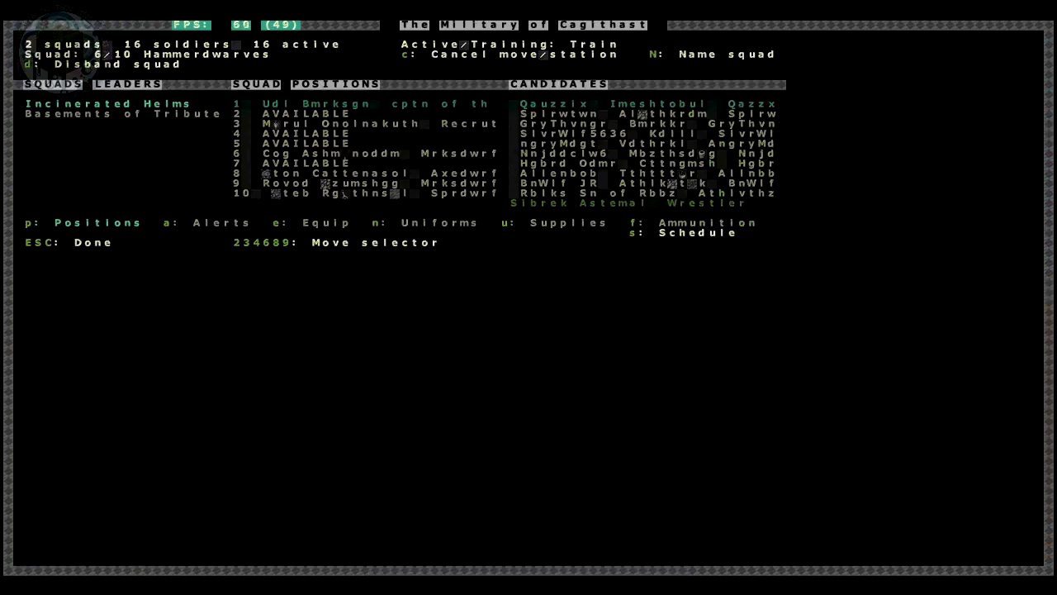
key("Right")
key("Down")
key("Right")
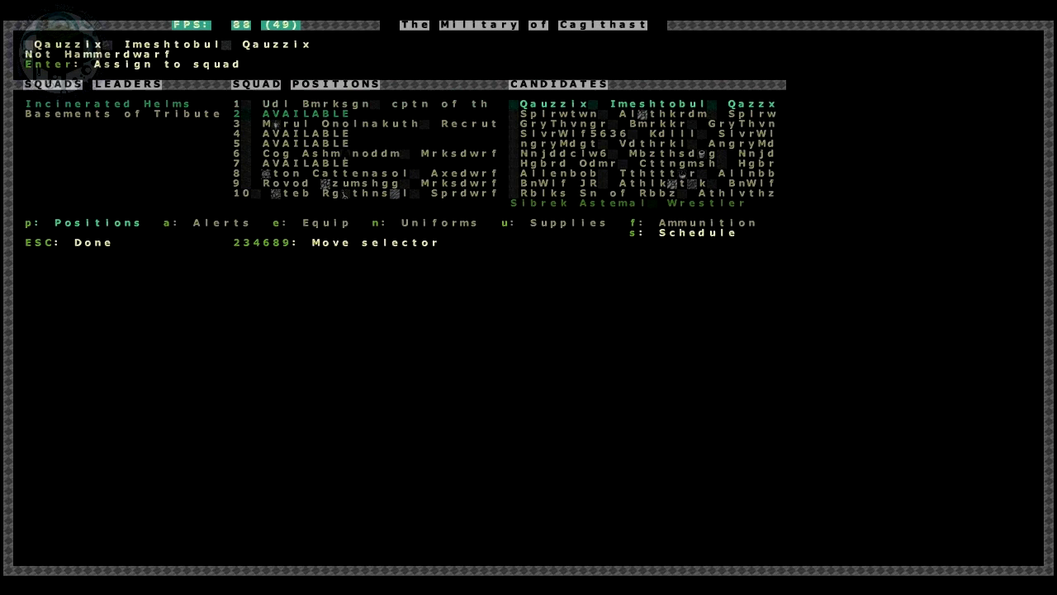
key("Down")
key("Down")
key("Down")
key("Down")
key("Down")
key("Down")
key("Down")
key("Down")
key("Down")
key("Down")
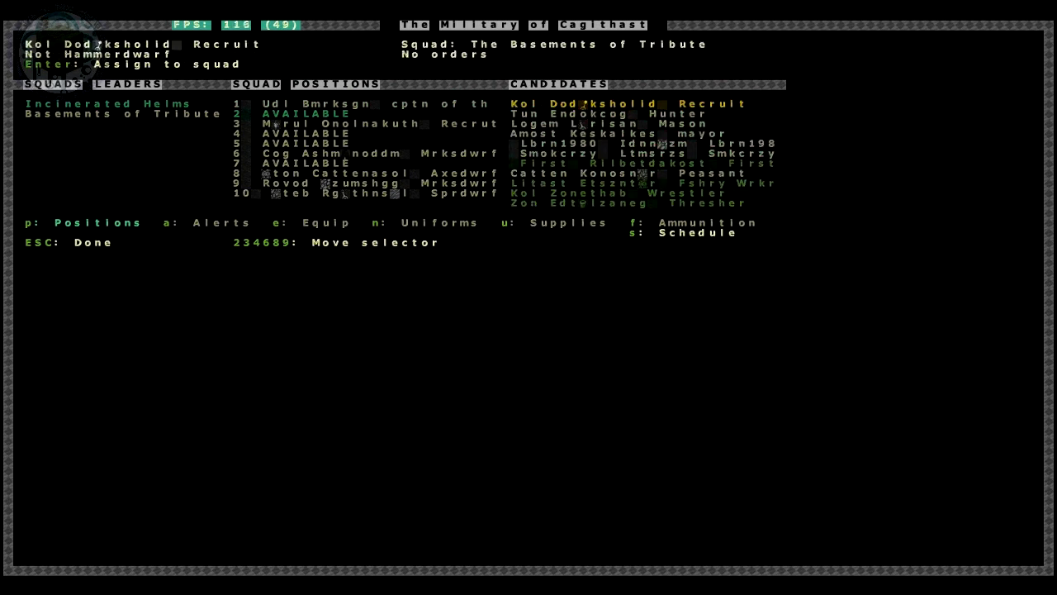
key("Down")
- Assign the hunter to position 2, the mason to 4 and the peasant to 7
key("Return")
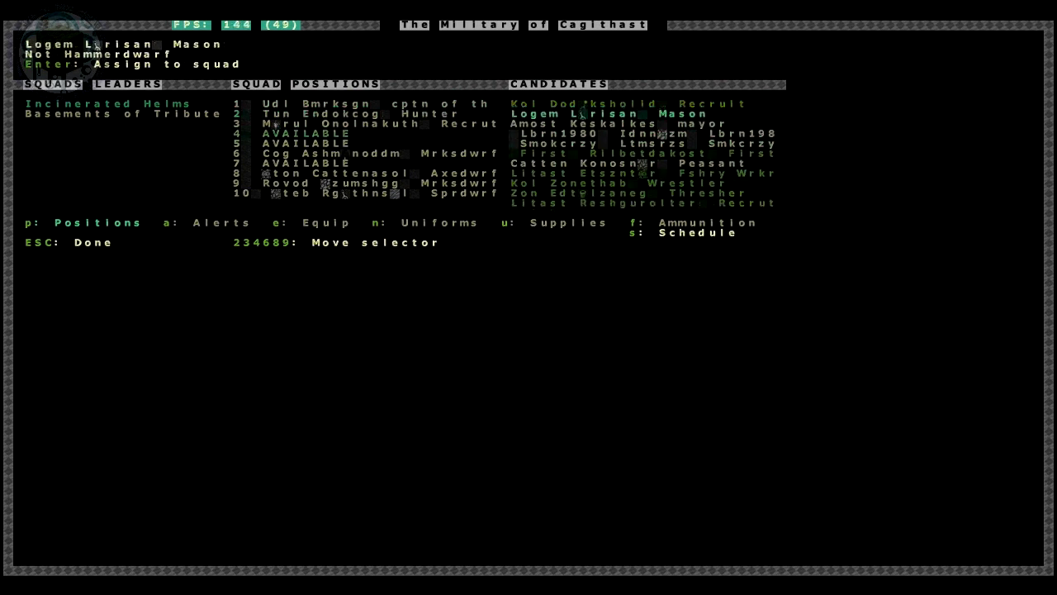
key("Return")
key("Return")
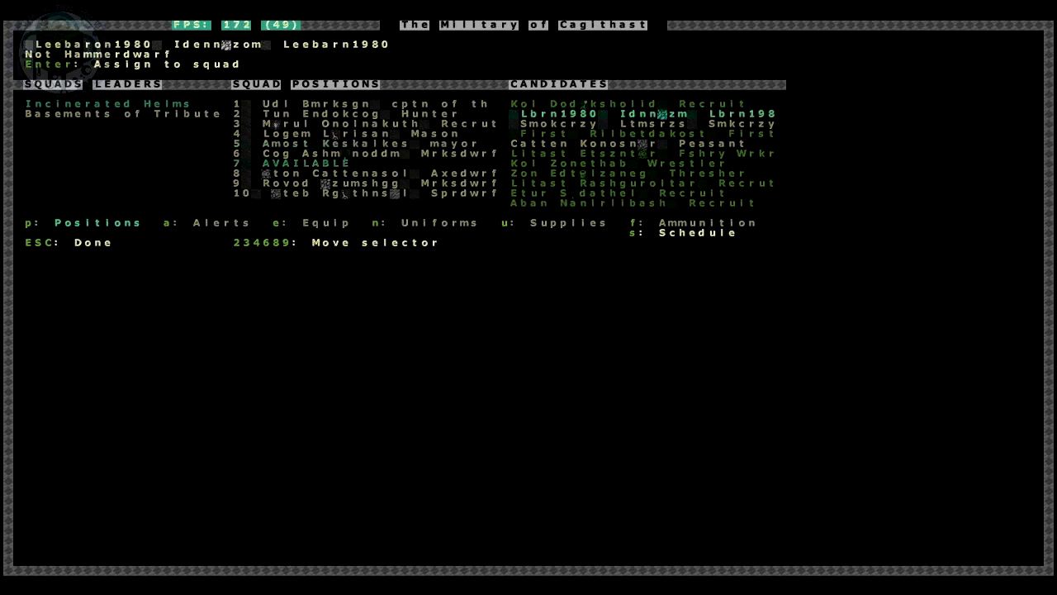
key("Down")
key("Down")
key("Down")
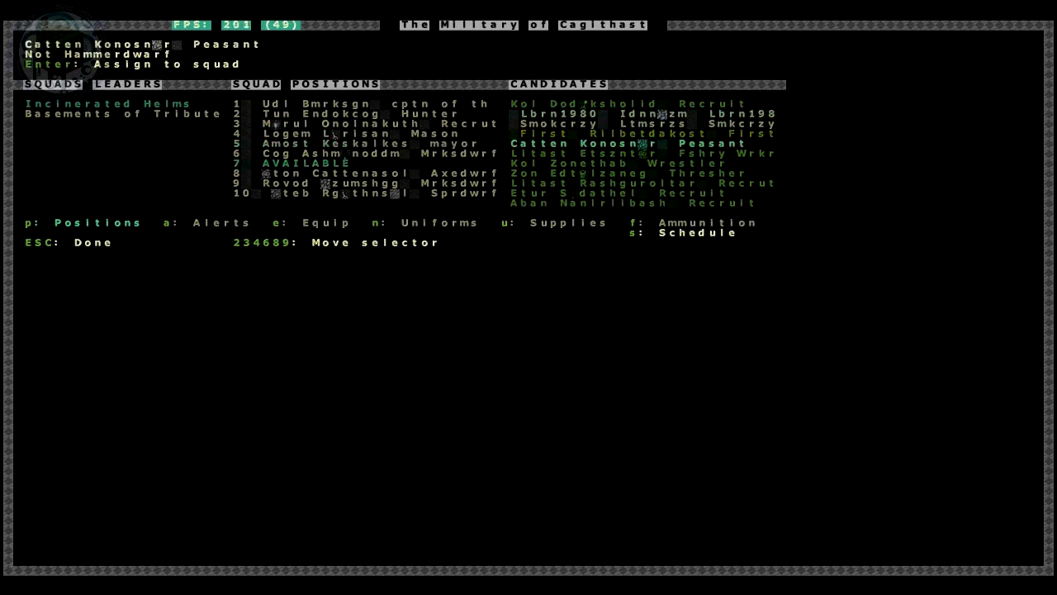
key("Return")
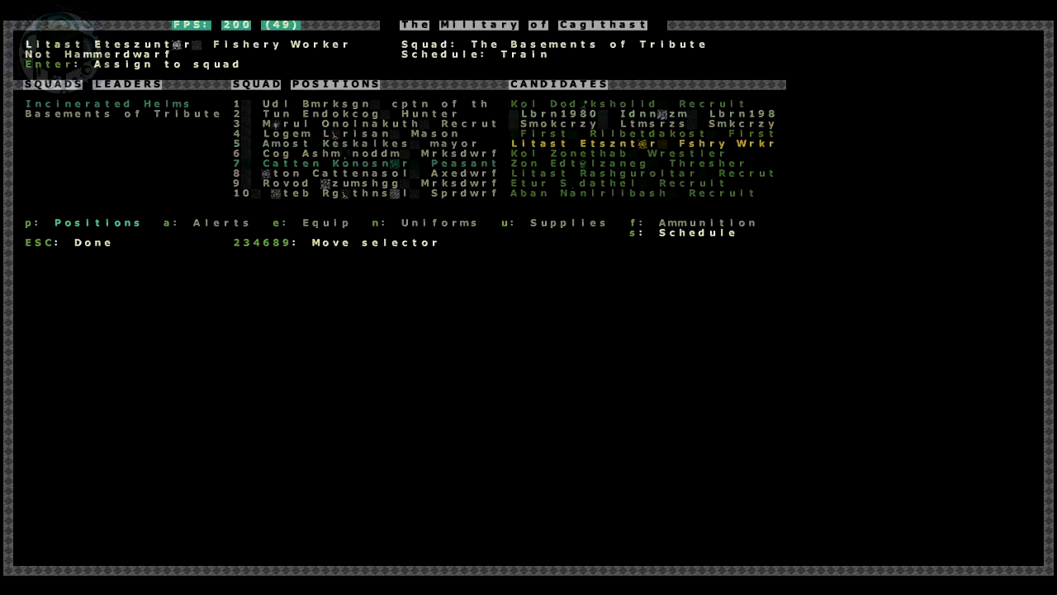
- Check Basements of Tribute's empty position 4 and browse its candidate list
key("Down")
key("Left")
key("Left")
key("Down")
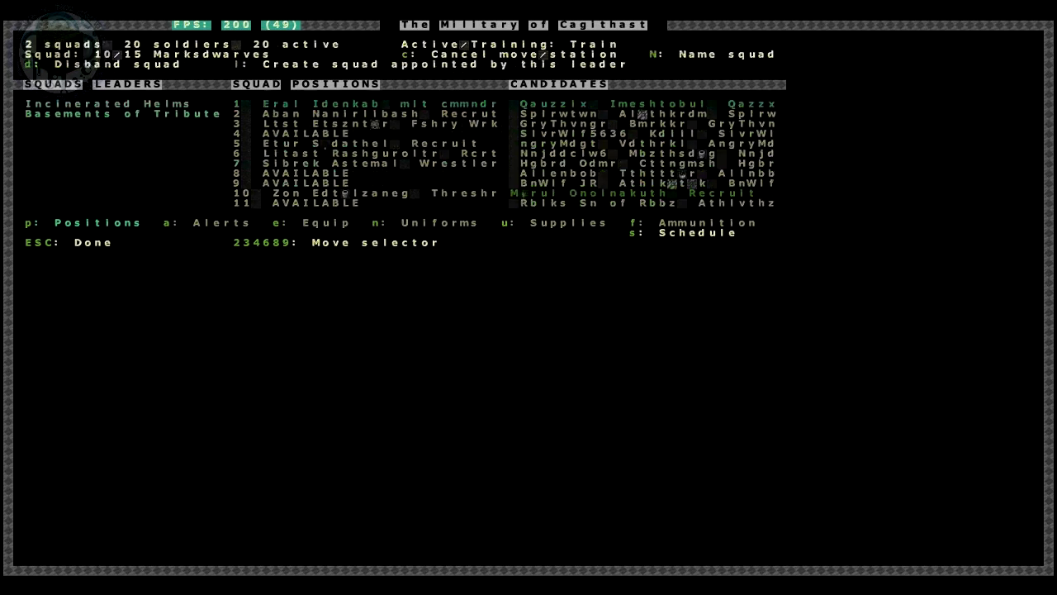
key("Right")
key("Down")
key("Down")
key("Down")
key("Right")
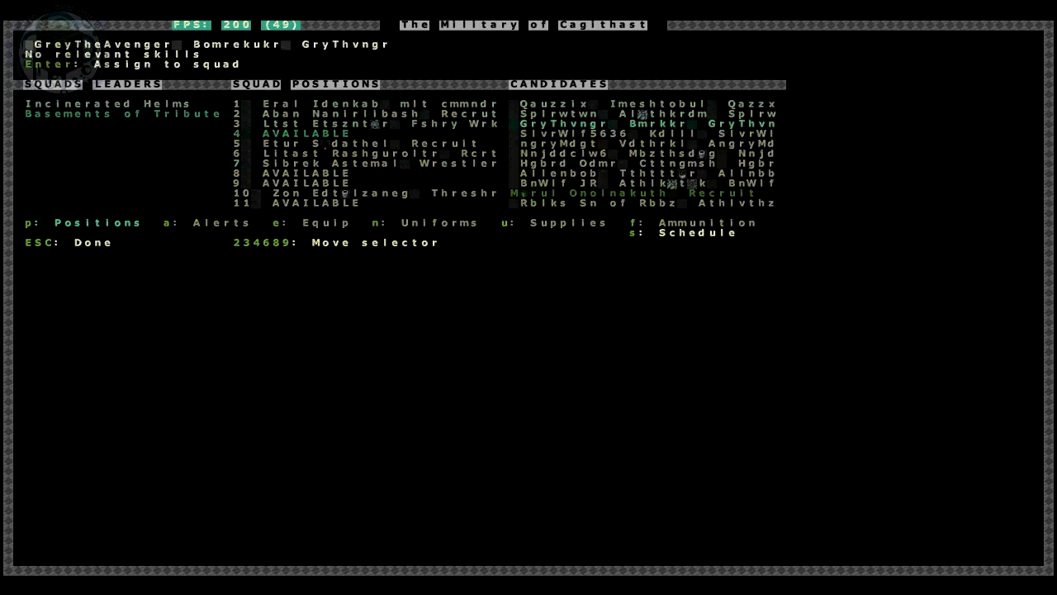
key("Down")
key("Down")
key("Down")
key("Down")
key("Down")
key("Down")
key("Down")
key("Down")
key("Down")
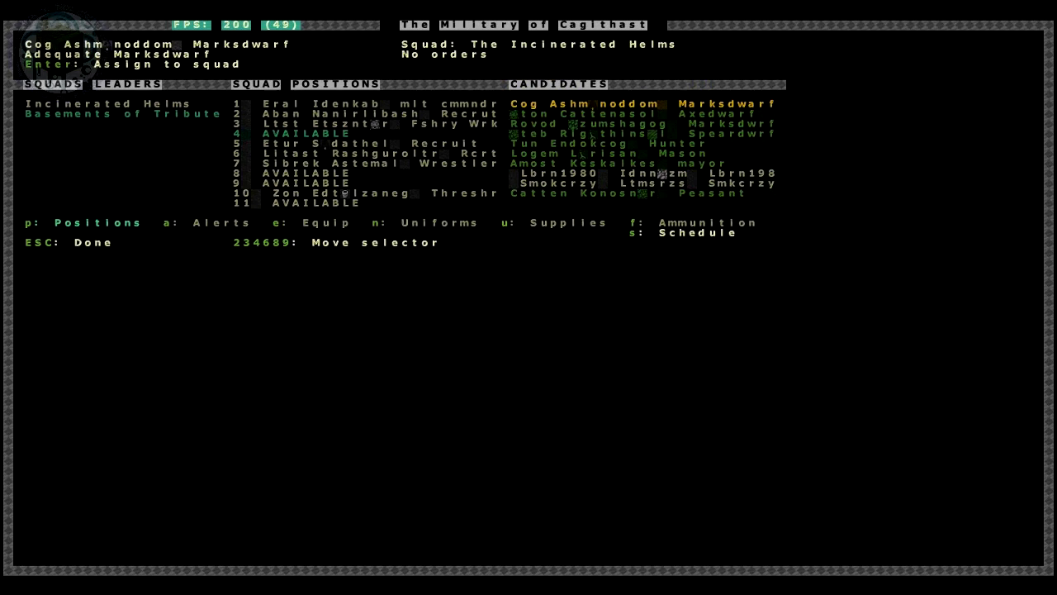
key("Down")
key("Down")
key("Down")
key("Down")
key("Down")
key("Down")
key("Down")
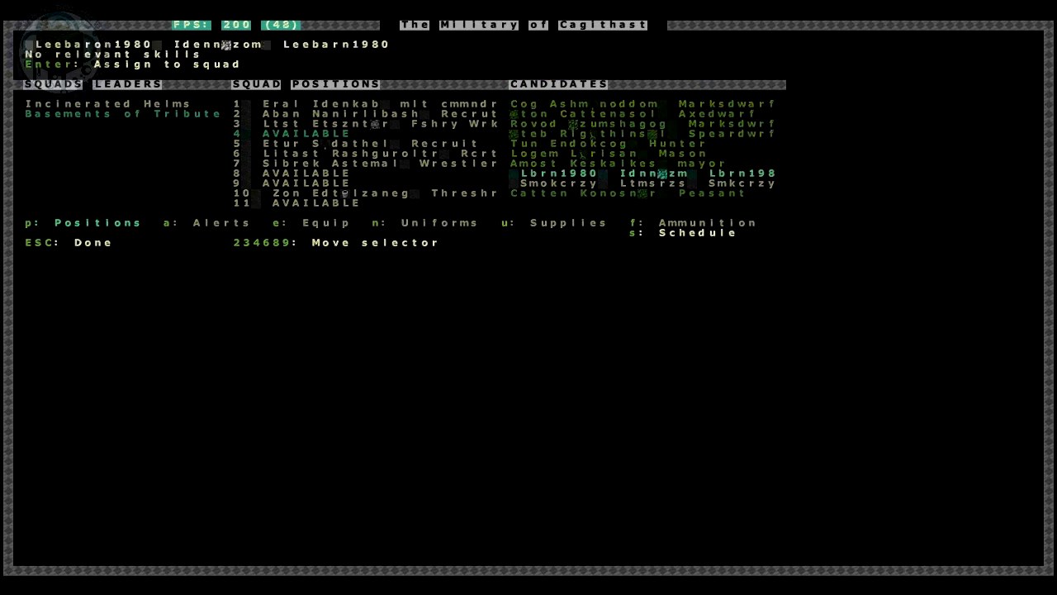
key("Down")
key("Down")
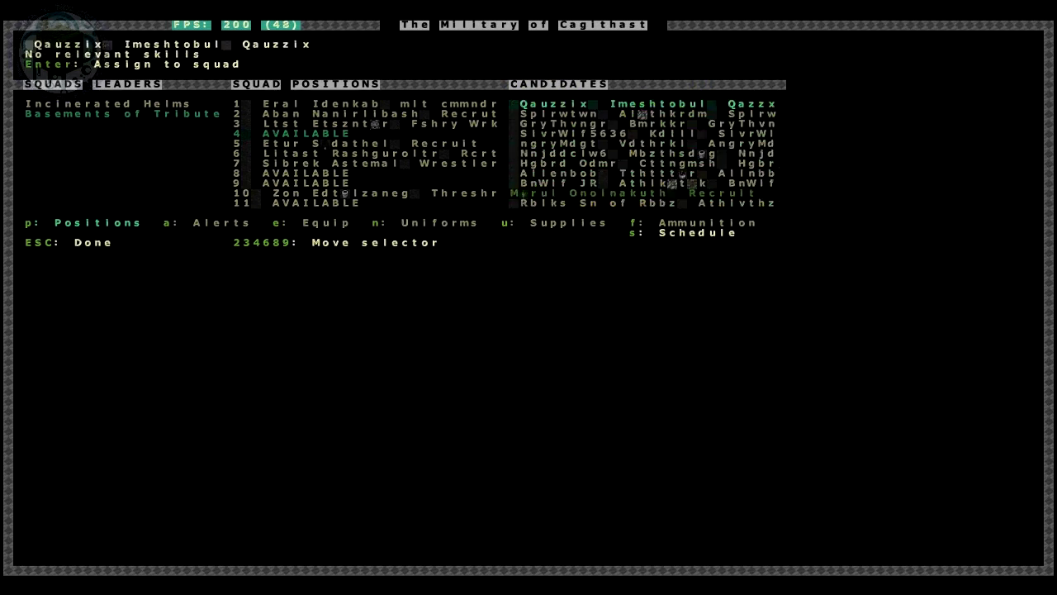
key("Down")
key("Down")
key("Up")
key("Escape")
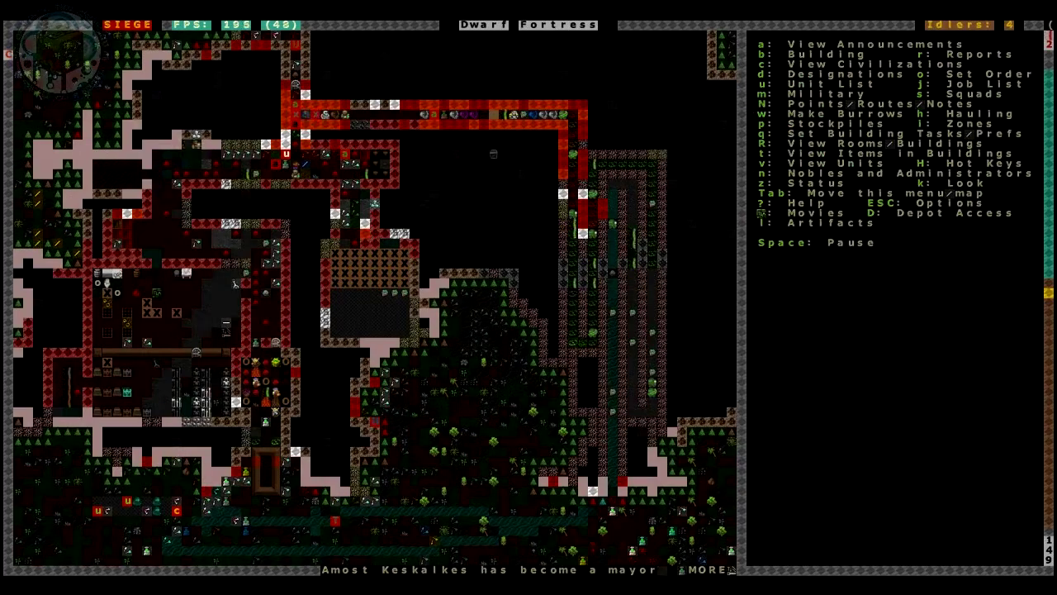
key("Escape")
key("Escape")
key("z")
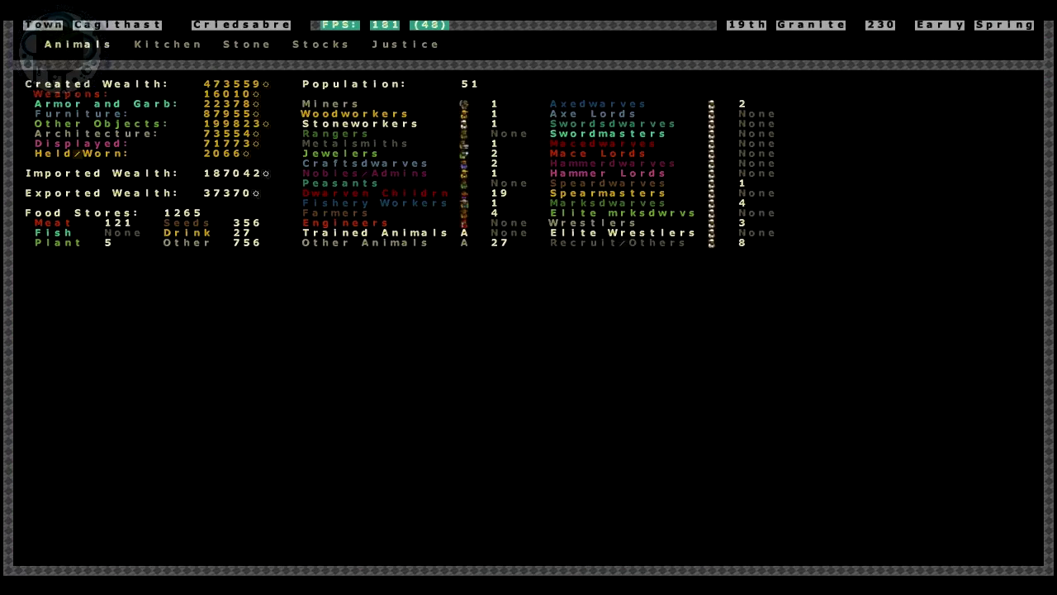
key("Escape")
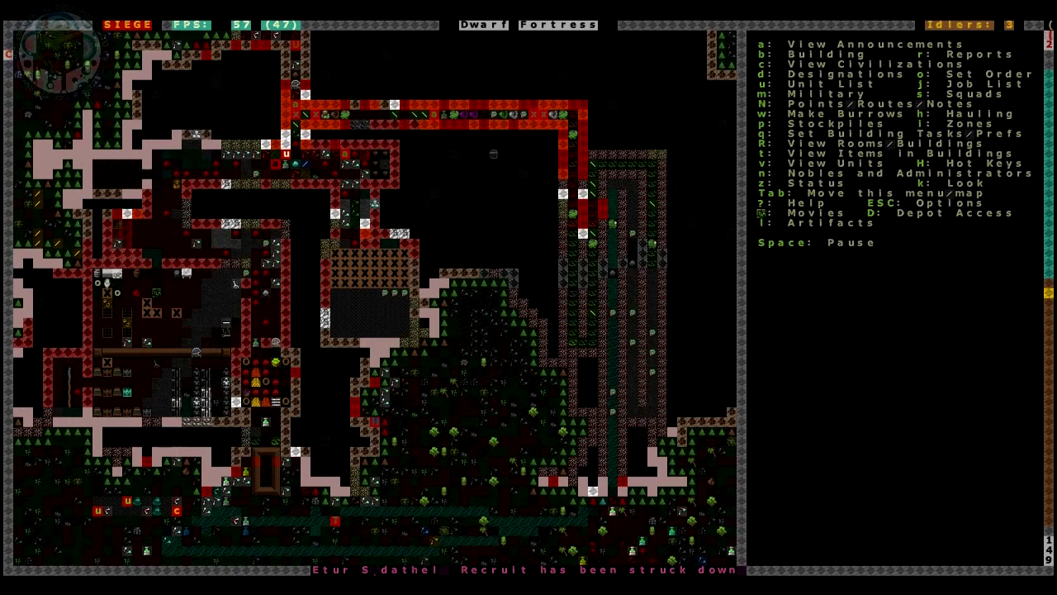
- Inspect a unit, then cycle through the besieging Merfolk Bowmen in unit view
key("v")
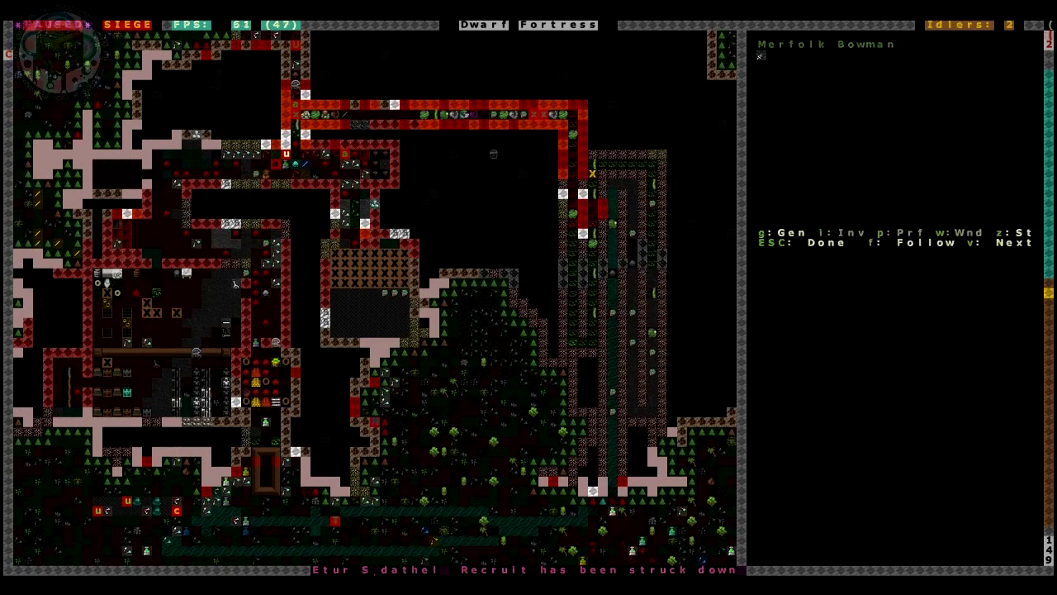
key("v")
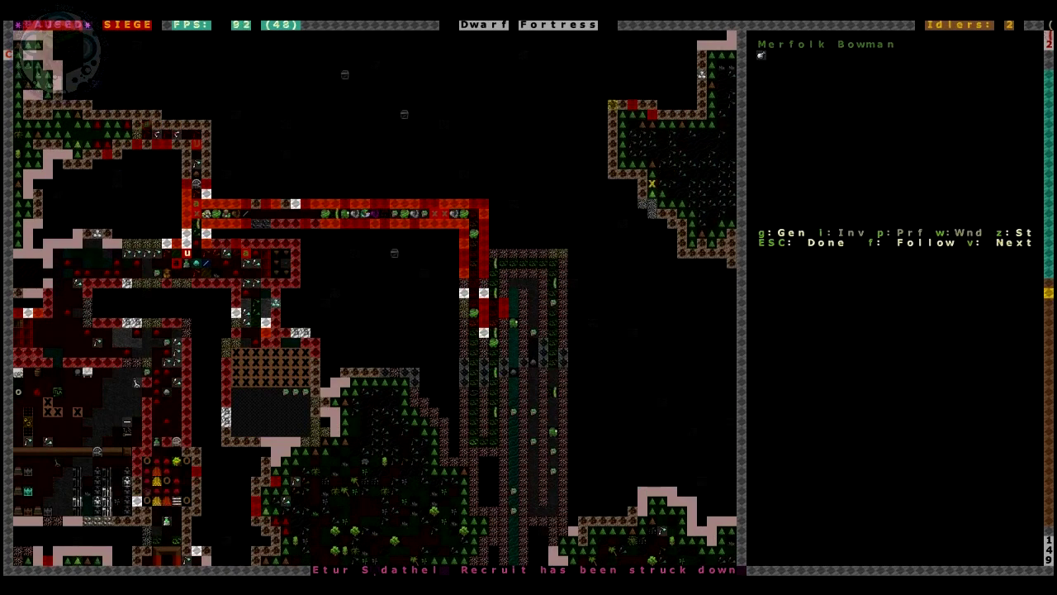
key("Escape")
key("v")
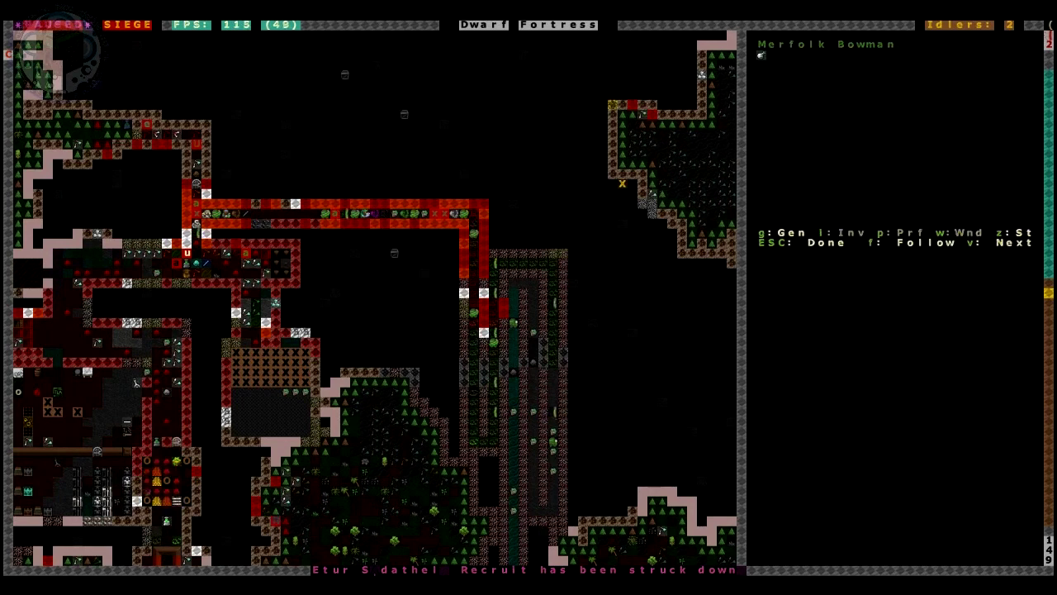
key("v")
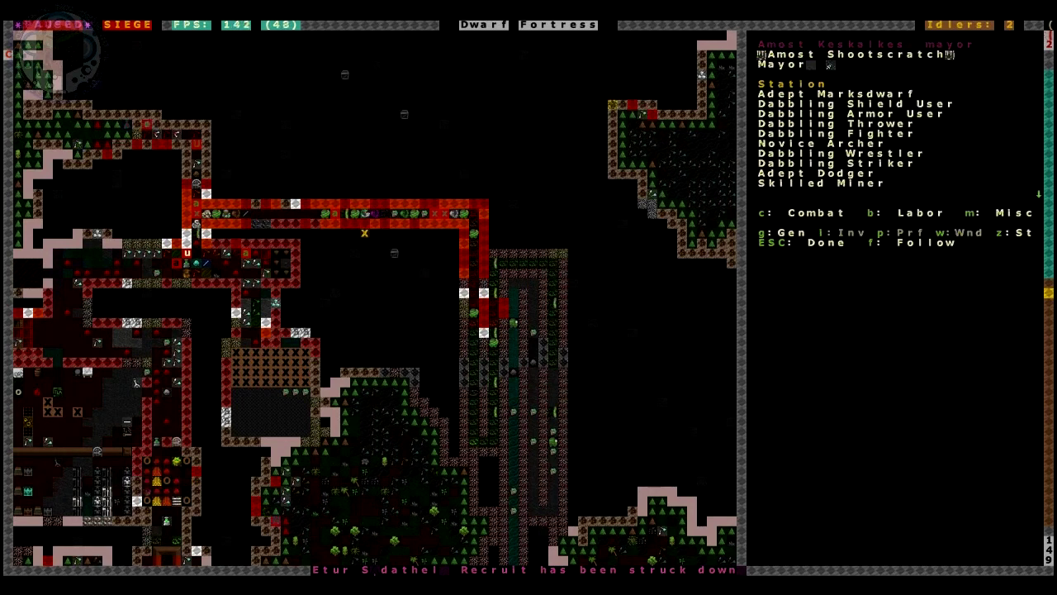
key("v")
key("v")
- Close the unit details and check the fortress status summary
key("Escape")
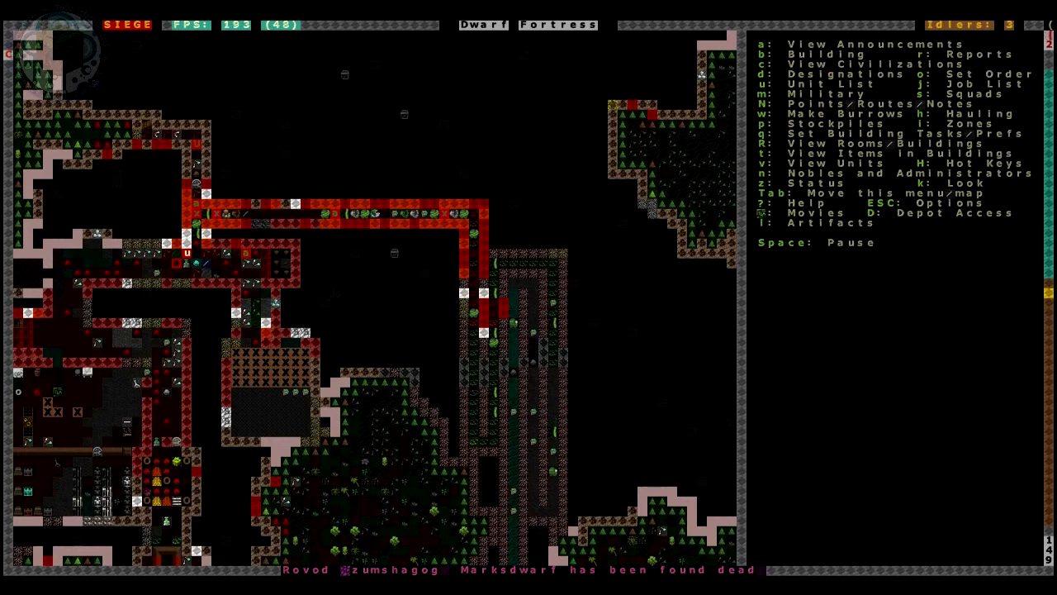
key("Escape")
key("Escape")
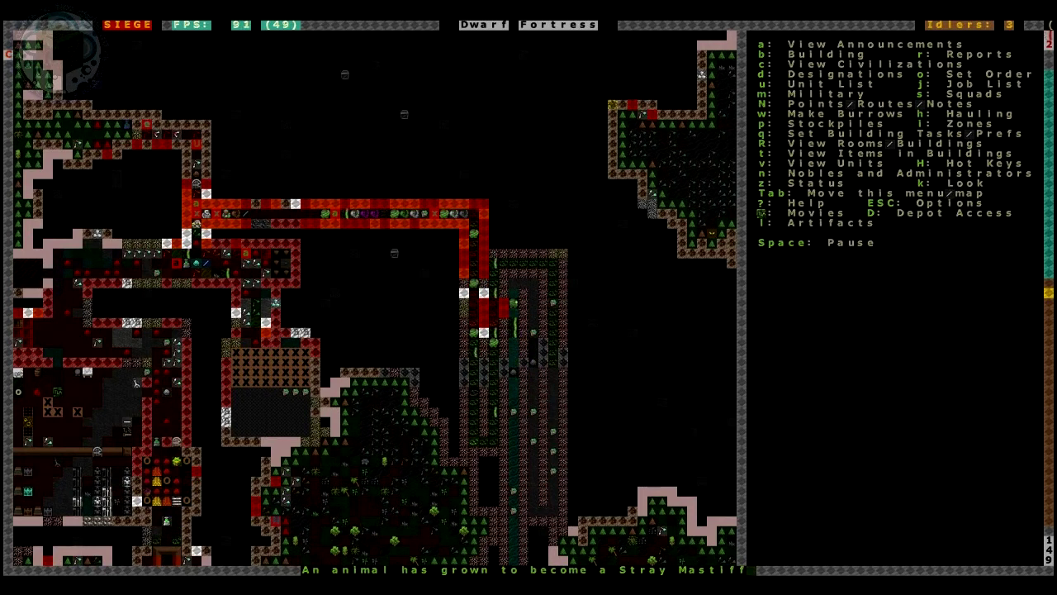
key("z")
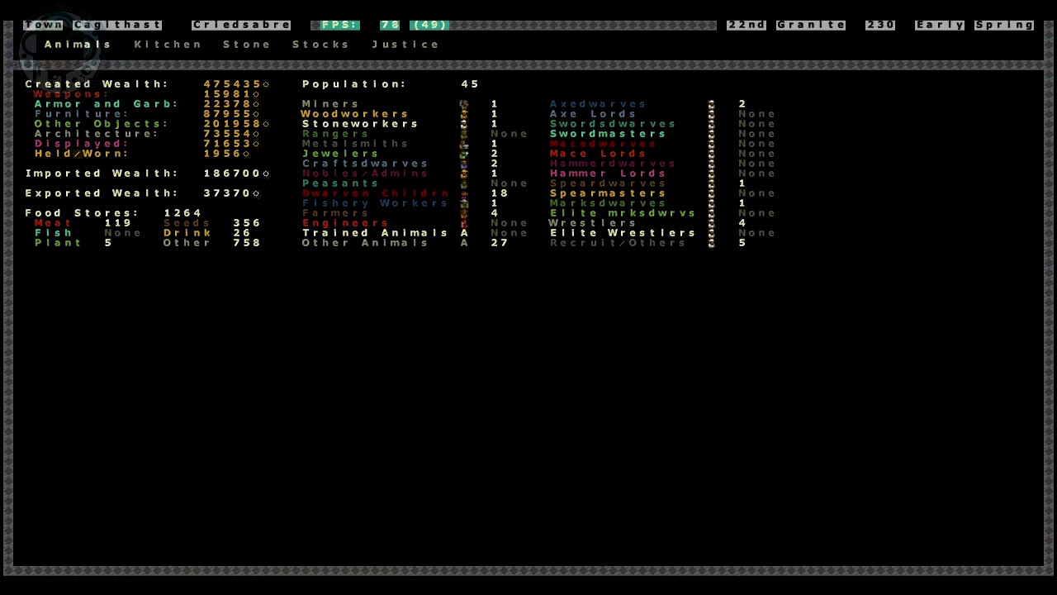
key("Escape")
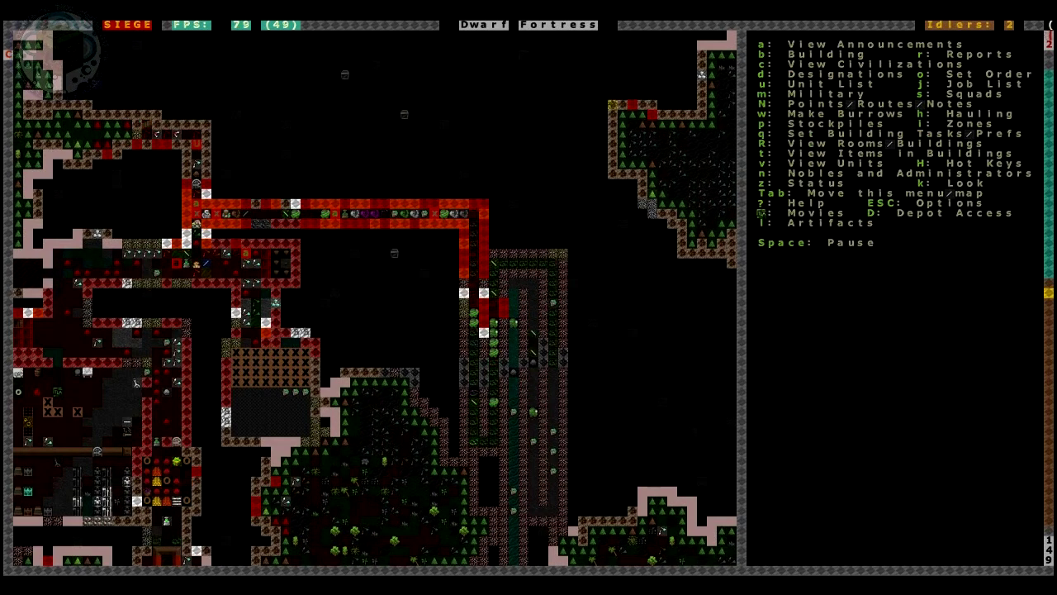
- Pan across the fortress, recheck the status summary, then switch to Dwarf Therapist
key("shift+Down")
key("shift+Down")
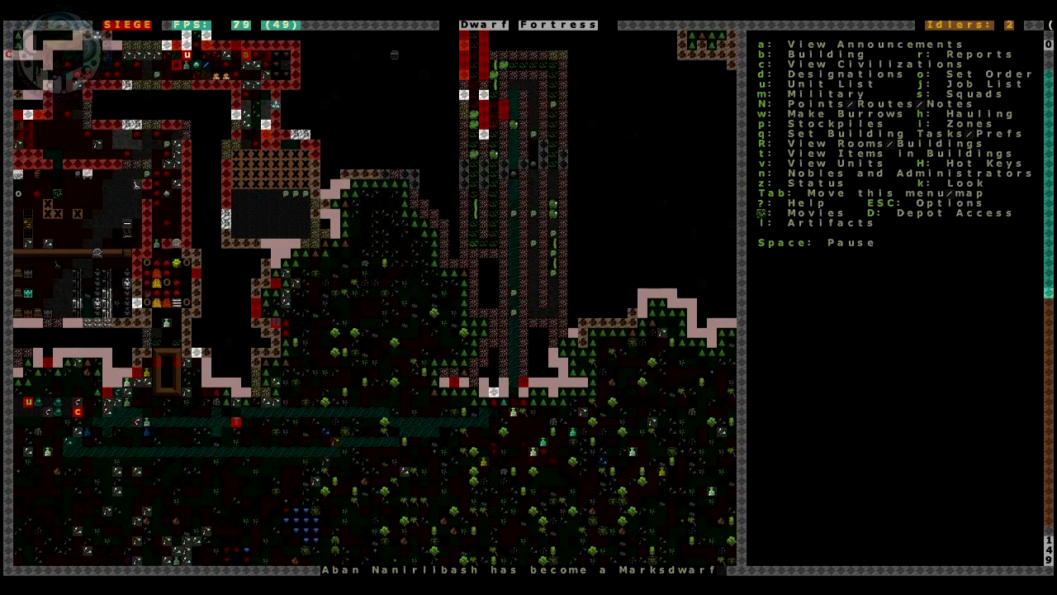
key("shift+Left")
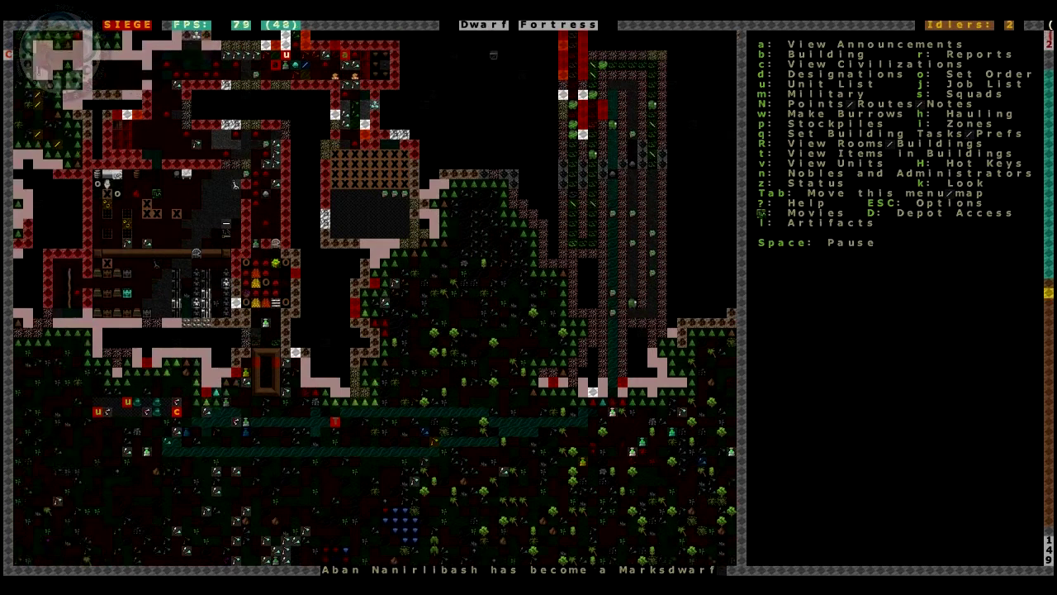
key("shift+Up")
key("shift+Up")
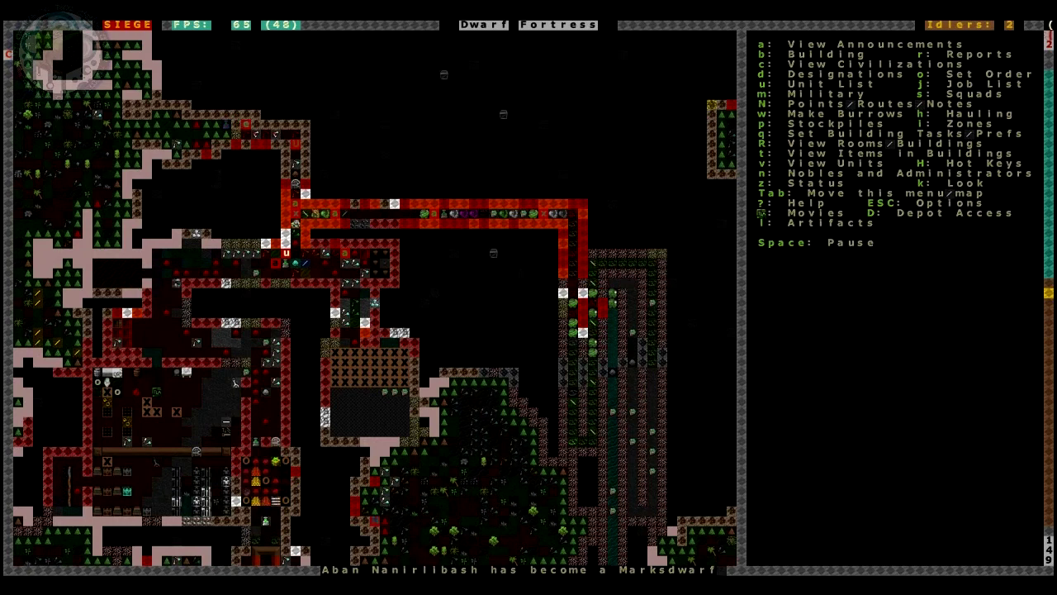
key("z")
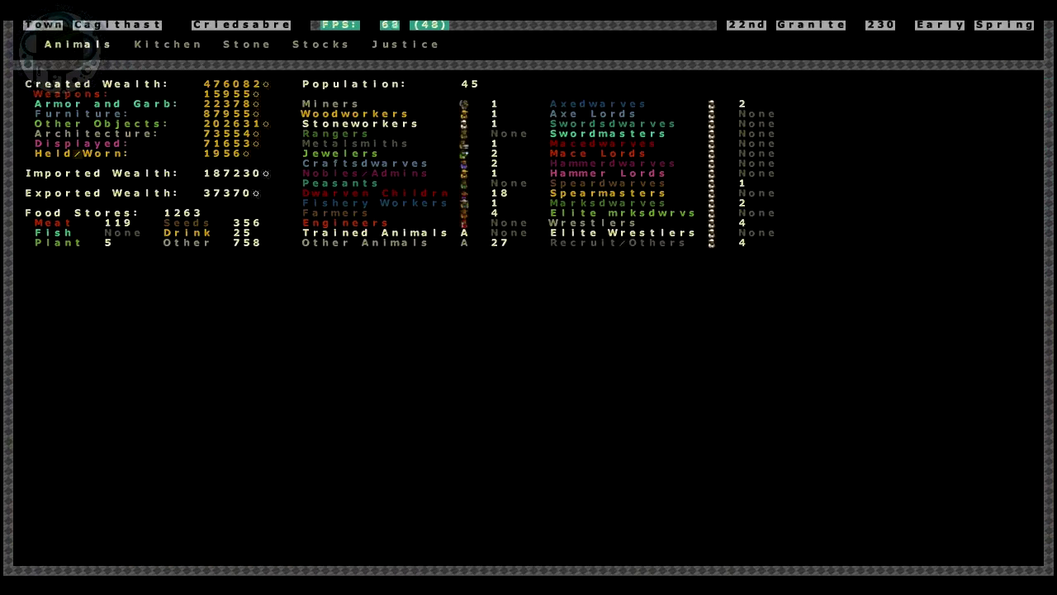
key("Escape")
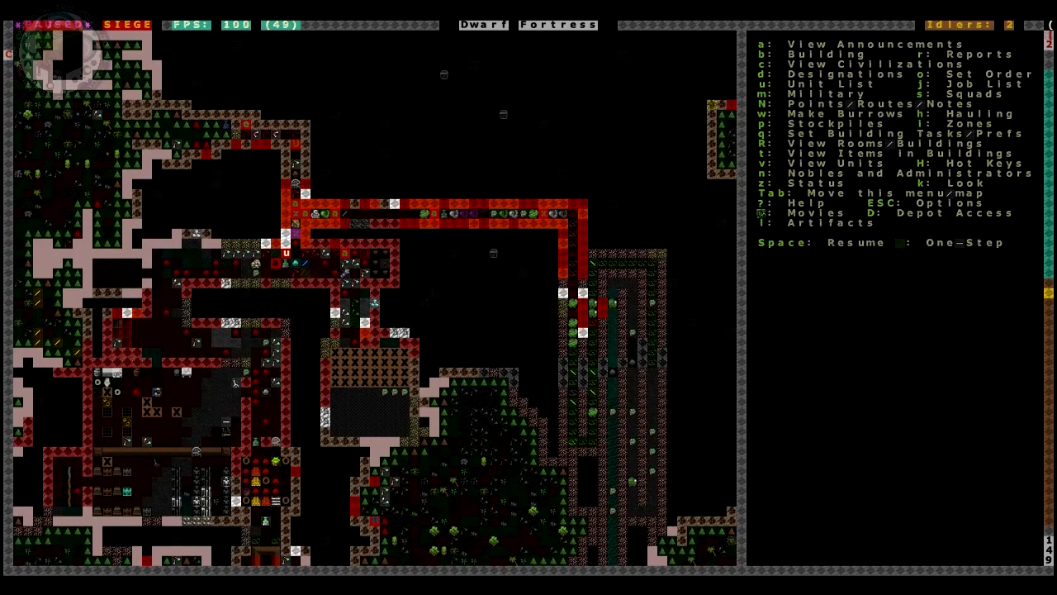
key("alt+Tab")
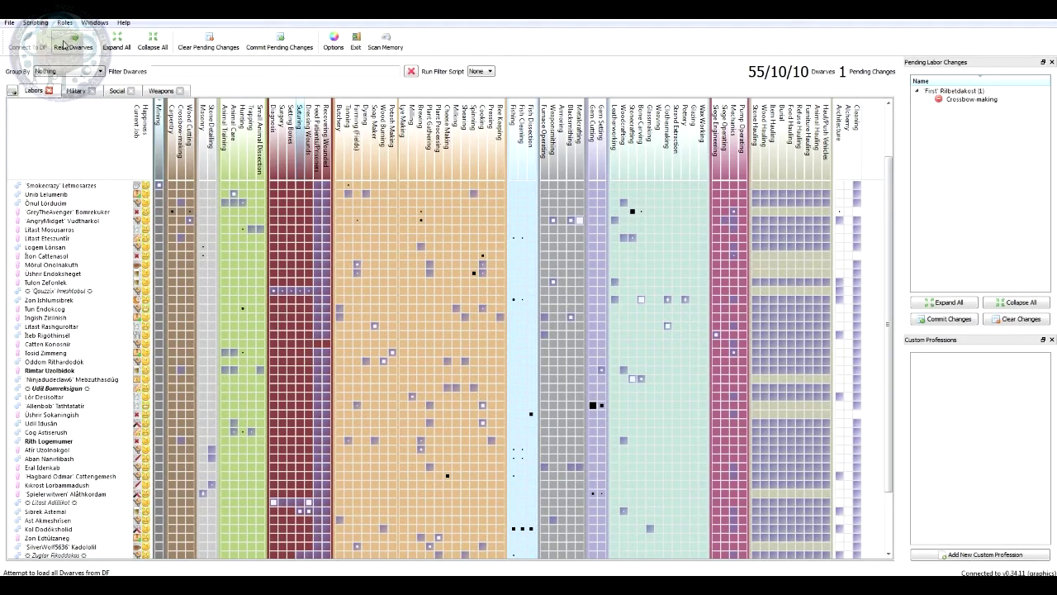
- Reload the dwarves via Read Dwarves, listing 27 adults, 11 children and 7 babies
left_click(63, 44)
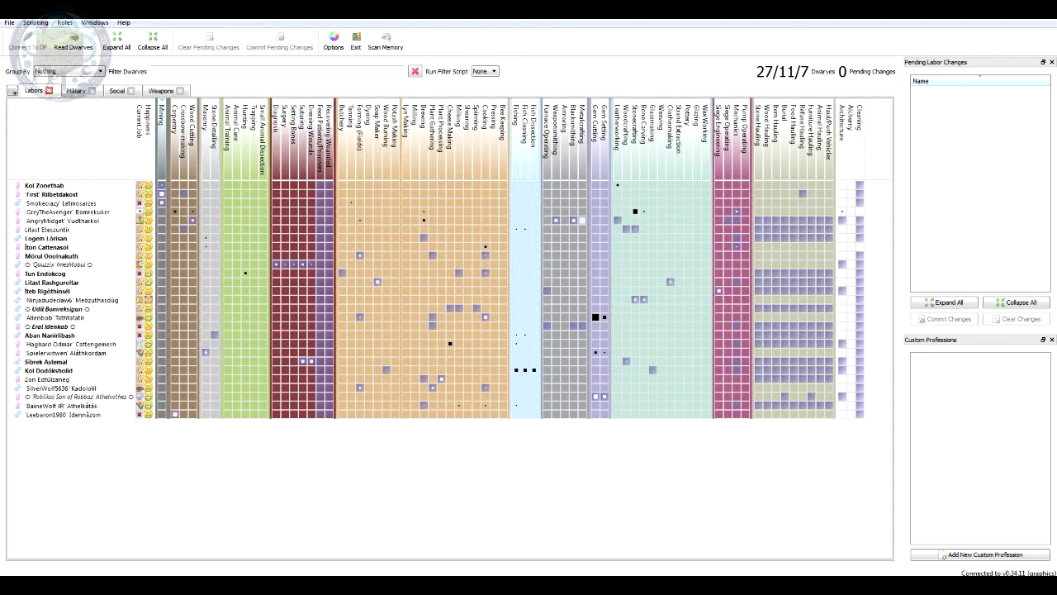
- Unpause the game and open the Military screen on the Incinerated Helms positions
key("alt+Tab")
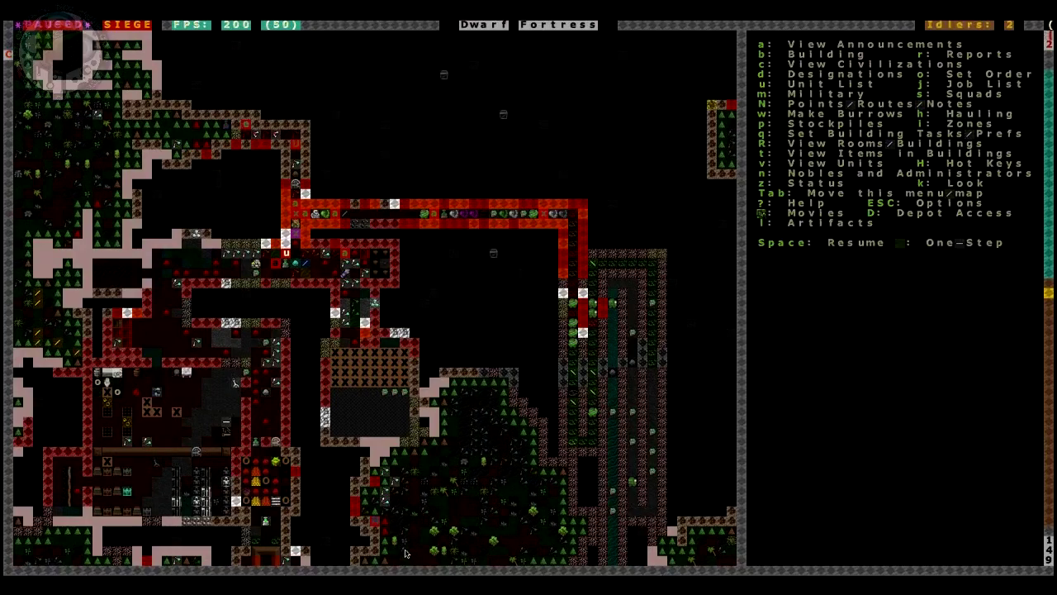
key("space")
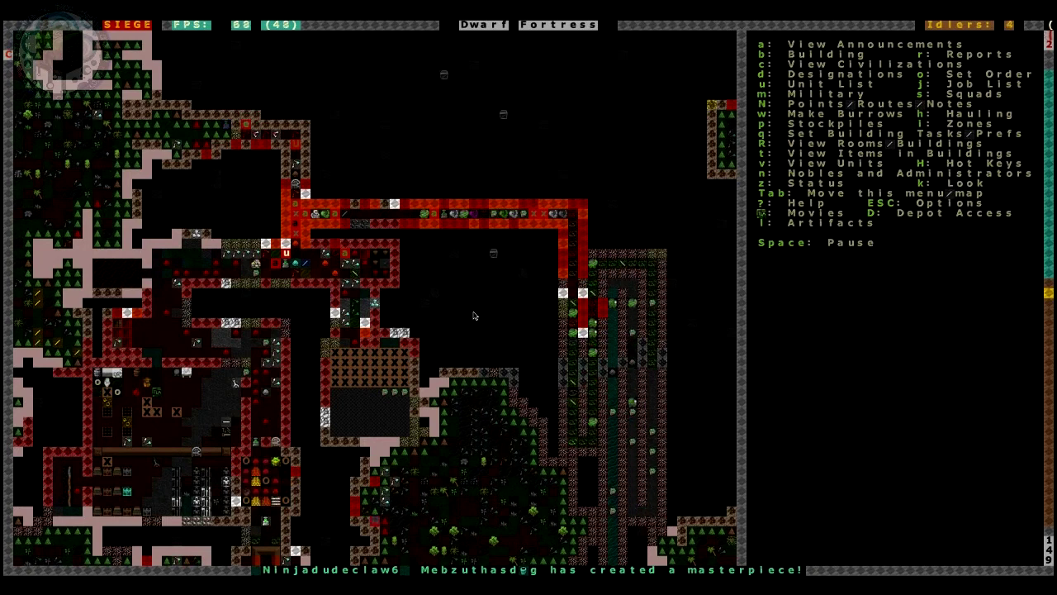
key("m")
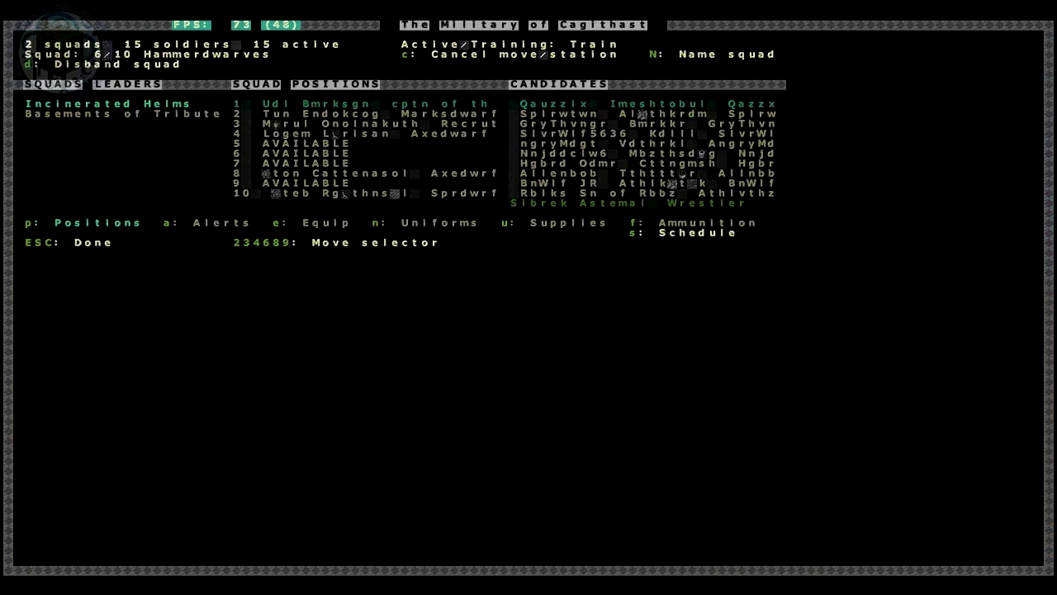
key("Right")
- Fill Incinerated Helms positions 5, 6 and 7 with candidate dwarves
key("Down")
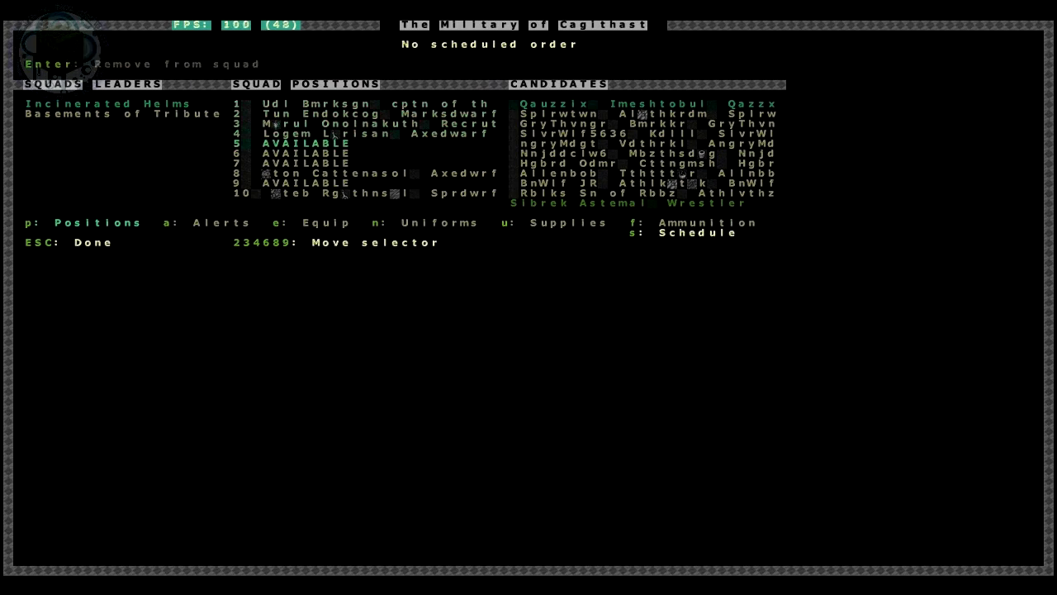
key("Down")
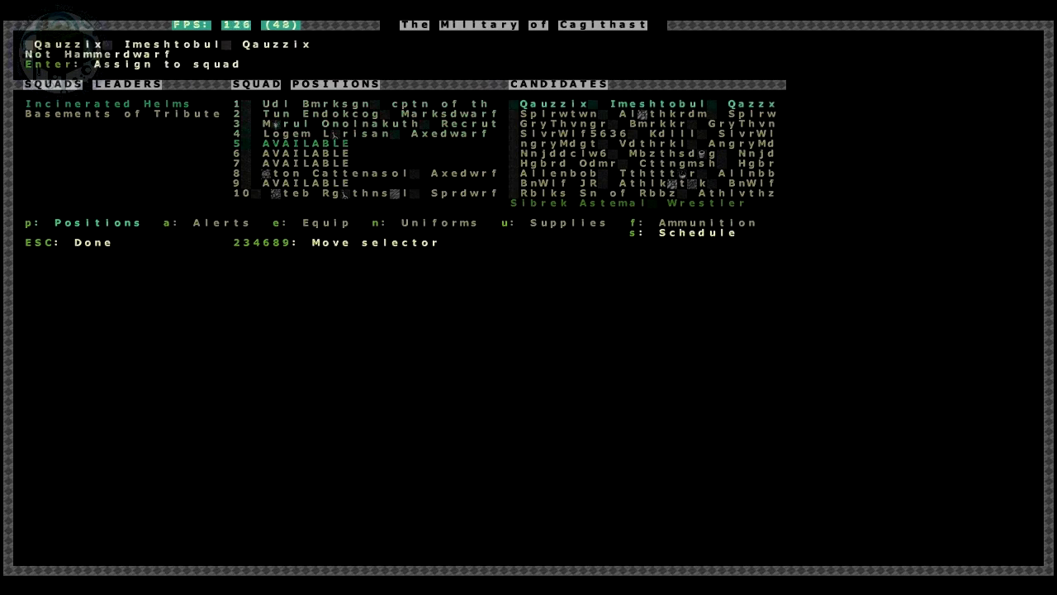
key("Return")
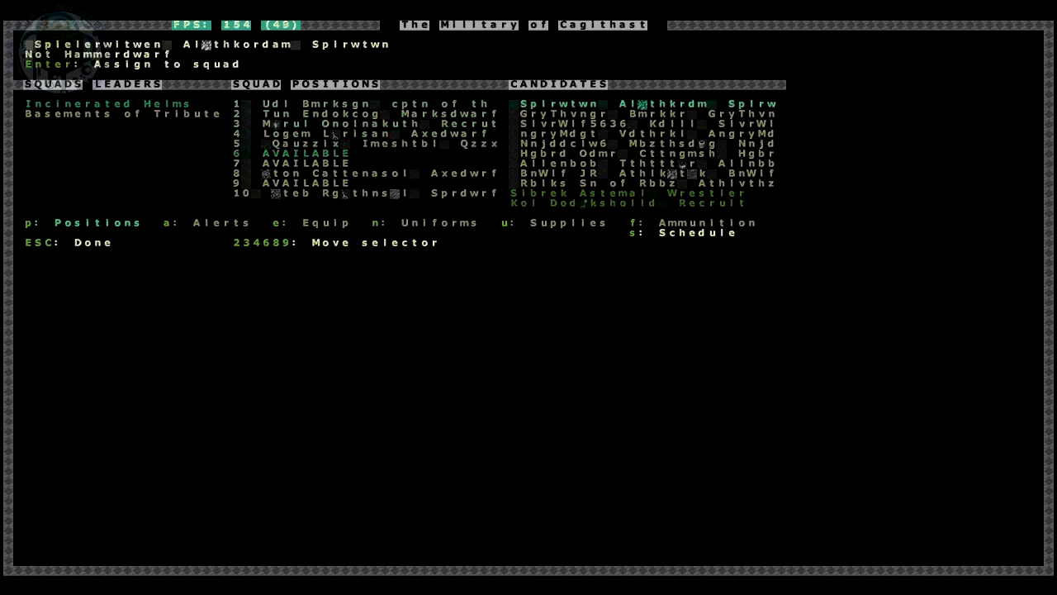
key("Return")
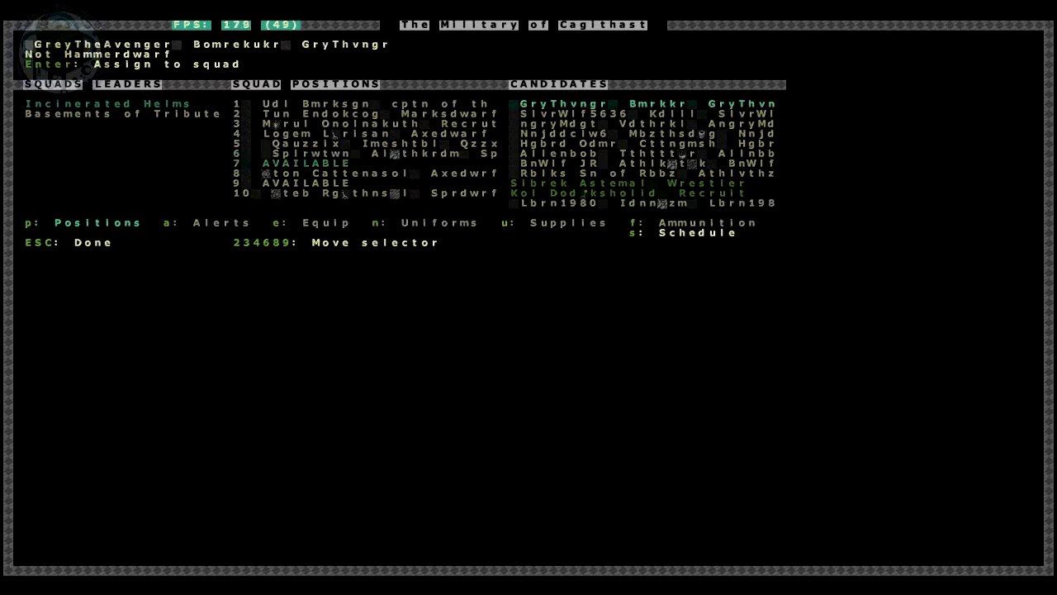
key("Return")
key("Return")
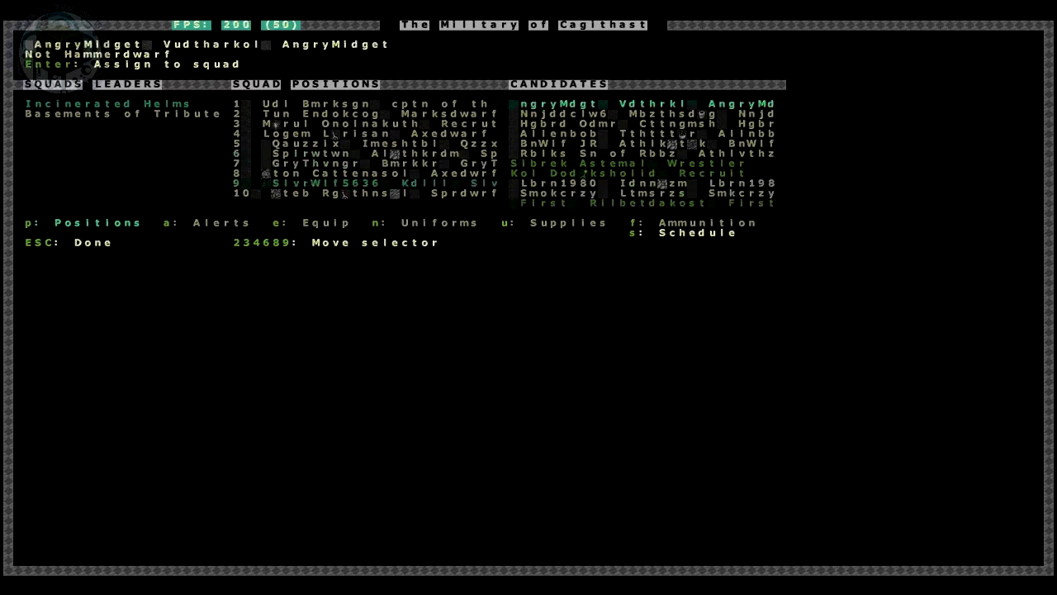
- Switch to Basements of Tribute and fill its positions 4 and 5
key("Left")
key("Left")
key("Down")
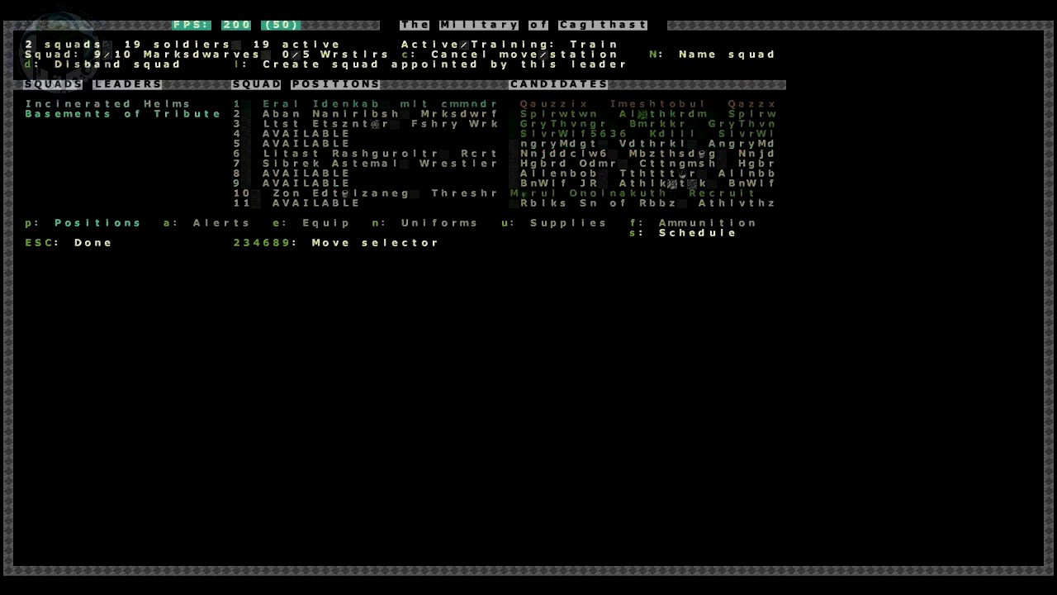
key("Right")
key("Down")
key("Down")
key("Down")
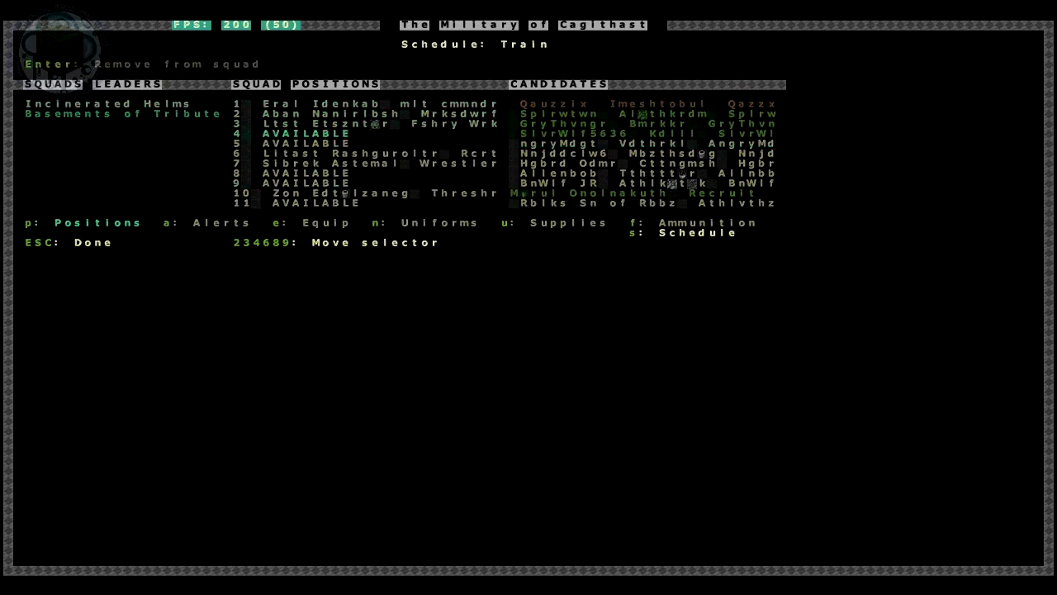
key("Right")
key("Down")
key("Down")
key("Down")
key("Down")
key("Return")
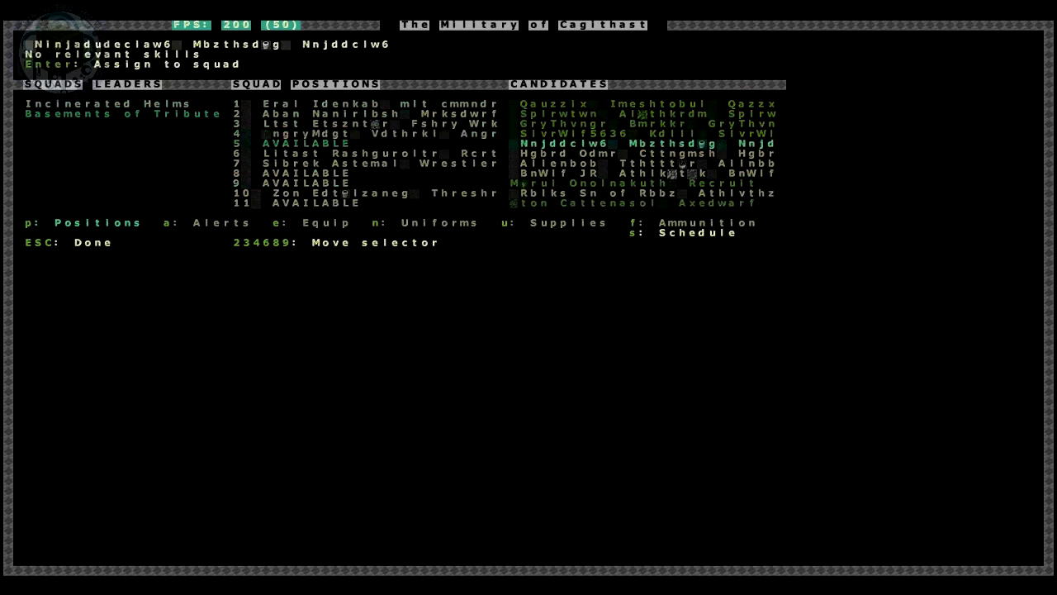
key("Return")
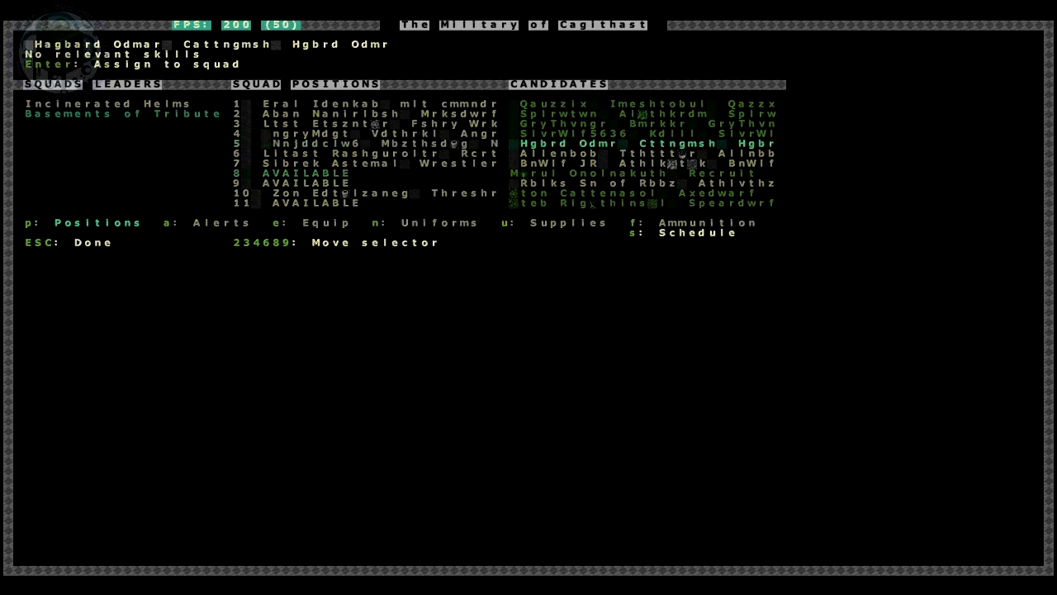
- Fill Basements of Tribute positions 8, 9, 11 and 13, then exit to the map
key("Return")
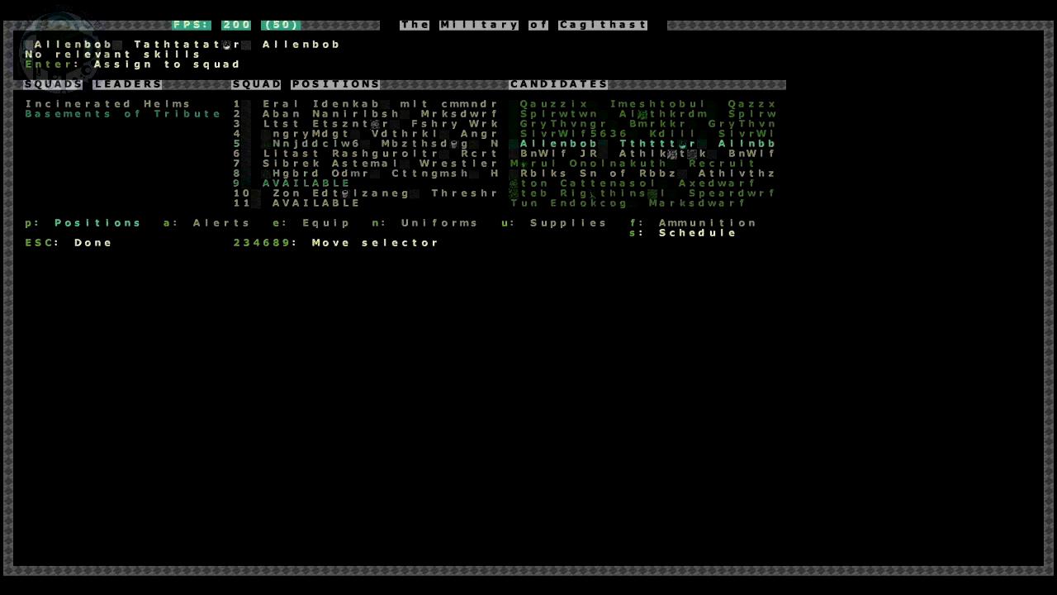
key("Return")
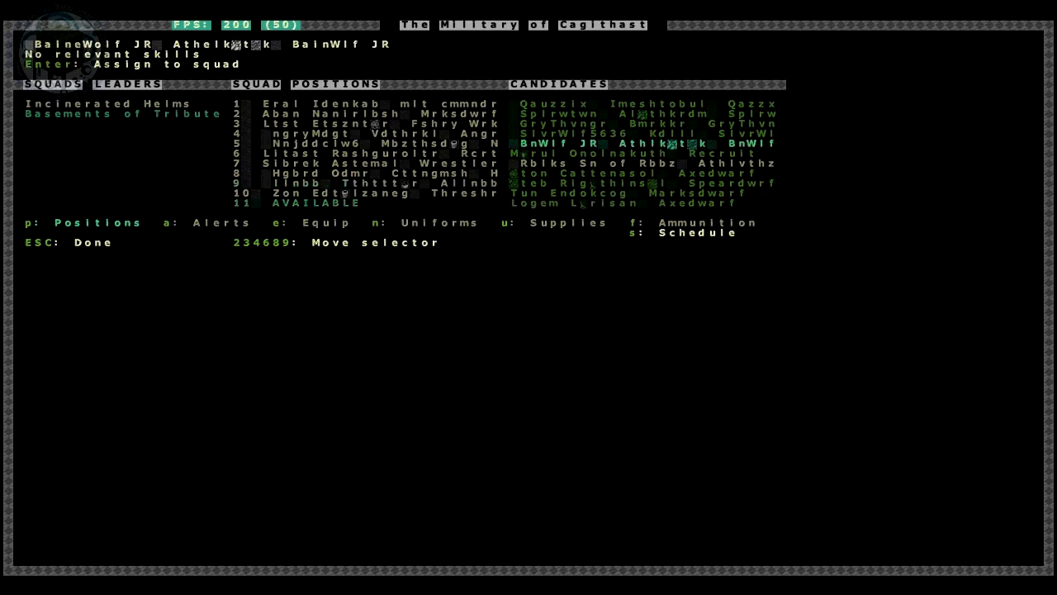
key("Return")
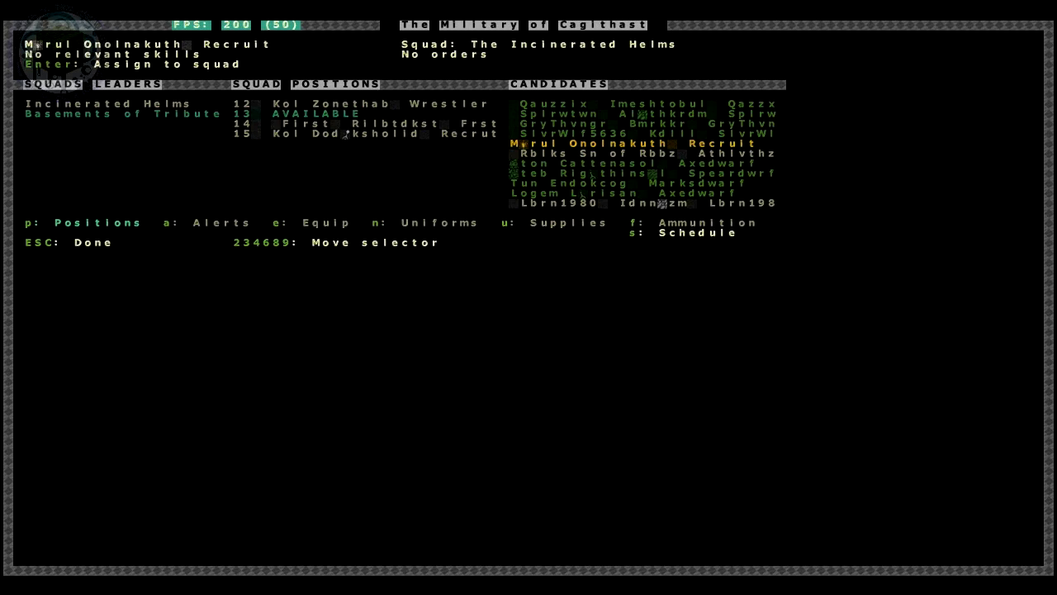
key("Down")
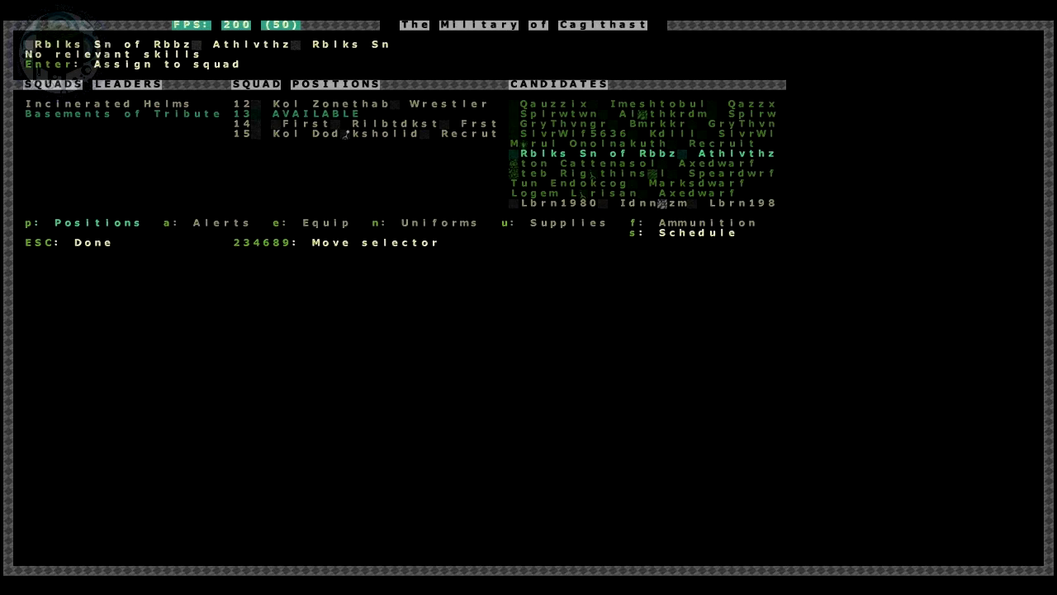
key("Return")
key("Escape")
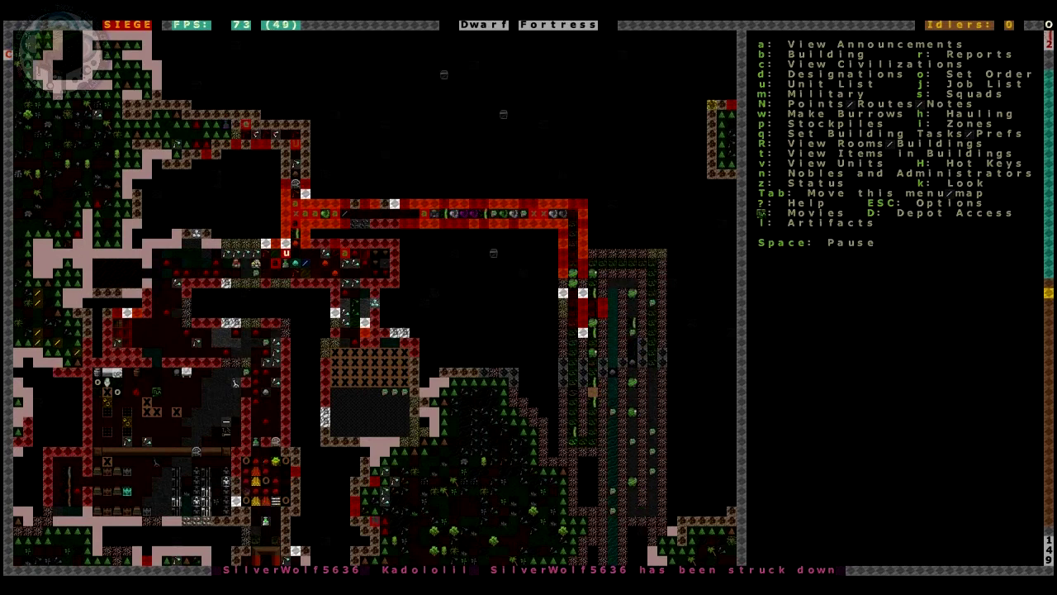
- Order the squads to move to a marked spot, then leave squad orders
key("s")
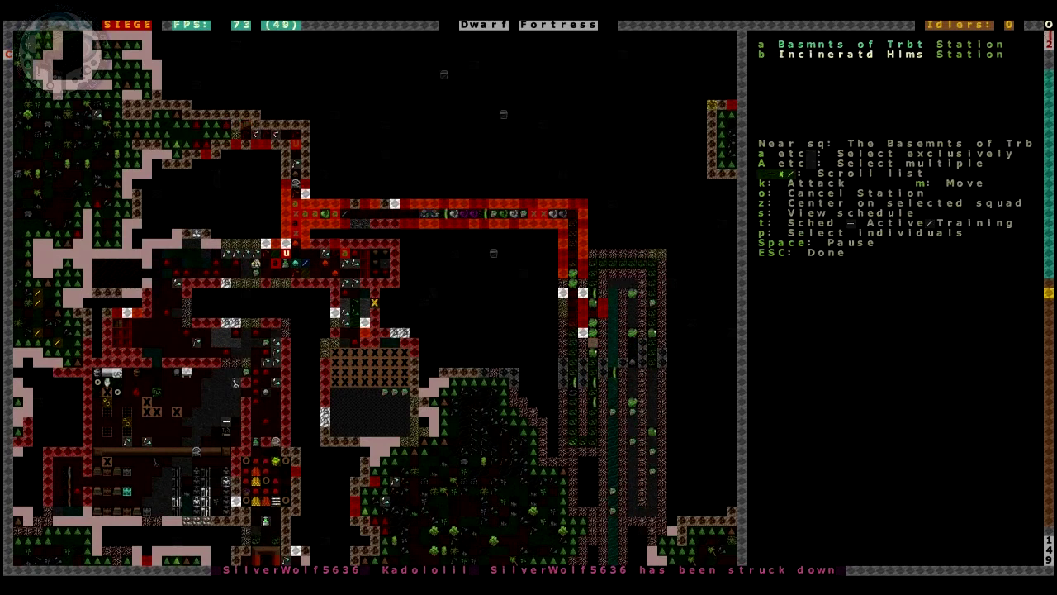
key("a")
key("m")
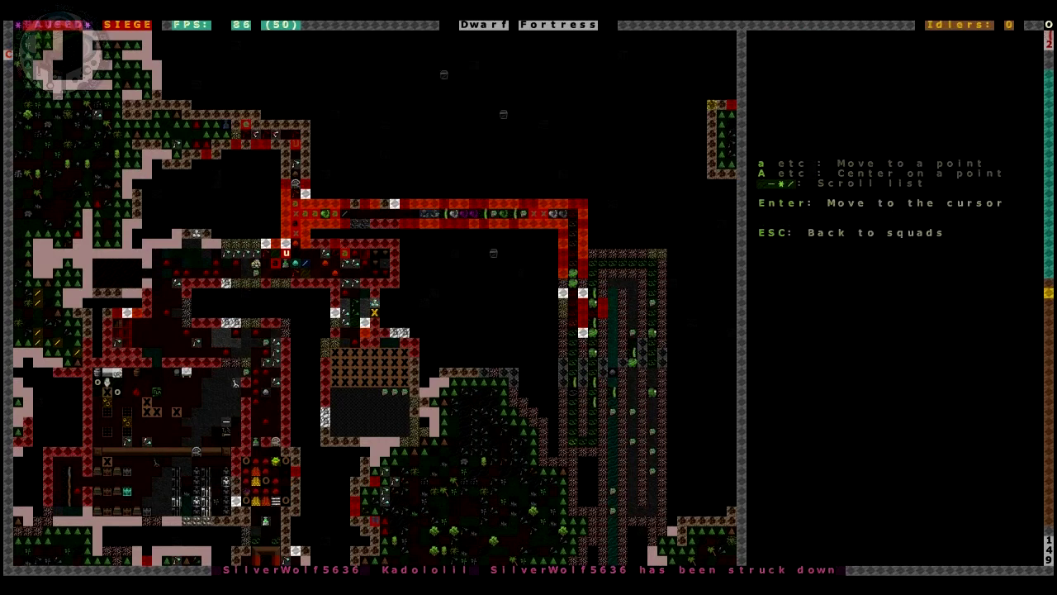
key("shift+Down")
key("shift+Down")
key("shift+Down")
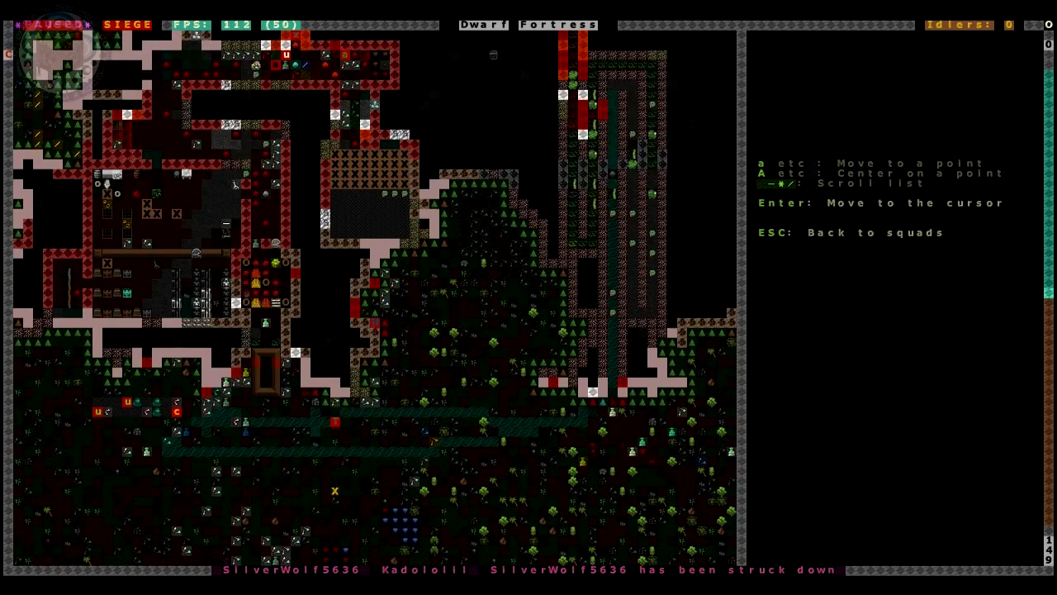
key("Return")
key("Escape")
key("shift+Up")
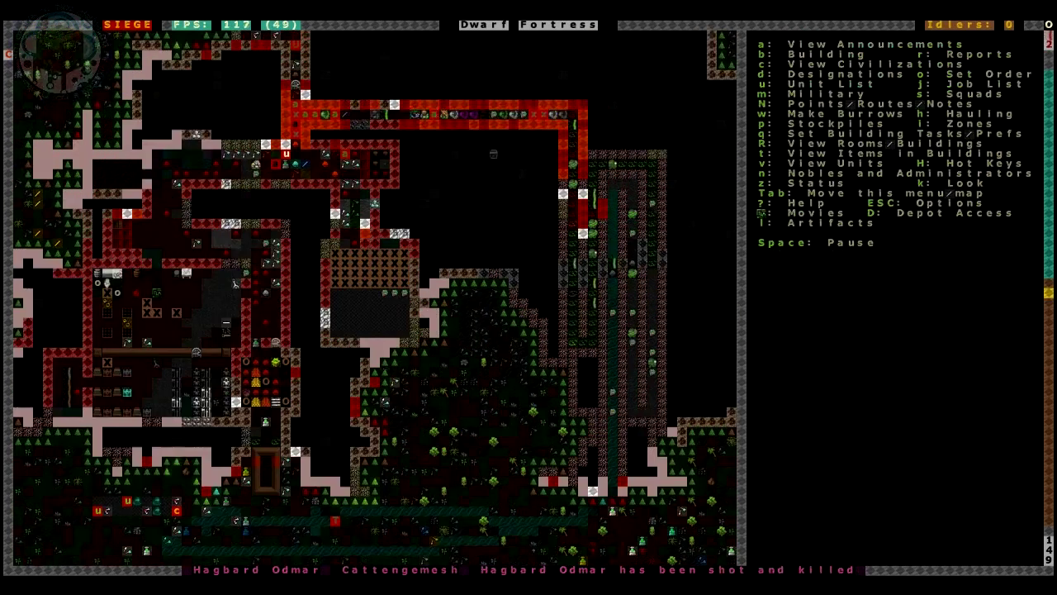
key("shift+Up")
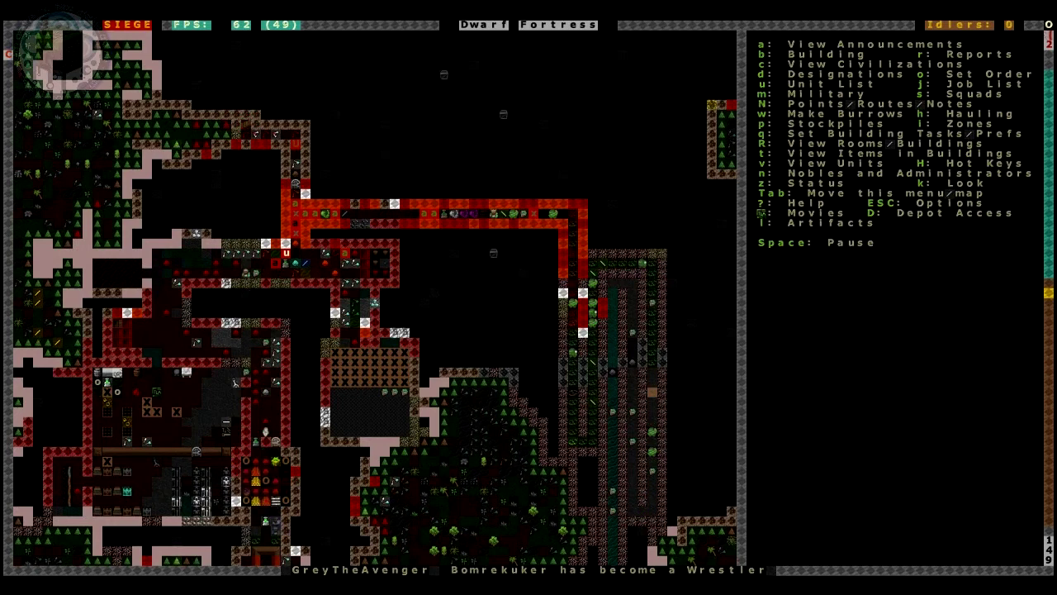
- Inspect a dwarf in the outer area and the nearby wandering ghost
key("shift+Down")
key("shift+Down")
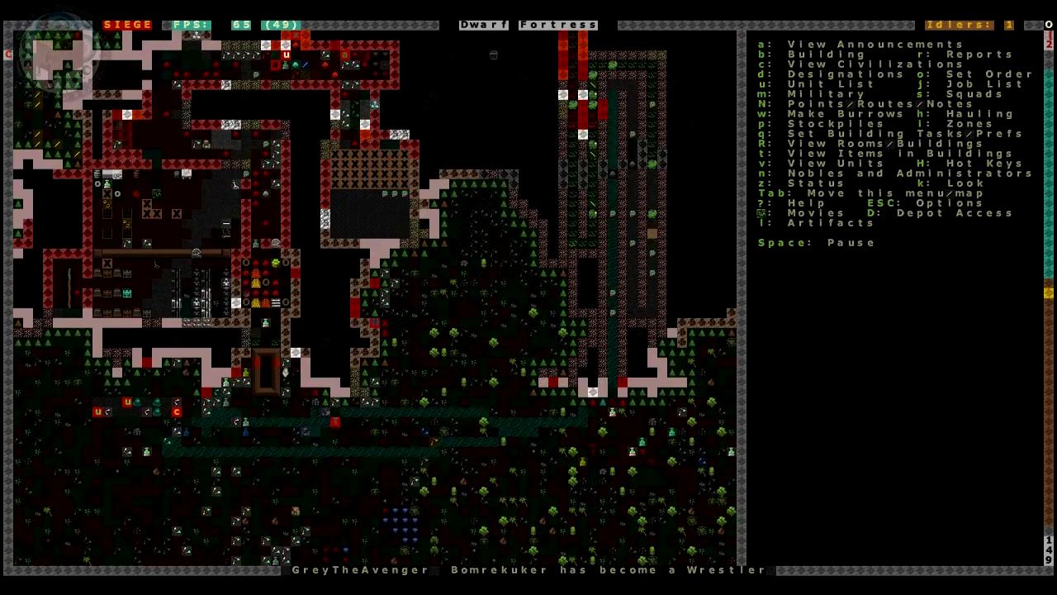
key("shift+Down")
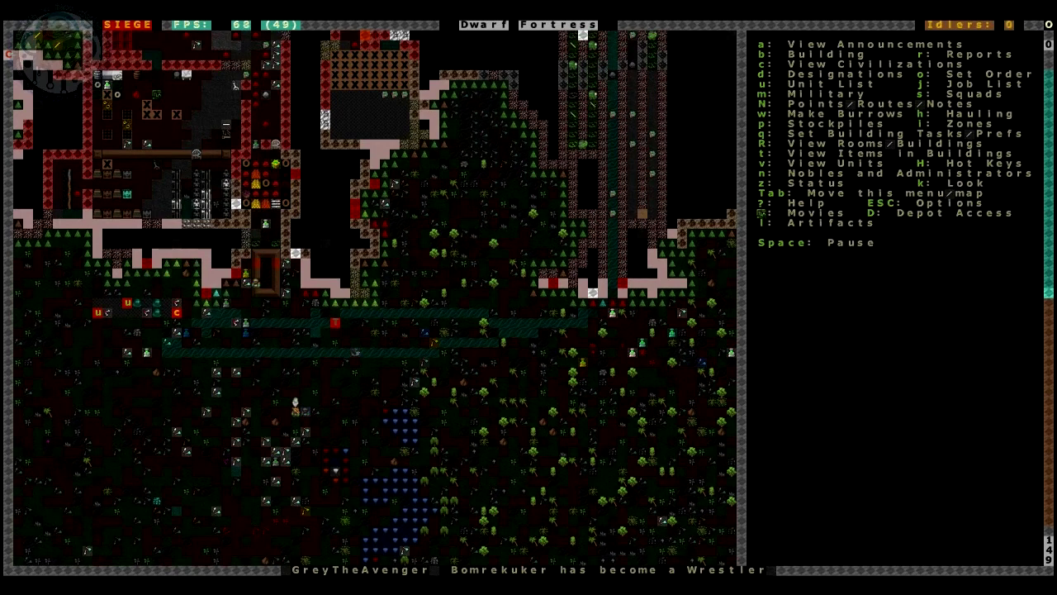
key("v")
key("Escape")
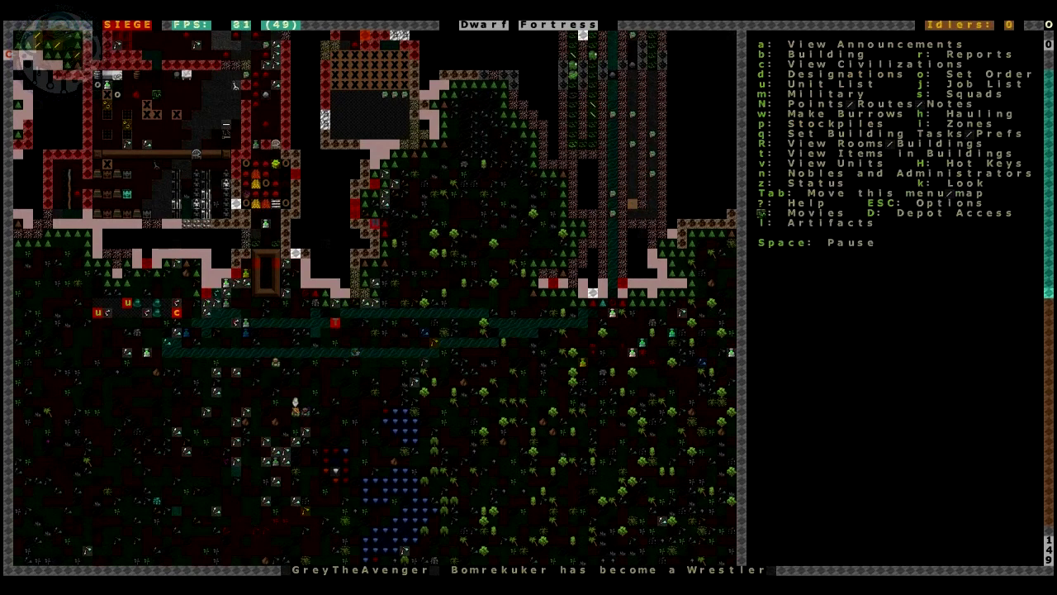
key("v")
key("Down")
key("Down")
key("Down")
key("Left")
key("Left")
key("Left")
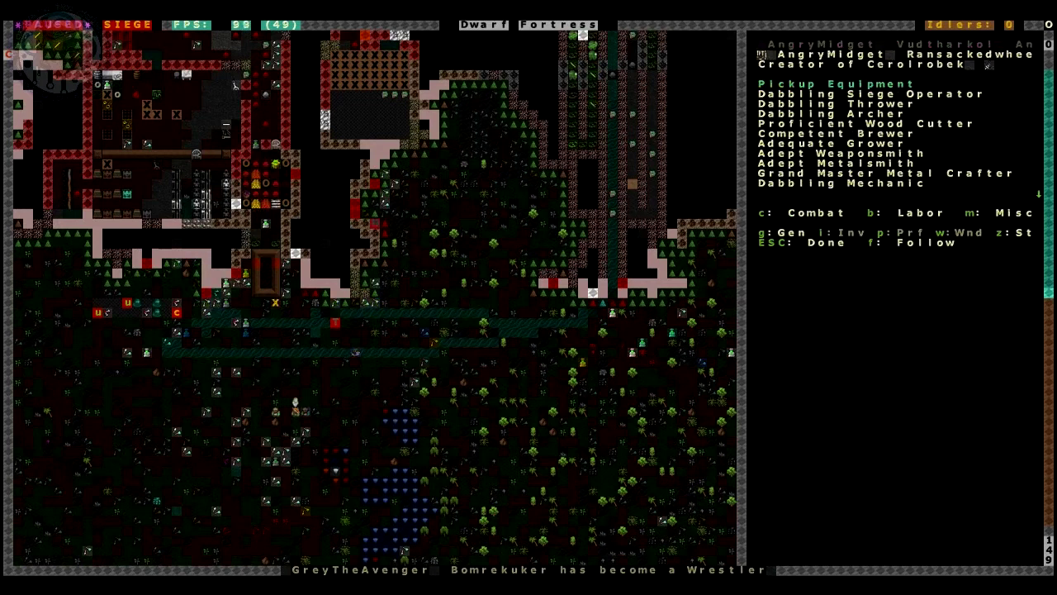
key("Down")
key("Down")
key("Down")
key("Left")
key("Left")
key("Left")
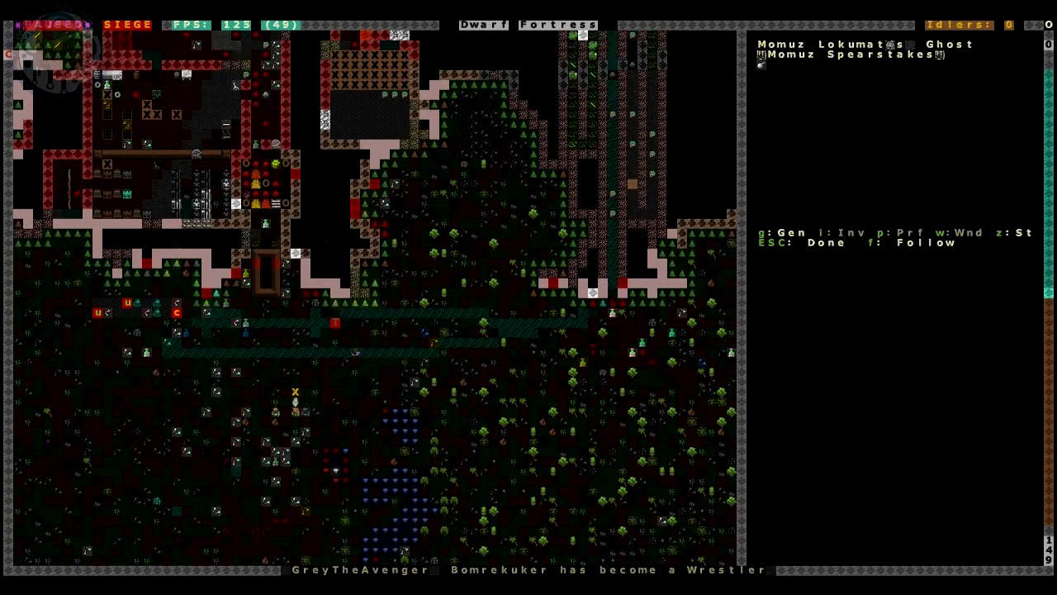
key("Down")
key("Down")
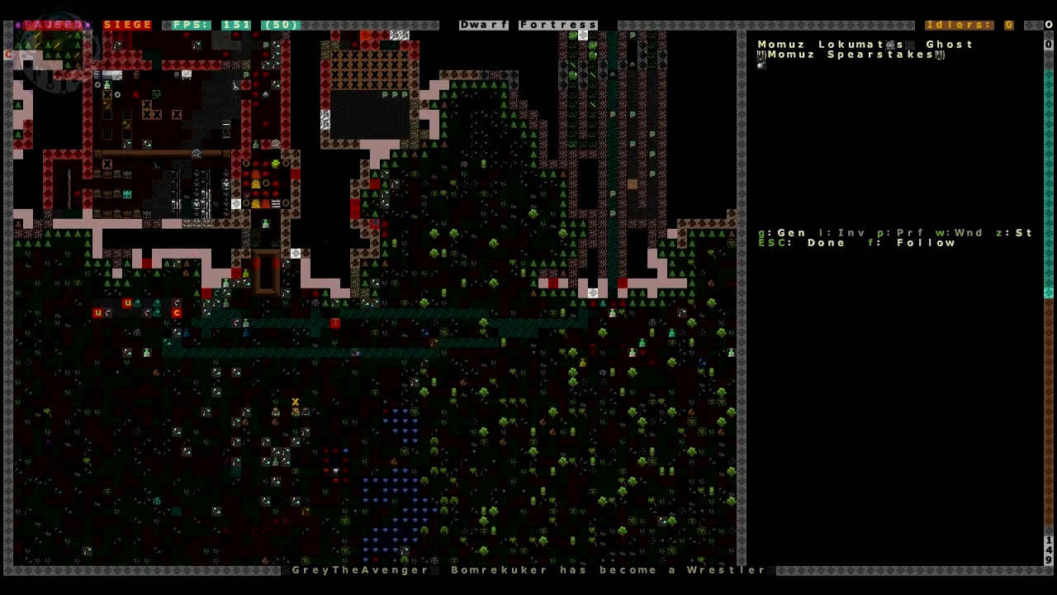
key("Escape")
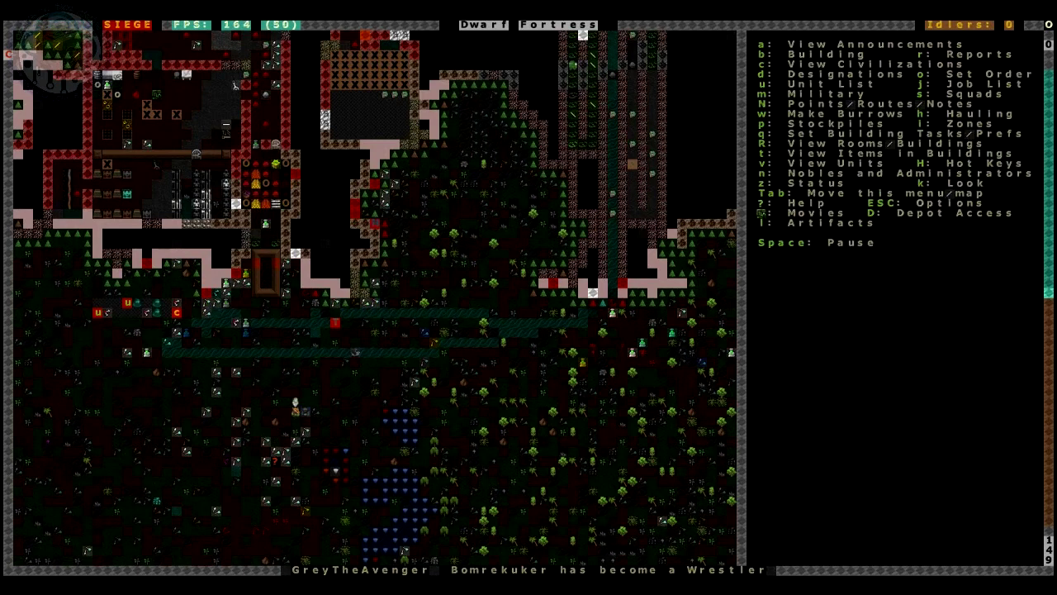
- Pan the map north and bring up the Unit List
key("shift+Up")
key("shift+Up")
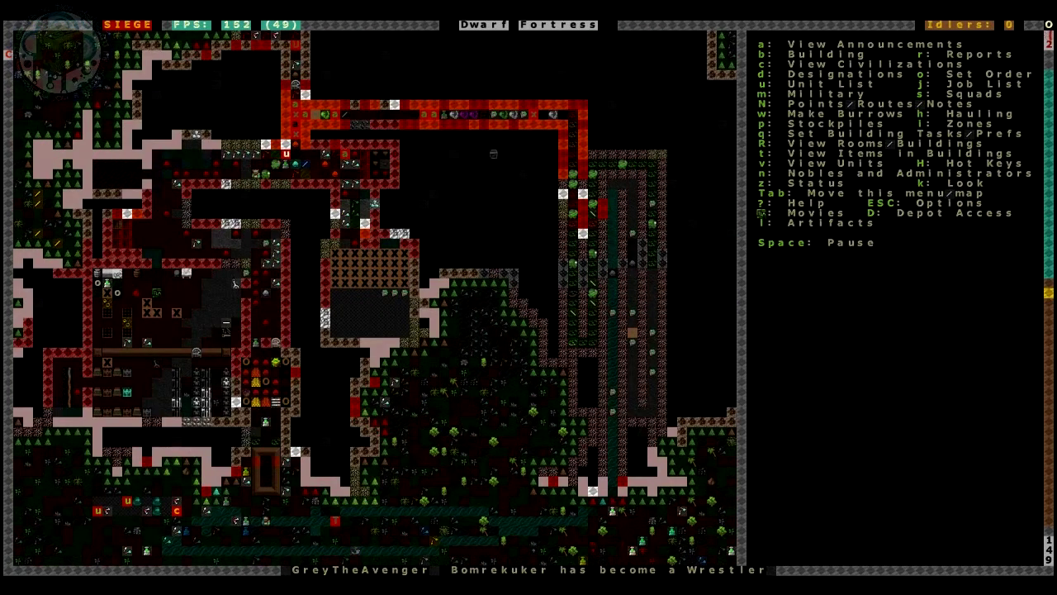
key("shift+Up")
key("shift+Up")
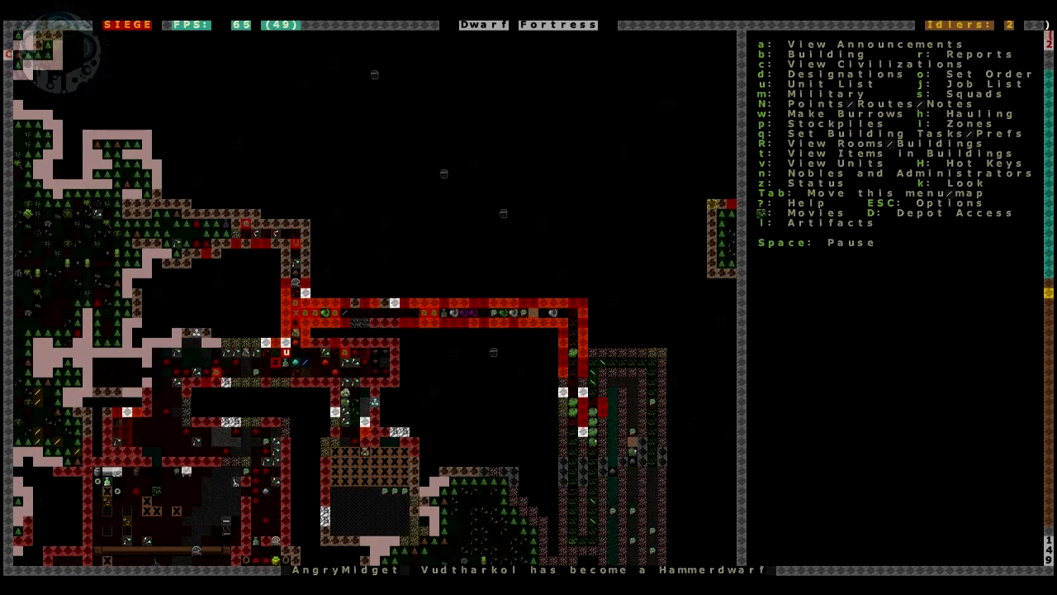
key("u")
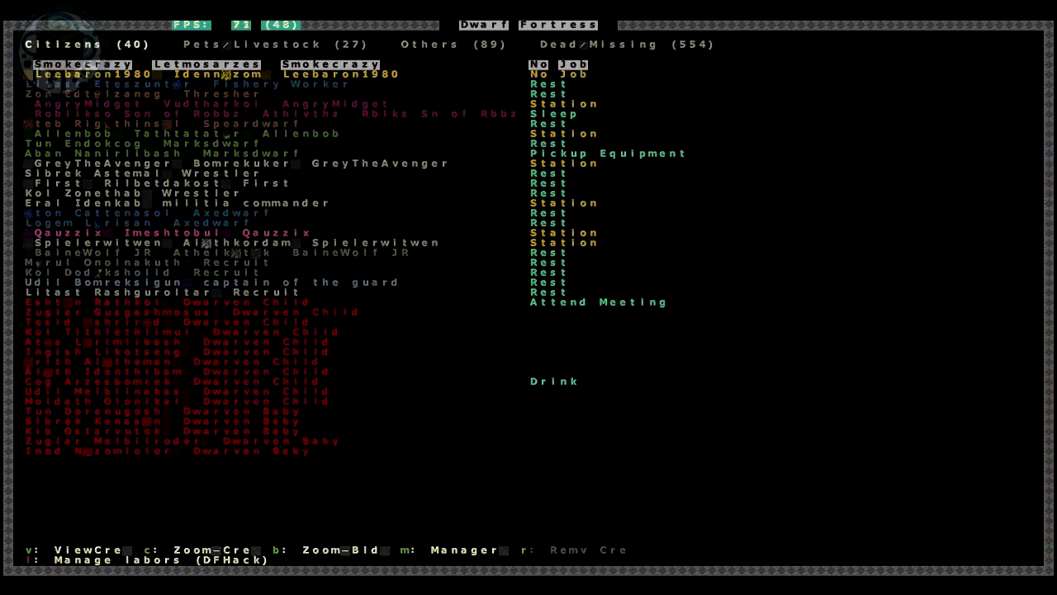
- Browse the Others list past caged trolls, Merfolk Bowmen, scarabs and Merfolk Macemen, then exit
key("Right")
key("Right")
key("Down")
key("Down")
key("Down")
key("Down")
key("Down")
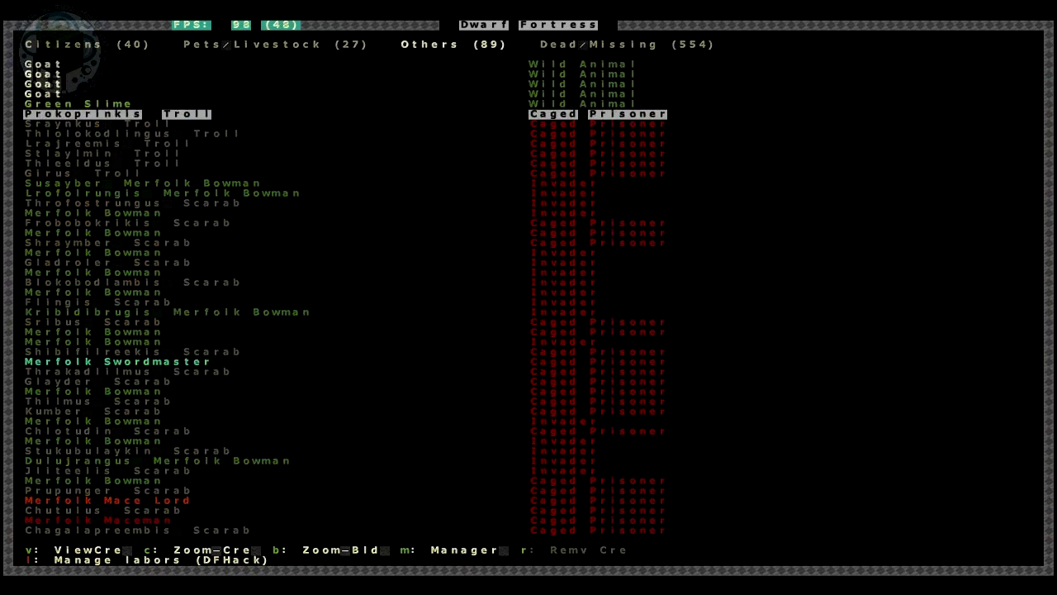
key("Down")
key("Down")
key("Down")
key("Down")
key("Down")
key("Down")
key("Down")
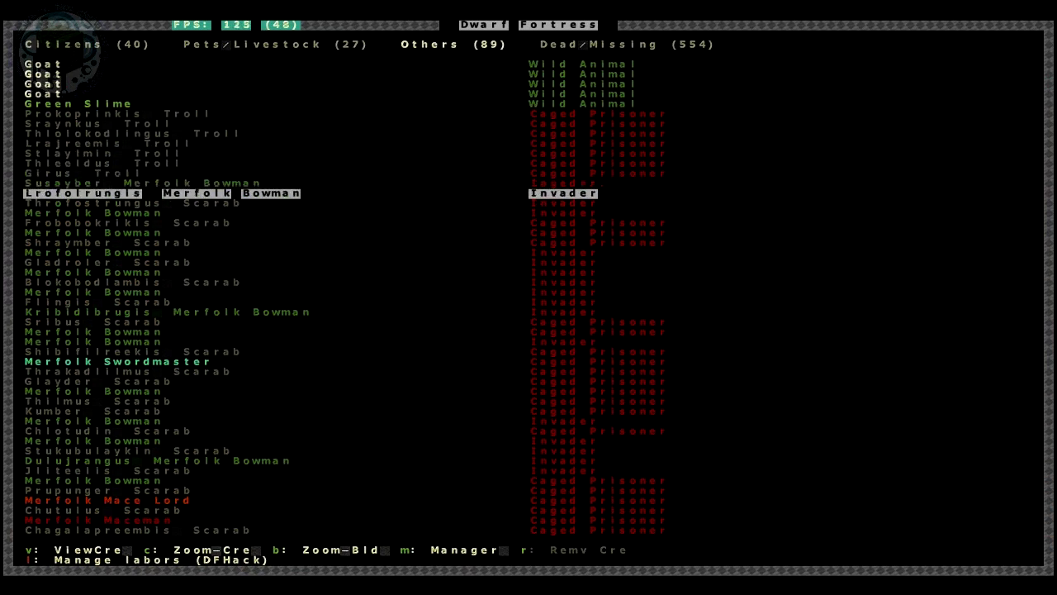
key("Down")
key("Down")
key("Down")
key("Down")
key("Down")
key("Down")
key("Down")
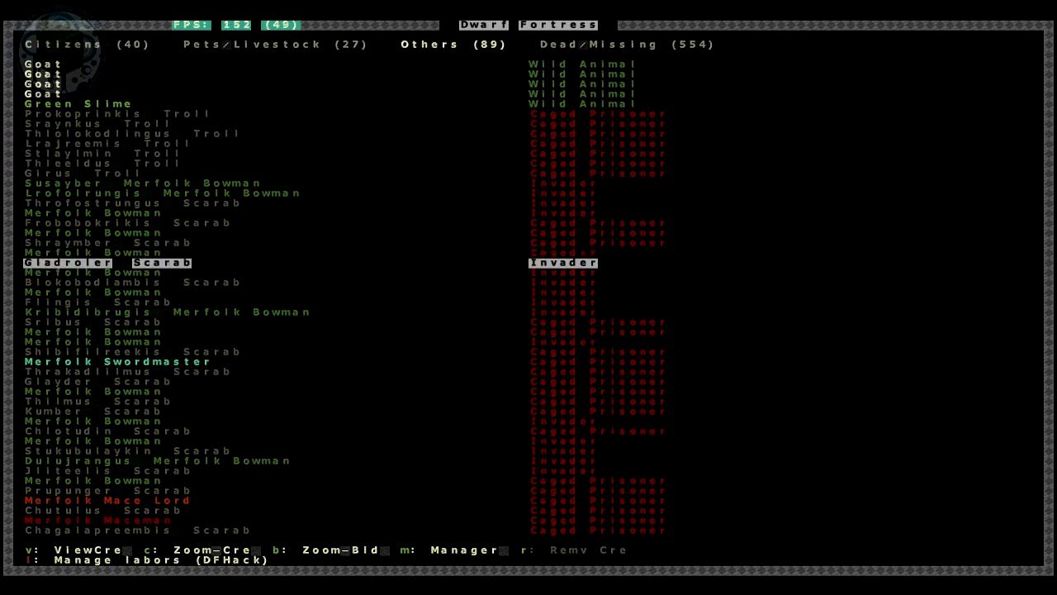
key("Down")
key("Down")
key("Down")
key("Down")
key("Down")
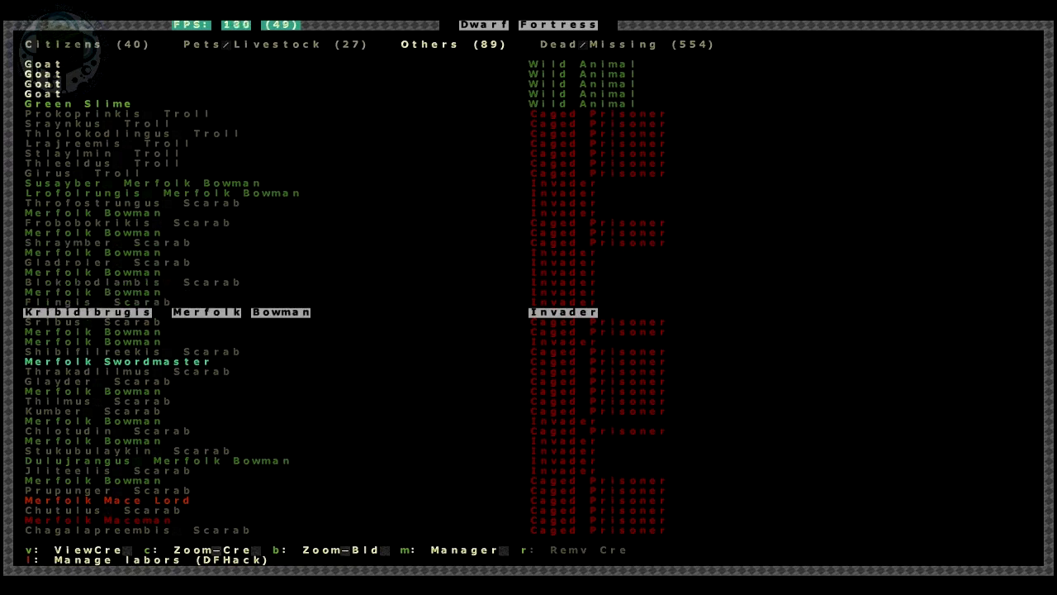
key("Down")
key("Down")
key("Down")
key("Down")
key("Down")
key("Down")
key("Down")
key("Down")
key("Down")
key("Down")
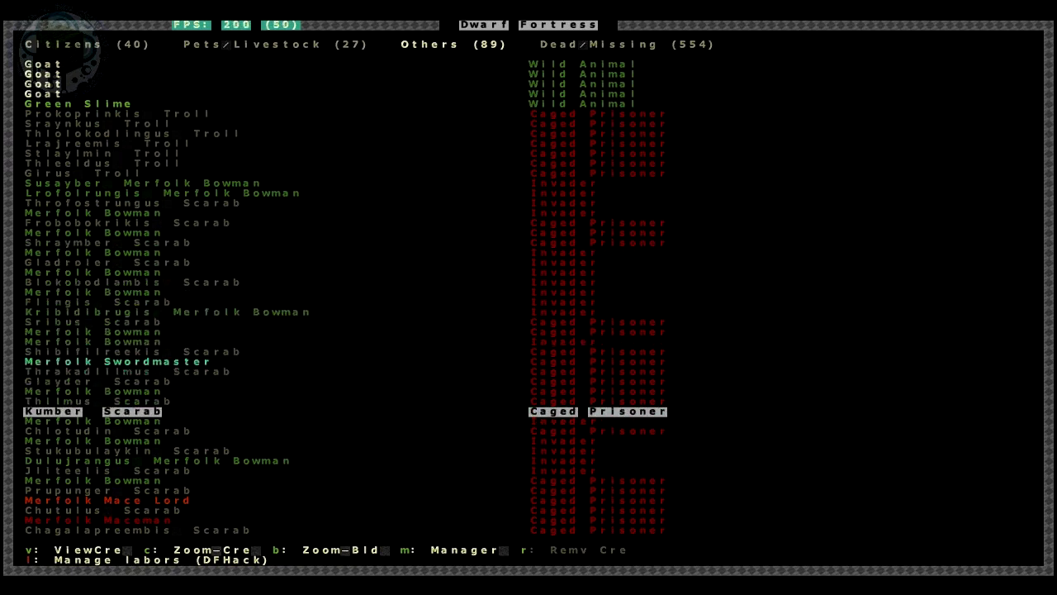
key("Down")
key("Down")
key("Down")
key("Down")
key("Down")
key("Down")
key("Down")
key("Down")
key("Down")
key("Down")
key("Down")
key("Down")
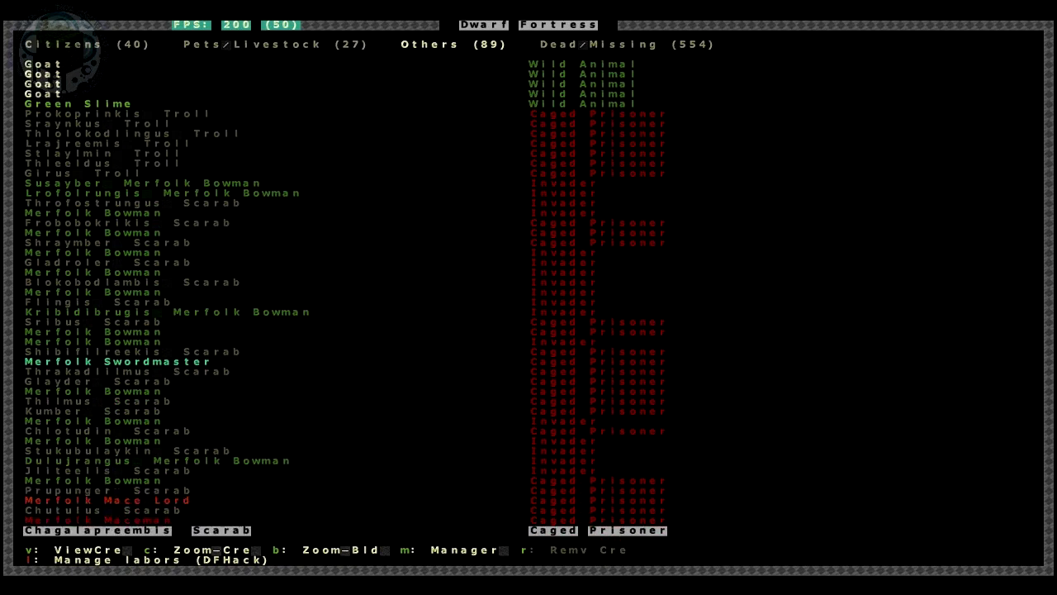
key("Down")
key("Down")
key("Down")
key("Down")
key("Down")
key("Down")
key("Down")
key("Down")
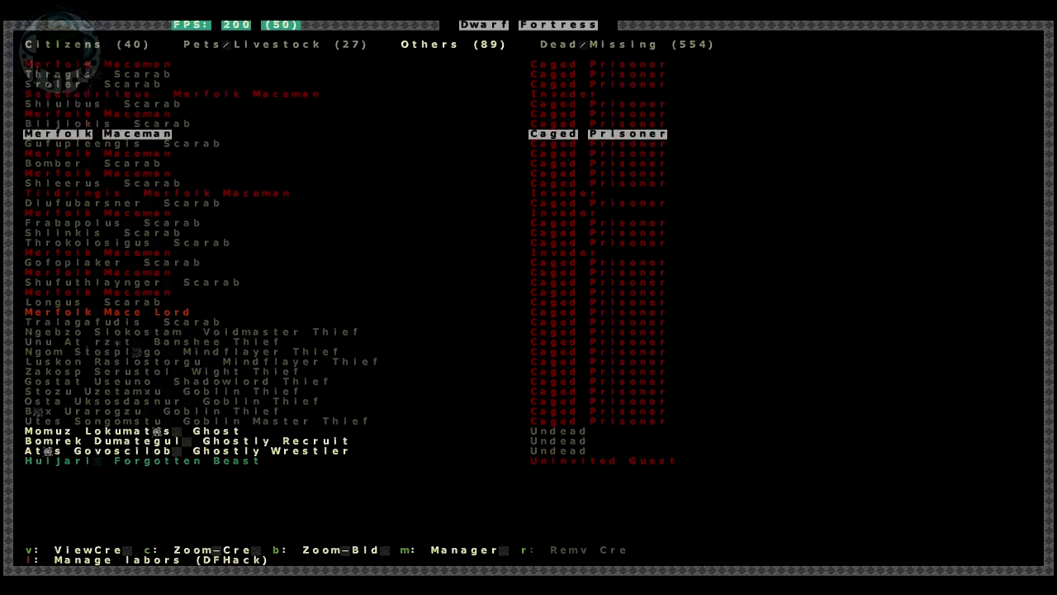
key("Down")
key("Down")
key("Down")
key("Down")
key("Down")
key("Down")
key("Down")
key("Down")
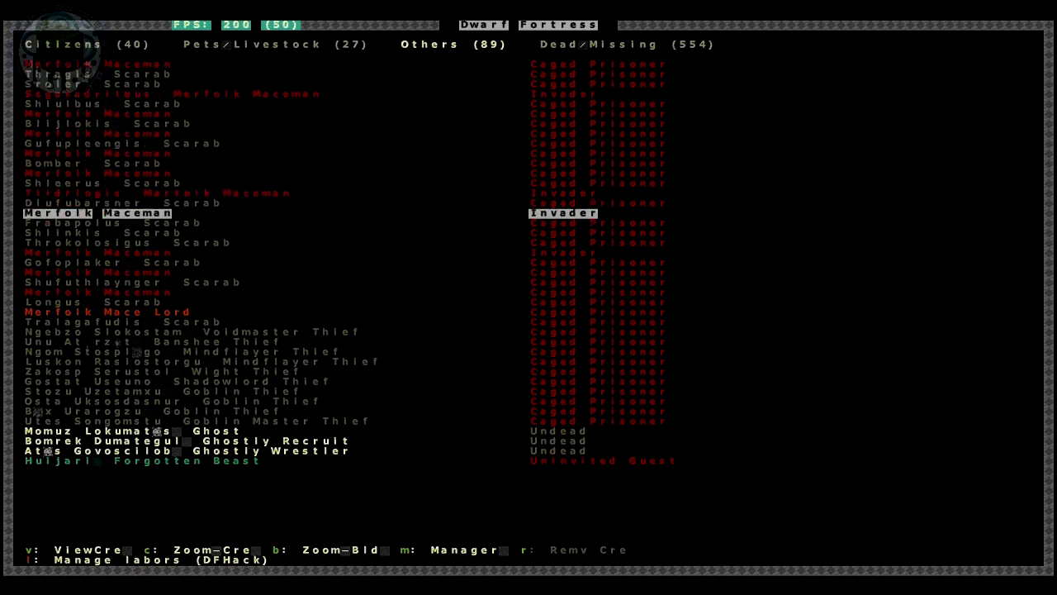
key("Down")
key("Down")
key("Down")
key("Down")
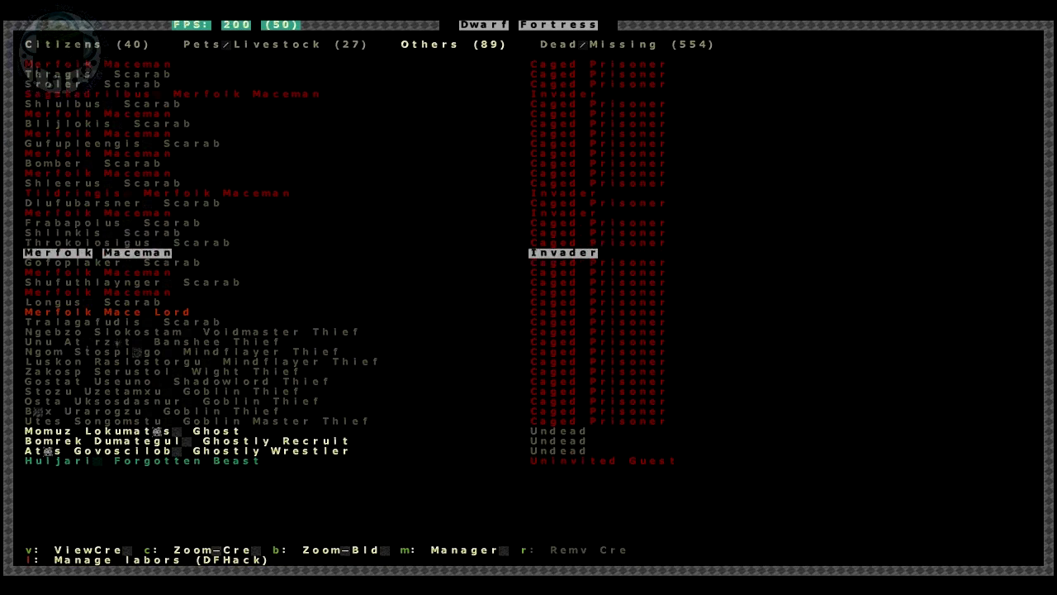
key("Escape")
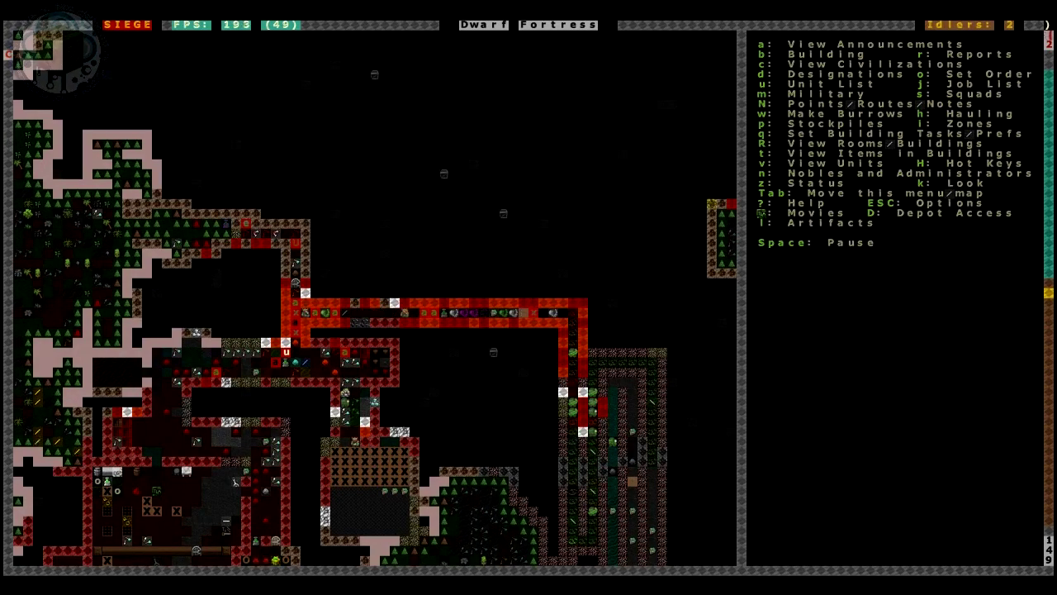
key("shift+Down")
key("shift+Down")
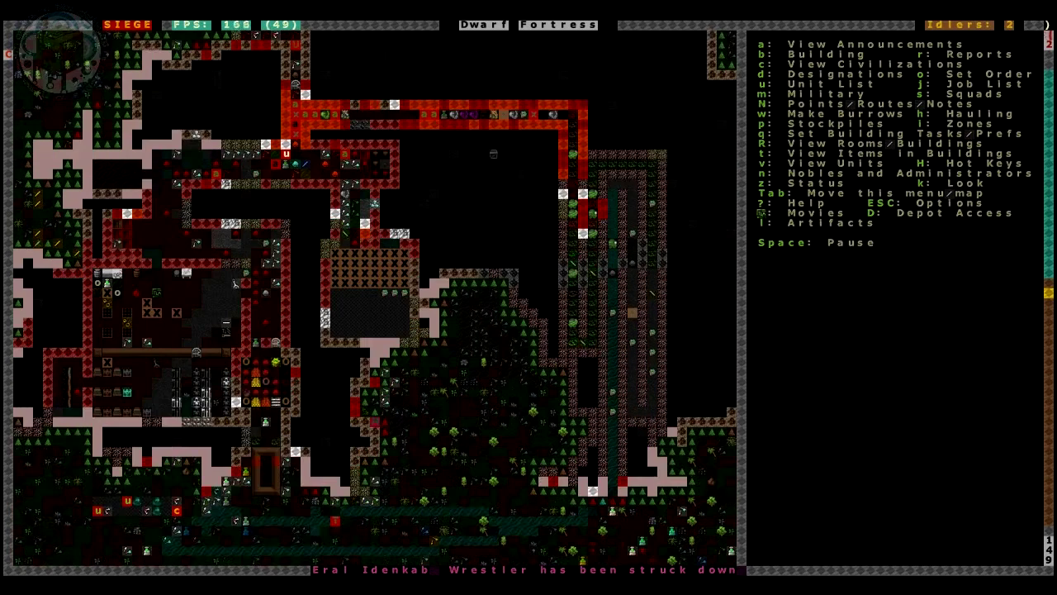
key("shift+Down")
key("shift+Down")
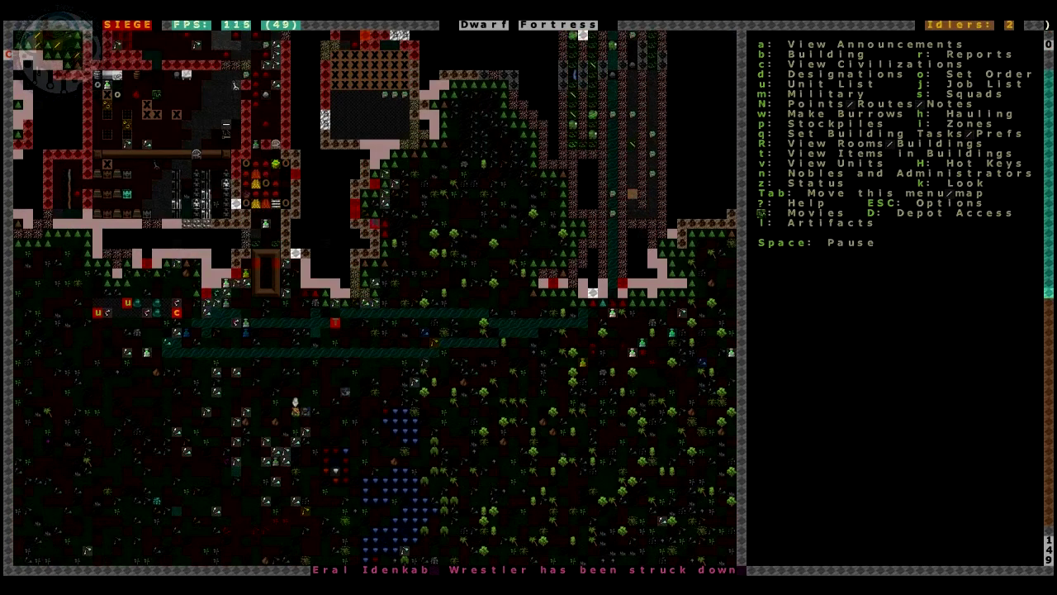
key("shift+Up")
key("shift+Up")
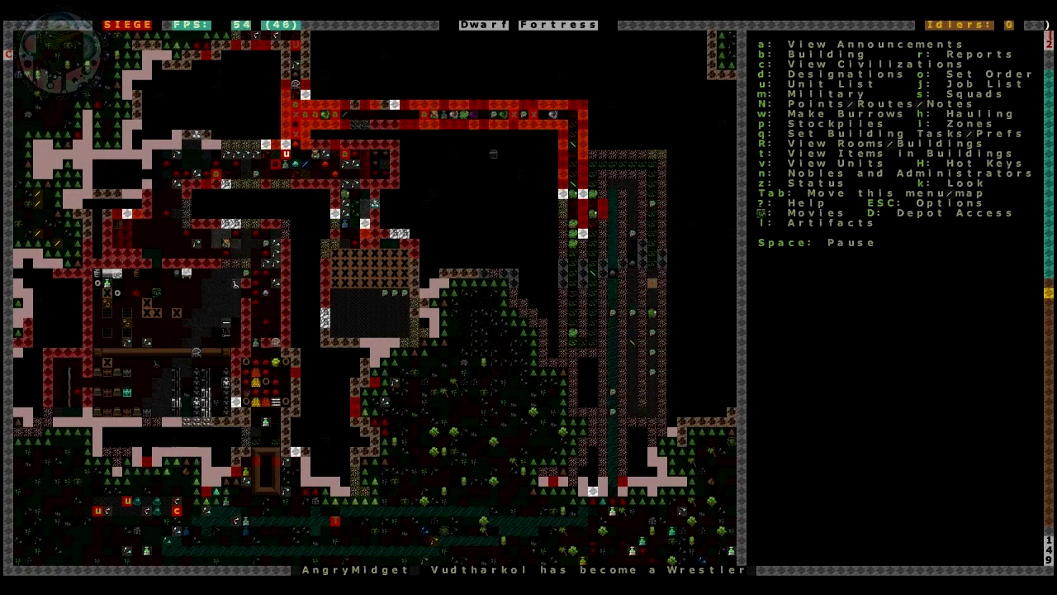
key("z")
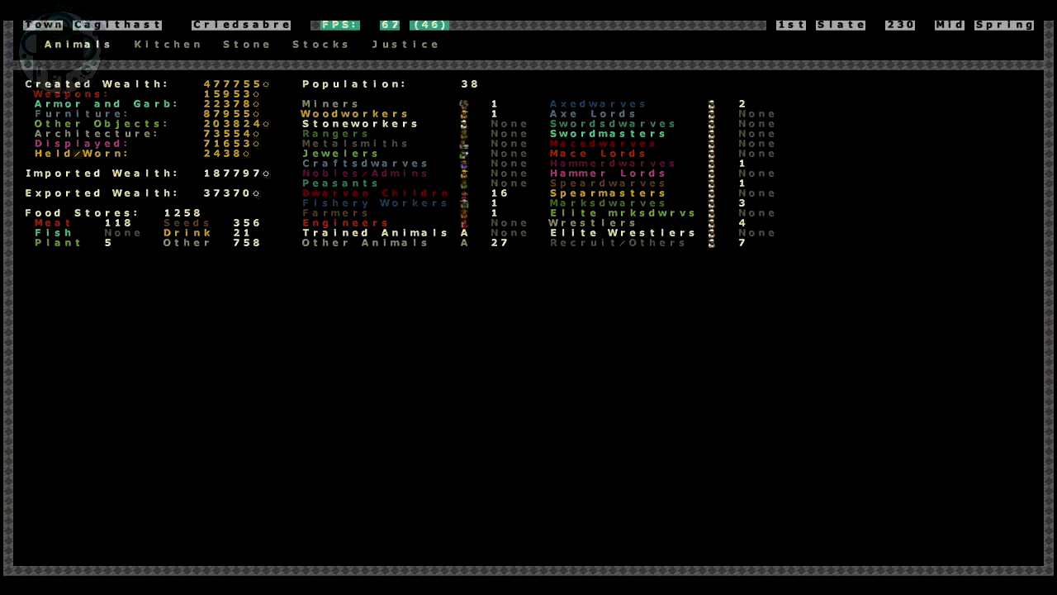
key("Escape")
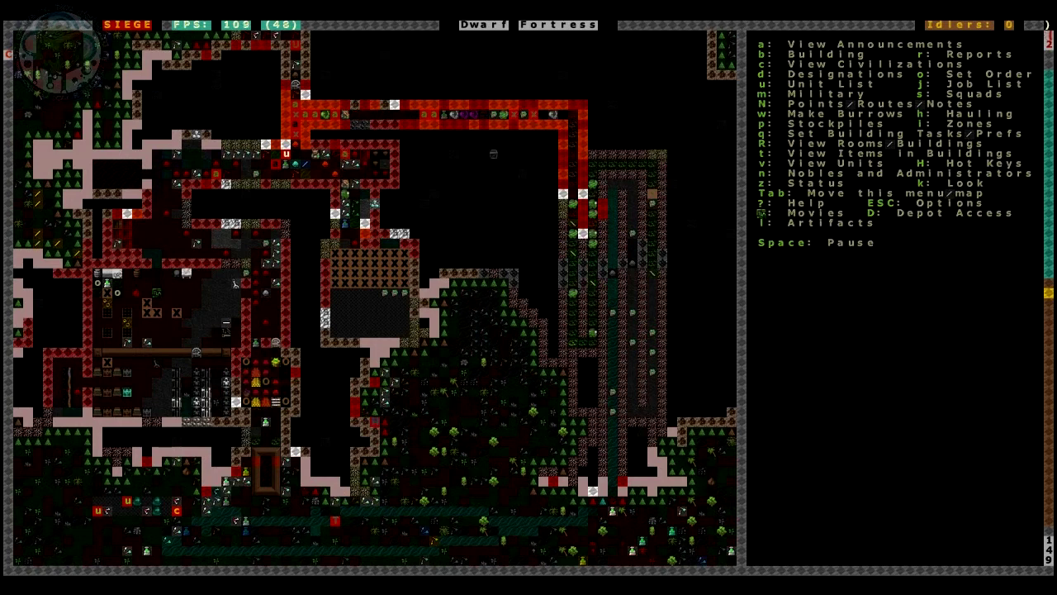
key("u")
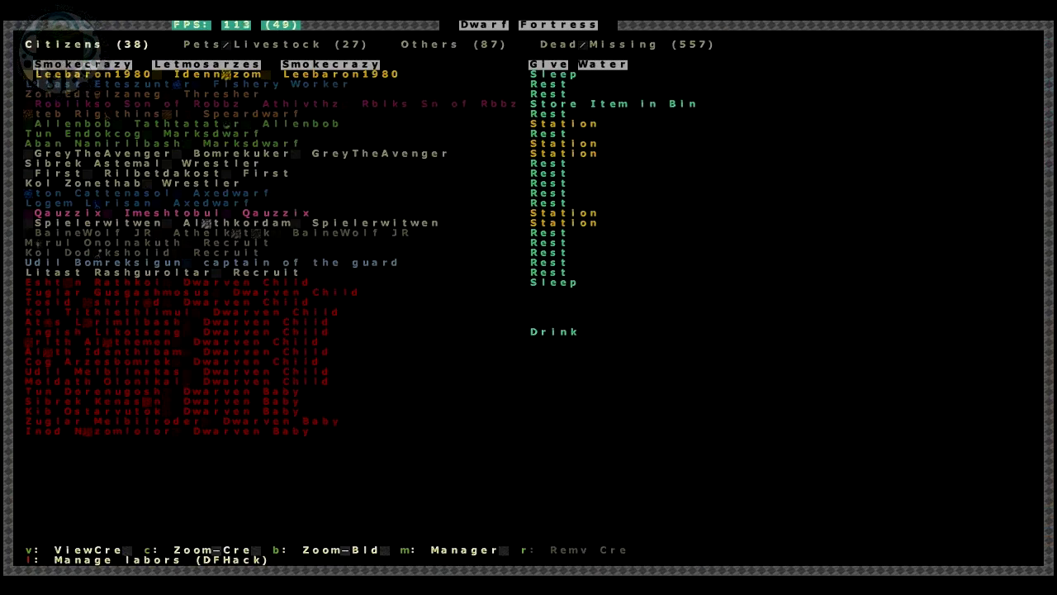
key("Down")
key("Down")
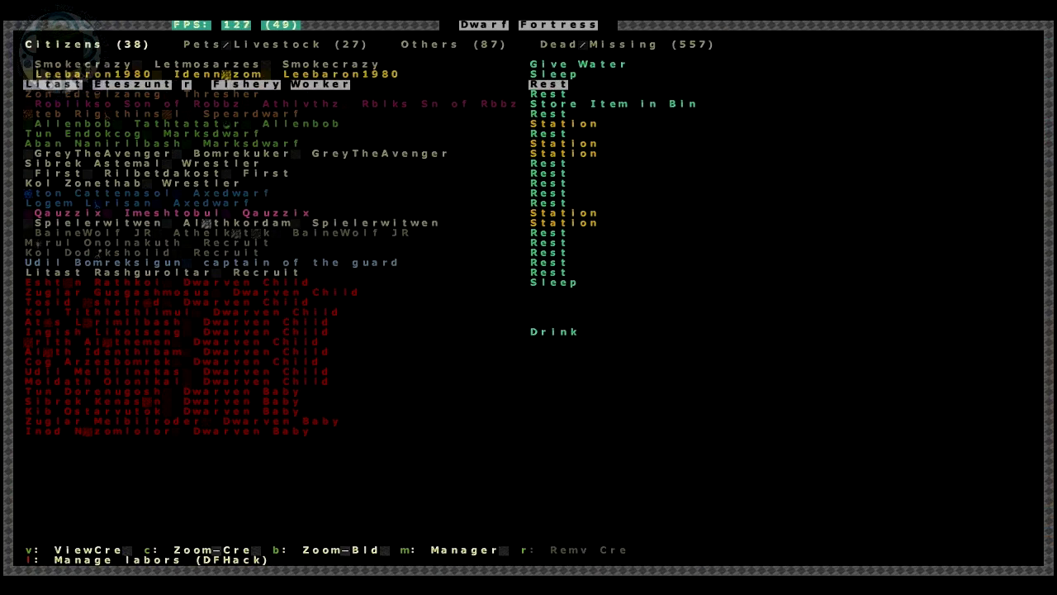
key("Down")
key("Down")
key("Down")
key("Down")
key("Up")
key("Up")
key("Up")
key("Up")
key("Down")
key("Down")
key("Down")
key("Down")
key("Down")
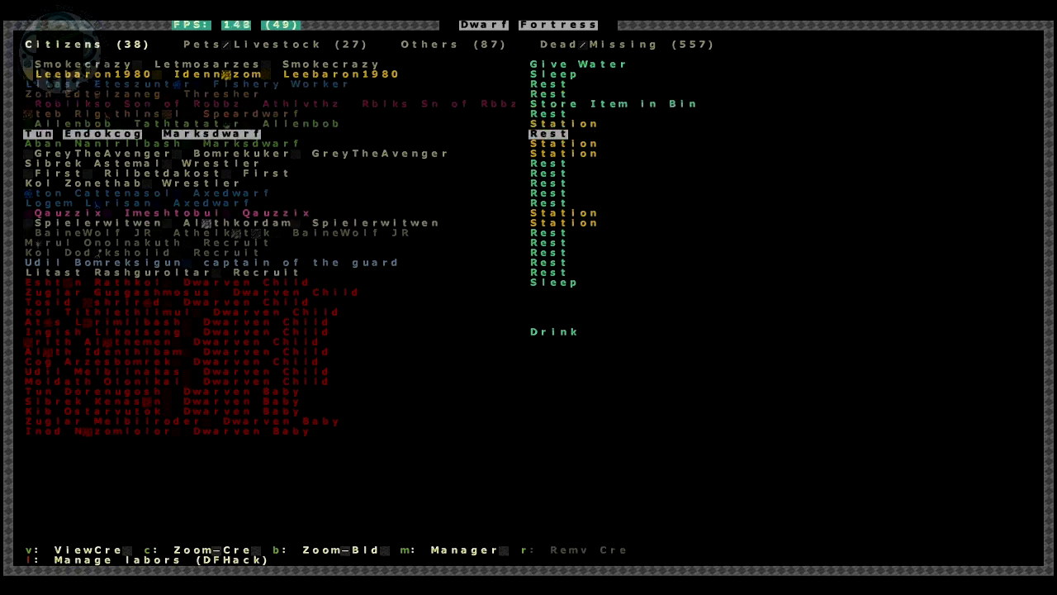
key("Down")
key("Down")
key("Down")
key("Down")
key("Down")
key("Down")
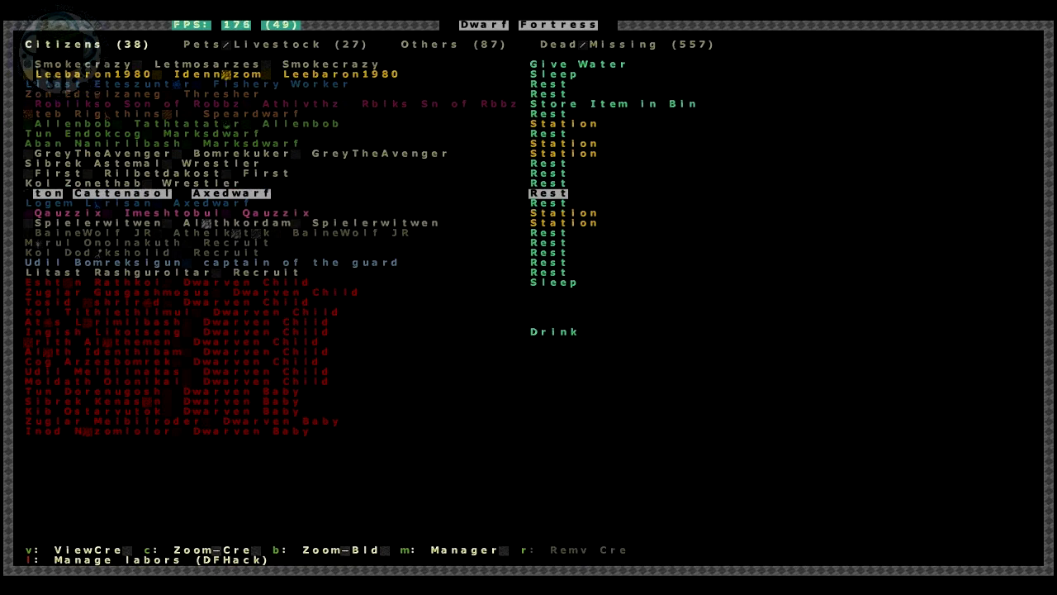
key("Down")
key("Down")
key("Down")
key("Down")
key("Down")
key("Down")
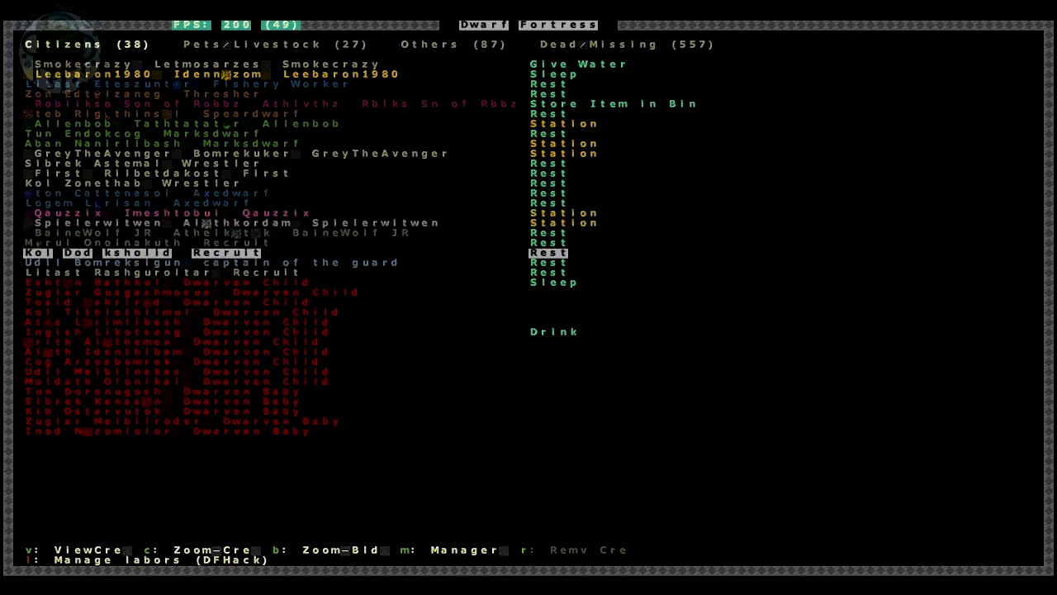
key("Down")
key("Down")
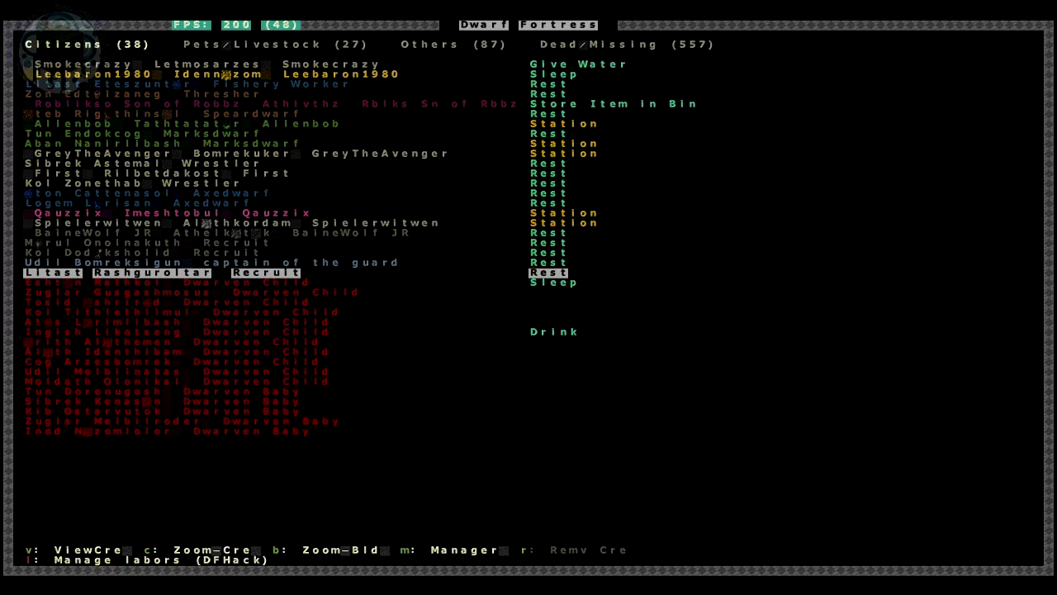
key("Escape")
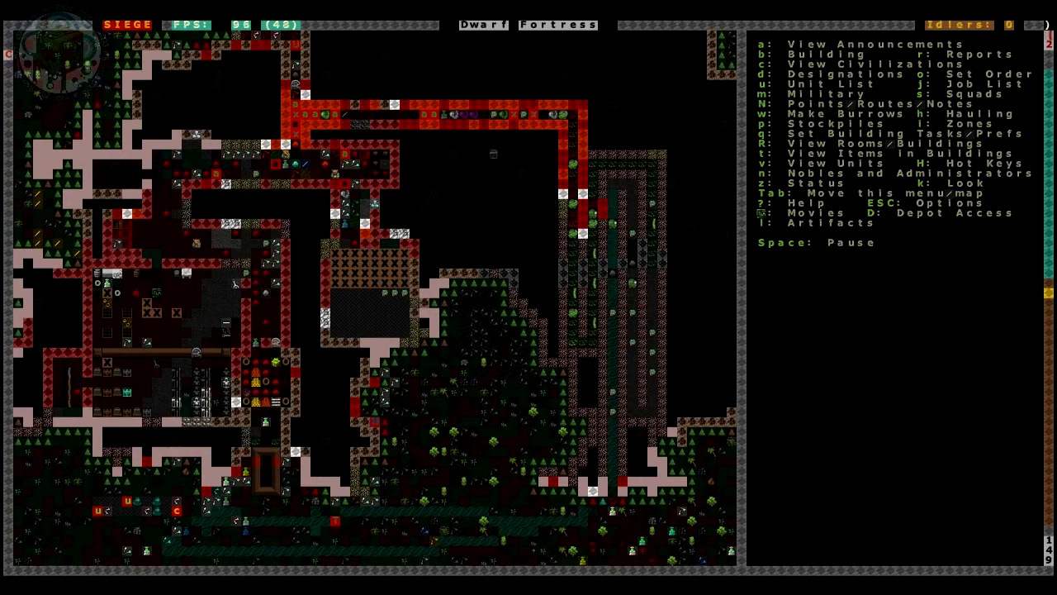
key("shift+Down")
key("shift+Down")
key("shift+Up")
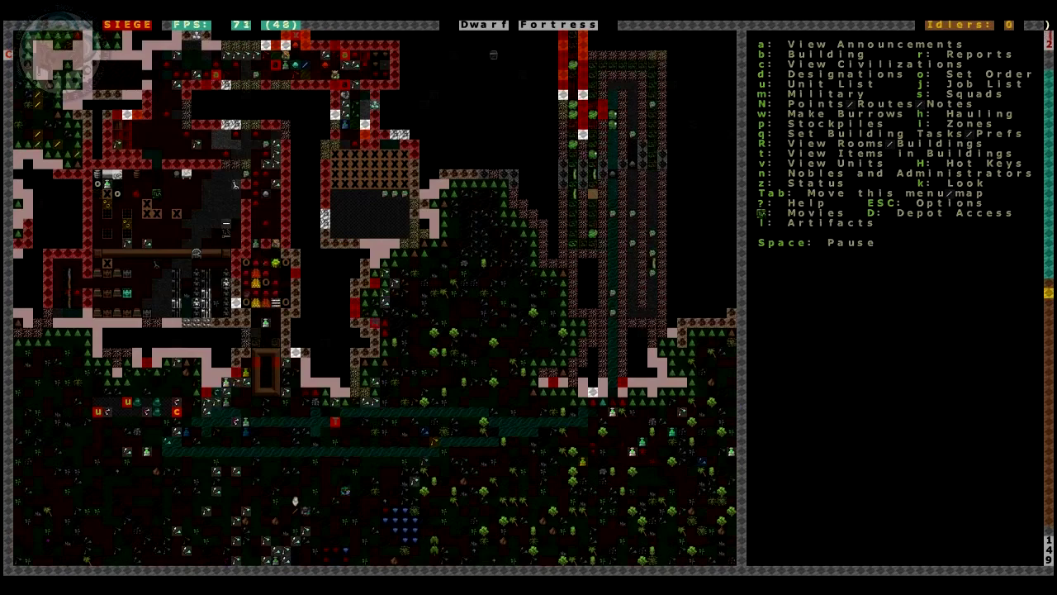
key("shift+Down")
key("shift+Up")
key("shift+Up")
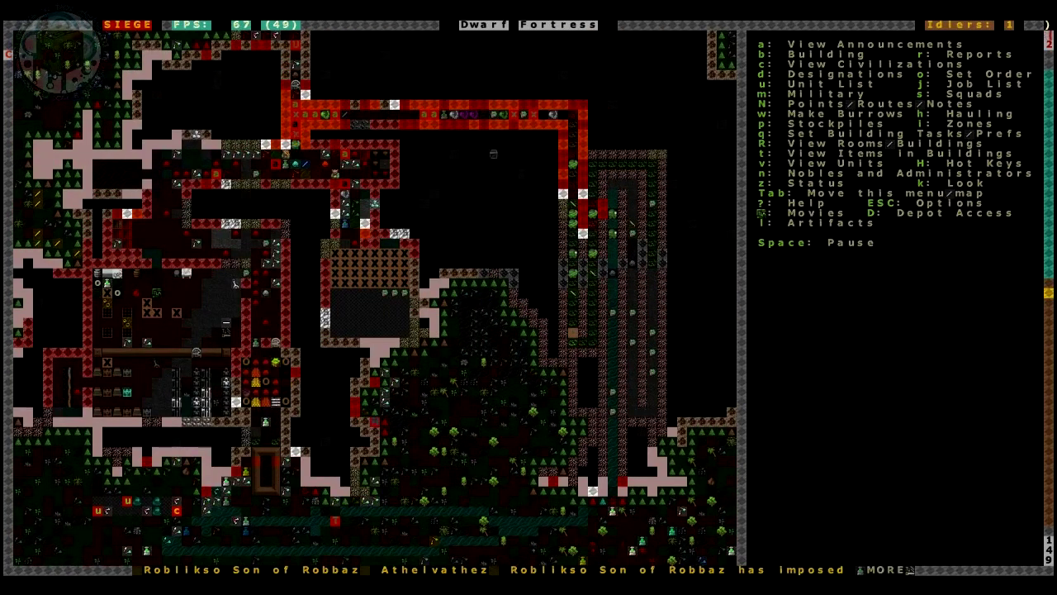
key("Return")
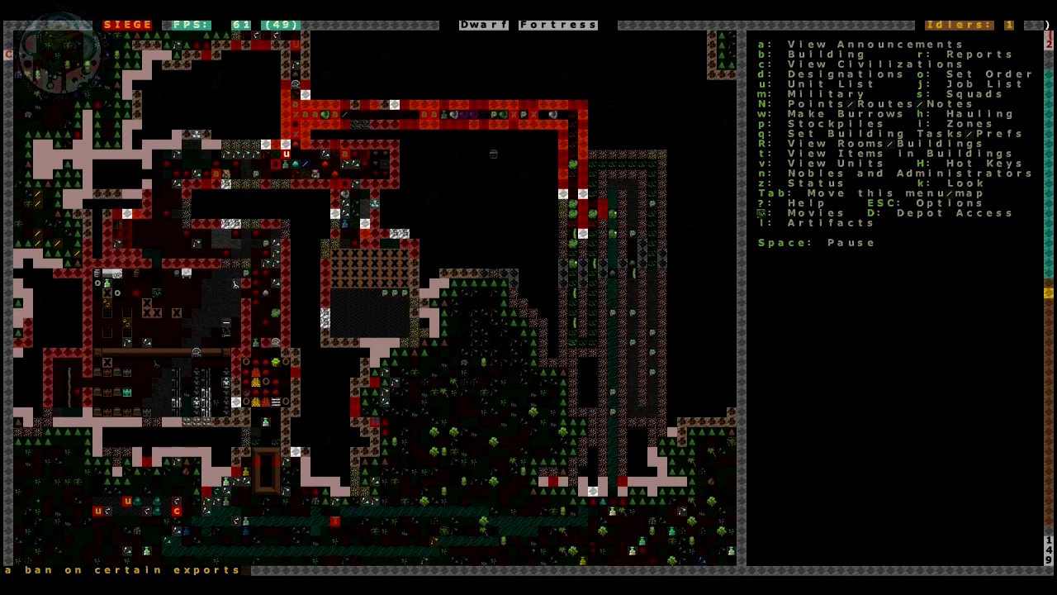
key("n")
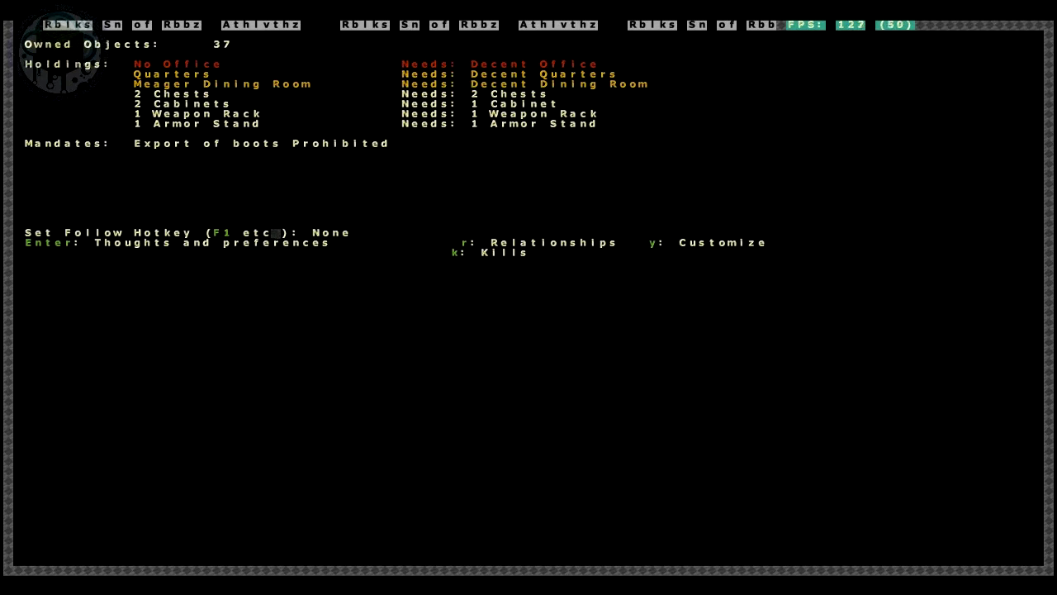
key("Escape")
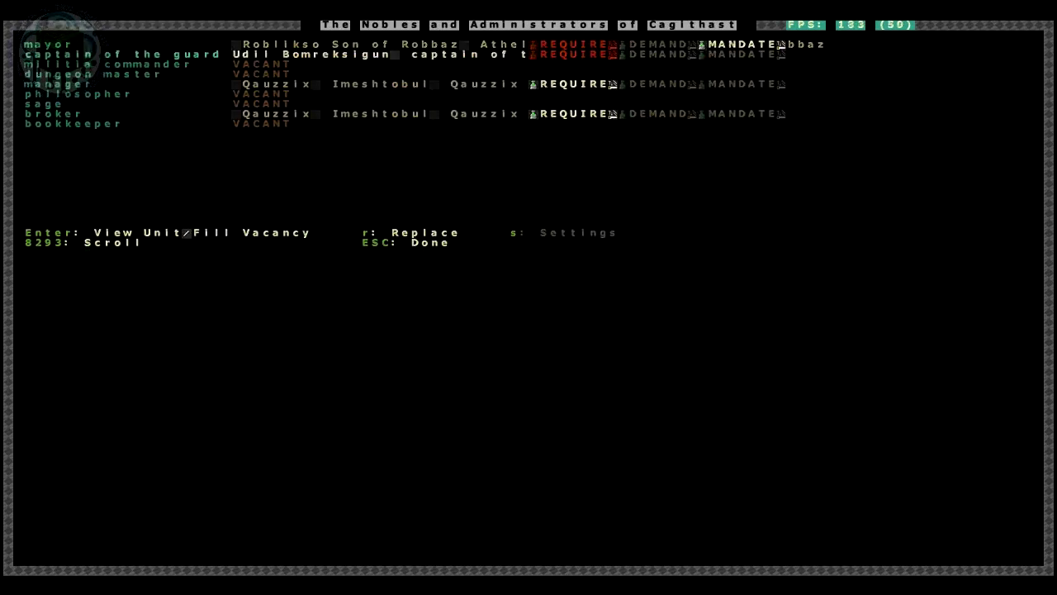
key("Escape")
key("shift+Down")
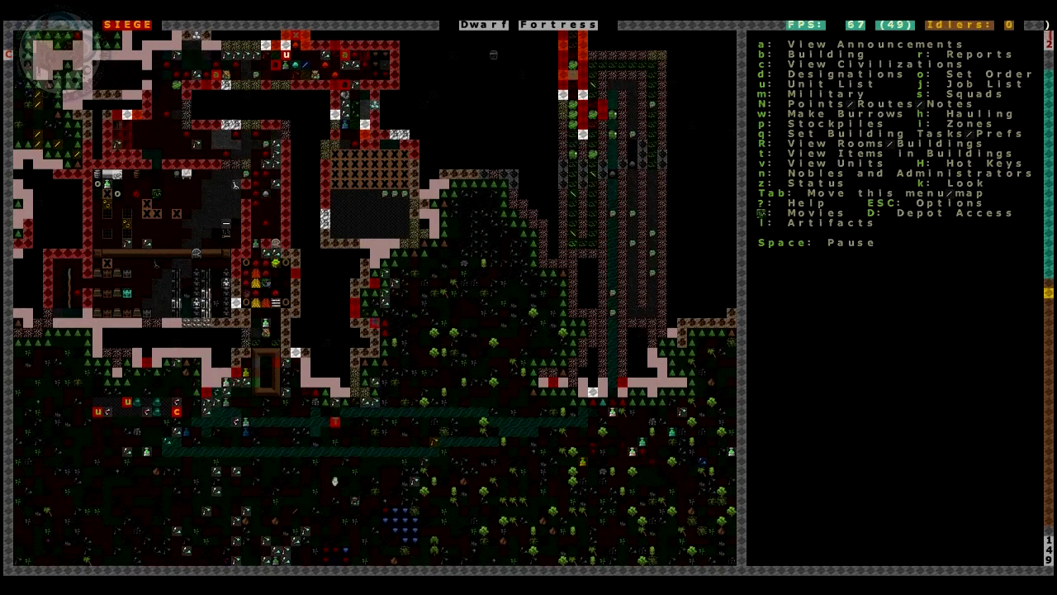
key("v")
key("plus")
key("plus")
key("shift+Up")
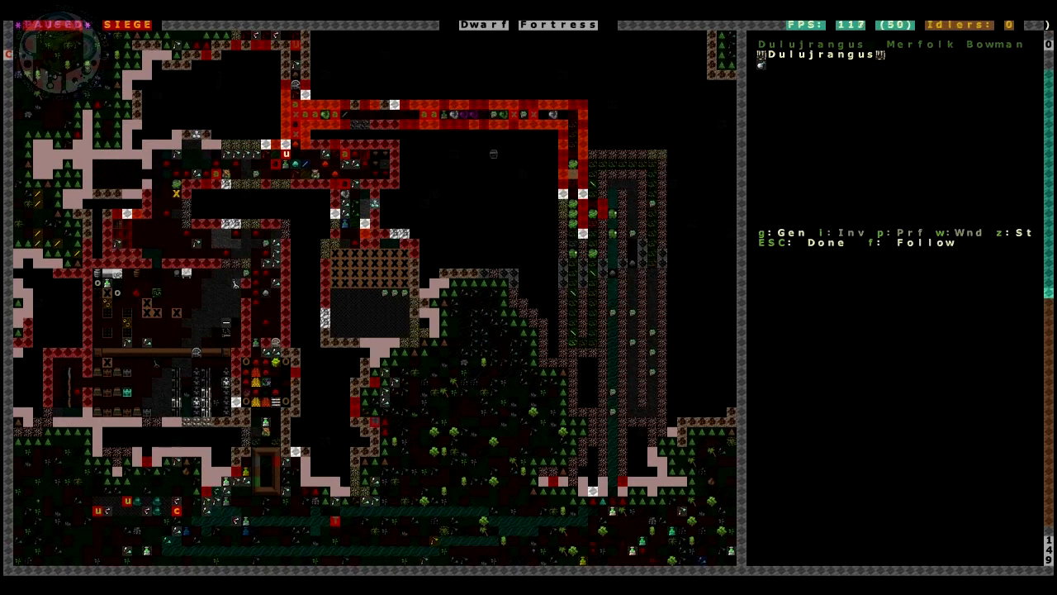
key("w")
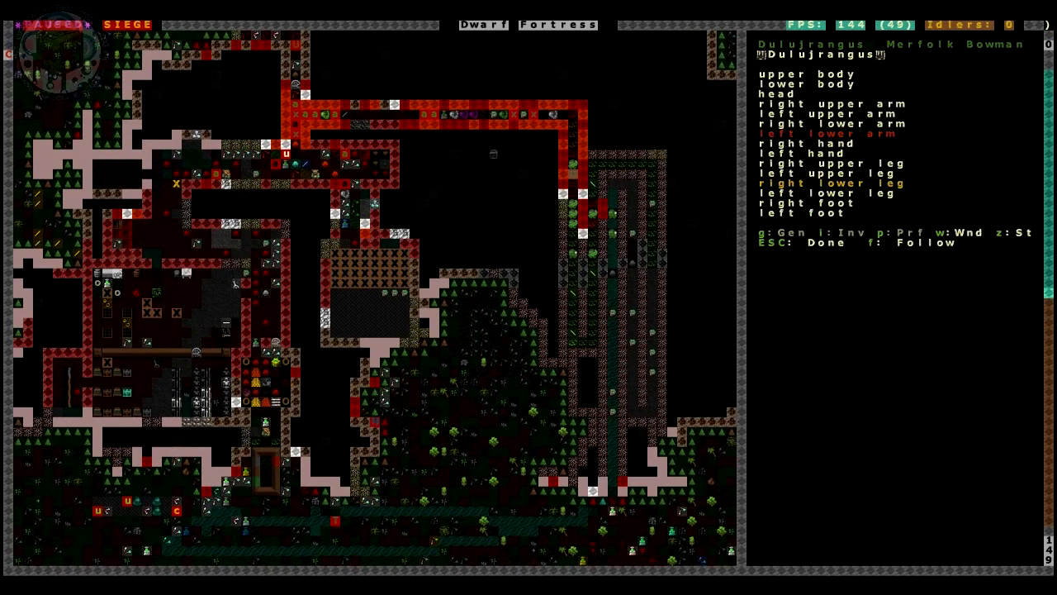
key("v")
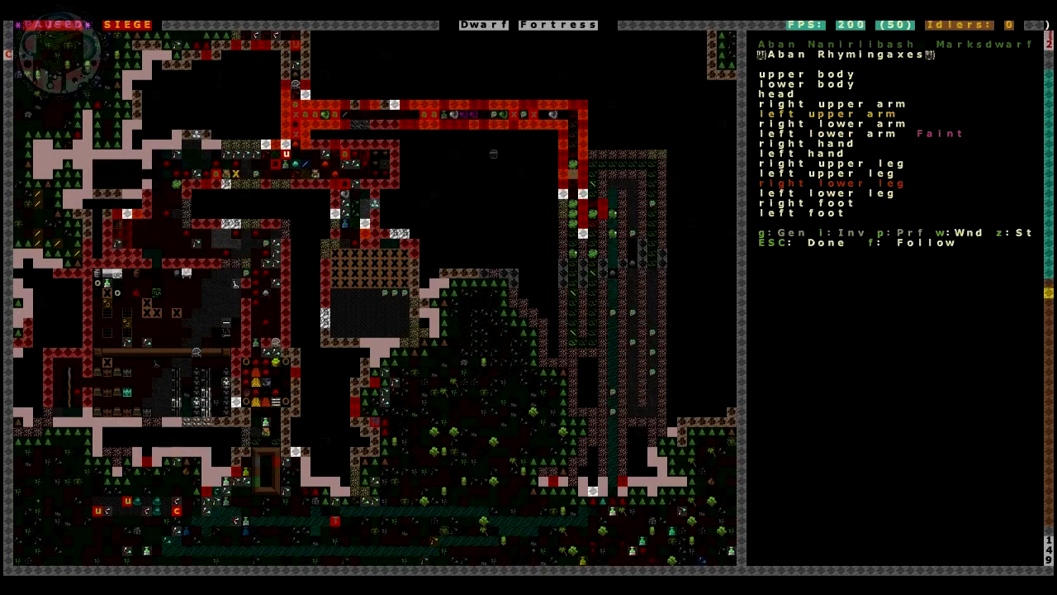
key("v")
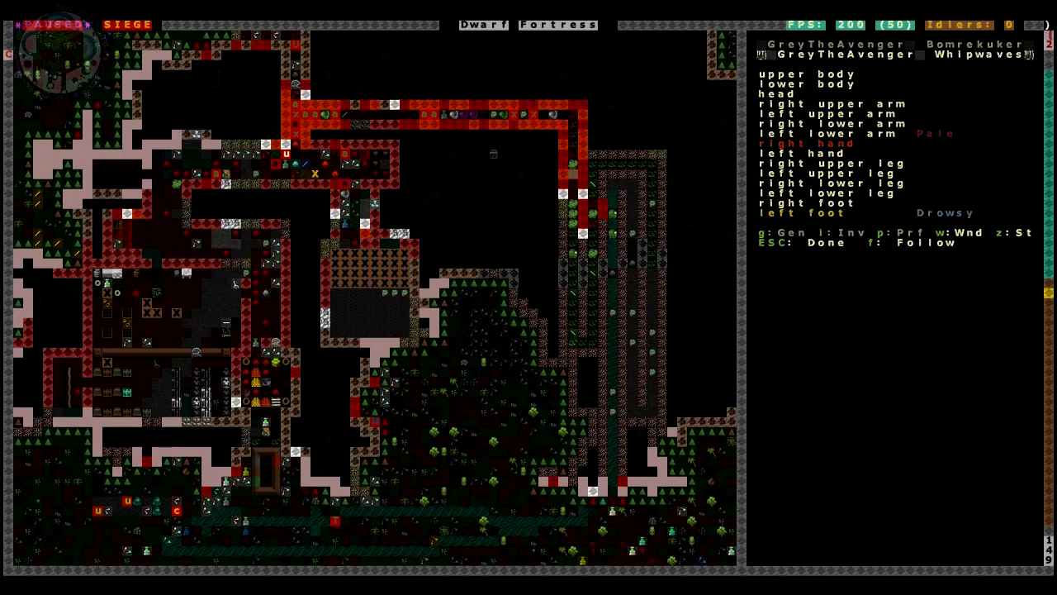
key("Left")
key("Left")
key("Left")
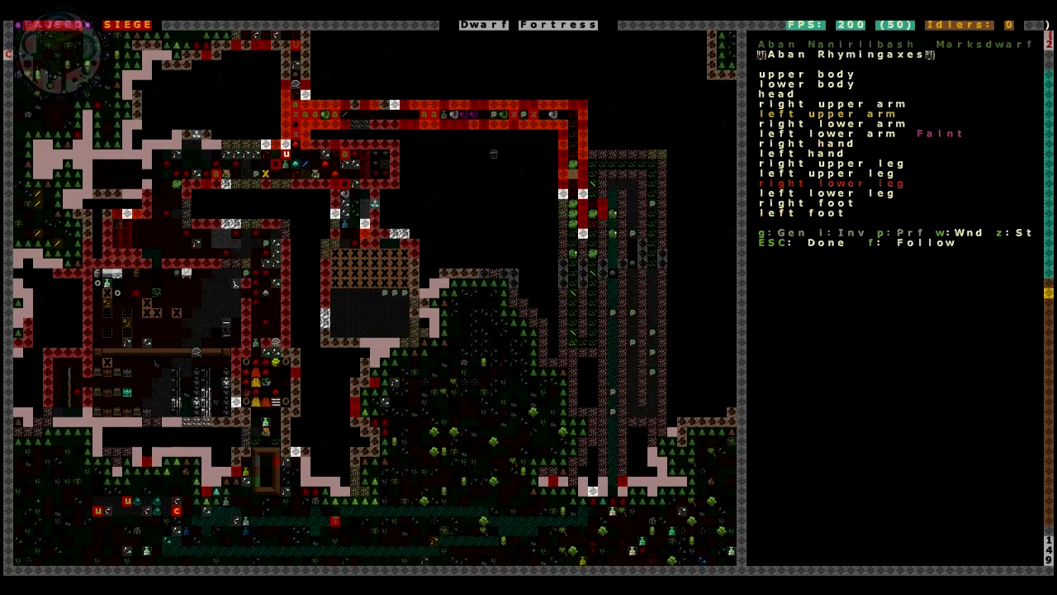
key("Left")
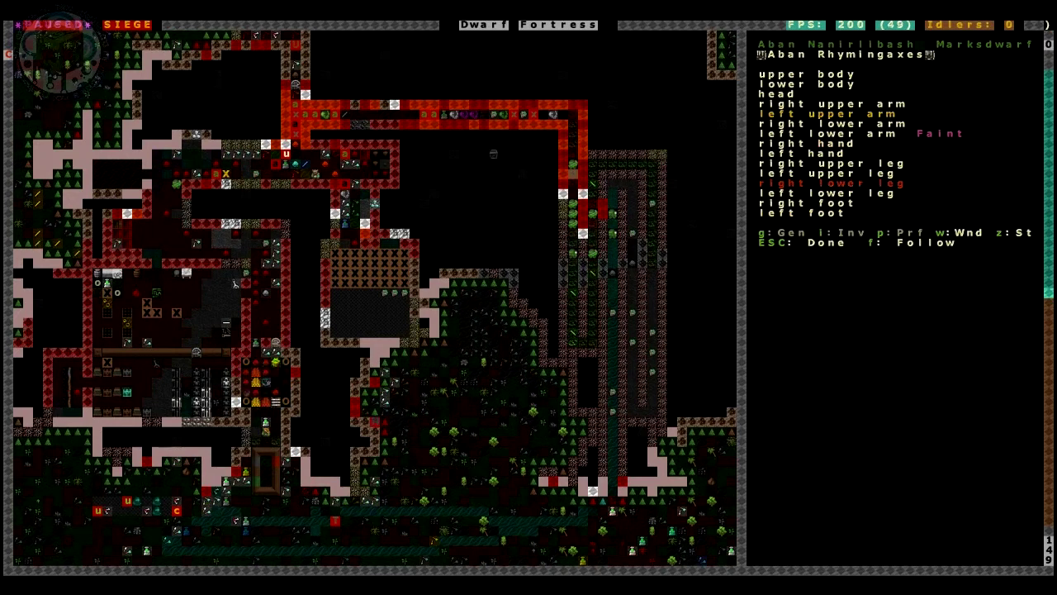
key("Escape")
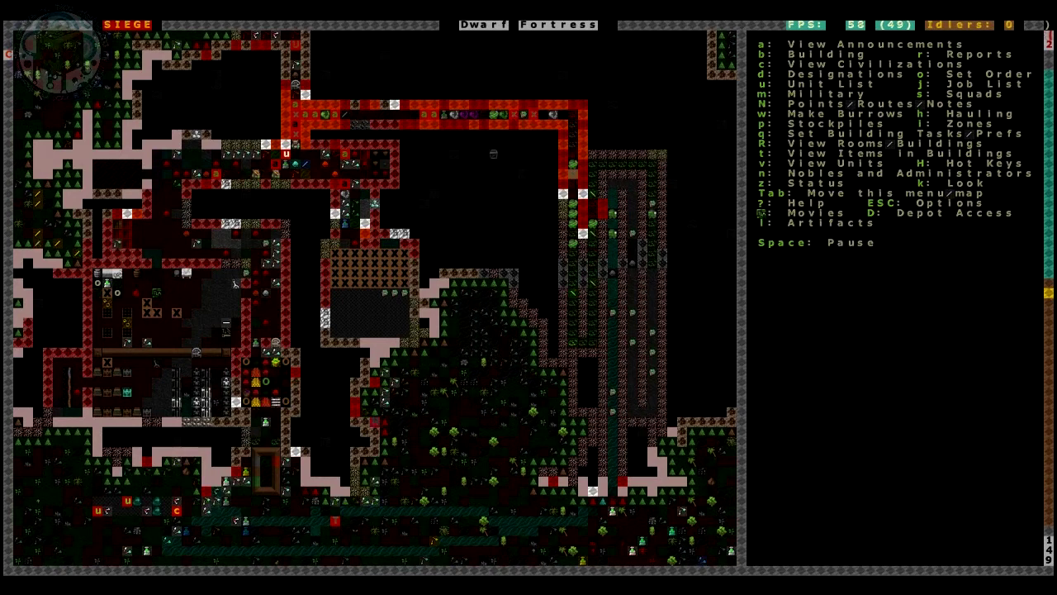
- Select the militia squads and cancel their previous station orders
key("shift+Right")
key("shift+Down")
key("shift+Down")
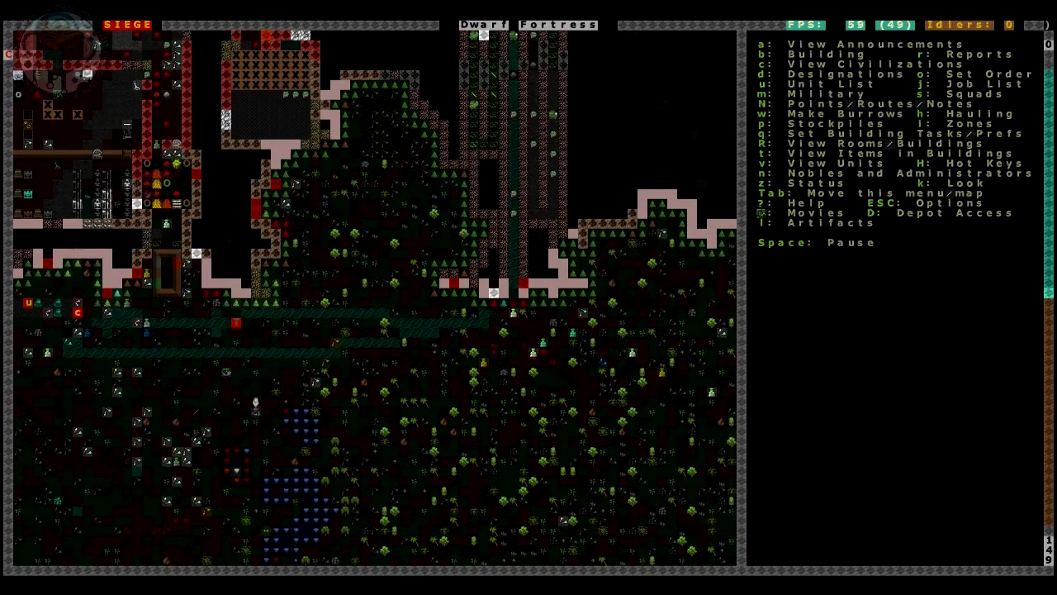
key("s")
key("a")
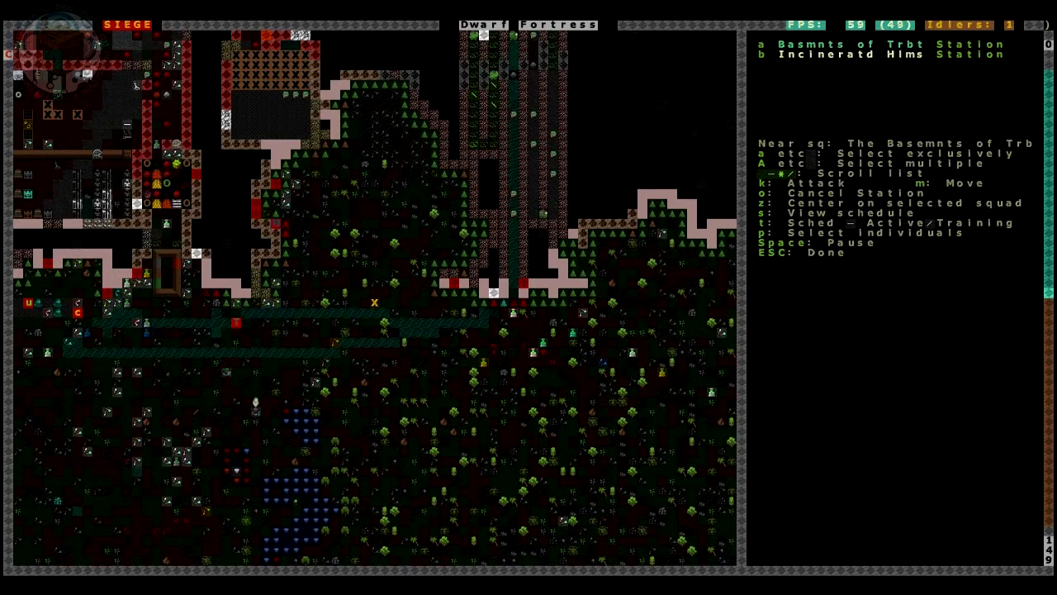
key("o")
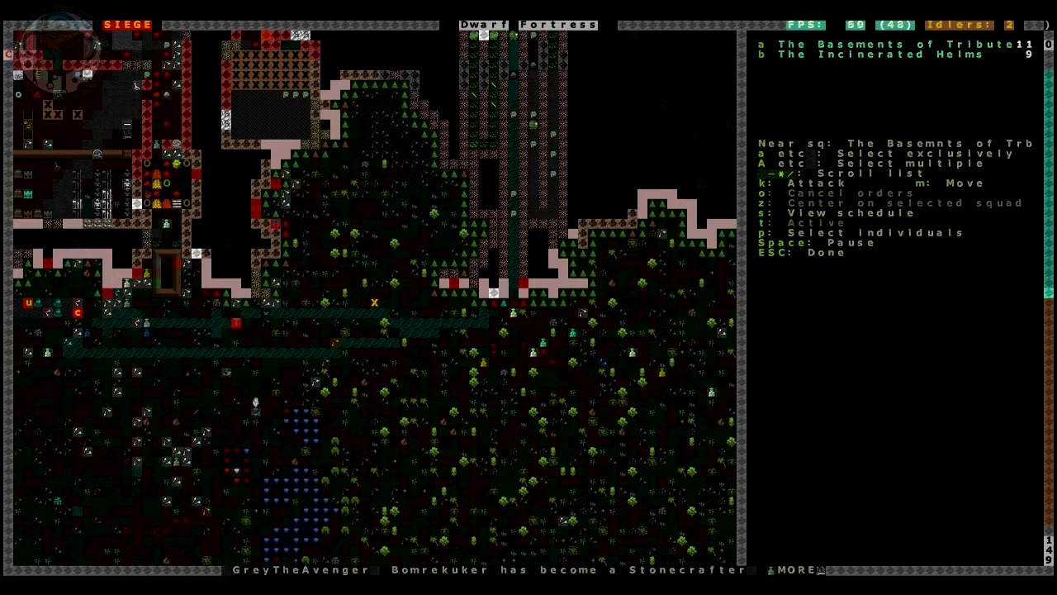
- Station the squads at a new spot in the southern fields and close the squads list
key("m")
key("shift+Right")
key("shift+Down")
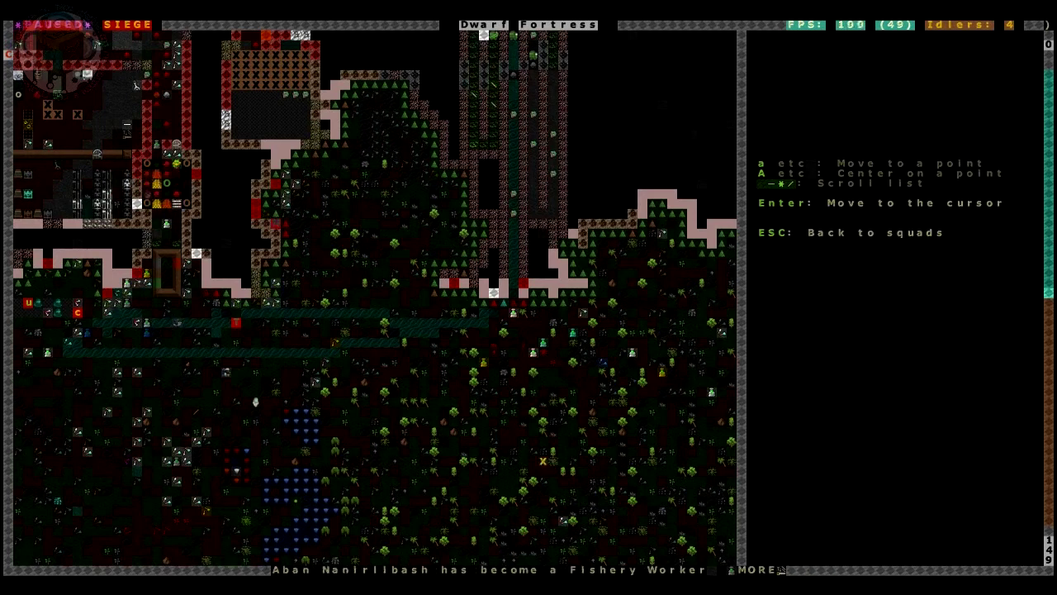
key("Right")
key("Down")
key("Right")
key("Down")
key("Right")
key("Down")
key("Right")
key("Down")
key("Return")
key("Escape")
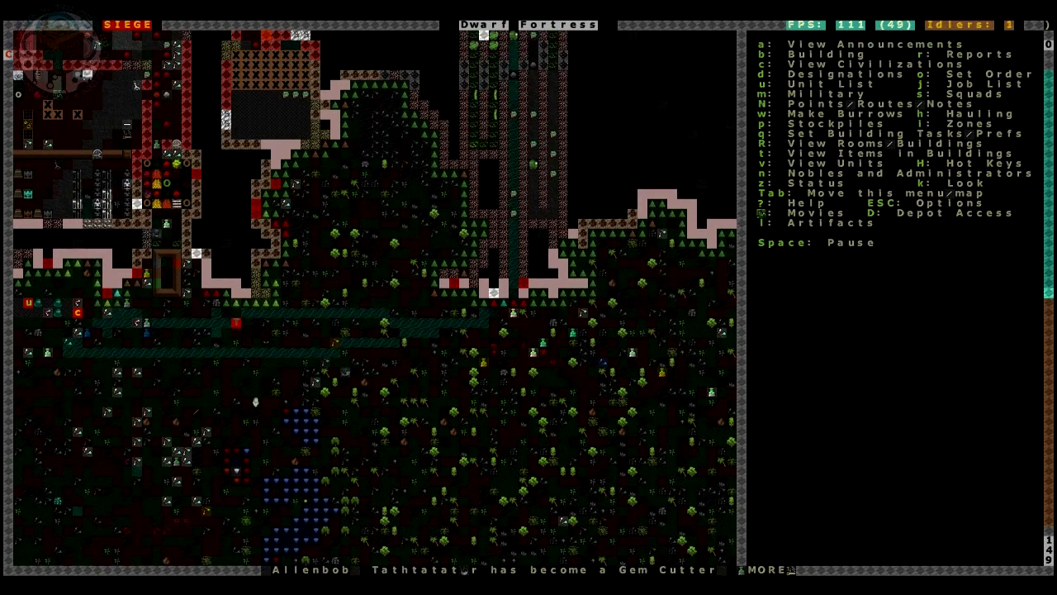
key("shift+Up")
key("shift+Up")
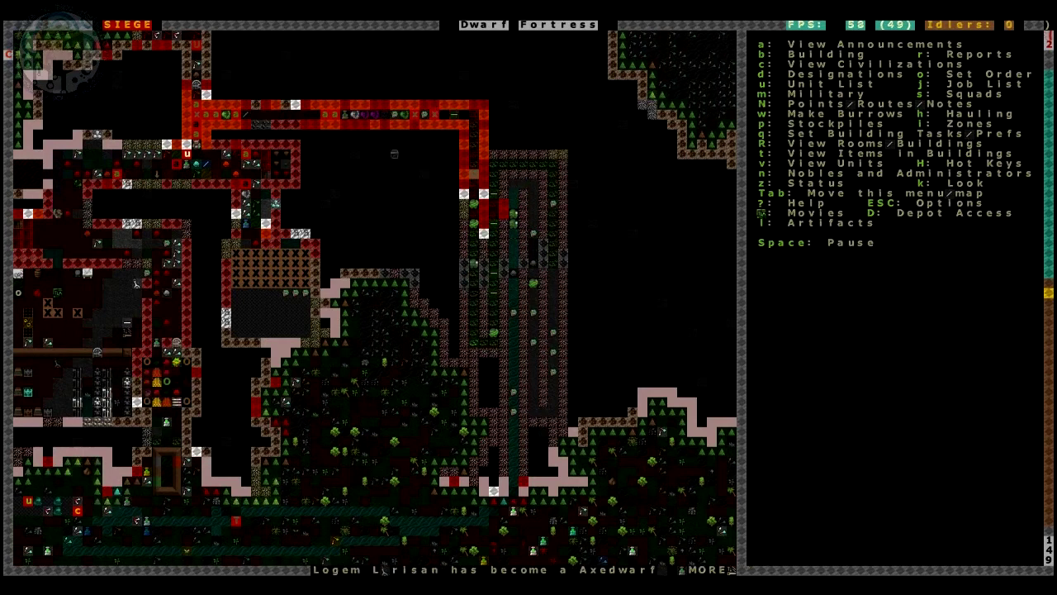
- Start an Incinerated Helms kill order and page through the hostile creature list without choosing
key("s")
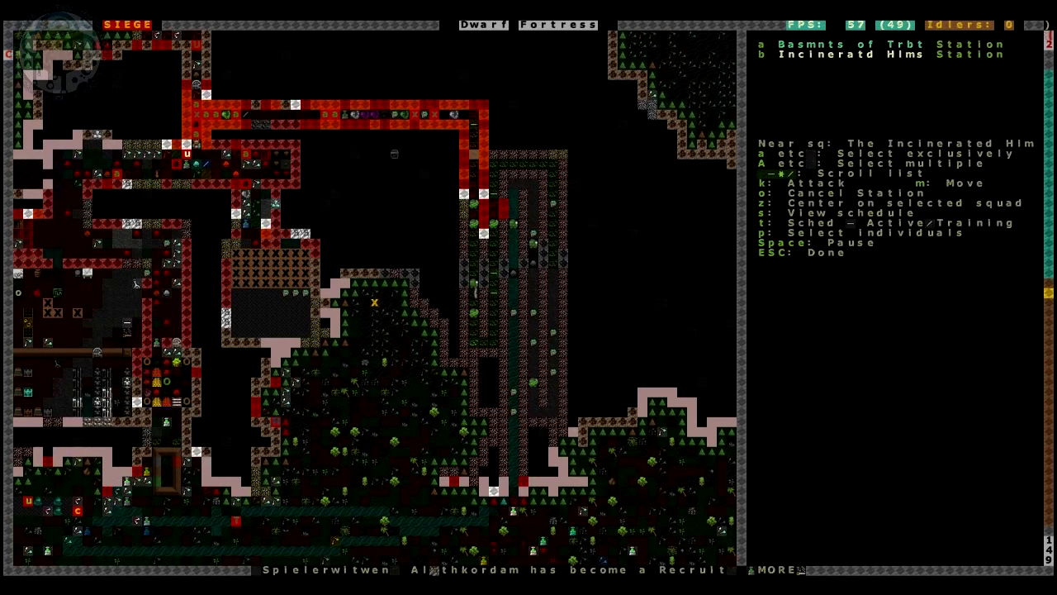
key("b")
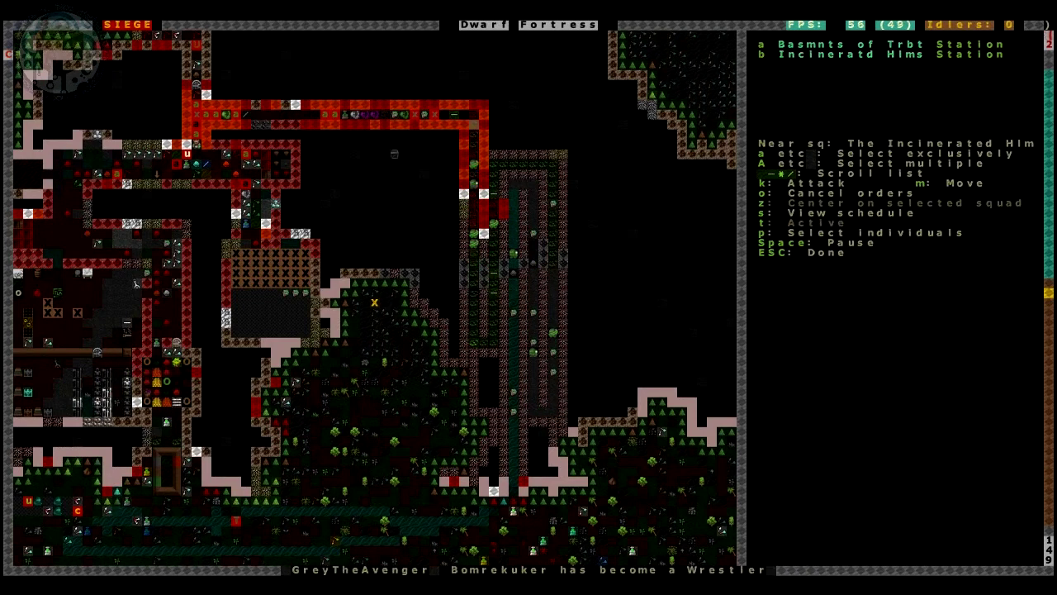
key("k")
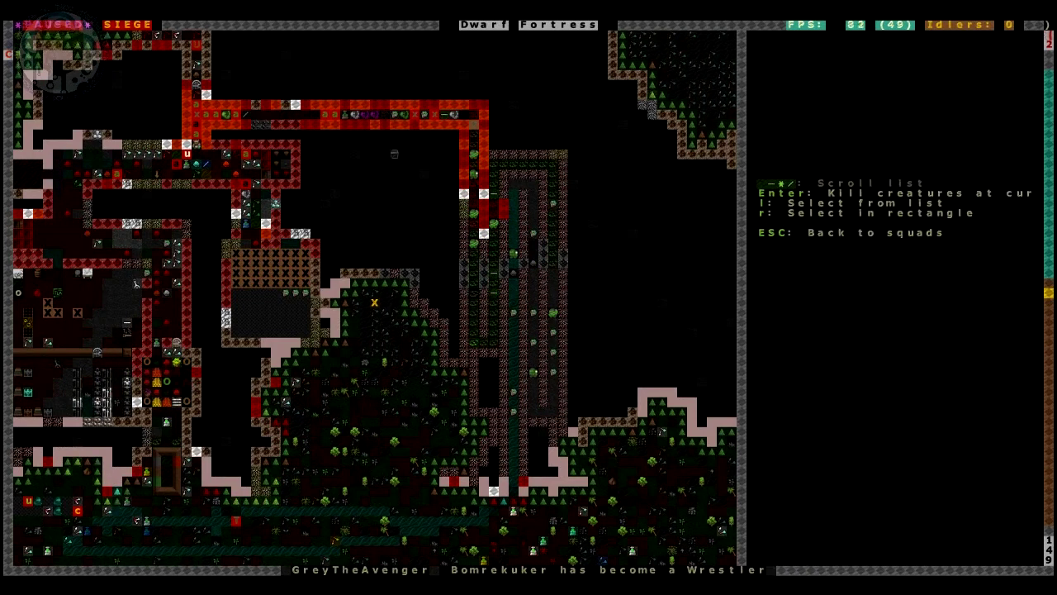
key("l")
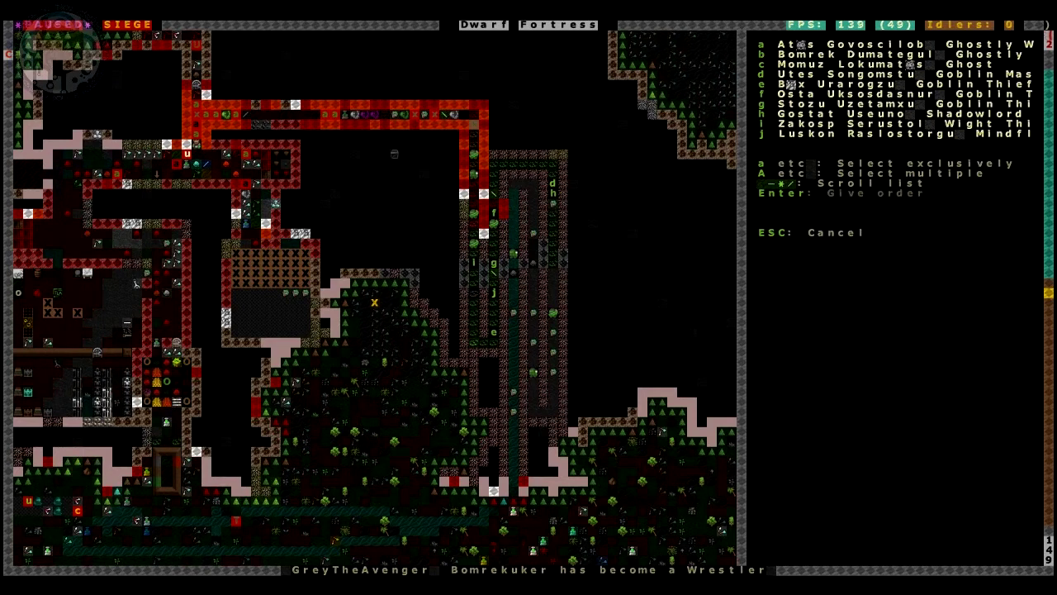
key("Tab")
key("Tab")
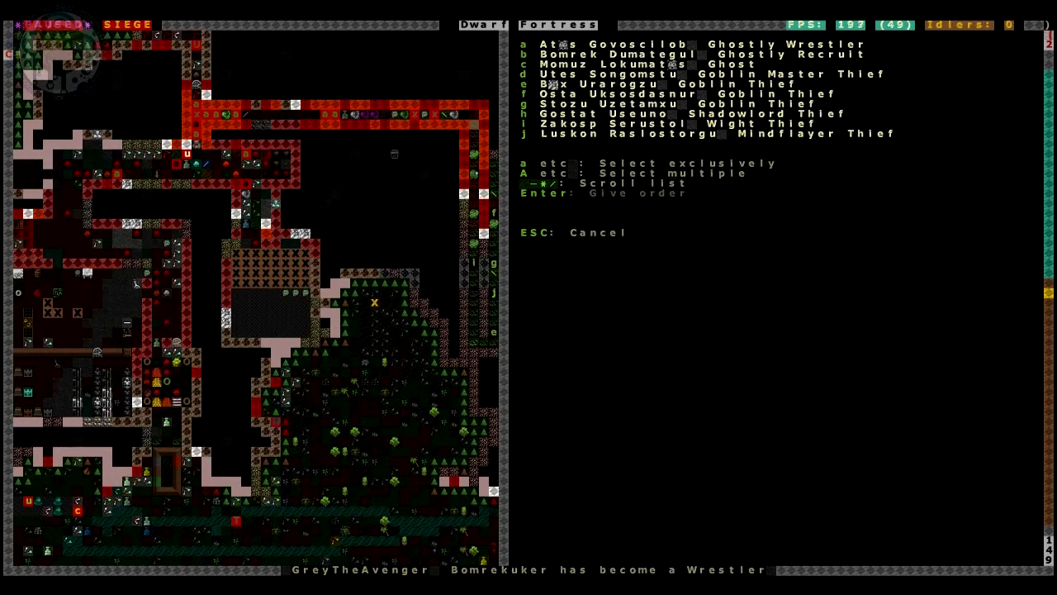
key("plus")
key("plus")
key("plus")
key("plus")
key("plus")
key("plus")
key("plus")
key("plus")
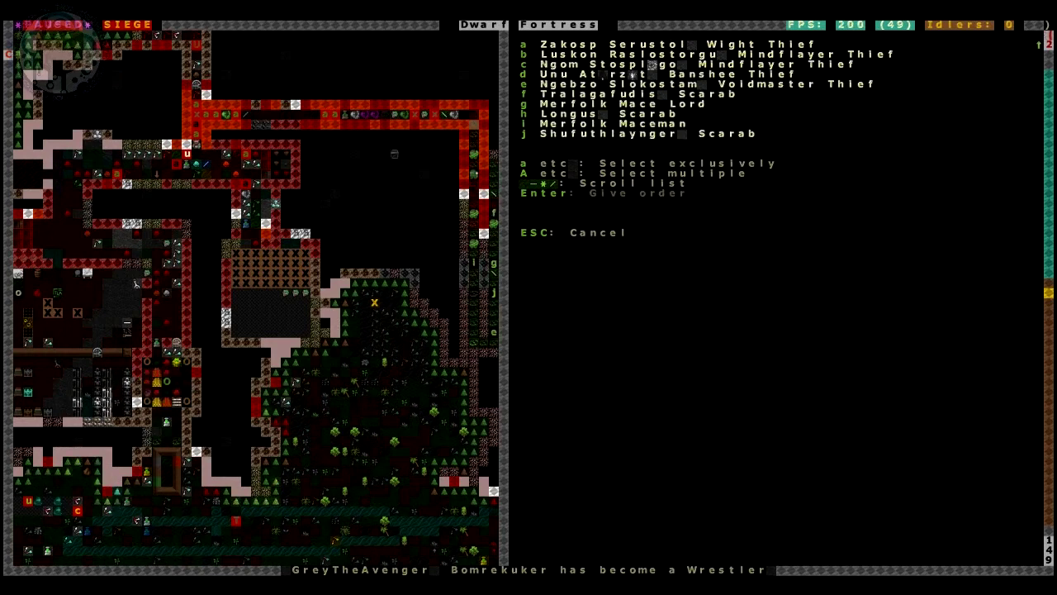
key("plus")
key("plus")
key("plus")
key("plus")
key("plus")
key("plus")
key("plus")
key("plus")
key("plus")
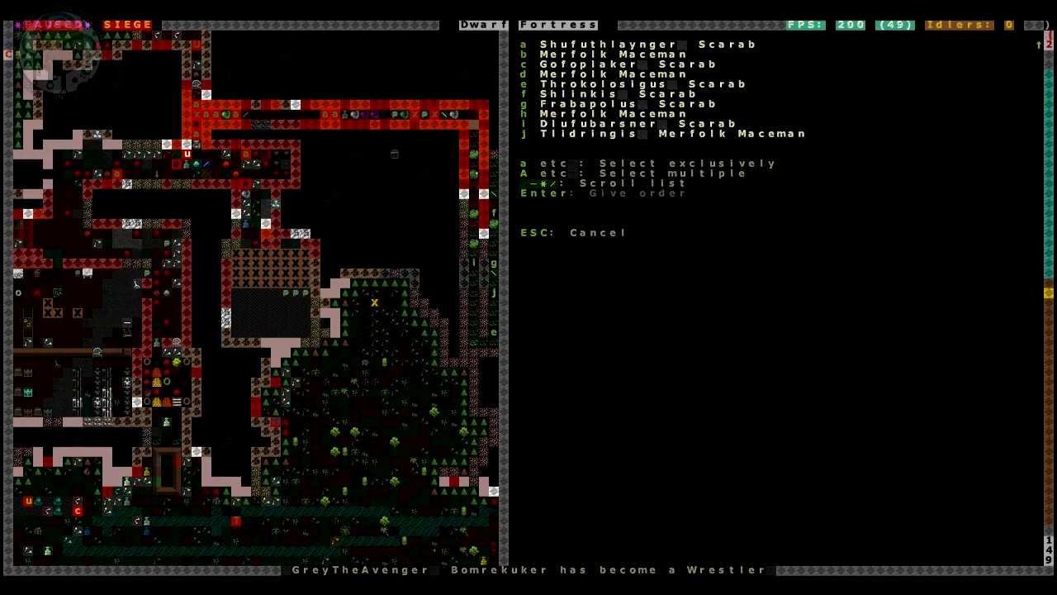
key("plus")
key("plus")
key("plus")
key("plus")
key("plus")
key("plus")
key("plus")
key("plus")
key("plus")
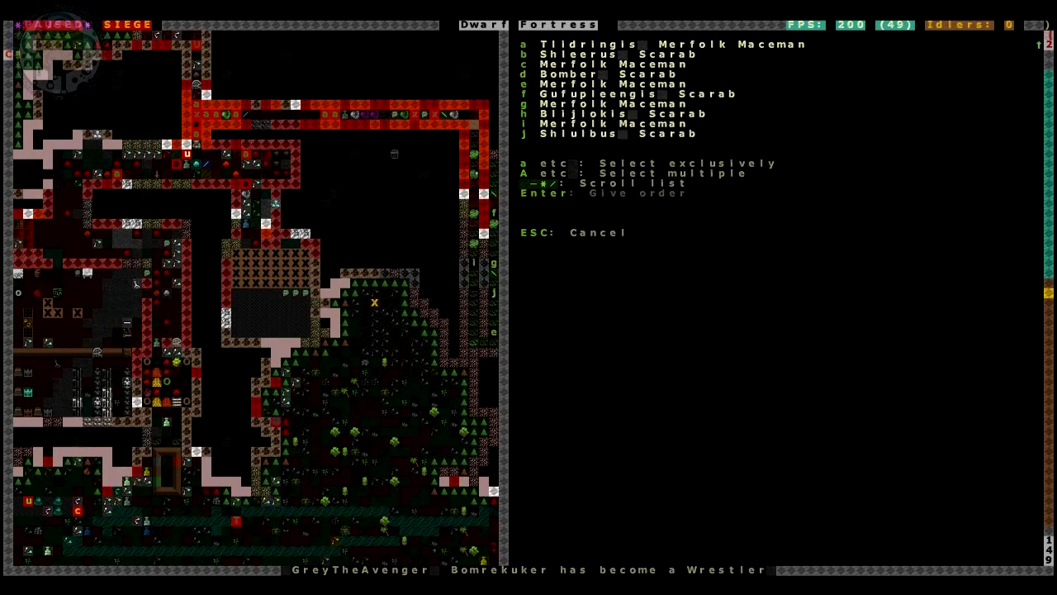
key("Escape")
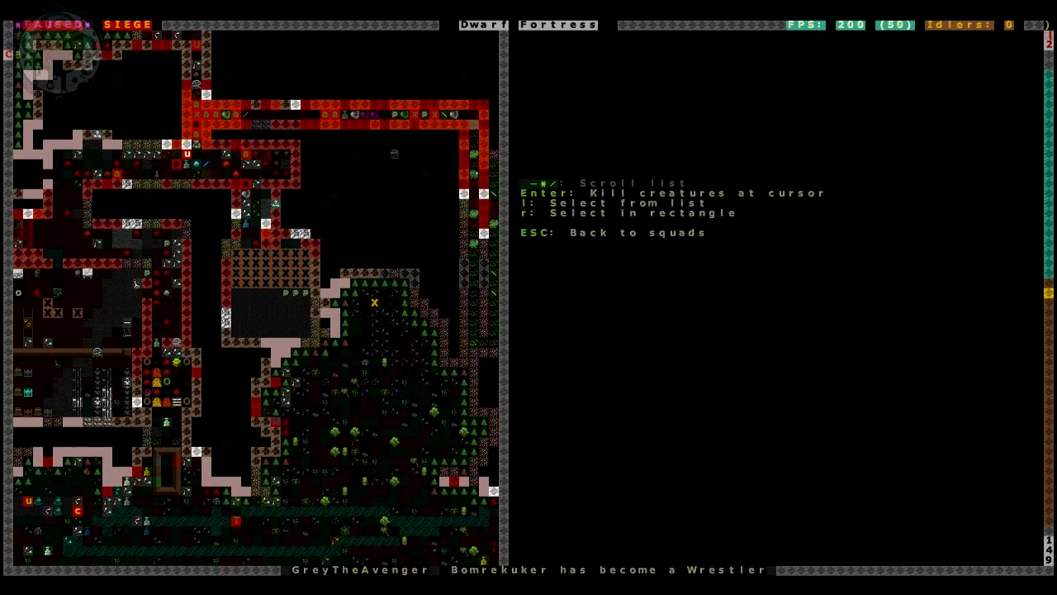
- Draw a target rectangle over the eastern invaders and confirm the kill order
key("r")
key("Tab")
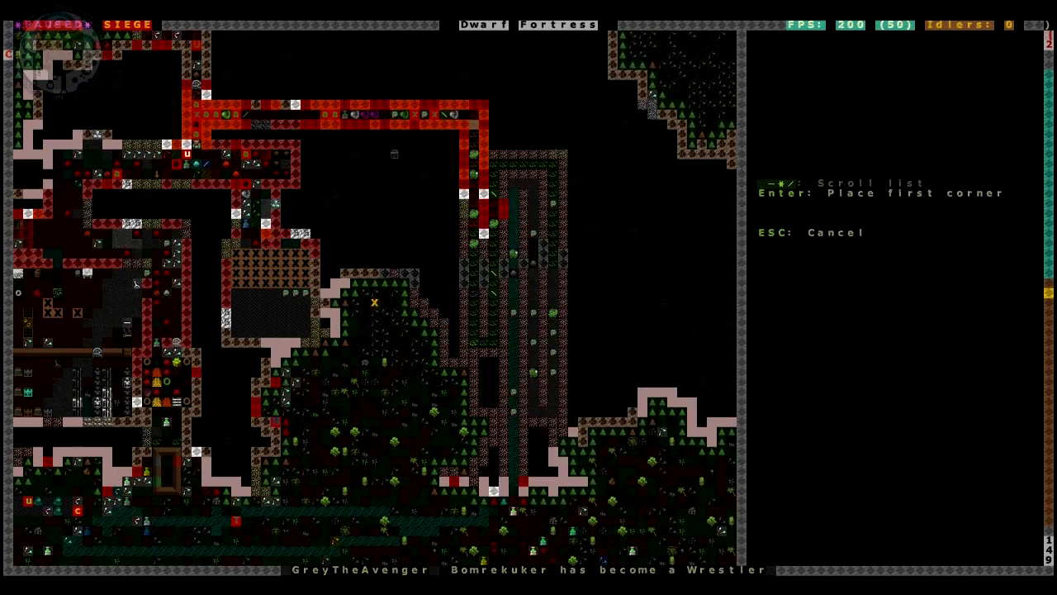
key("Right")
key("Right")
key("Right")
key("Down")
key("Down")
key("Down")
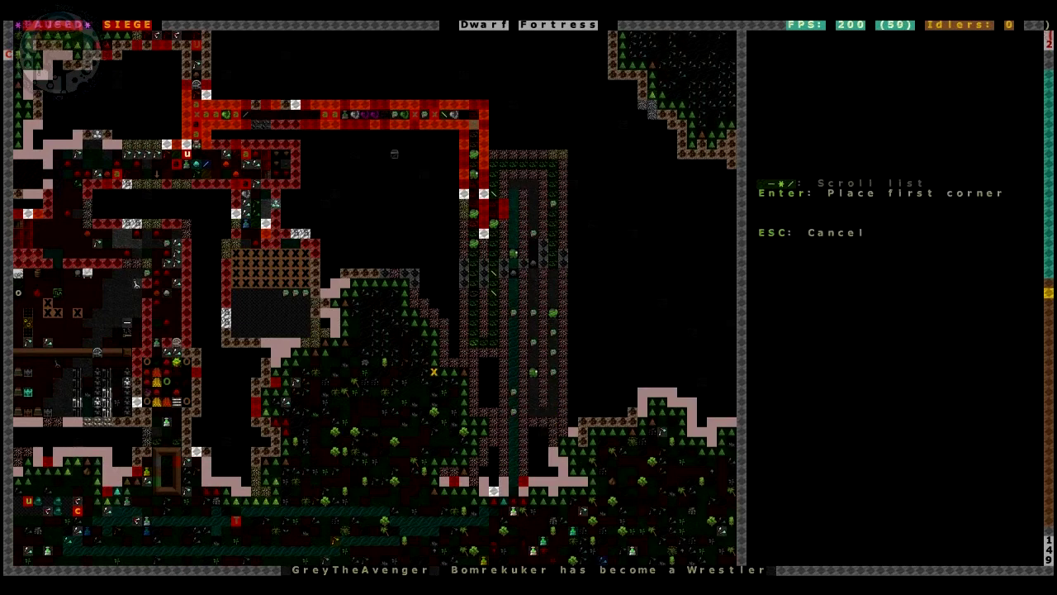
key("Return")
key("shift+Right")
key("shift+Up")
key("shift+Right")
key("shift+Up")
key("shift+Up")
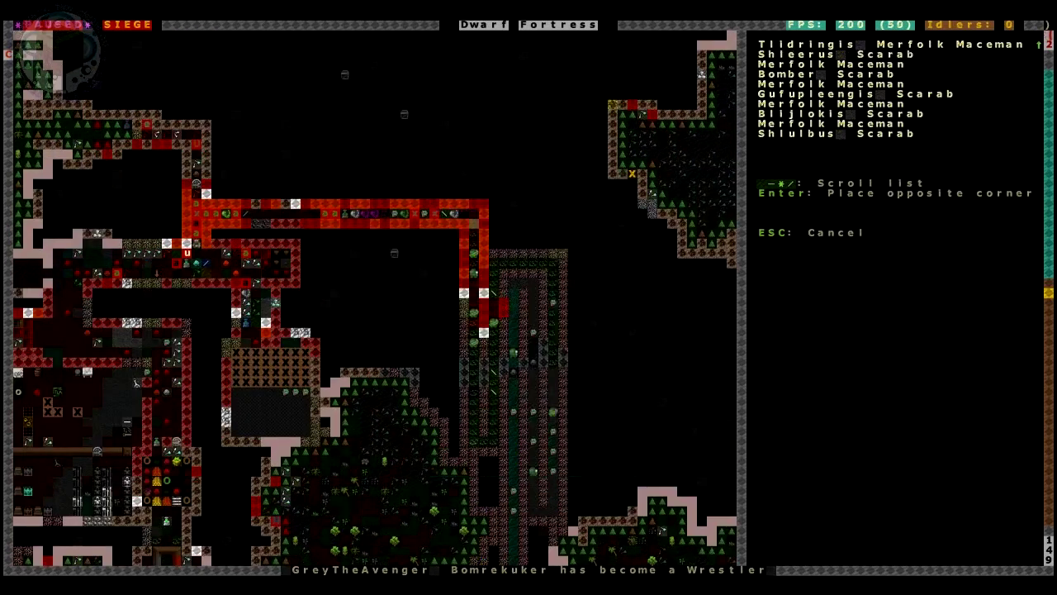
key("Left")
key("Down")
key("Return")
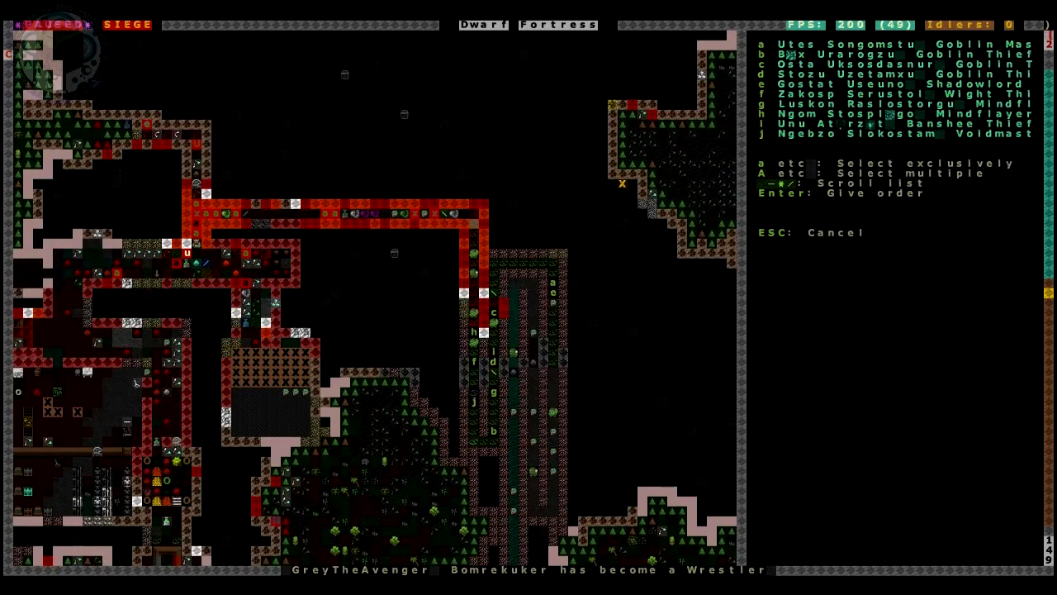
key("Return")
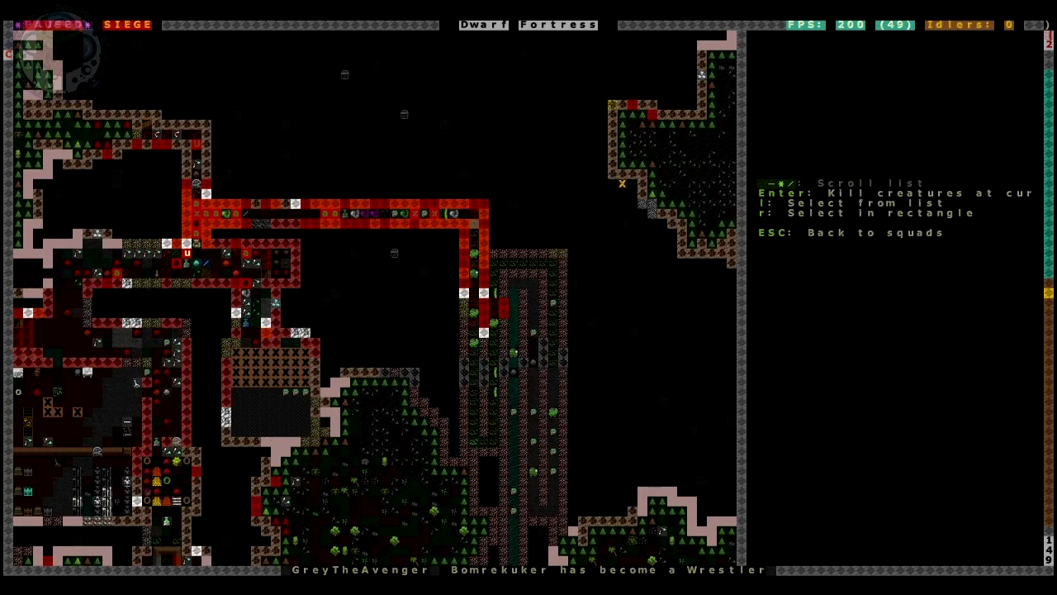
key("Escape")
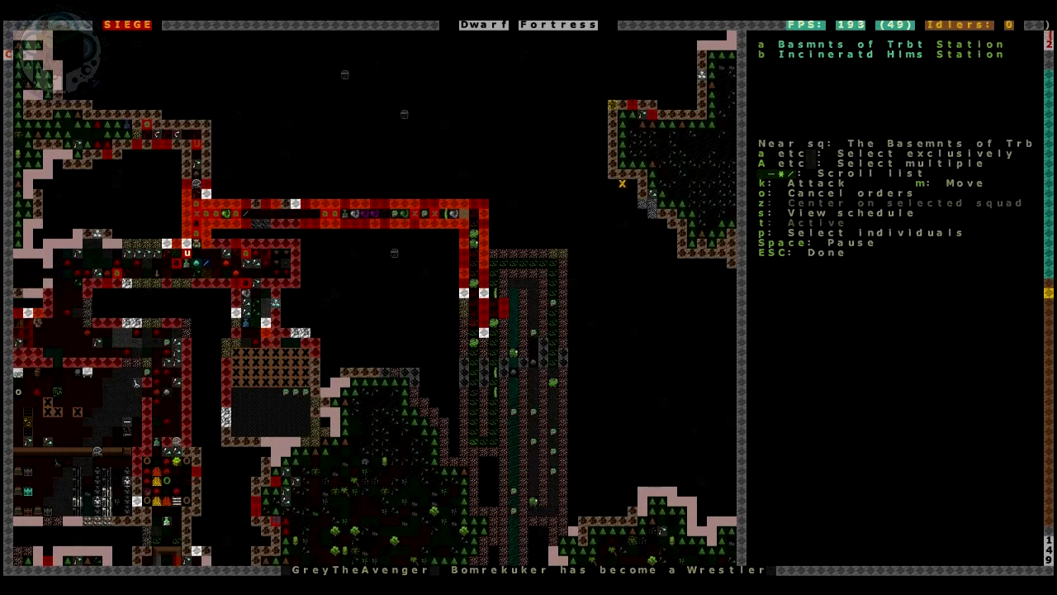
- Mark a second target area and order the squads to kill the goblins inside
key("o")
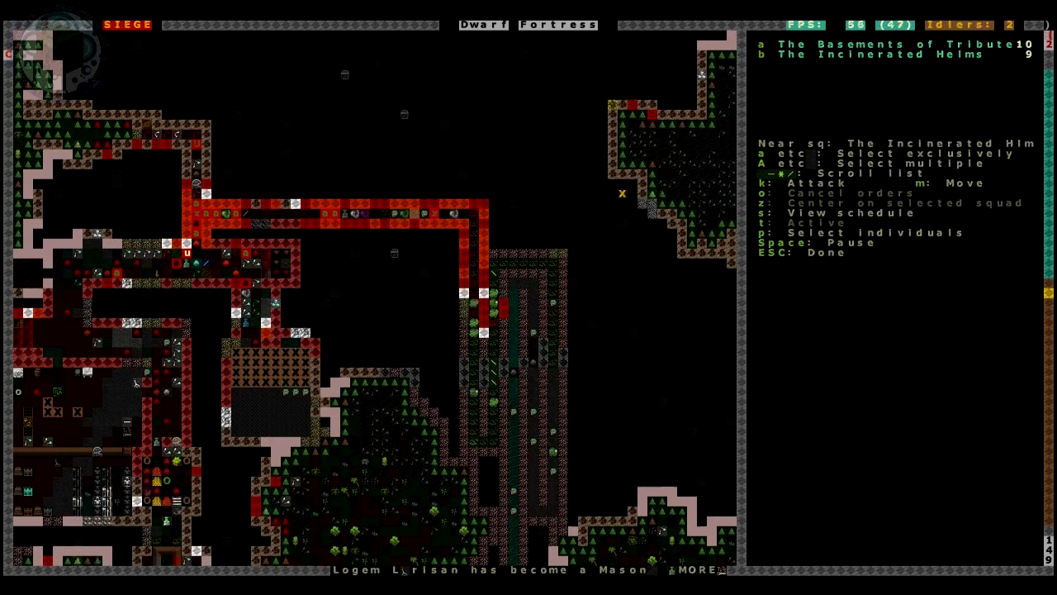
key("k")
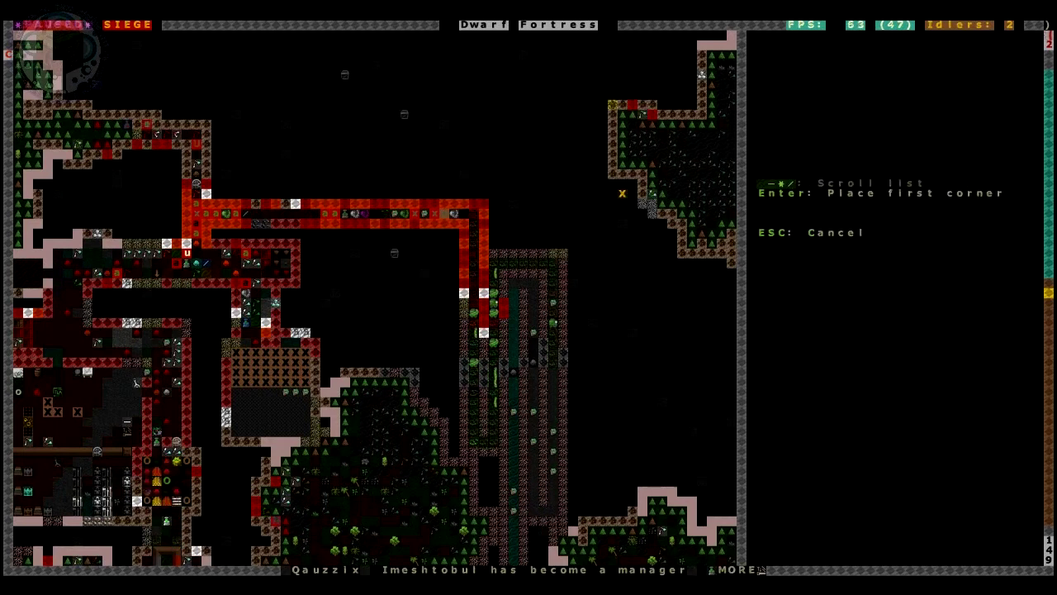
key("Left")
key("Left")
key("Left")
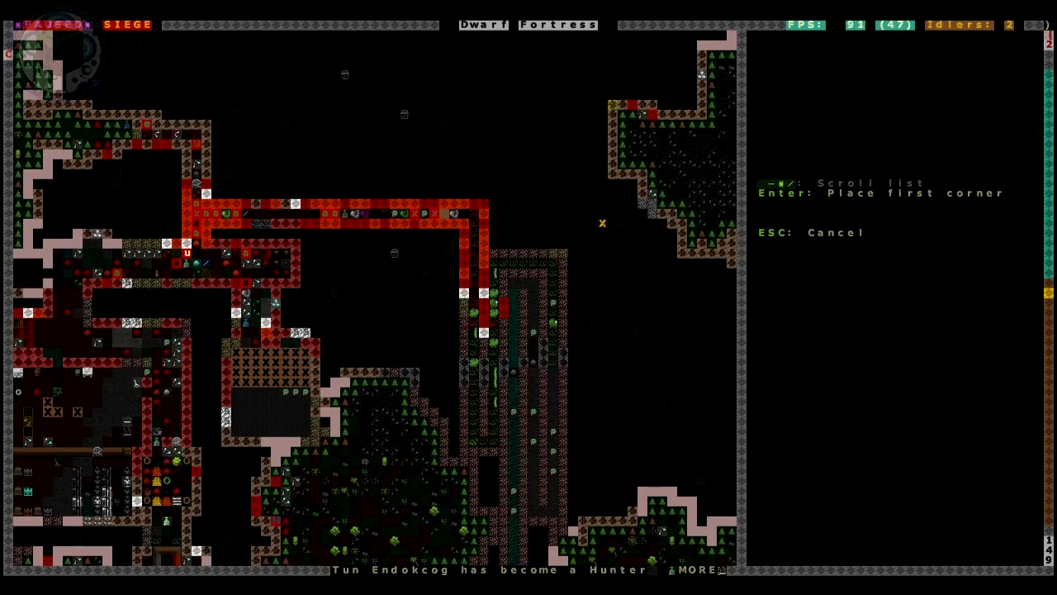
key("Left")
key("Left")
key("Left")
key("Left")
key("Left")
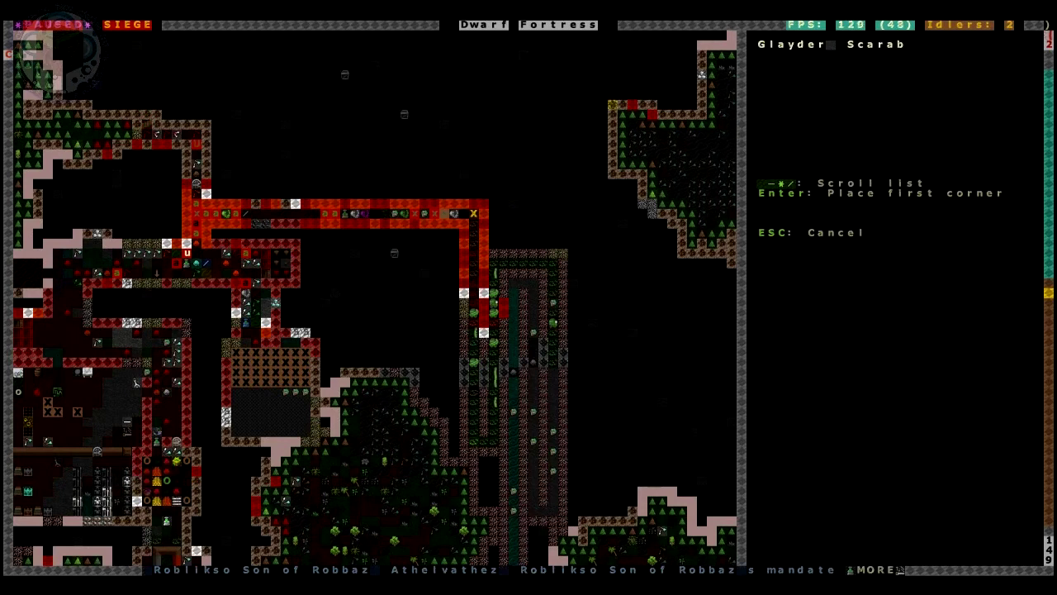
key("shift+Down")
key("shift+Down")
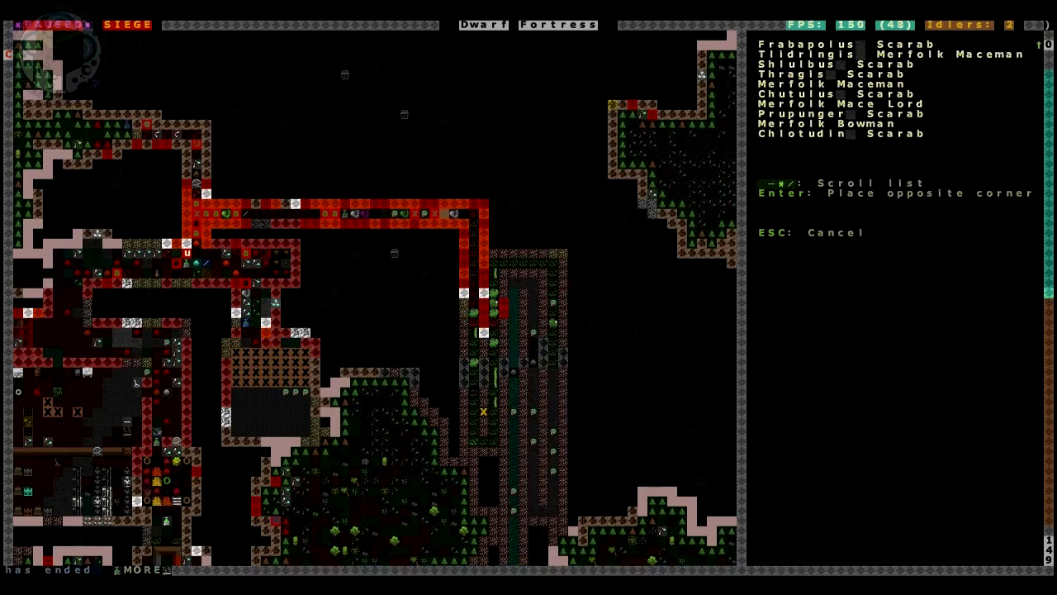
key("Right")
key("Right")
key("Right")
key("Down")
key("Down")
key("Down")
key("Right")
key("Right")
key("Right")
key("Down")
key("Down")
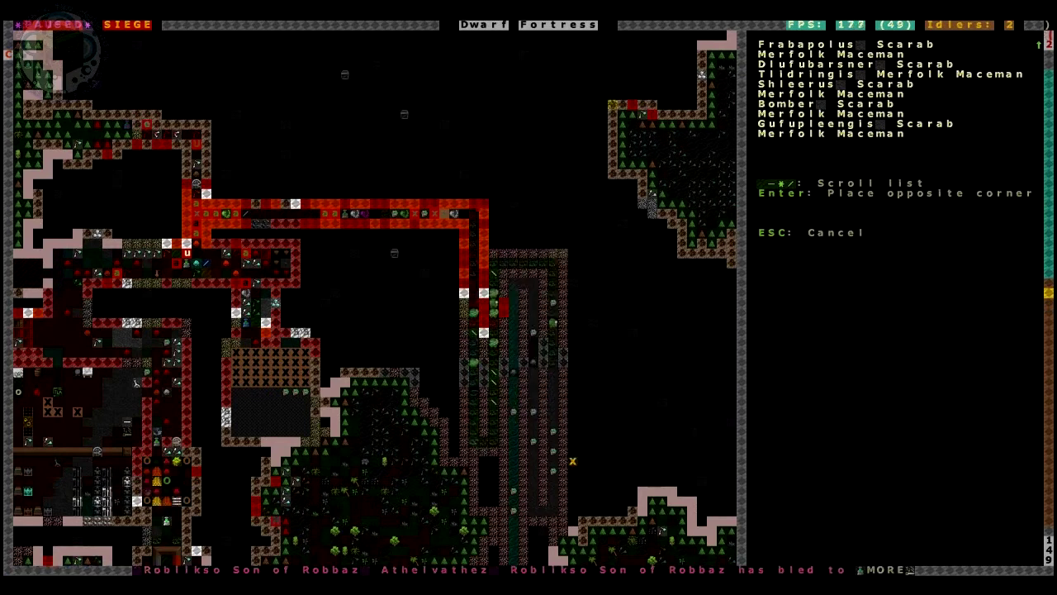
key("Return")
key("Return")
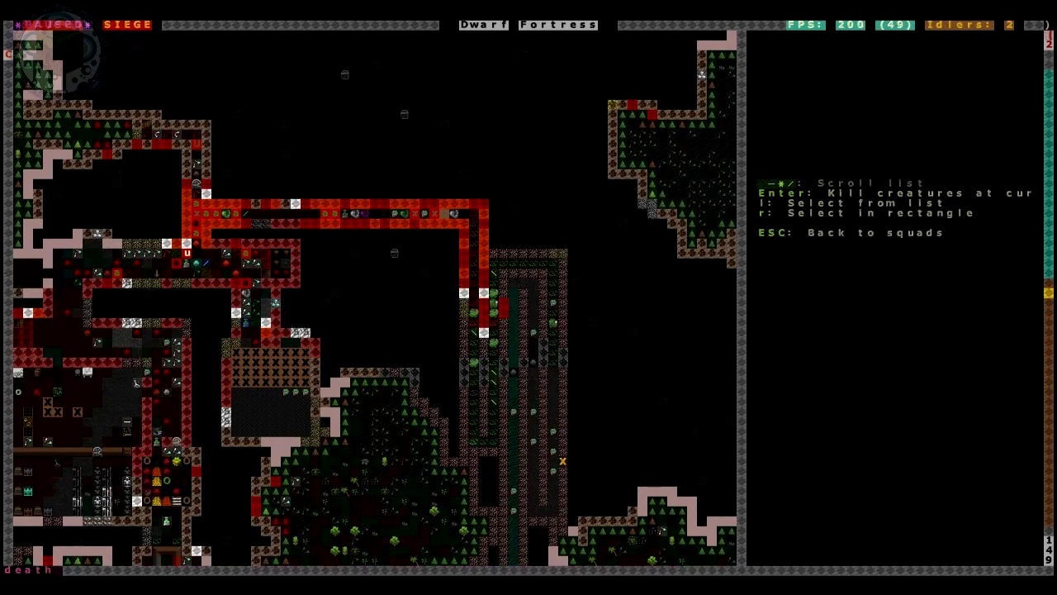
key("Down")
key("Down")
key("Left")
key("Left")
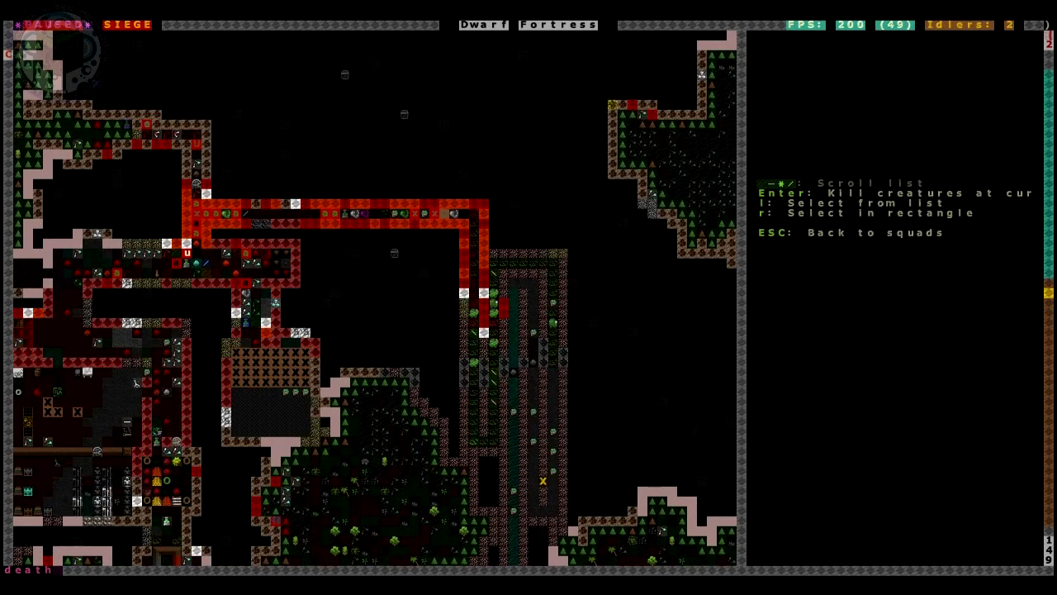
key("Return")
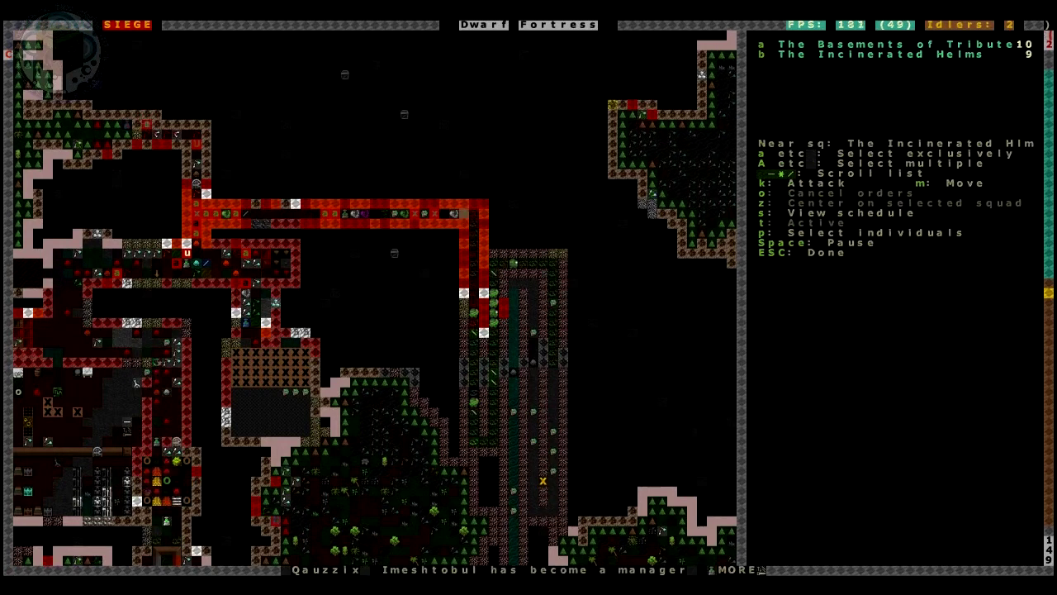
- Move the target marker across the map toward the fortress corridors
key("shift+Down")
key("shift+Down")
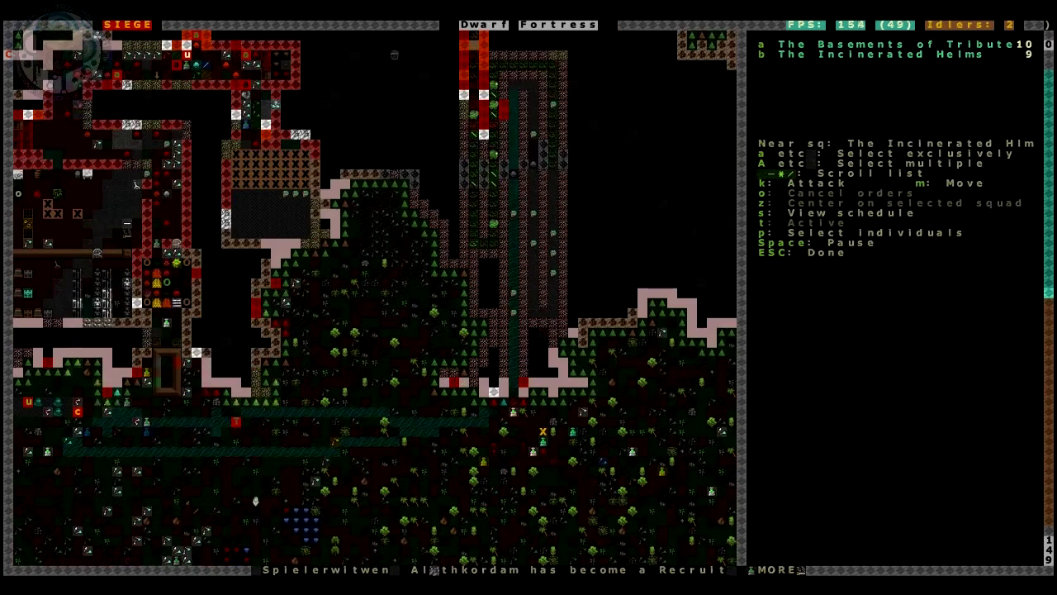
key("shift+Up")
key("Up")
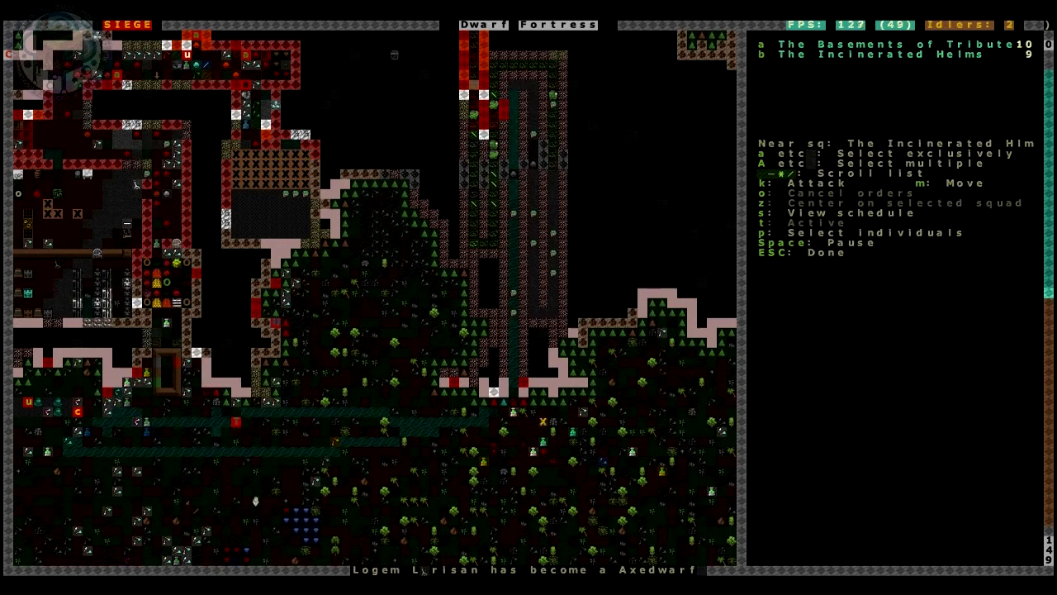
key("shift+Up")
key("shift+Up")
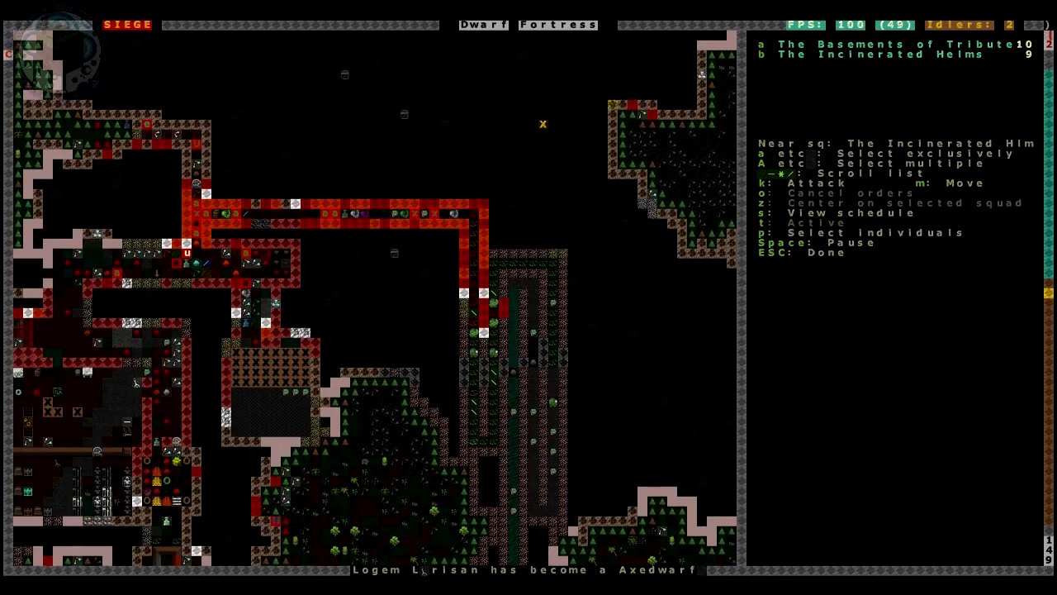
key("Down")
key("Down")
key("Down")
key("Down")
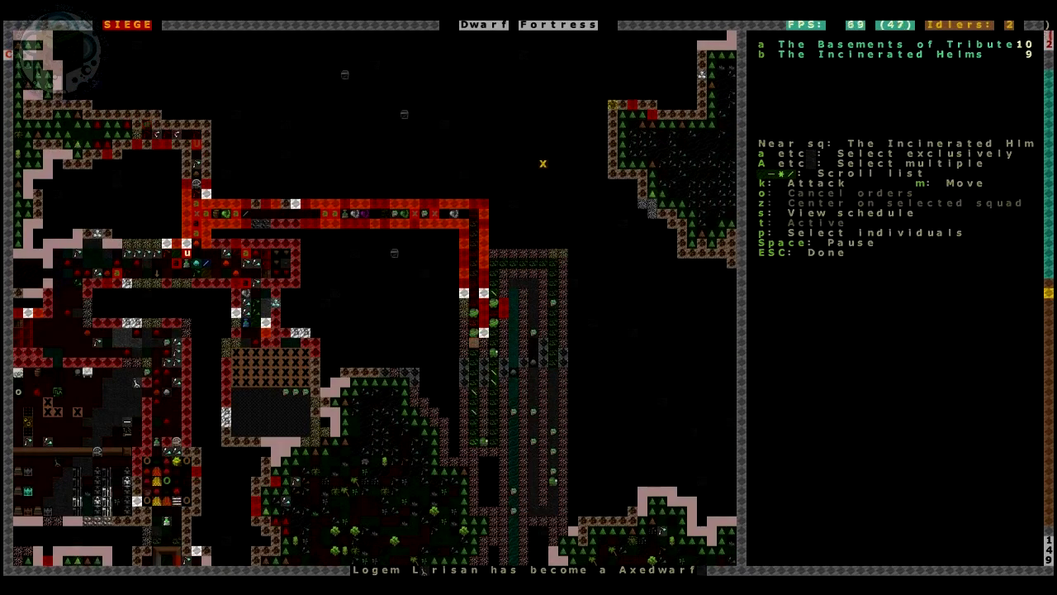
key("Down")
key("Down")
key("Down")
key("Left")
key("Left")
key("Left")
key("shift+Down")
key("Down")
key("Down")
key("Down")
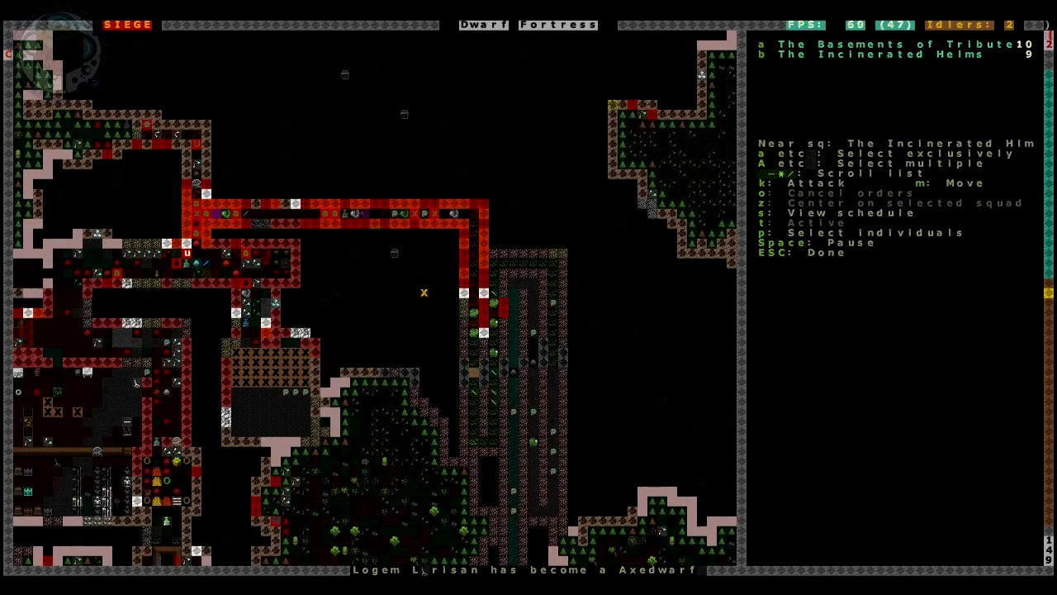
key("shift+Left")
key("Left")
- Review announcements and civilizations, then view status: population 36, created wealth 477,745
key("Escape")
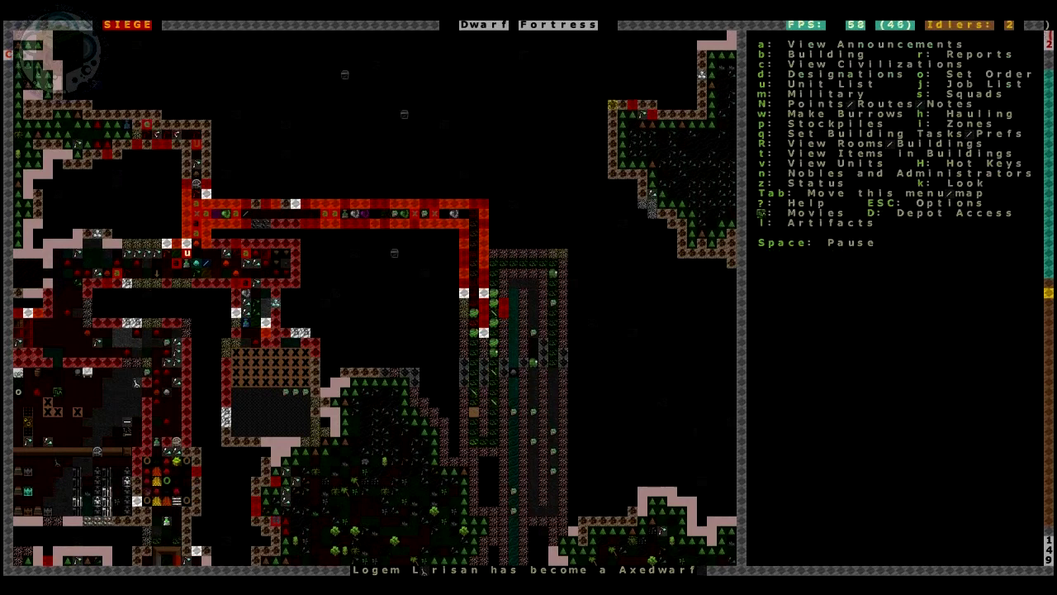
key("a")
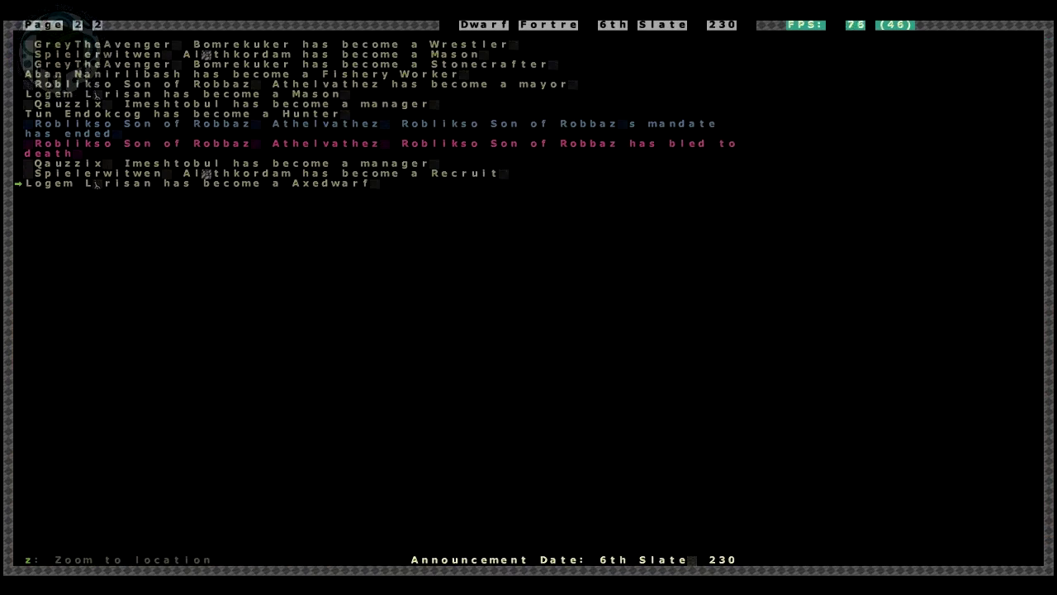
key("Escape")
key("c")
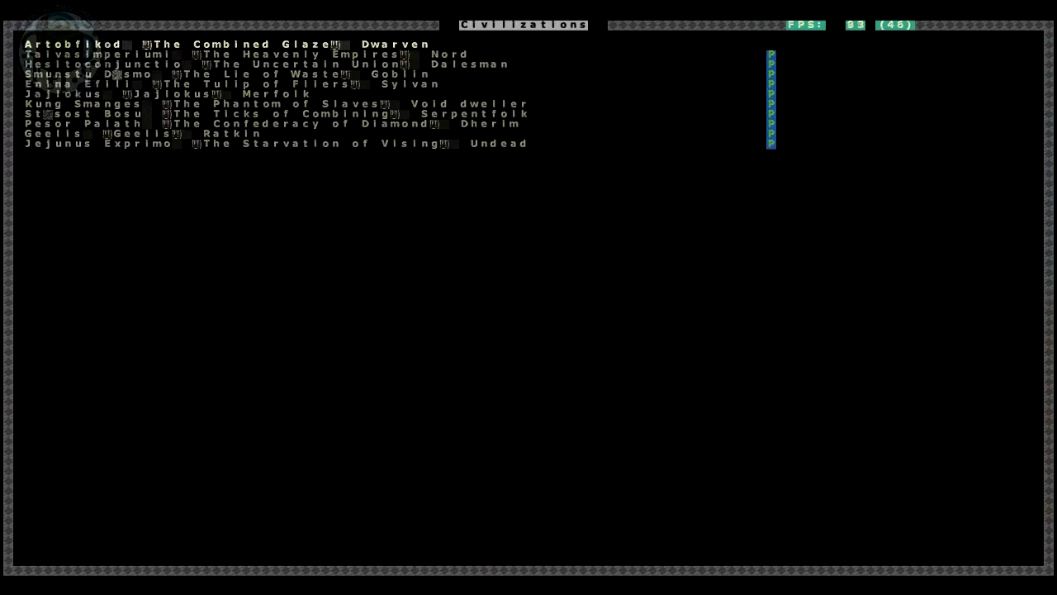
key("Escape")
key("c")
key("Escape")
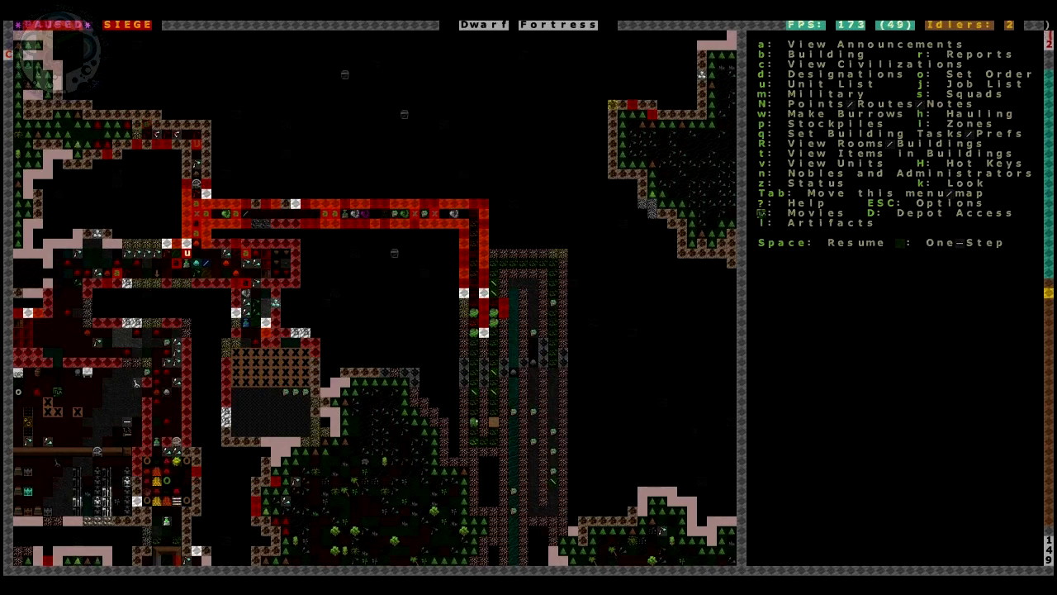
key("z")
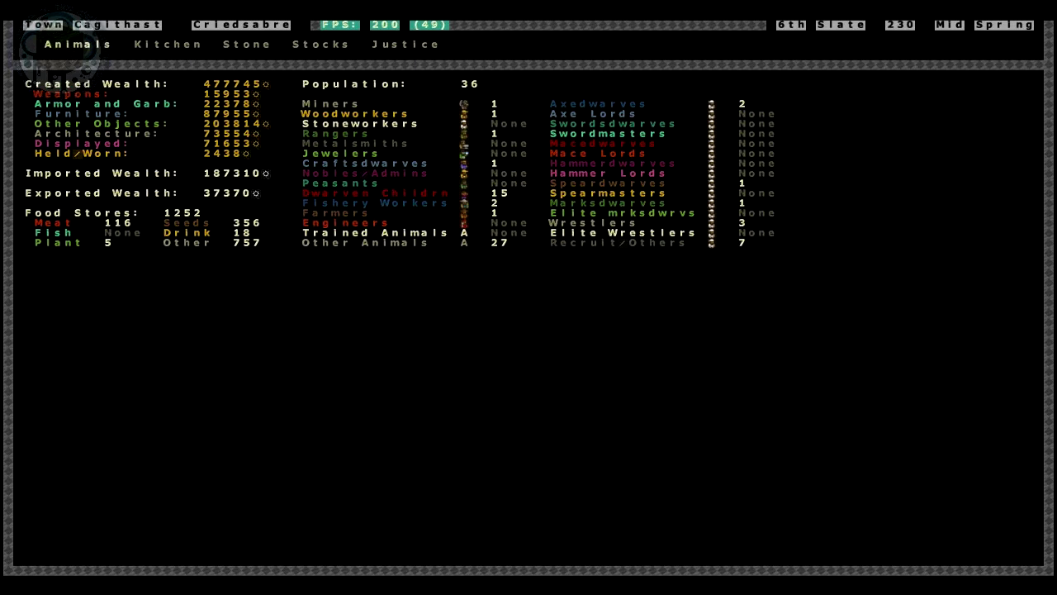
- Leave the status screen and browse the 36 citizens' jobs, glancing at the pets and livestock list
key("Escape")
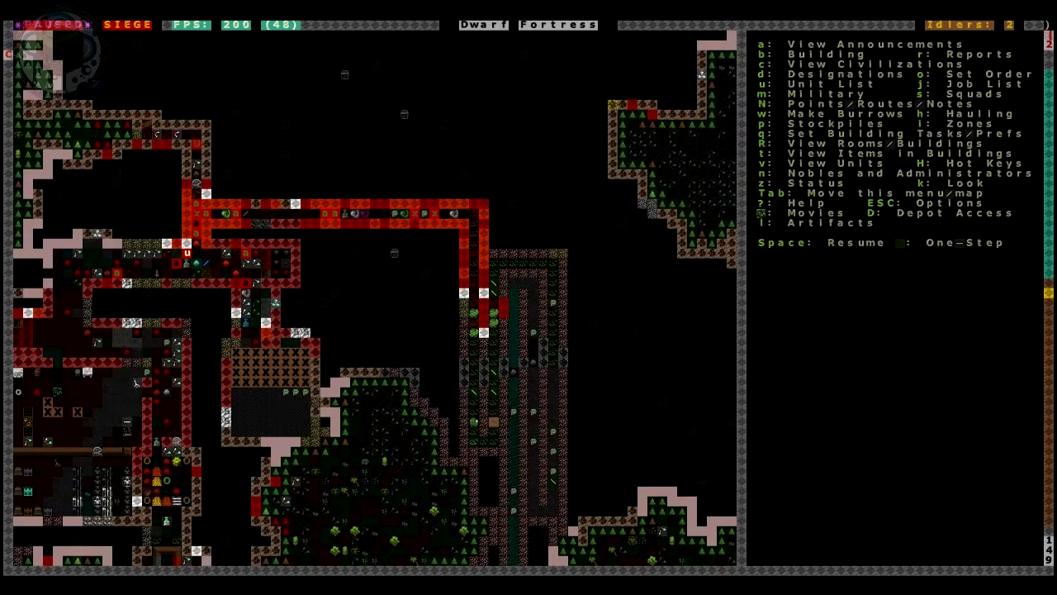
key("u")
key("Down")
key("Down")
key("Down")
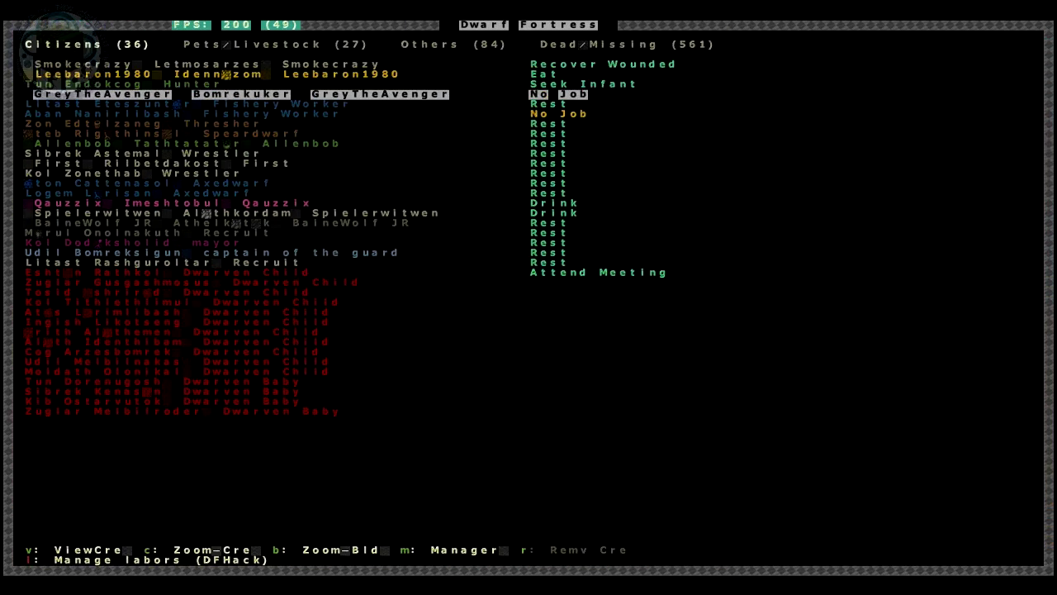
key("Down")
key("Down")
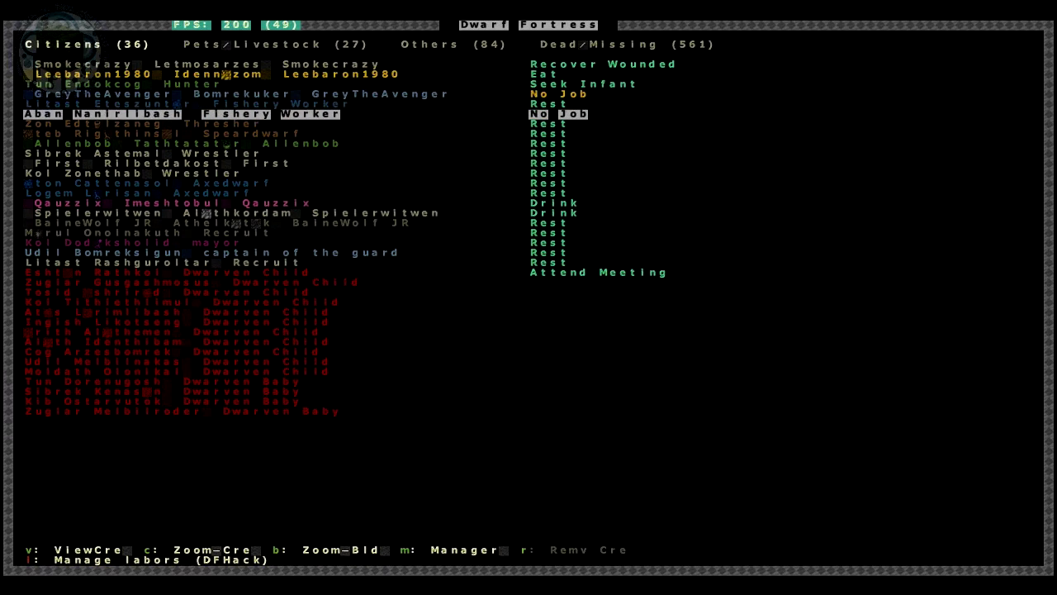
key("Down")
key("Down")
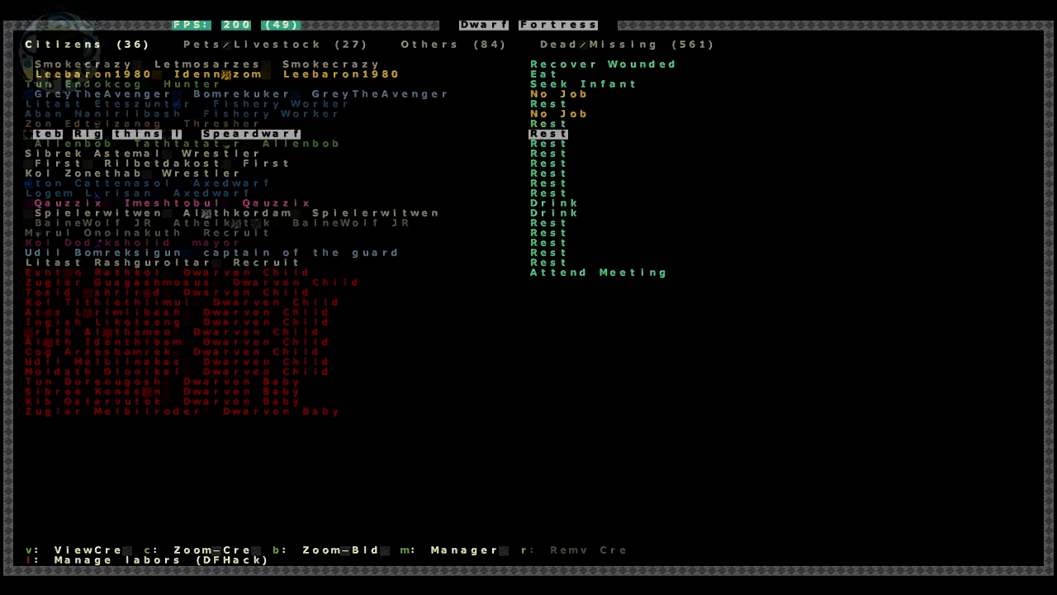
key("Down")
key("Down")
key("Down")
key("Down")
key("Down")
key("Down")
key("Down")
key("Down")
key("Down")
key("Down")
key("Down")
key("Down")
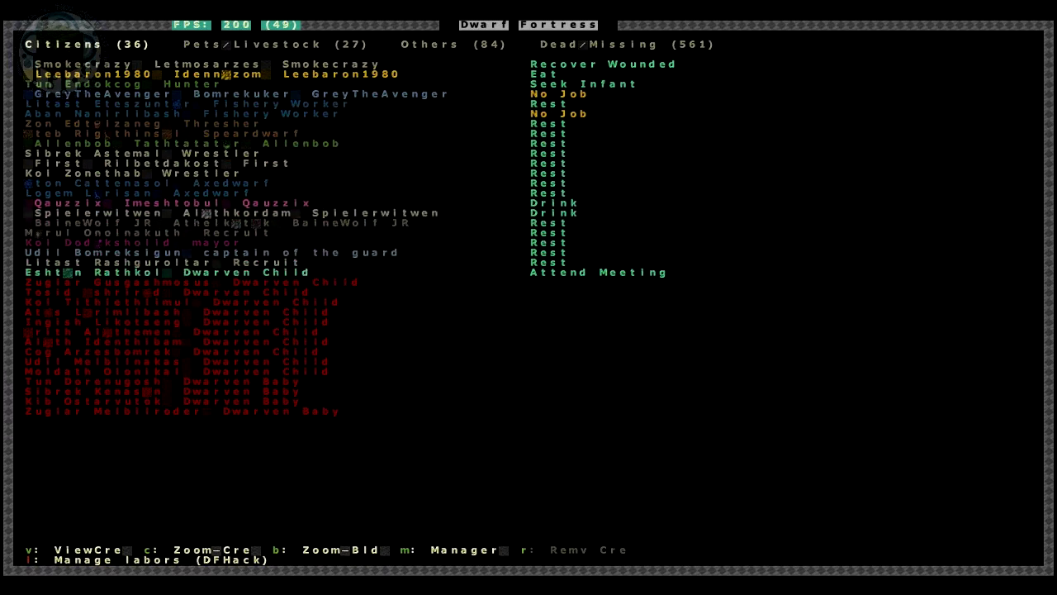
key("Right")
key("Left")
- Check Leebaron1980, Sibrek Astemal and the drinking Qauzzix Imeshtobul, then close the list
key("Up")
key("Up")
key("Up")
key("Up")
key("Up")
key("Up")
key("Up")
key("Up")
key("Up")
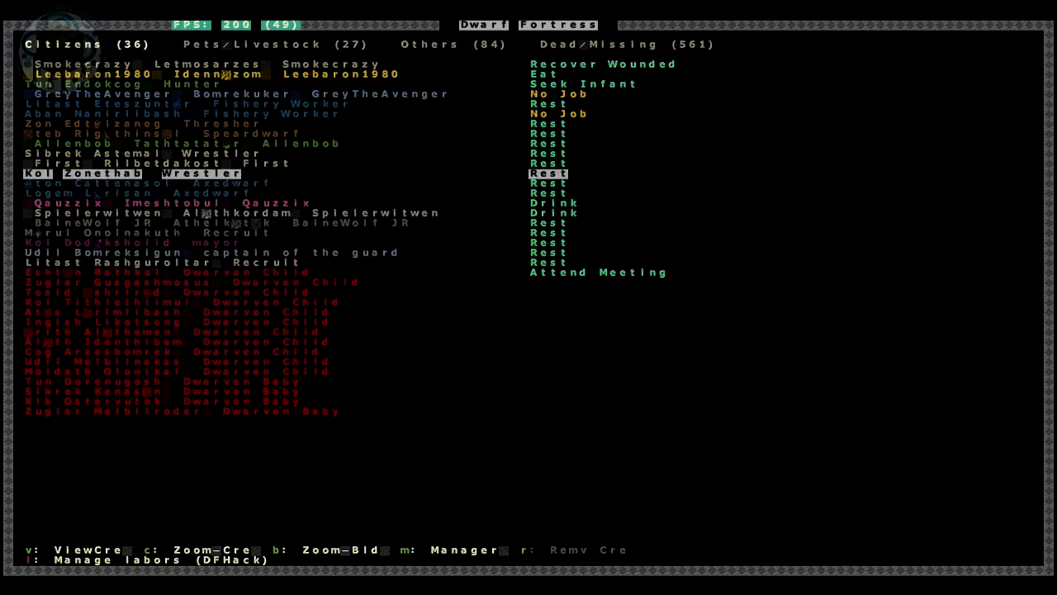
key("Up")
key("Up")
key("Up")
key("Up")
key("Up")
key("Up")
key("Up")
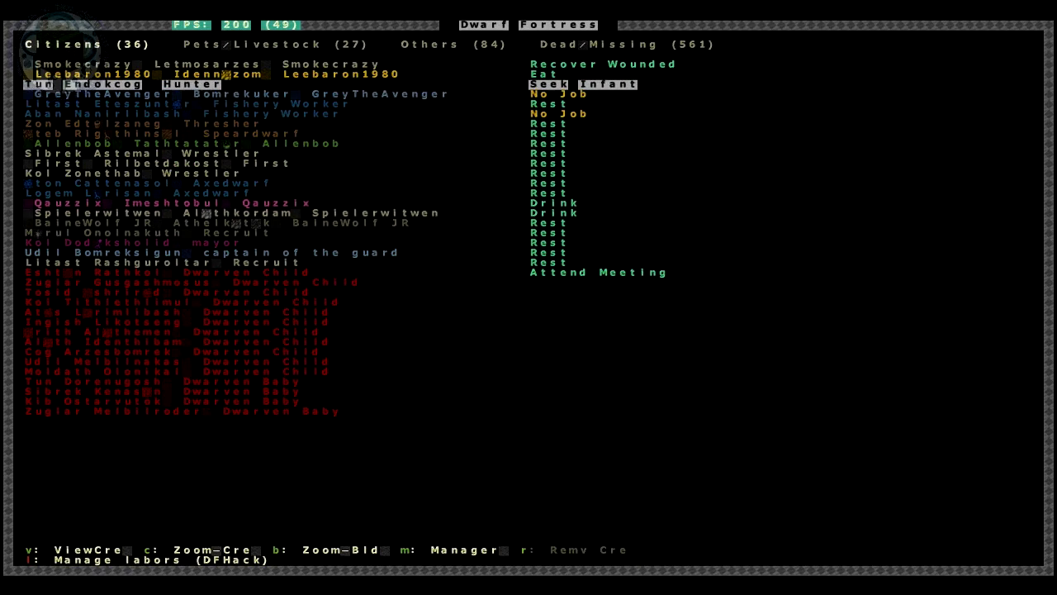
key("Up")
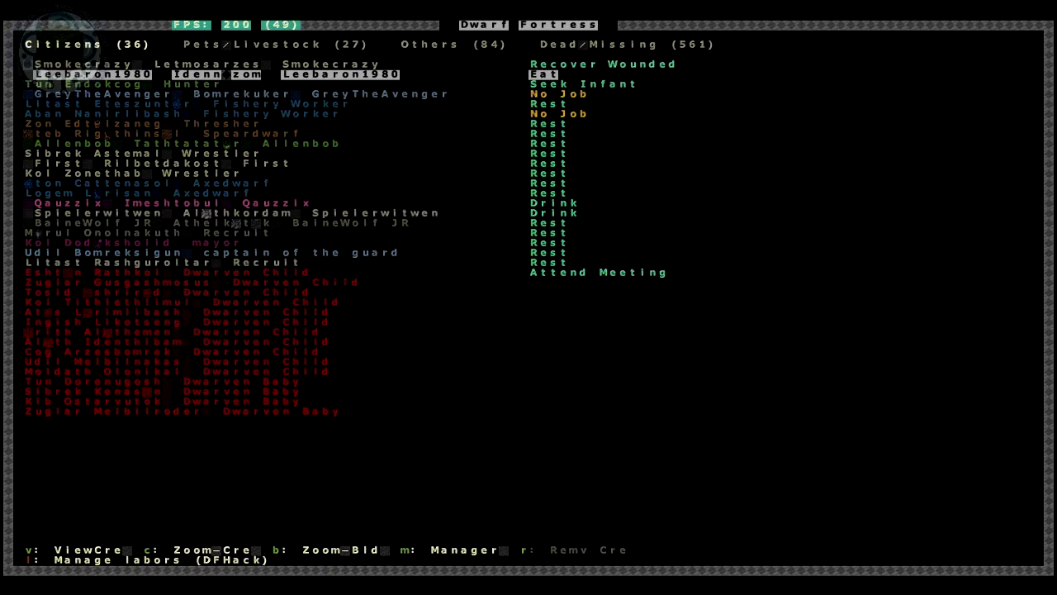
key("Down")
key("Down")
key("Down")
key("Down")
key("Down")
key("Down")
key("Down")
key("Down")
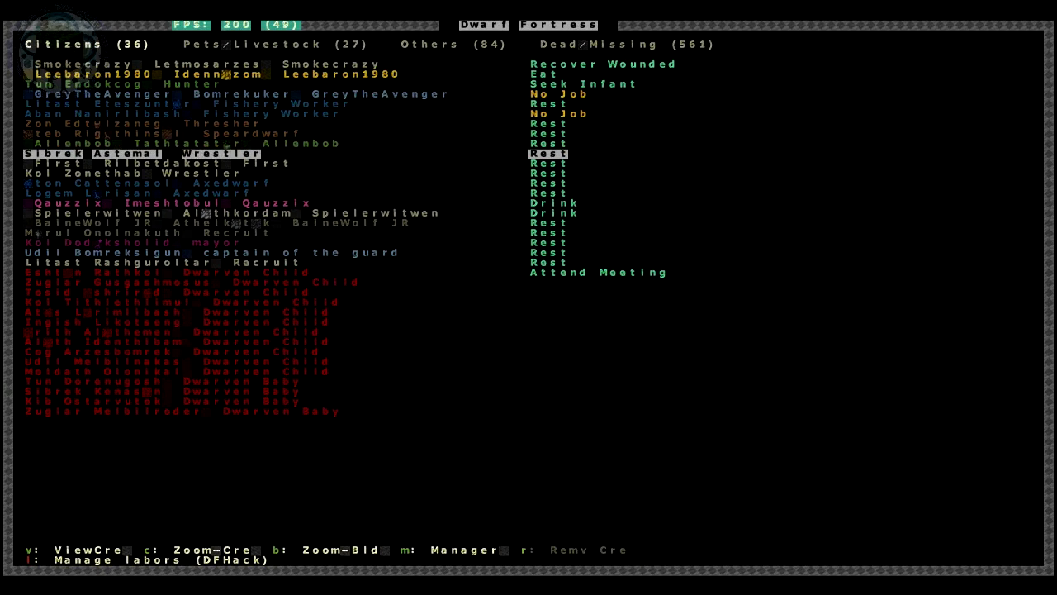
key("Down")
key("Down")
key("Down")
key("Down")
key("Down")
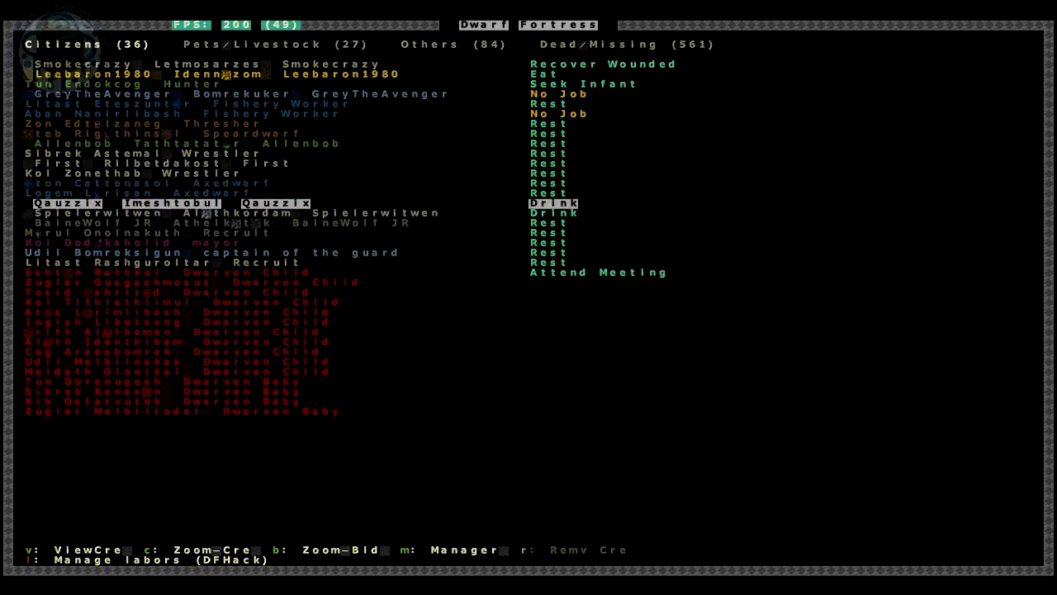
key("Down")
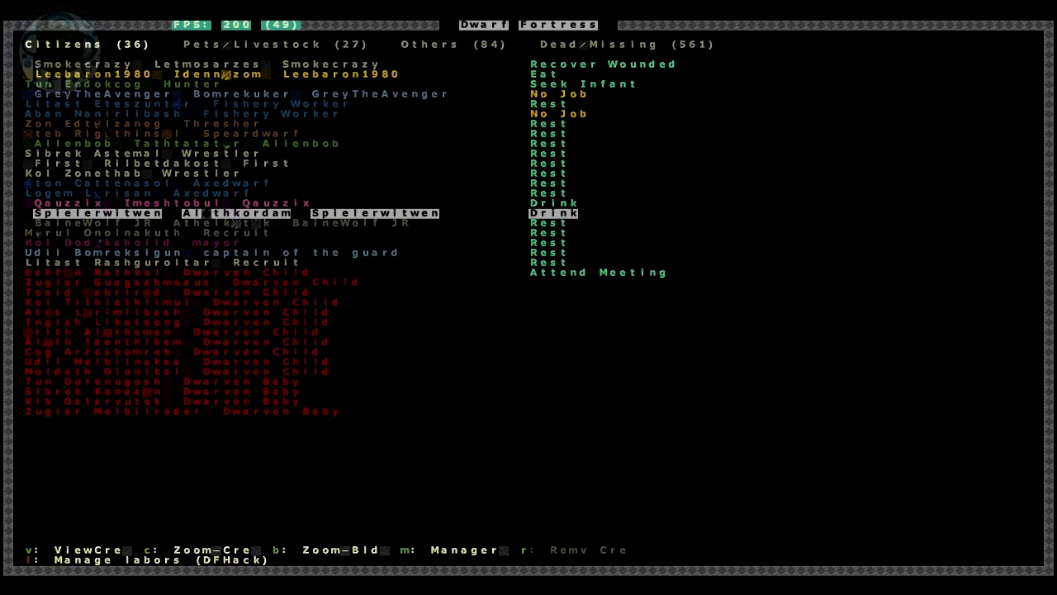
key("Escape")
key("Escape")
key("Escape")
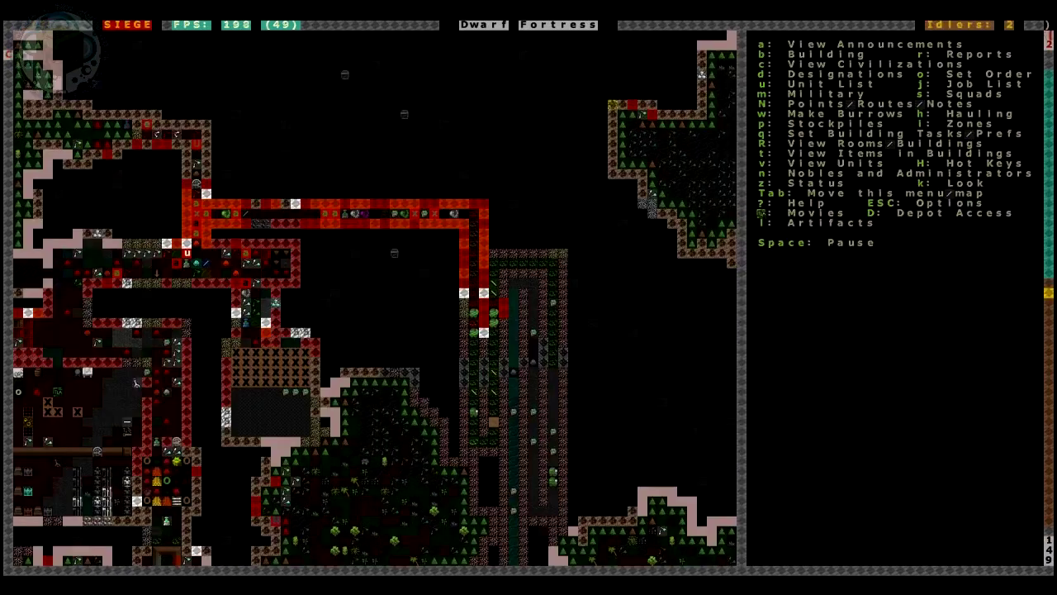
key("shift+Down")
key("shift+Left")
key("shift+Down")
key("shift+Down")
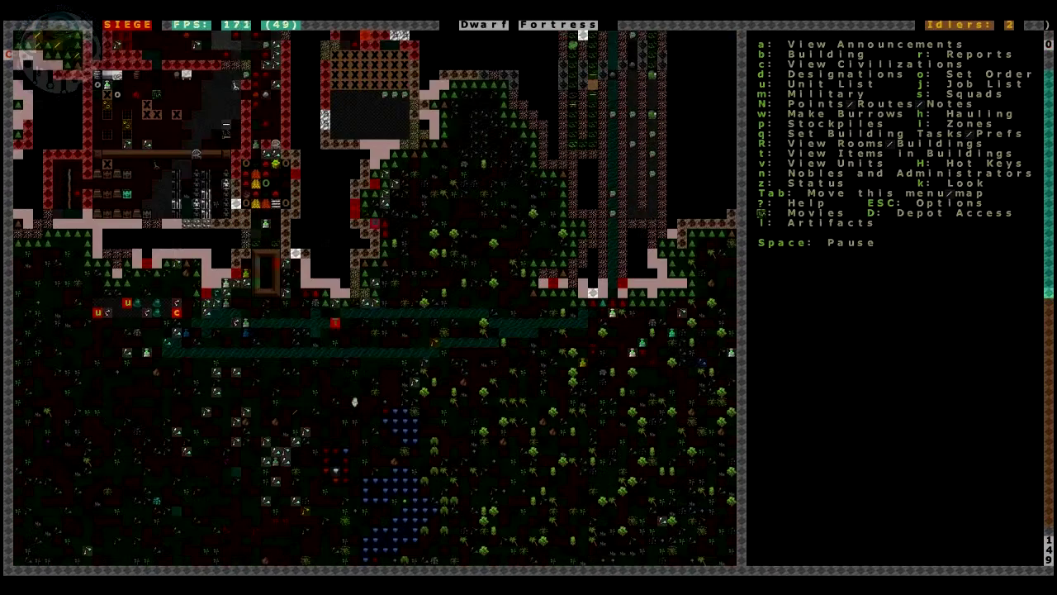
key("shift+Up")
key("shift+Right")
key("shift+Up")
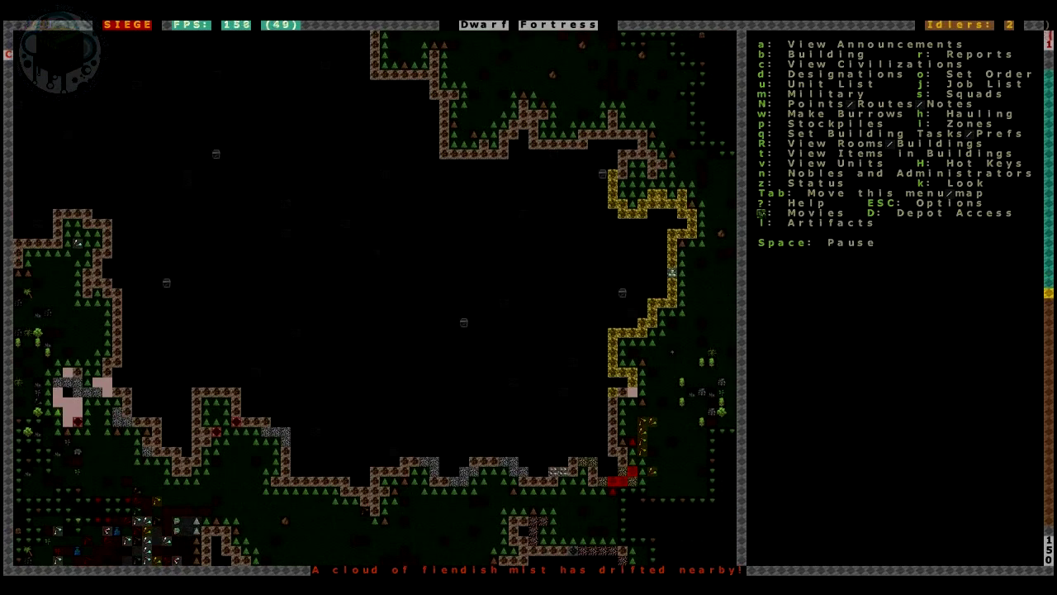
key("greater")
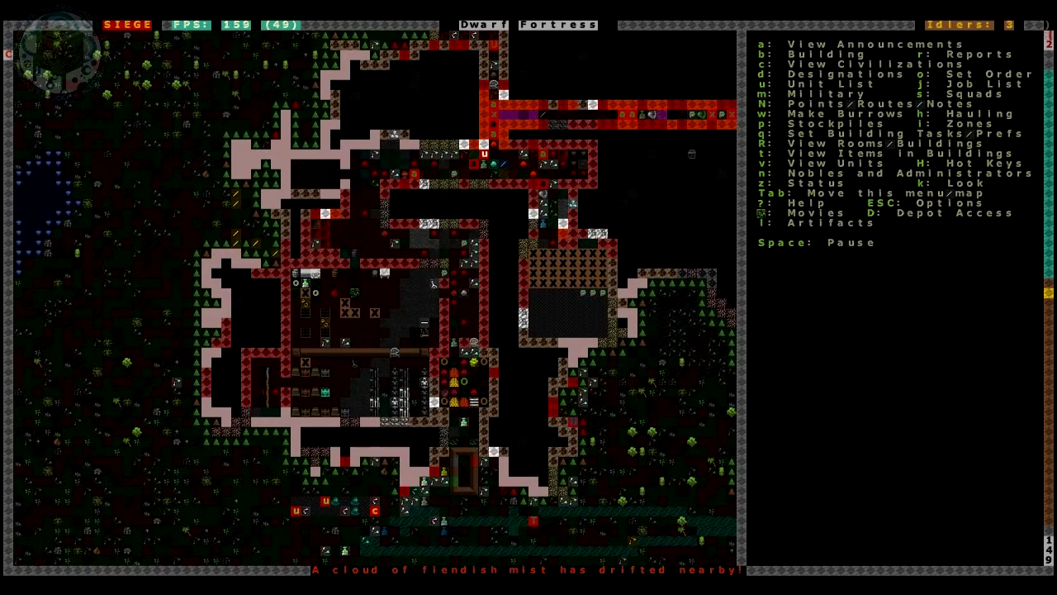
key("Down")
key("Right")
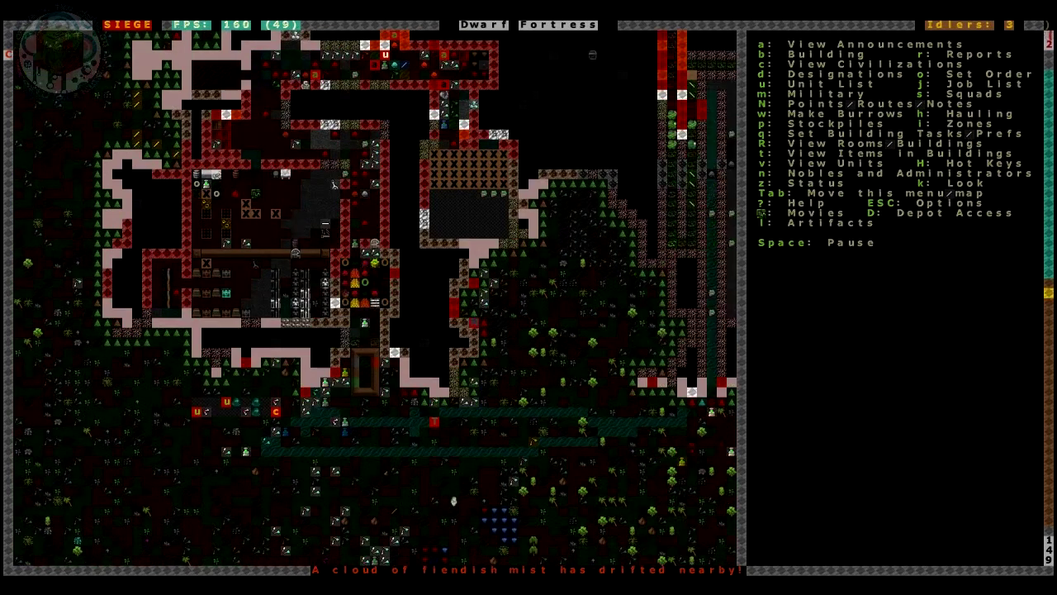
key("z")
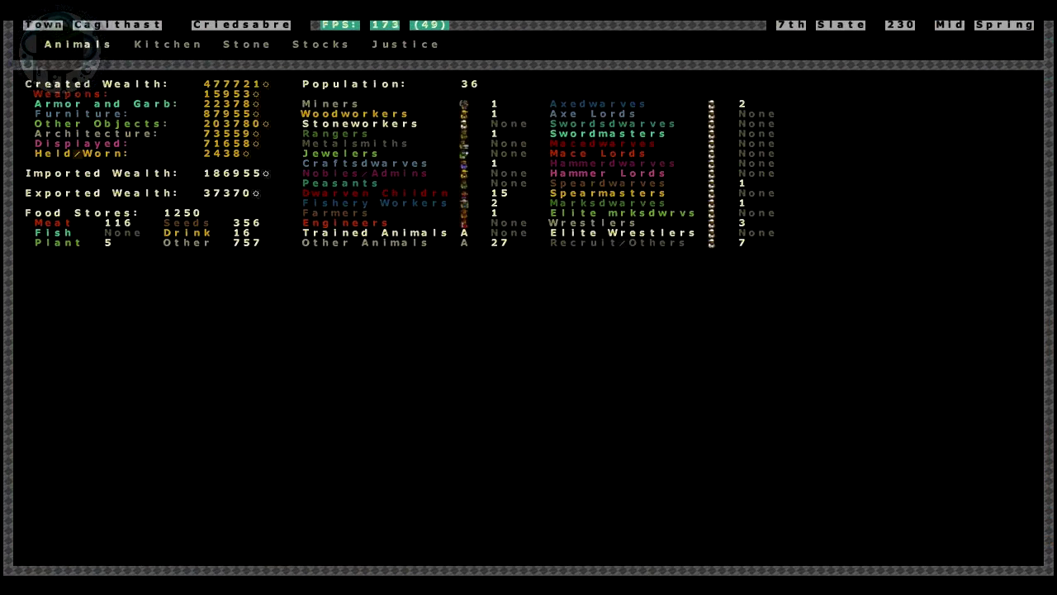
key("Escape")
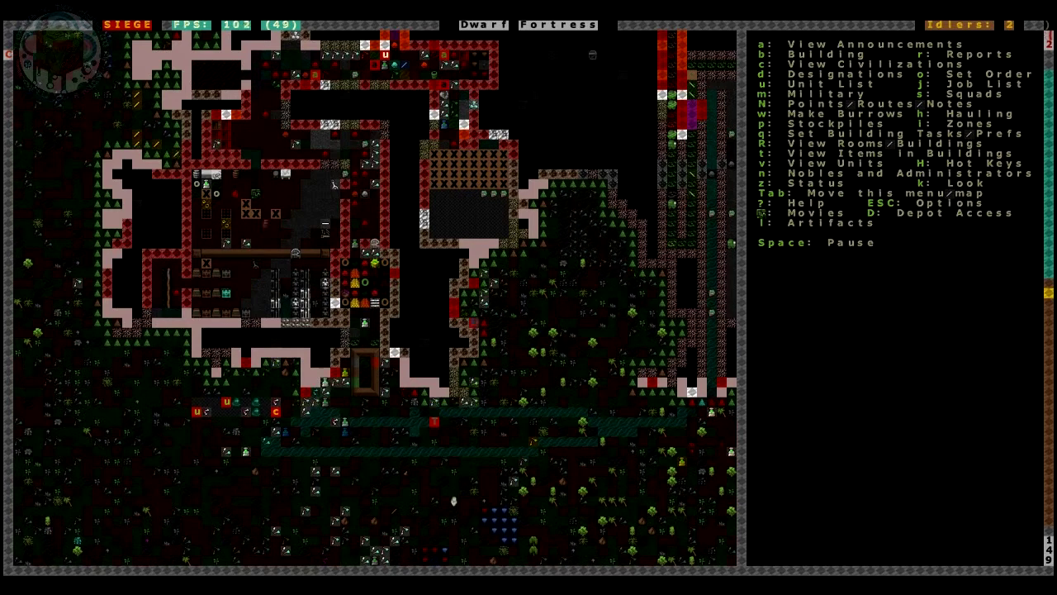
key("shift+Right")
key("shift+Right")
key("shift+Up")
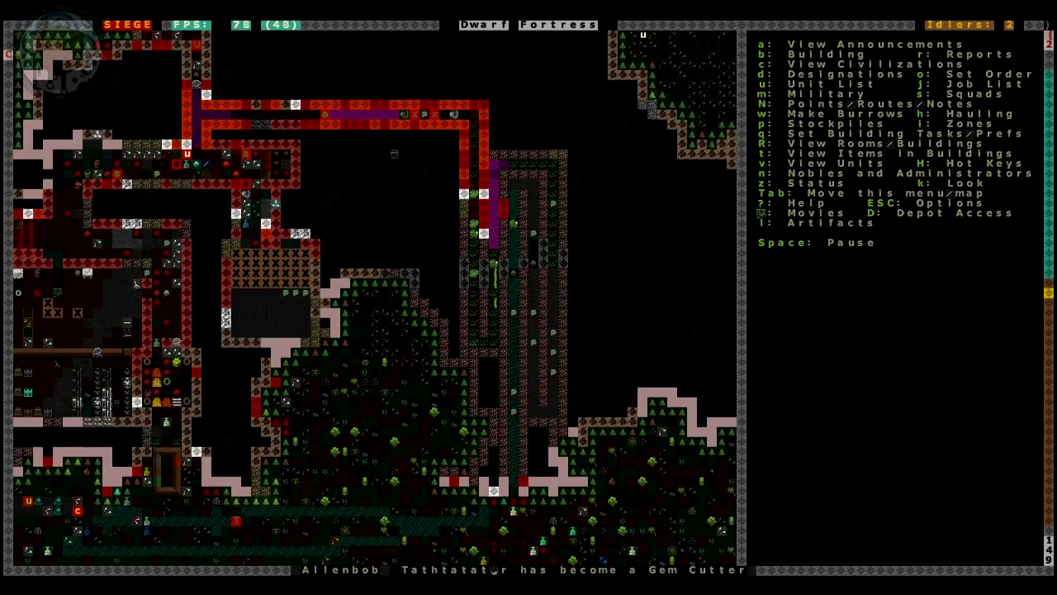
key("shift+Down")
key("shift+Up")
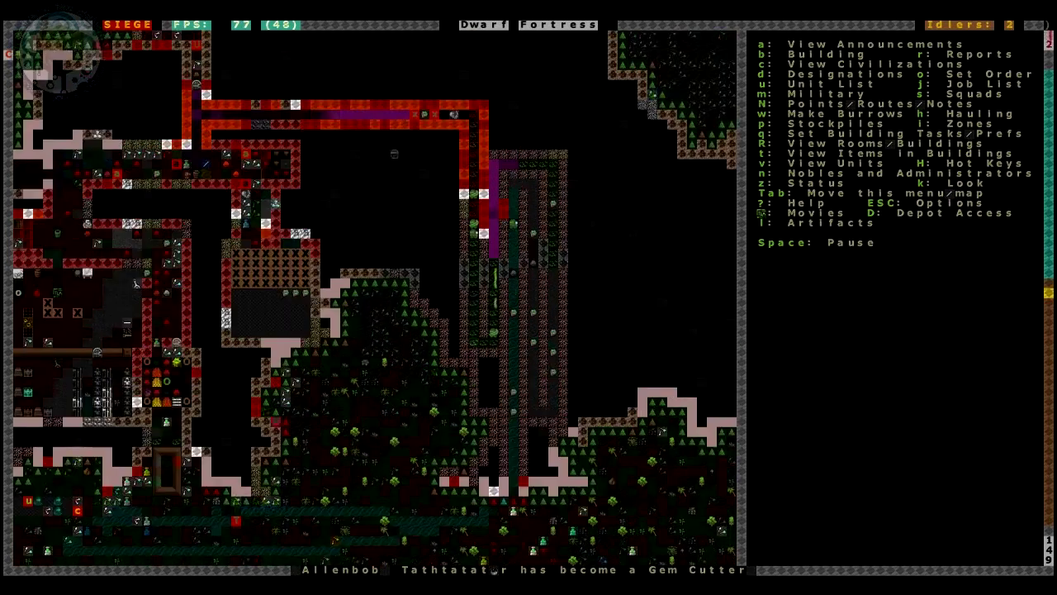
key("shift+Left")
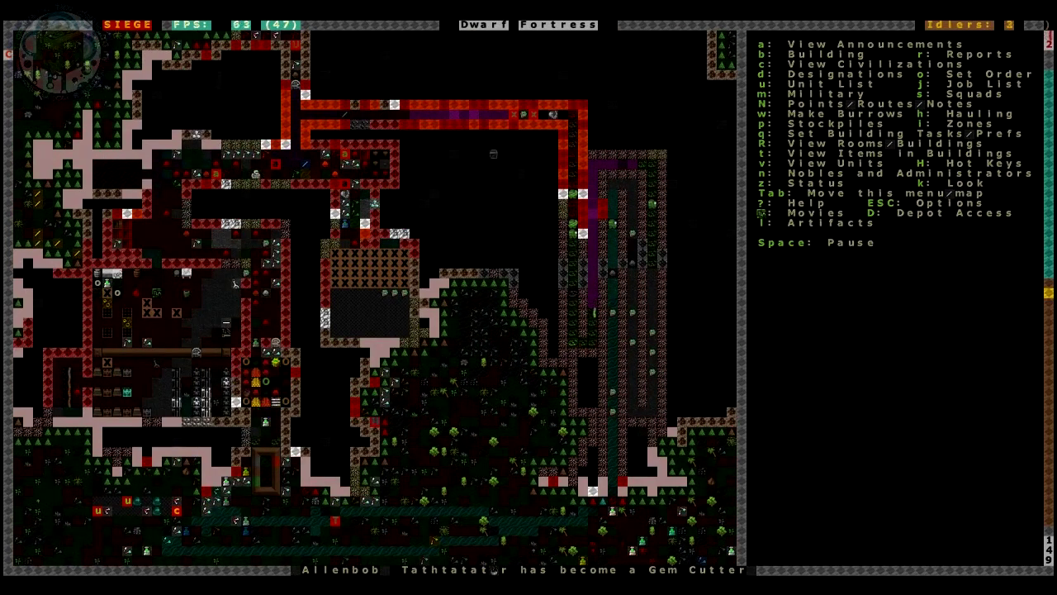
key("shift+Up")
key("shift+Right")
key("shift+Right")
key("shift+Down")
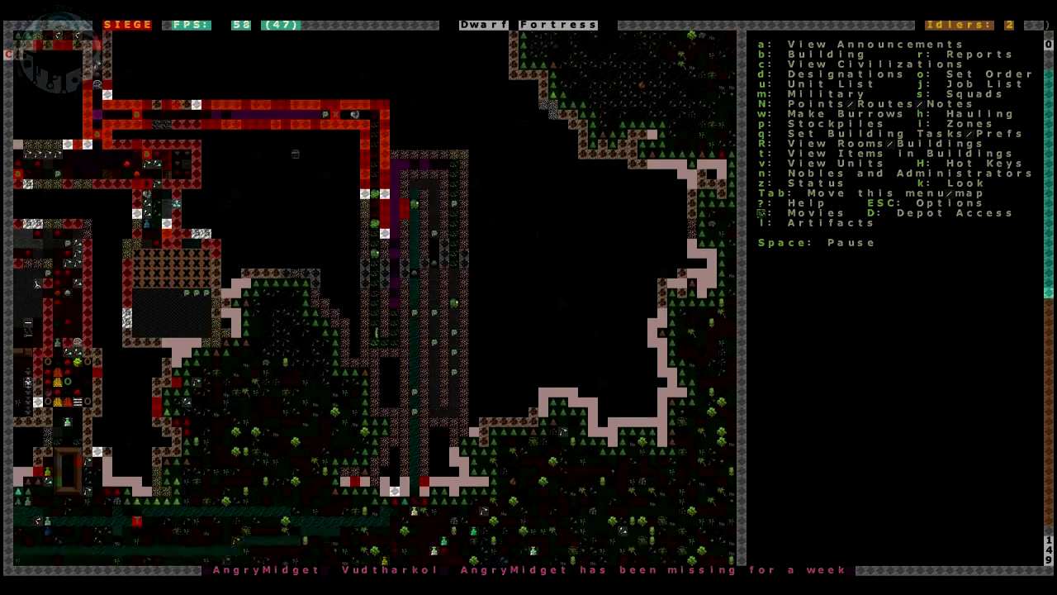
key("shift+Down")
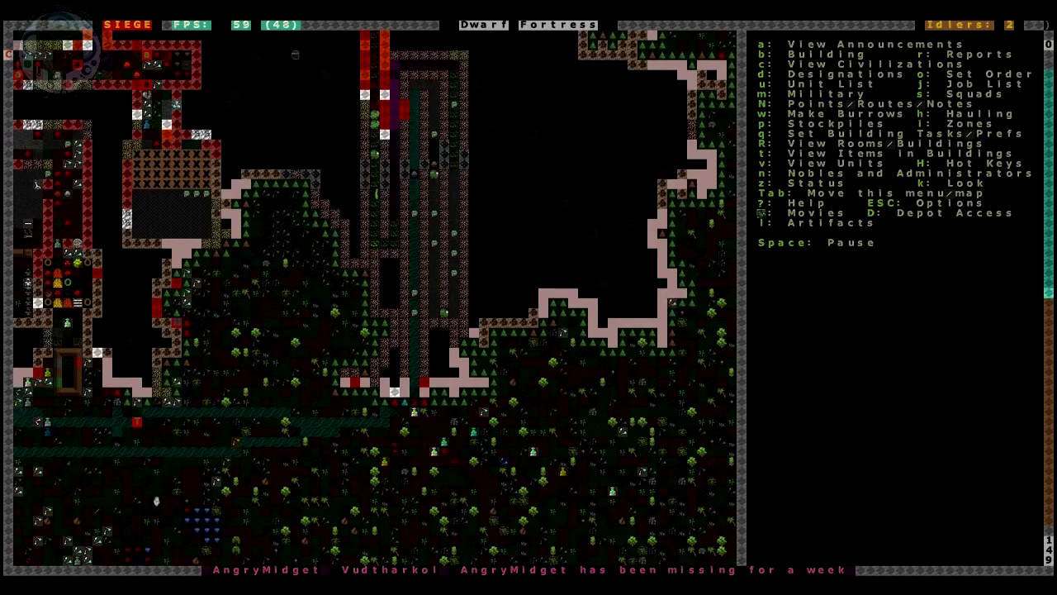